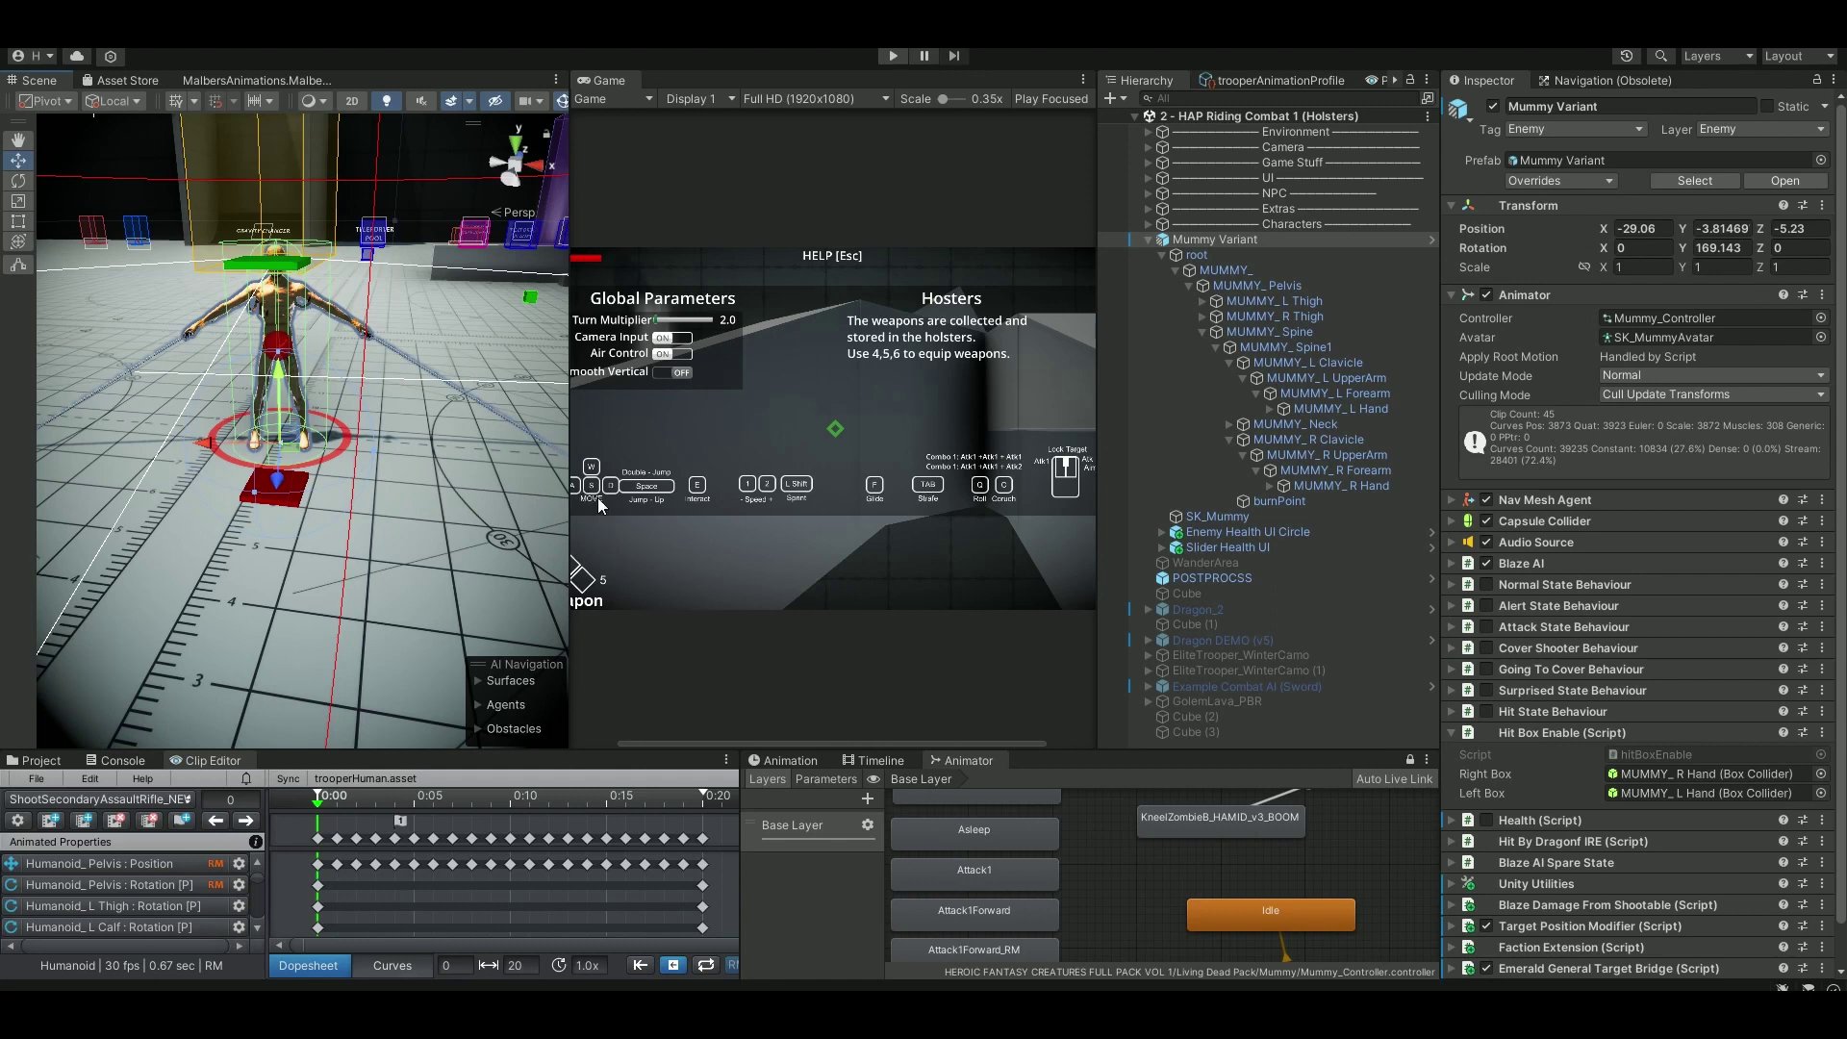
# Play-test the scene by moving the player character around the mummy enemy, and stop play mode.
pyautogui.moveTo(566, 479); pyautogui.dragTo(527, 454, button='right')
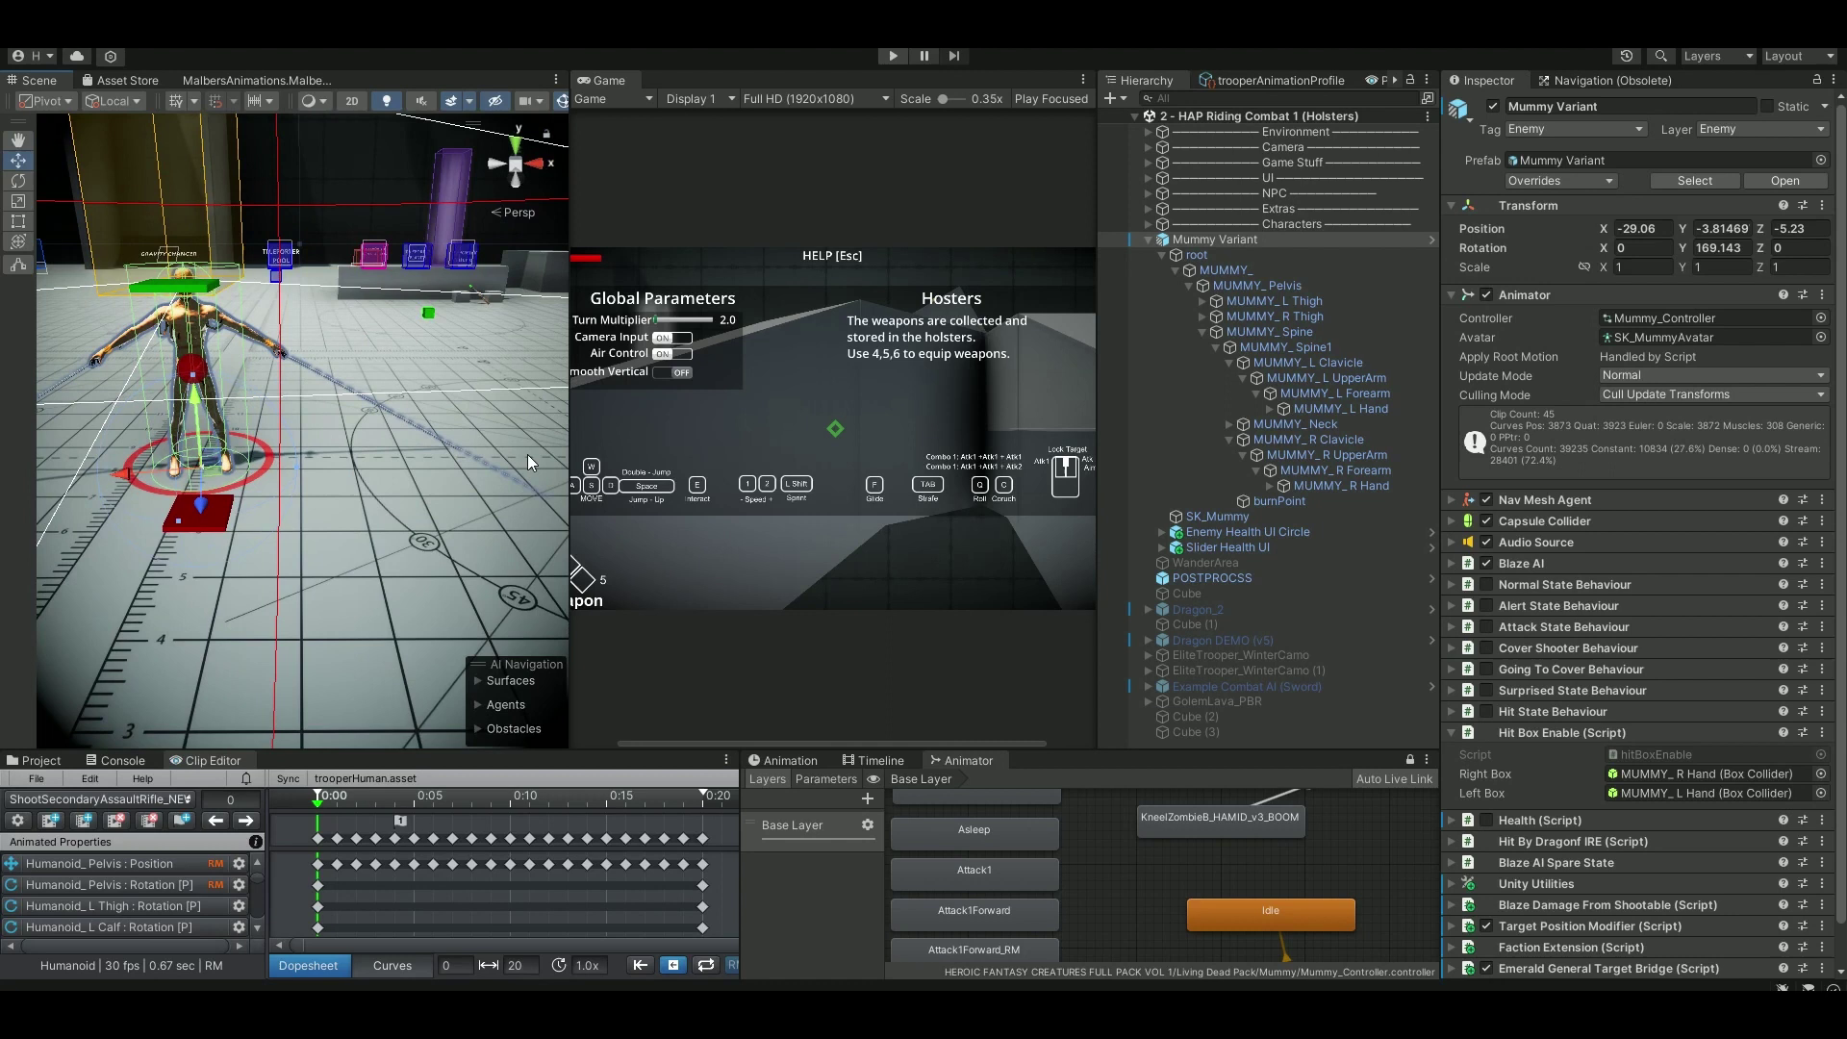
pyautogui.click(893, 56)
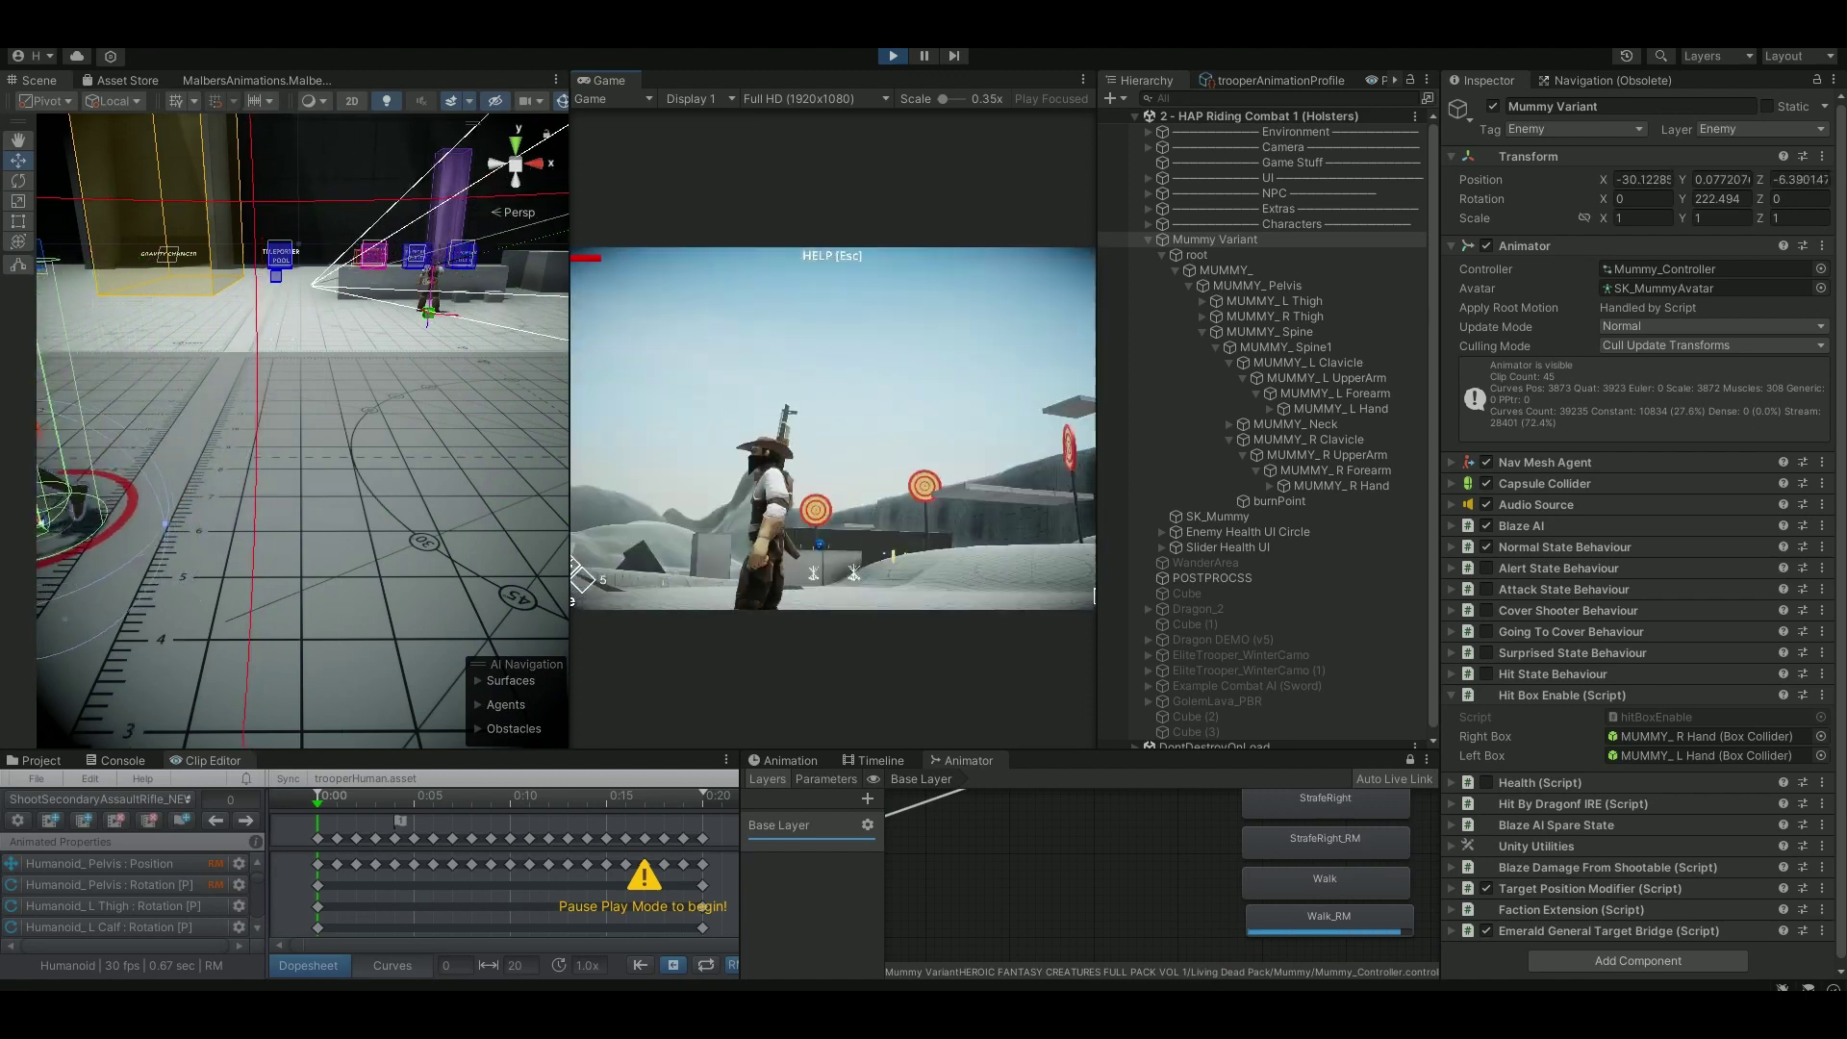
pyautogui.press('w')
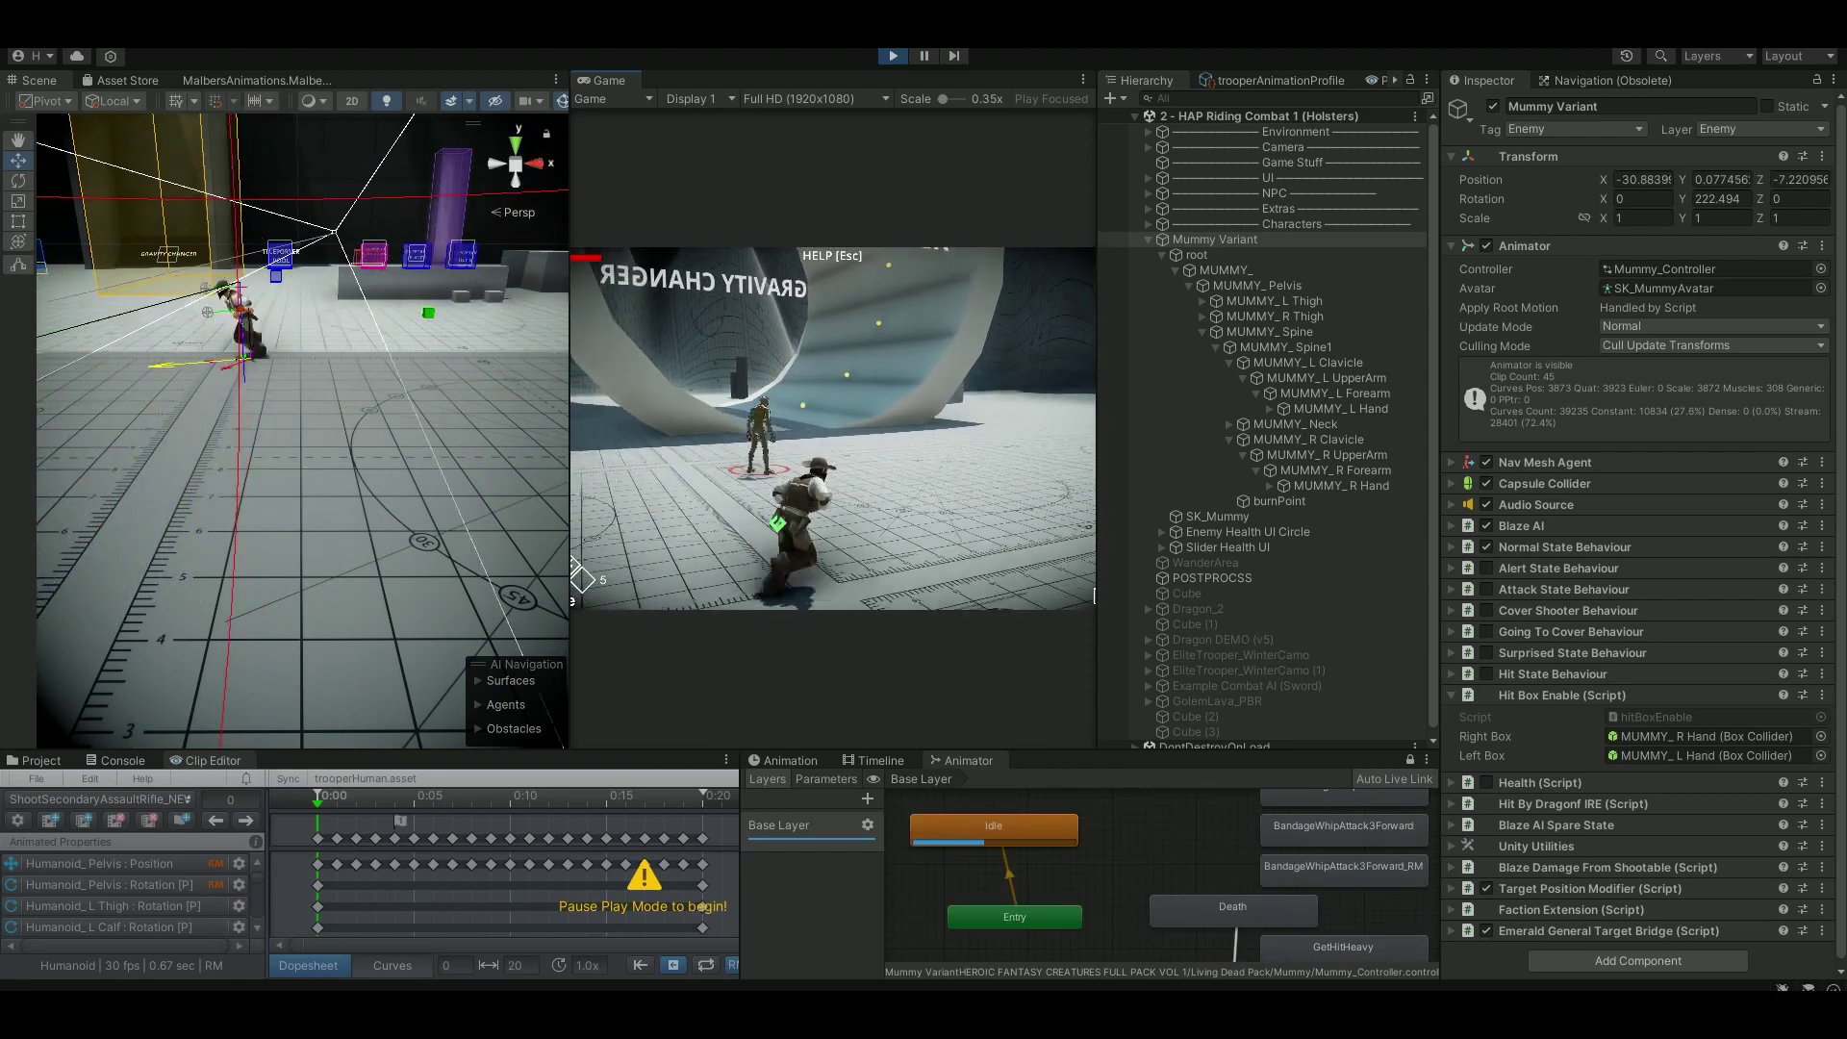
pyautogui.press('w')
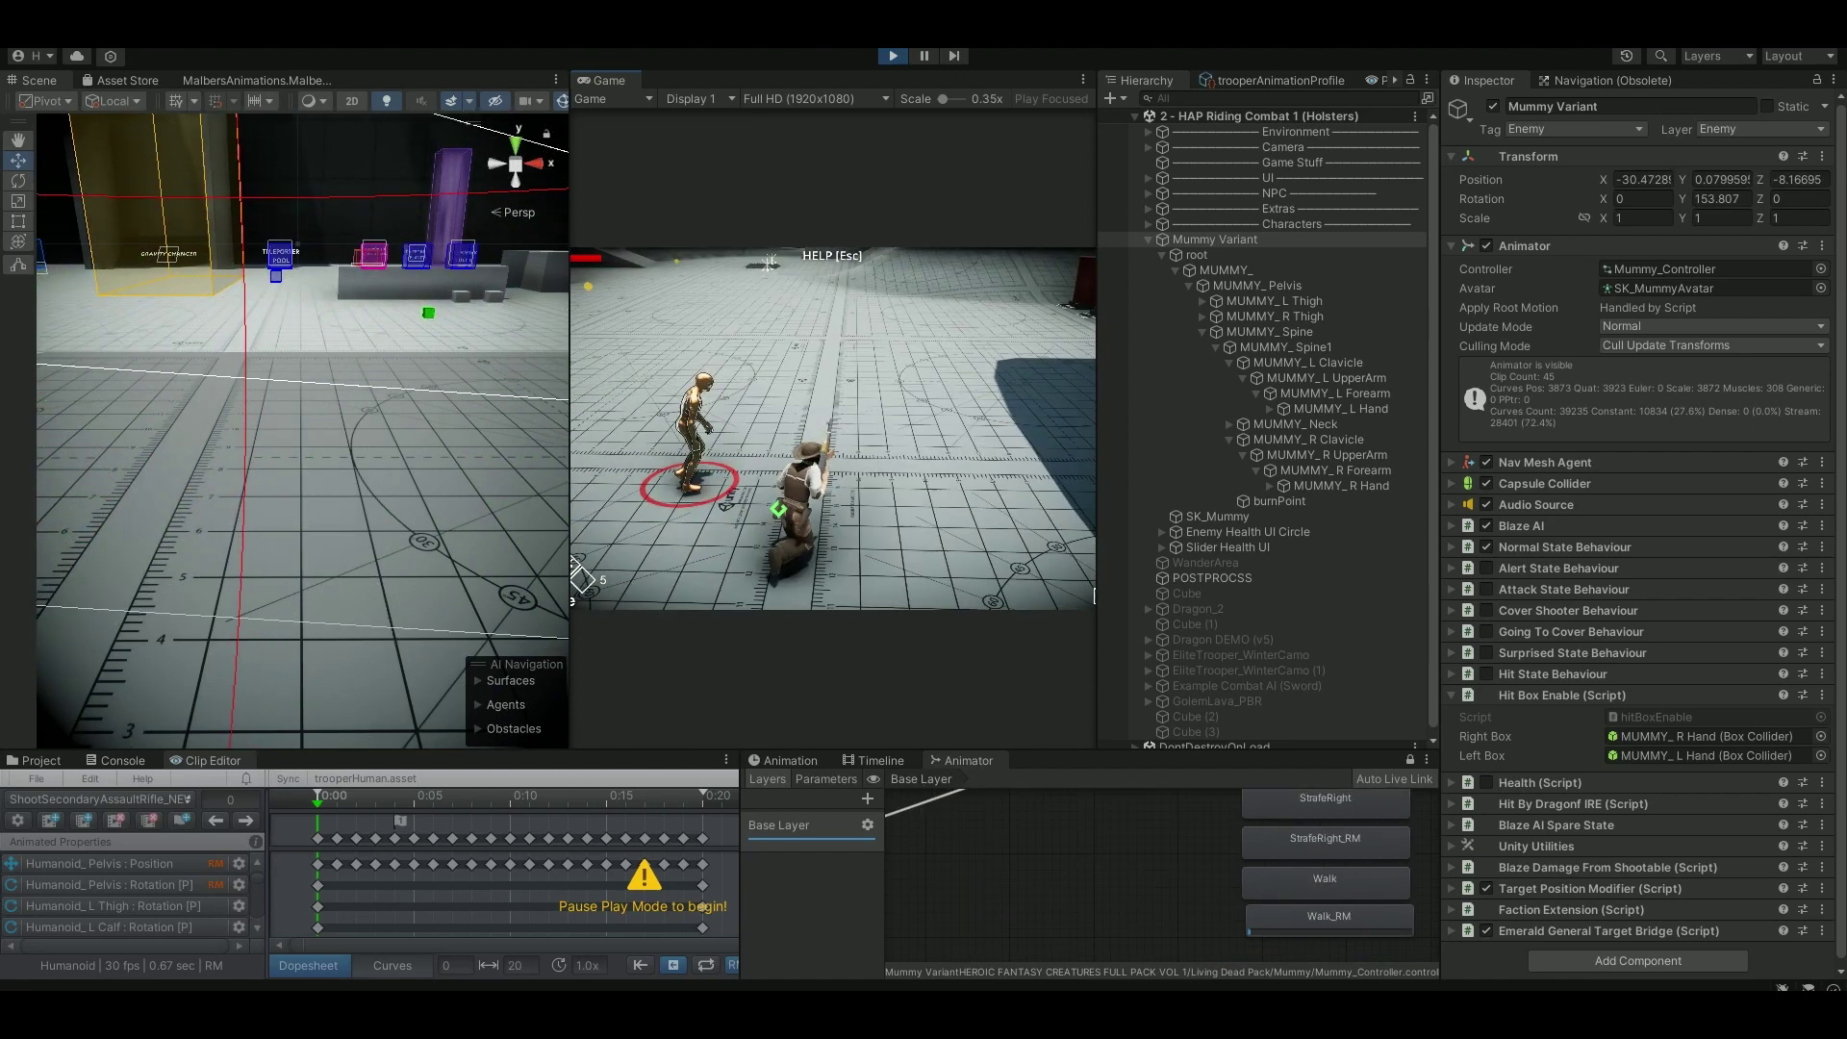
pyautogui.press('w')
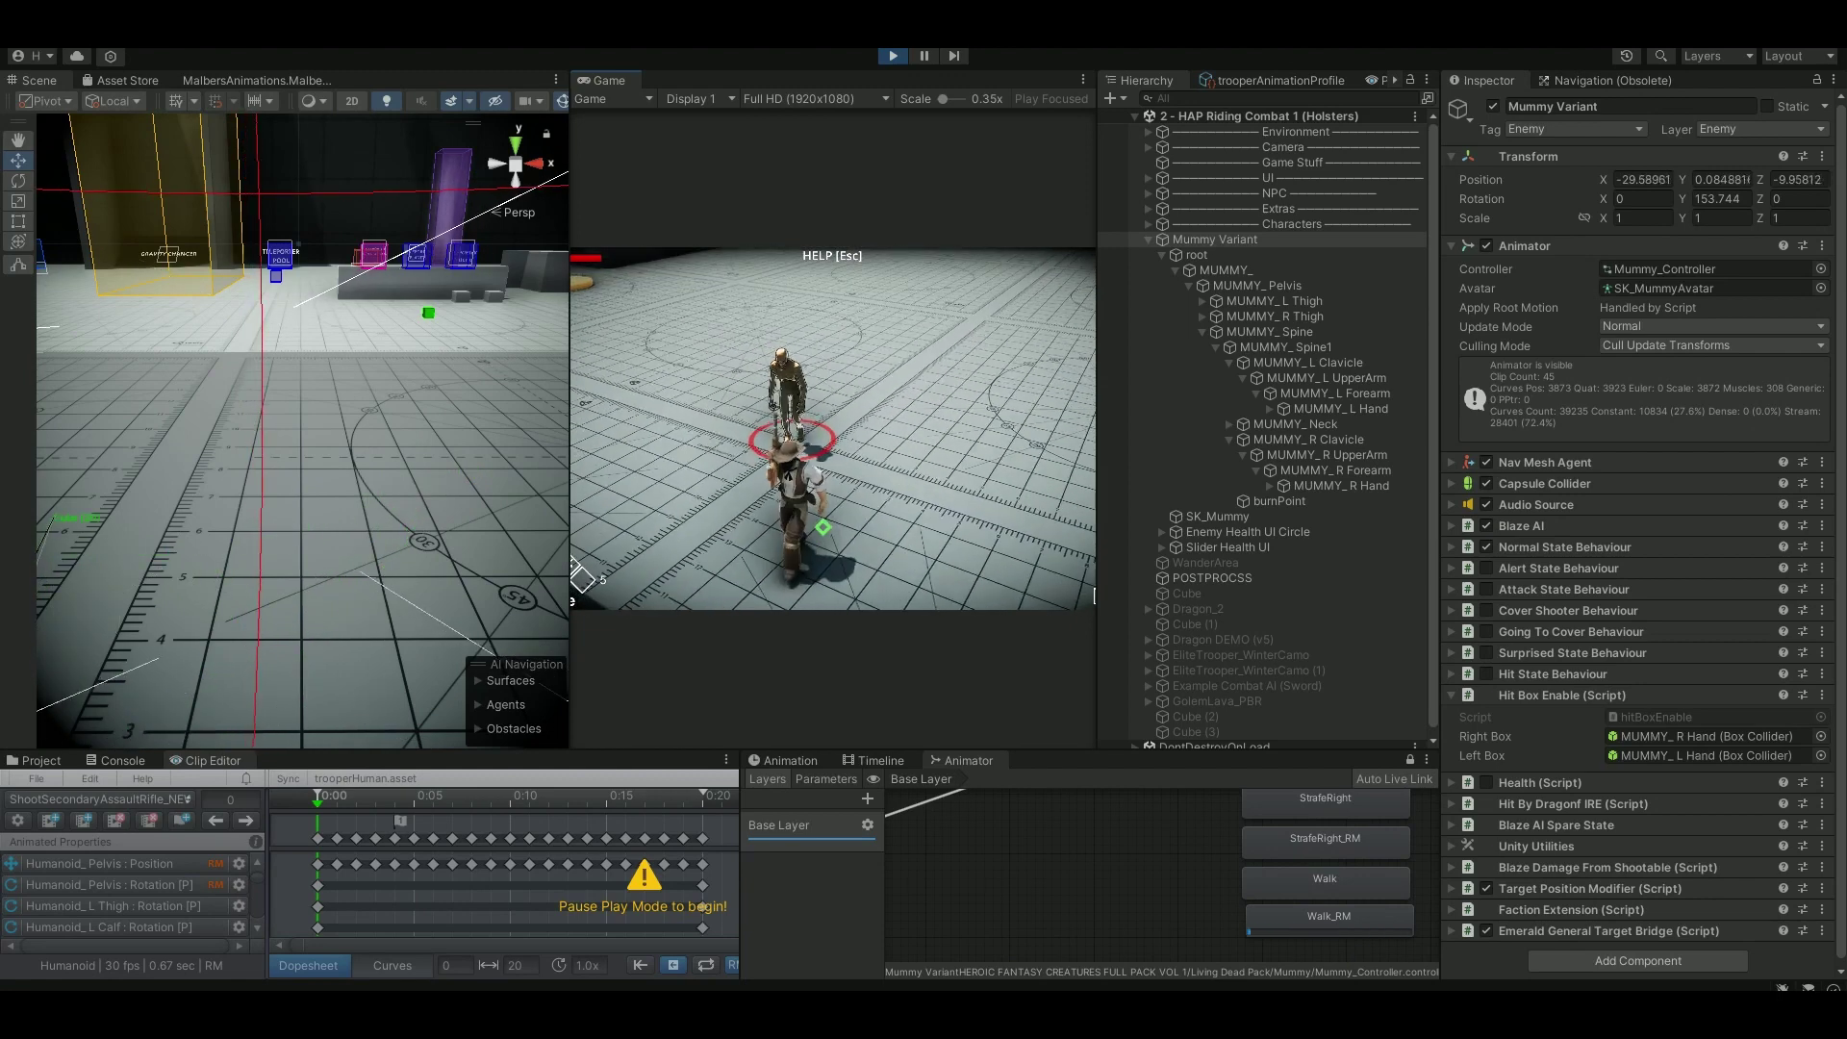
pyautogui.press('w')
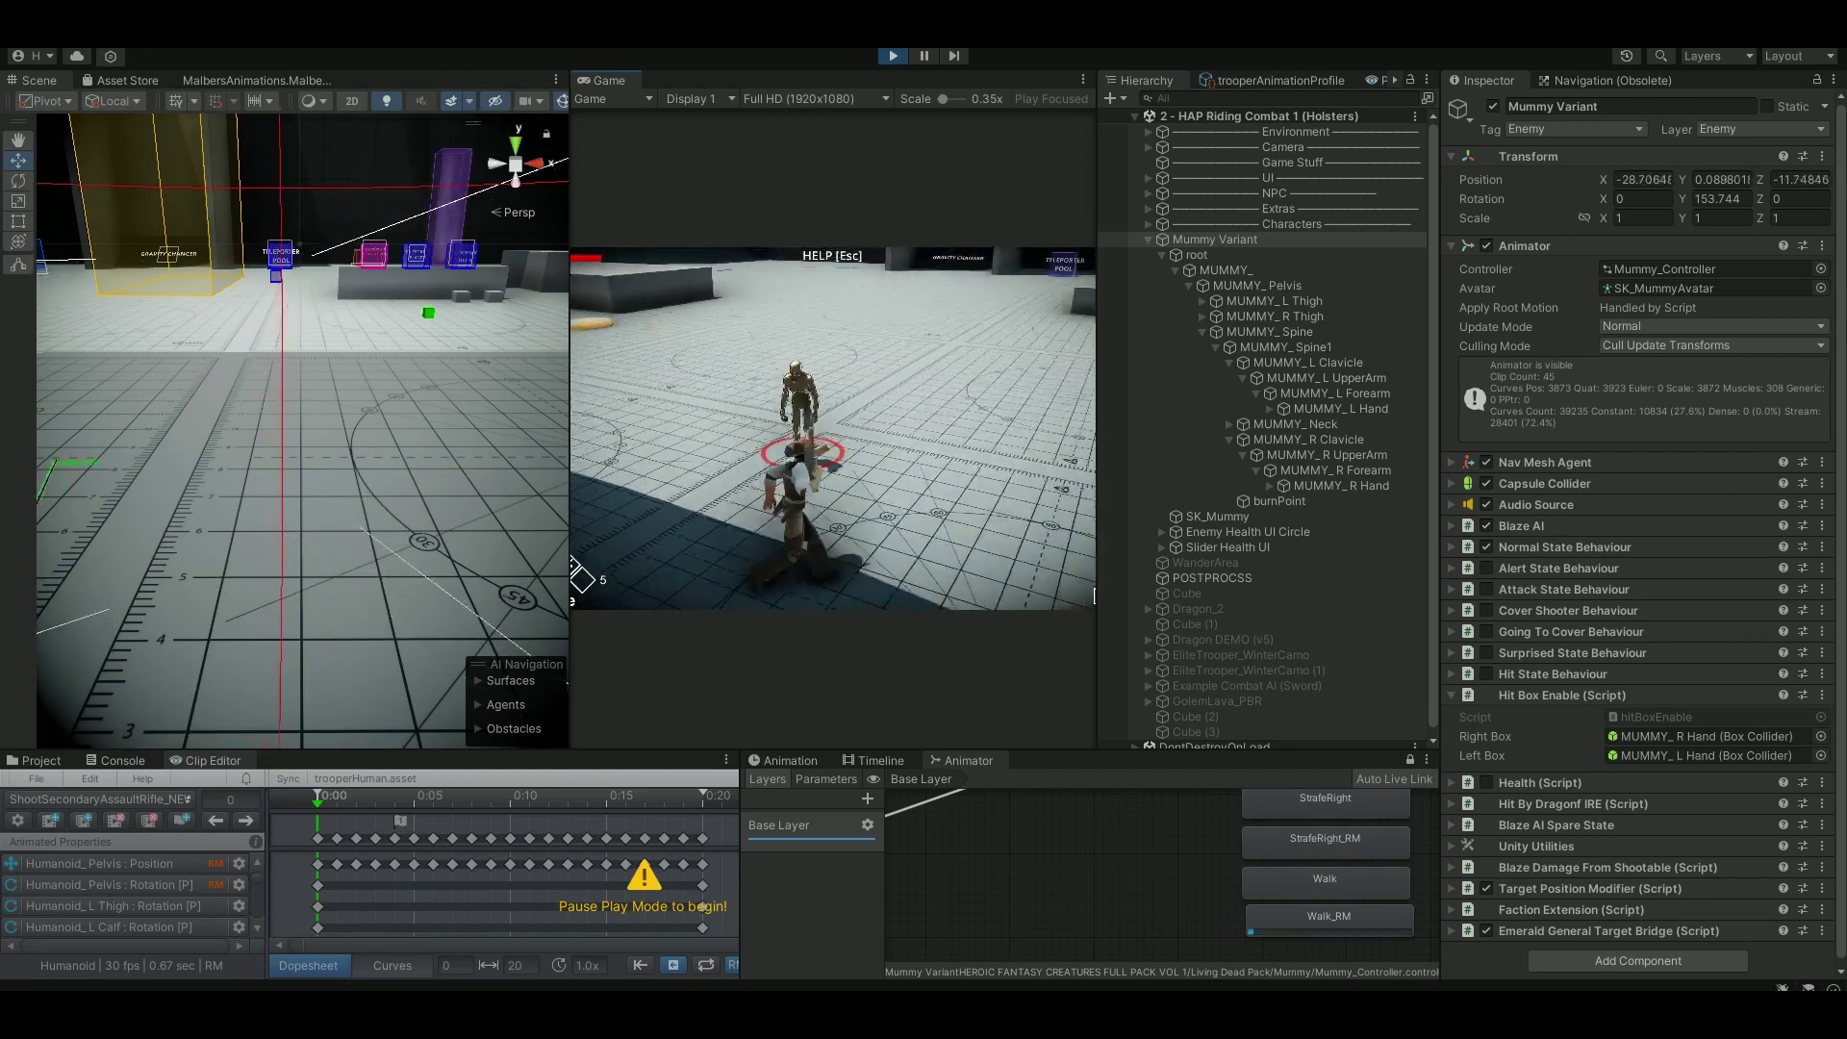
pyautogui.press('Escape')
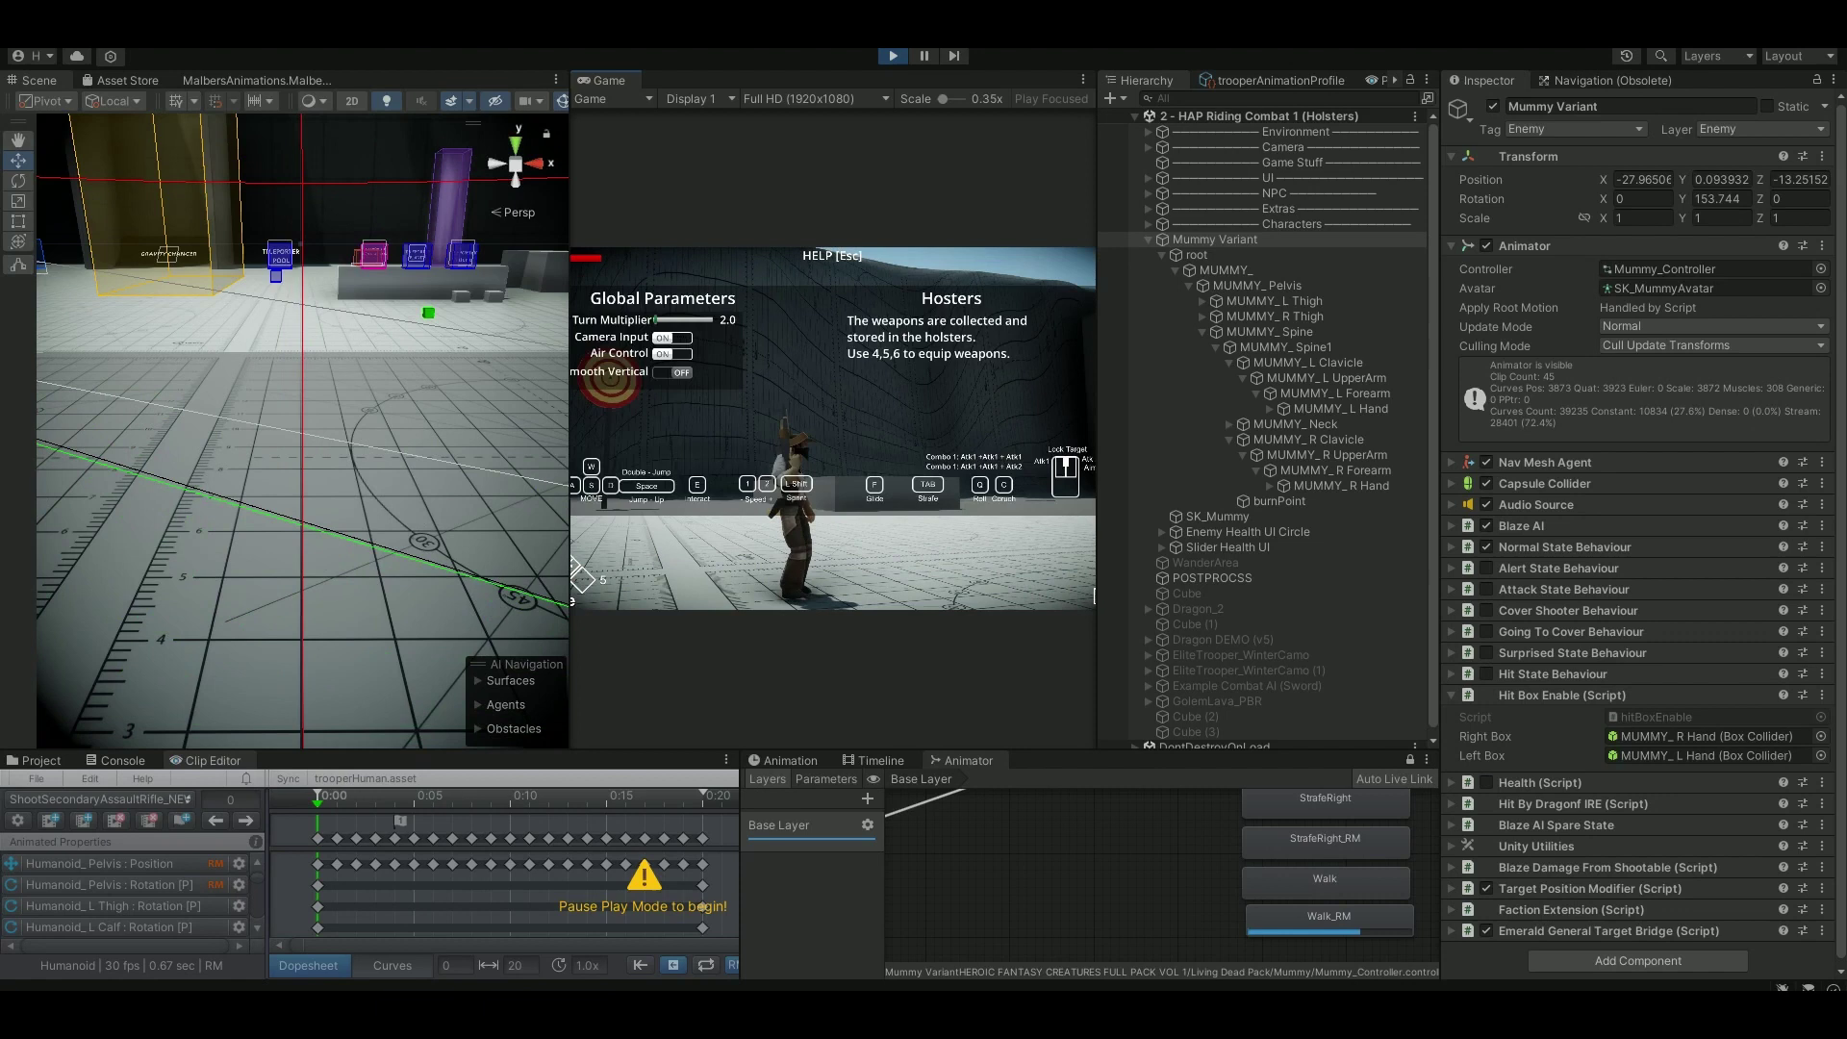
pyautogui.click(893, 56)
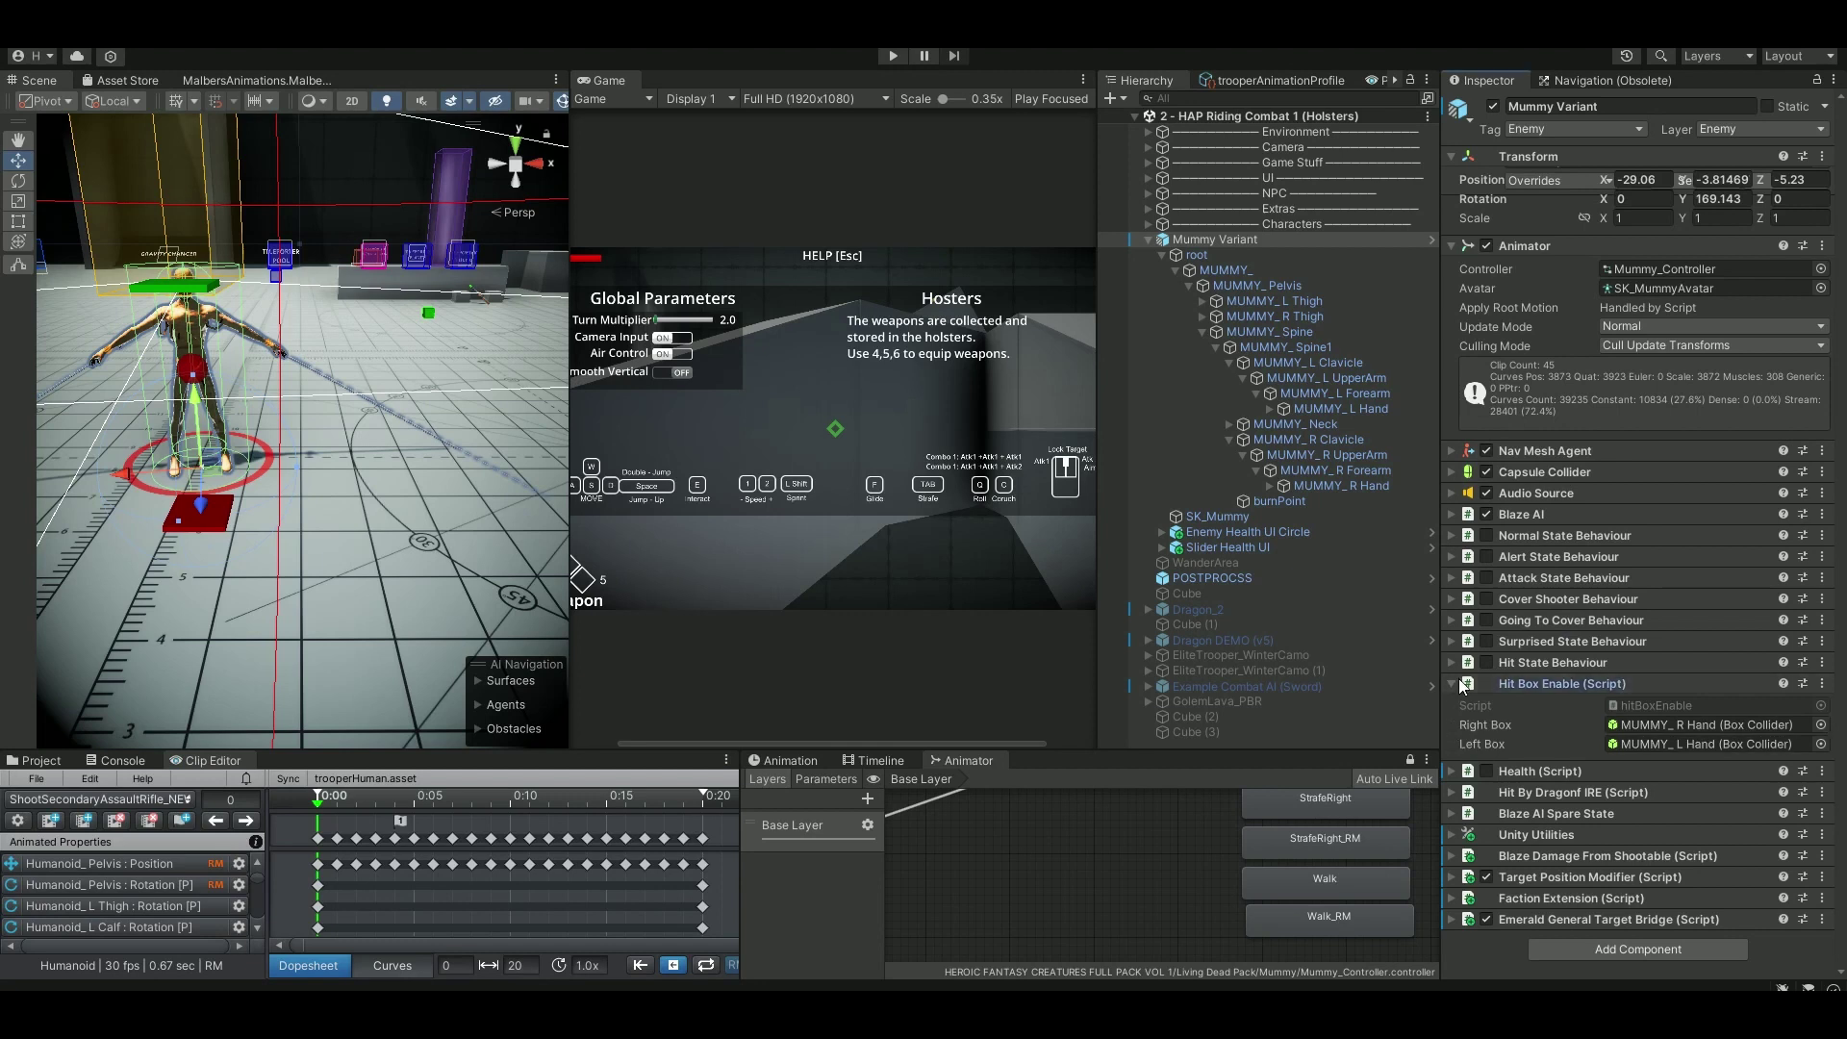
# Collapse the Hit Box Enable script and add an MDamageable component to Mummy Variant.
pyautogui.click(1501, 683)
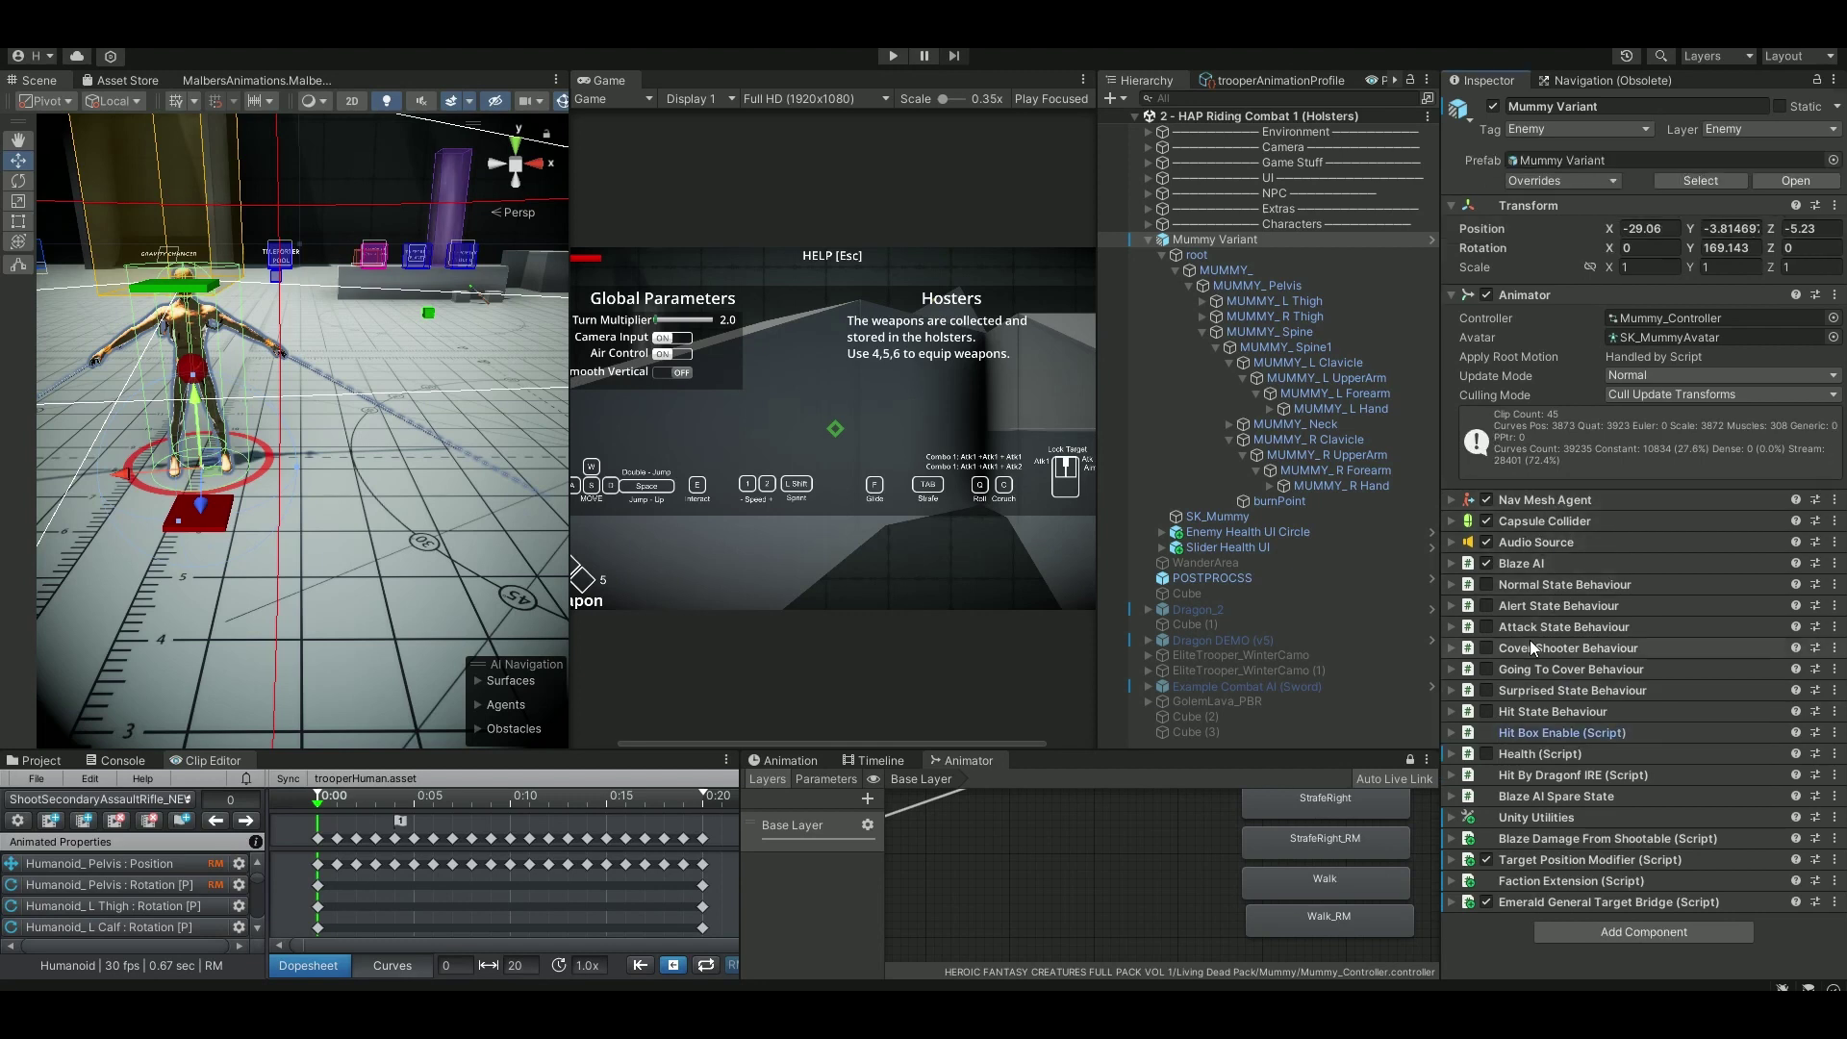
pyautogui.click(1631, 939)
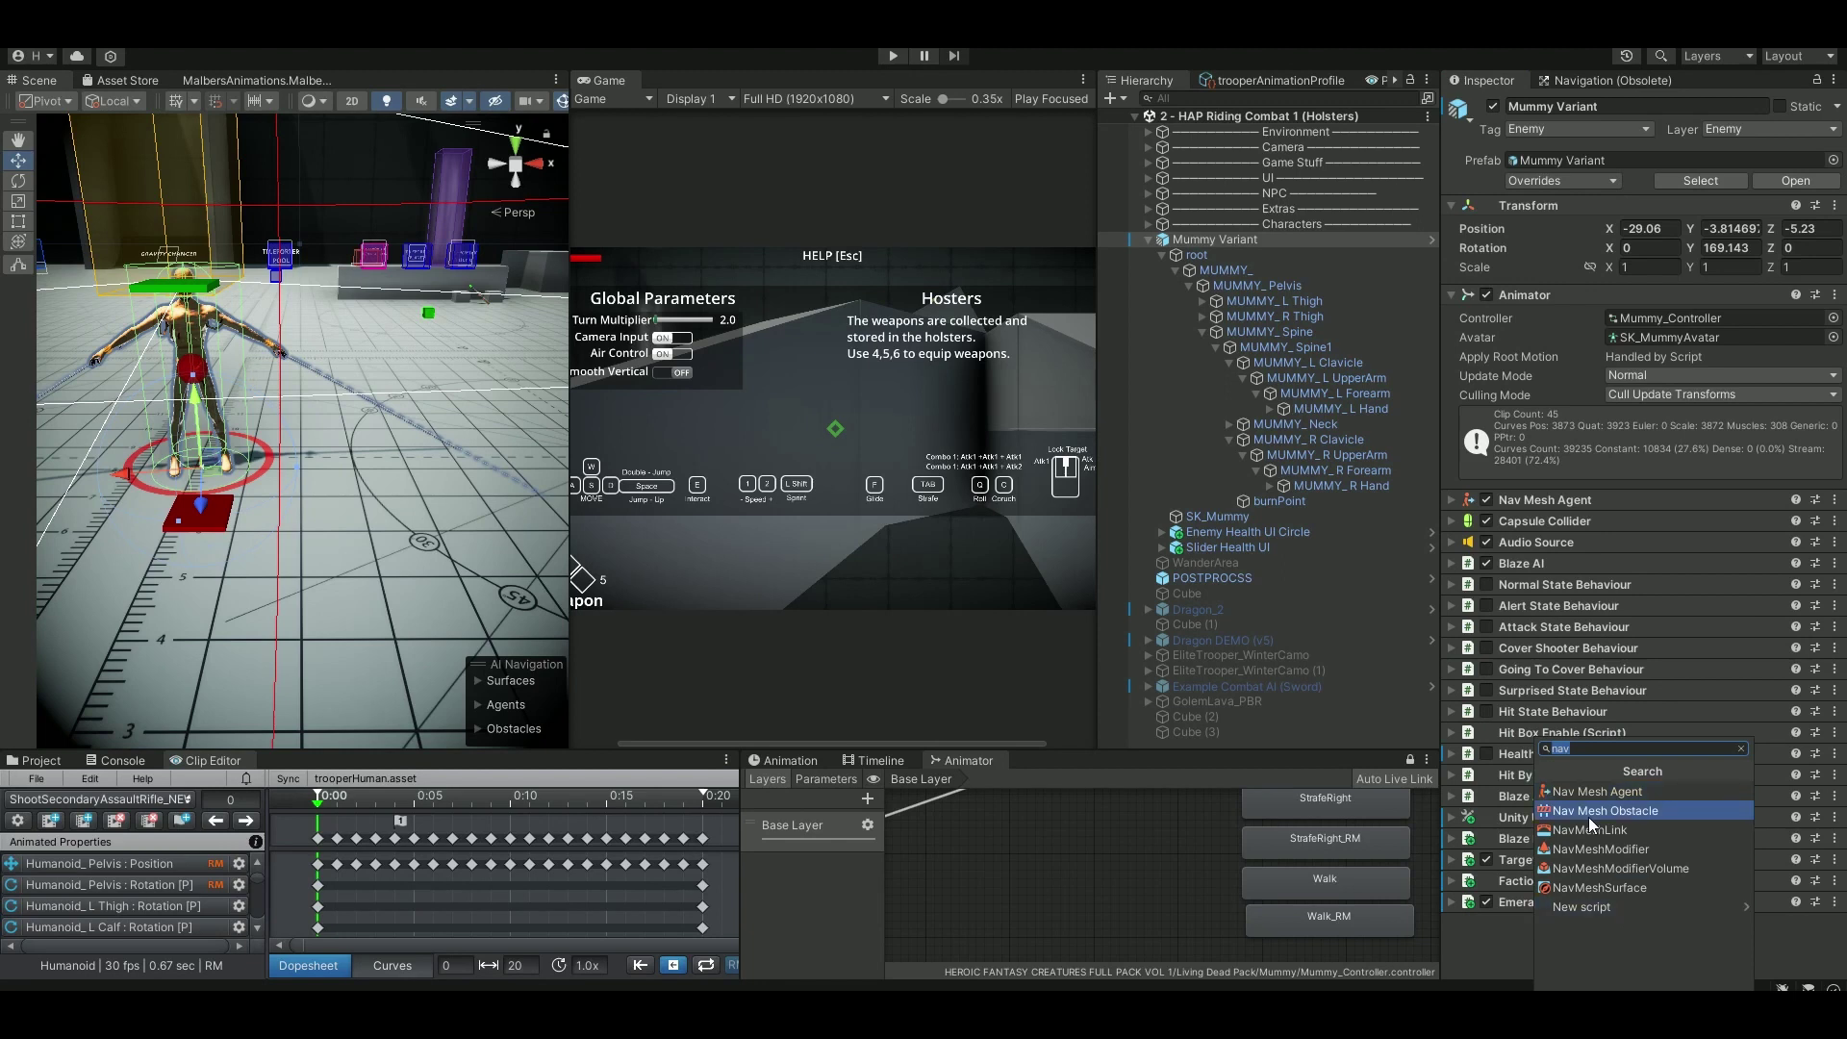
pyautogui.write('ma')
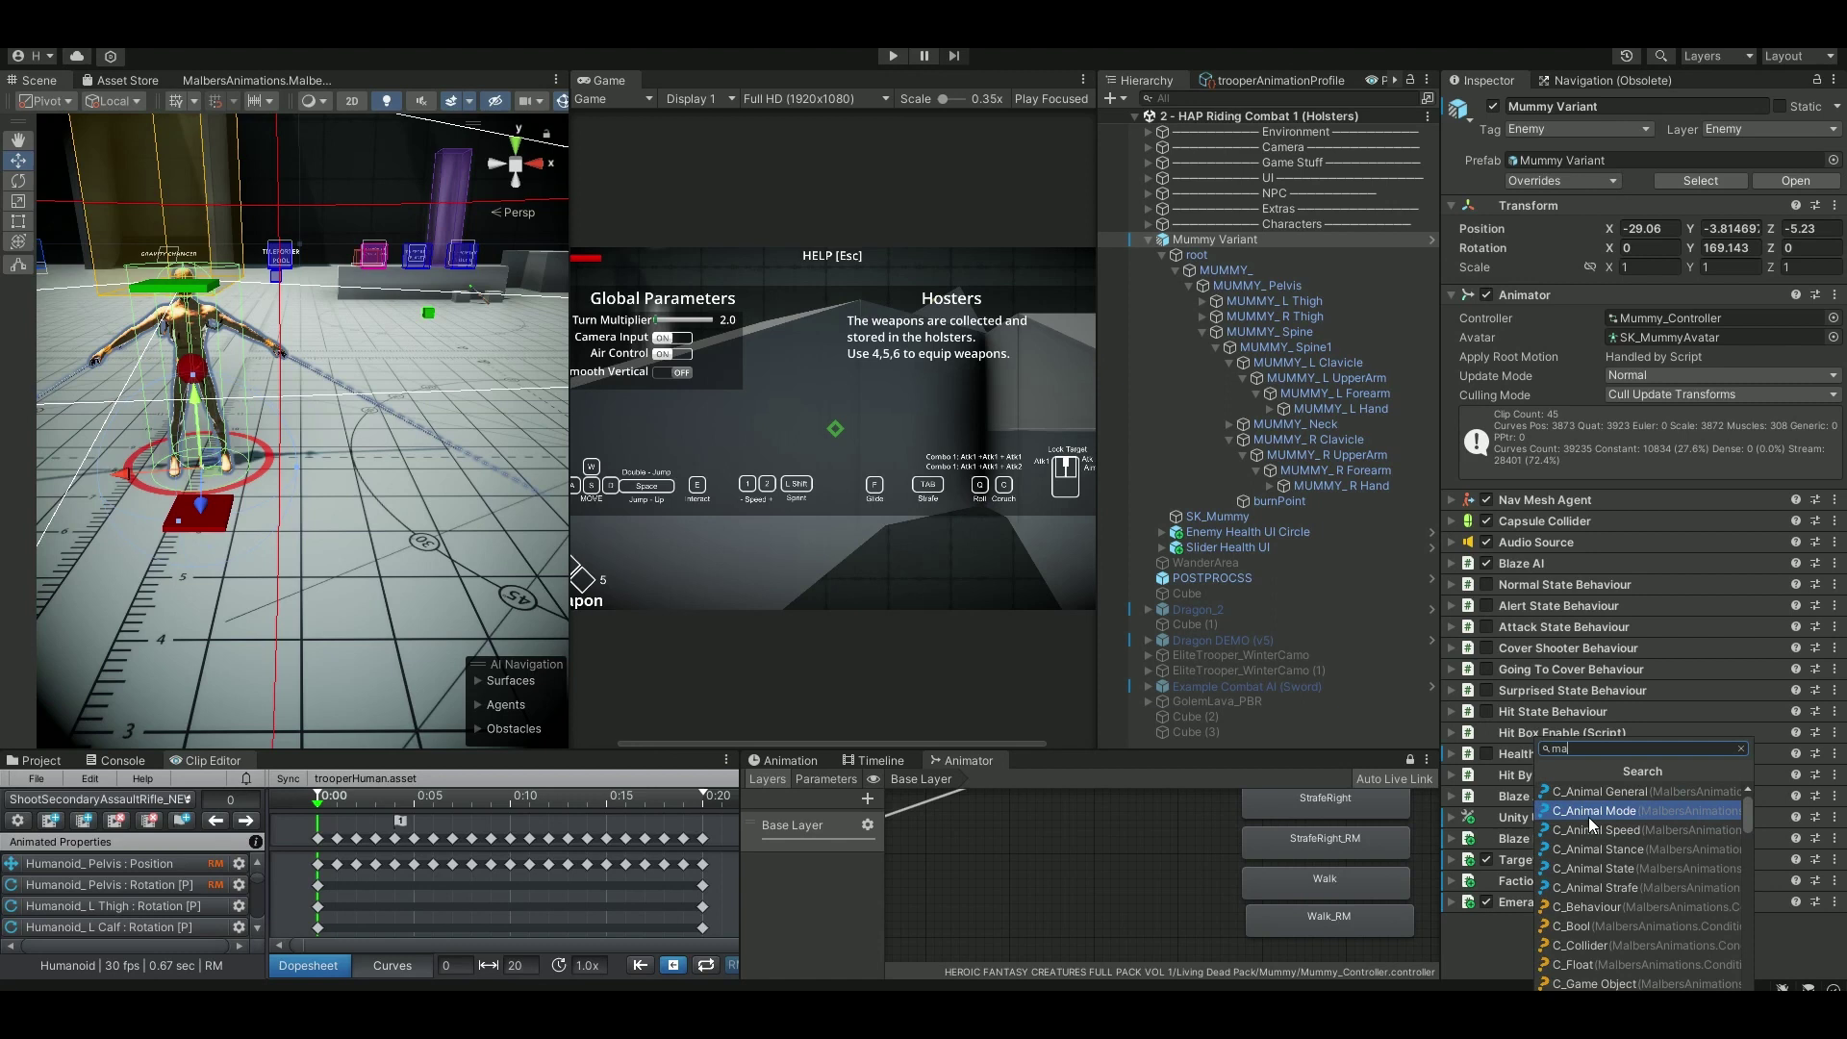
pyautogui.press('BackSpace')
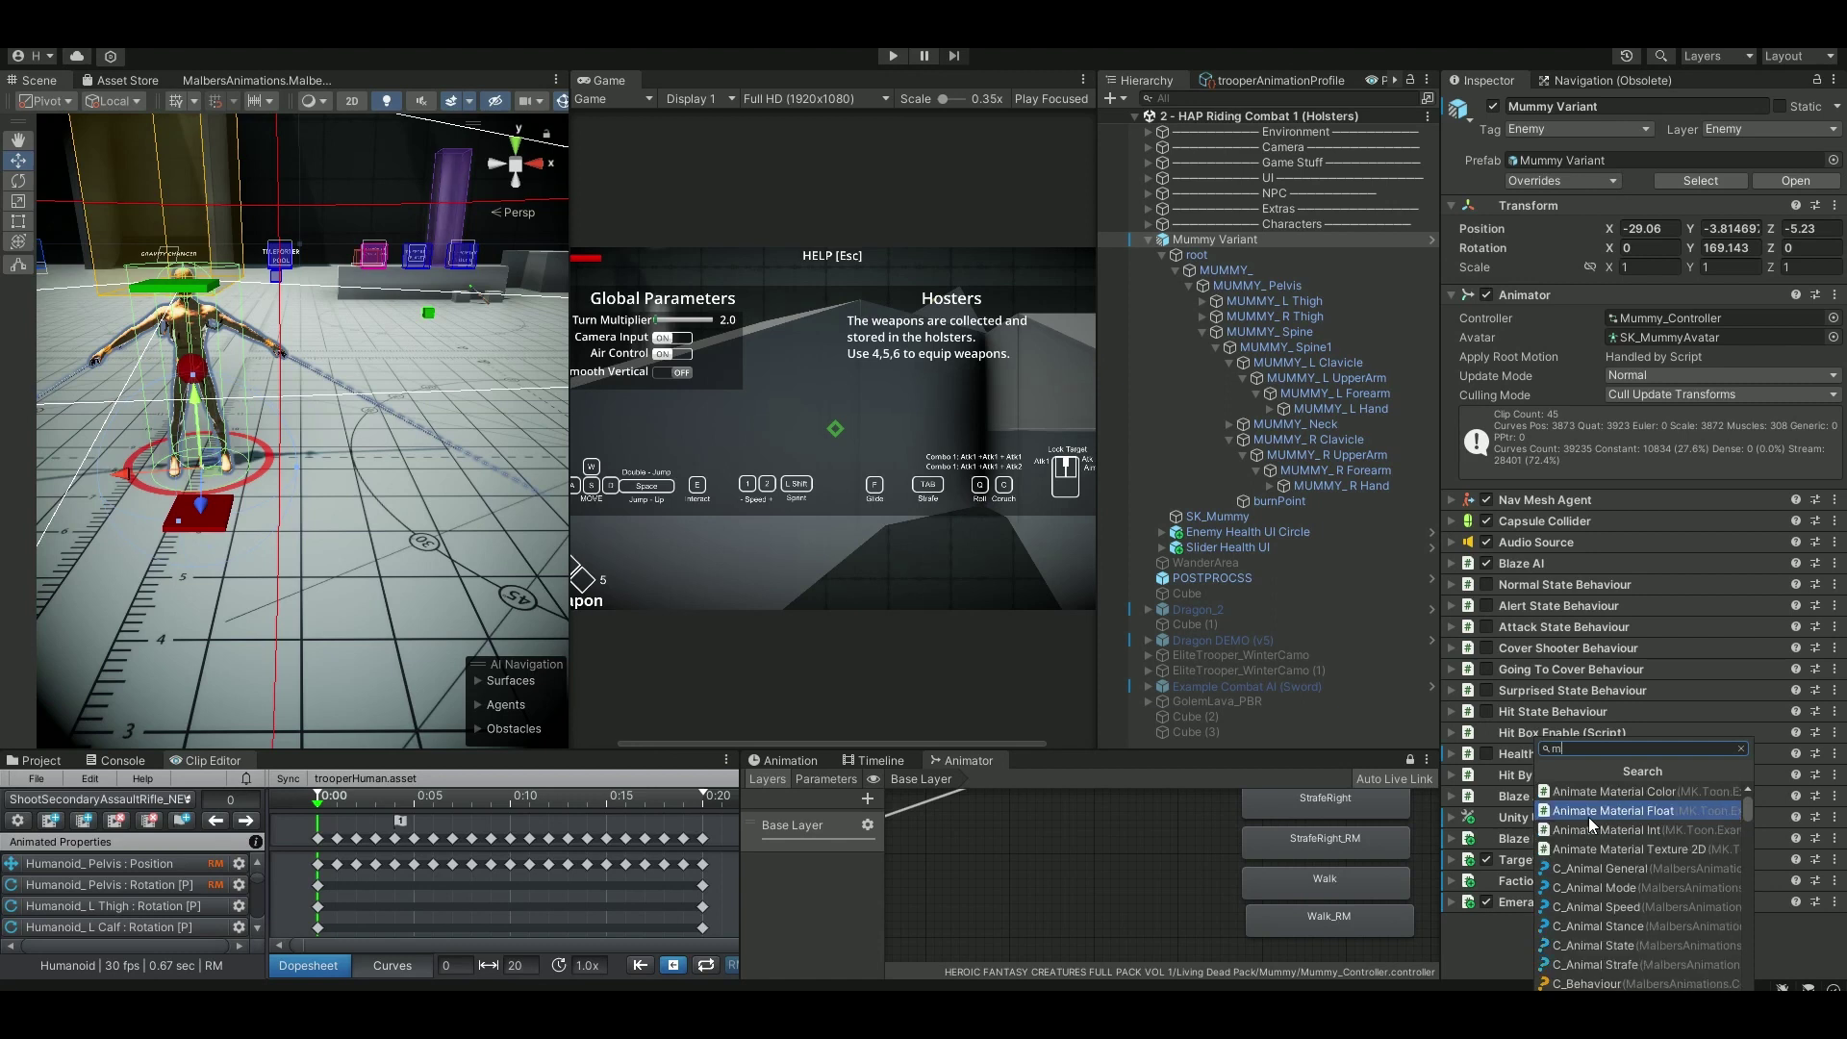
pyautogui.write('da')
pyautogui.click(1590, 792)
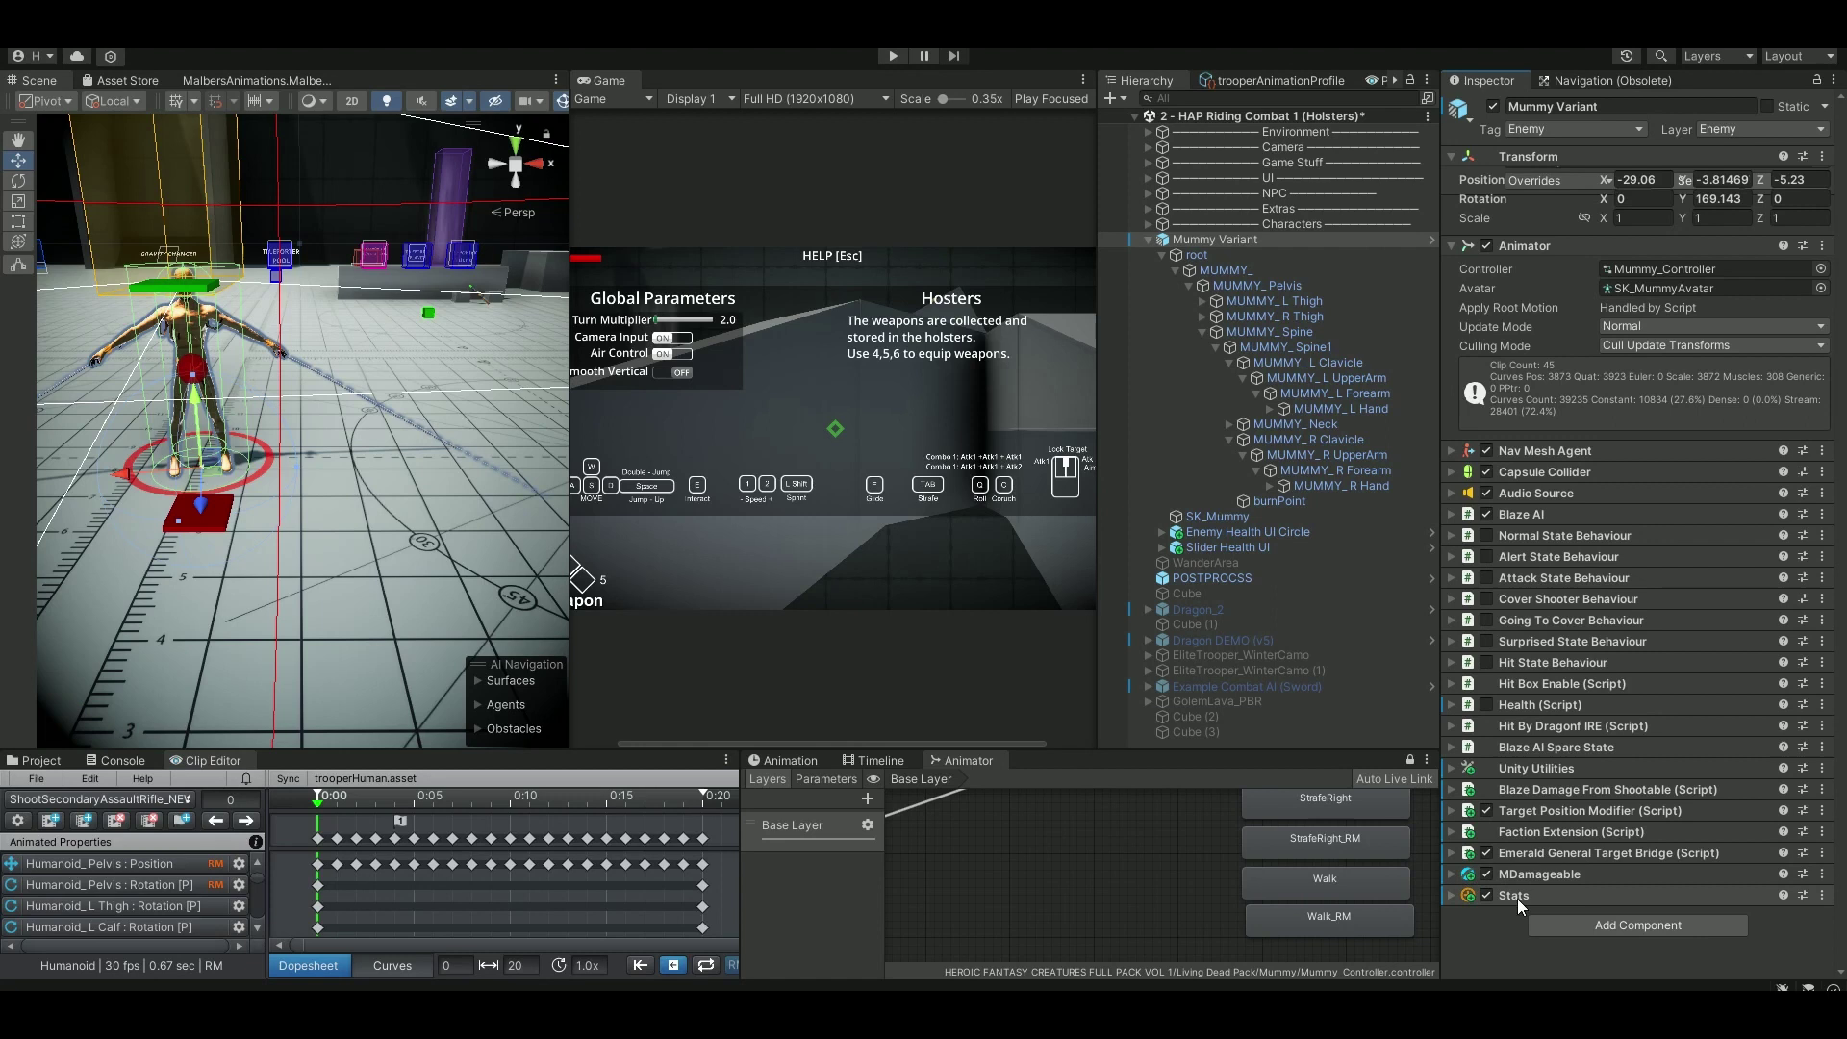
# Examine the MDamageable component's general, profile and event settings, and the Stats component's Health properties and events.
pyautogui.click(1460, 873)
pyautogui.scroll(-4, 1462, 769)
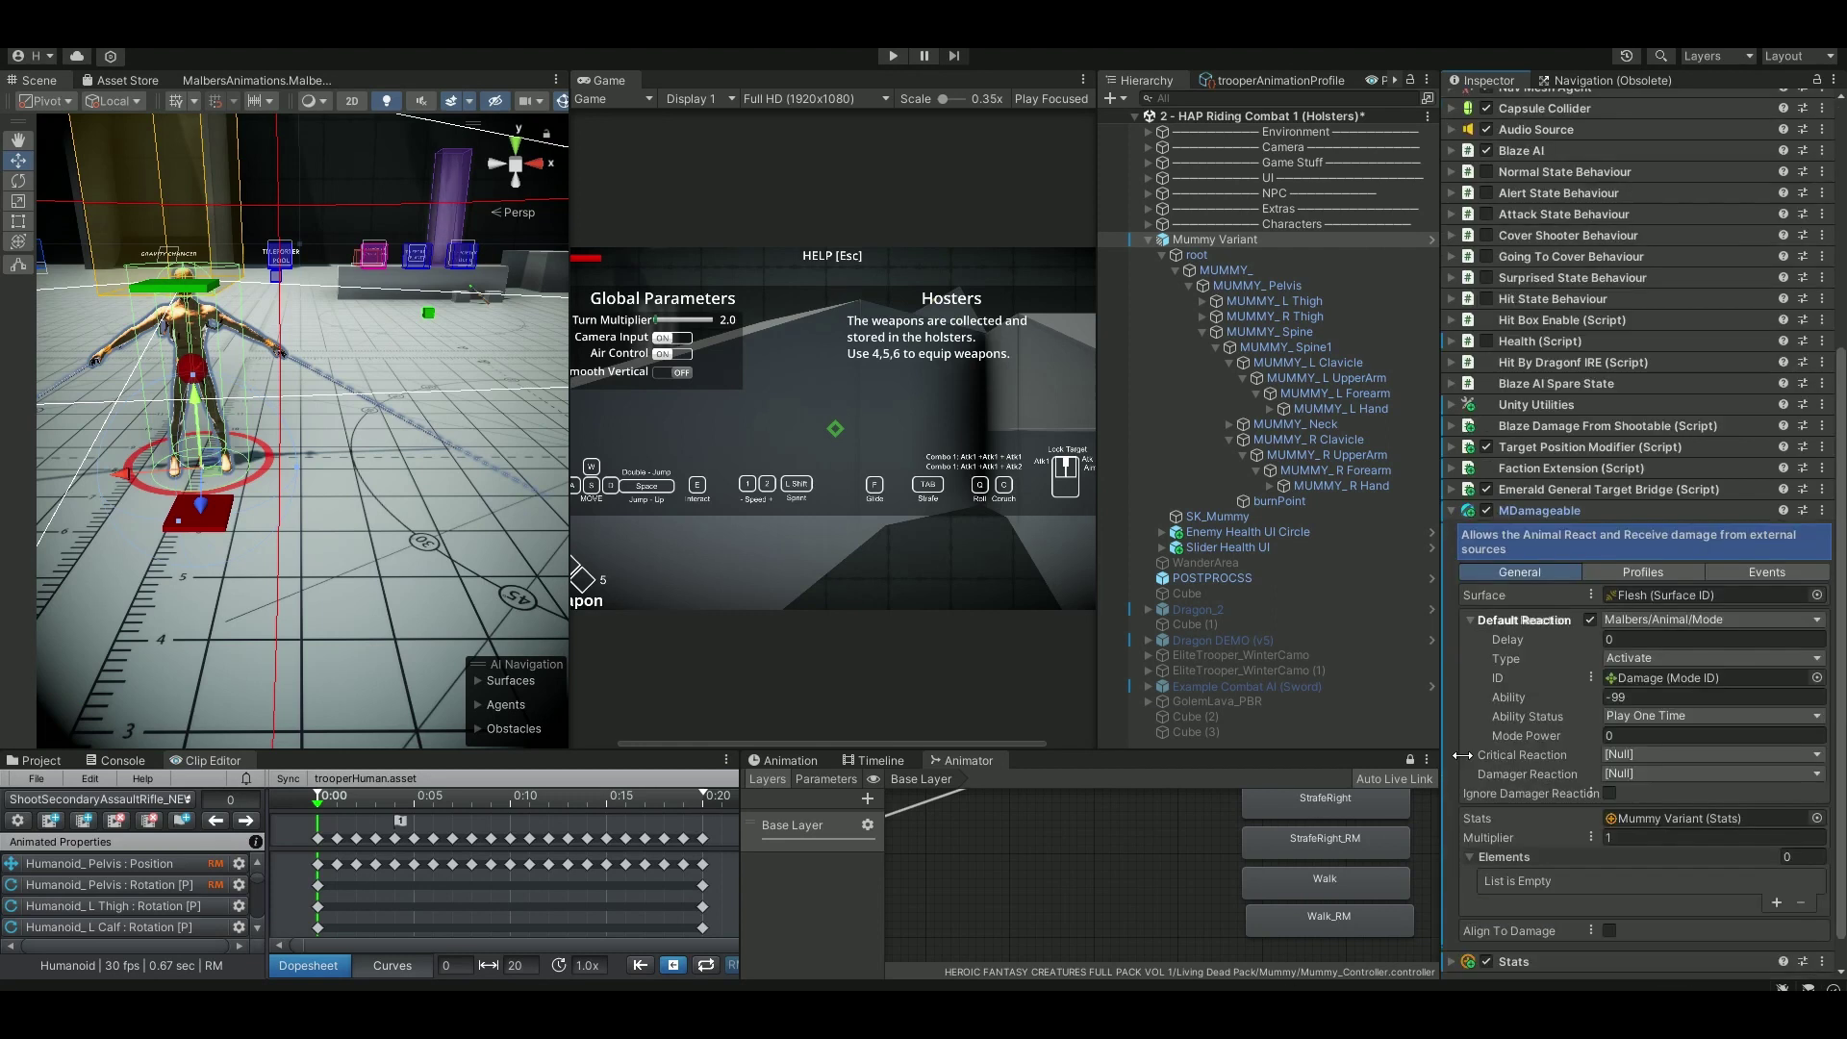
pyautogui.scroll(-2, 1601, 647)
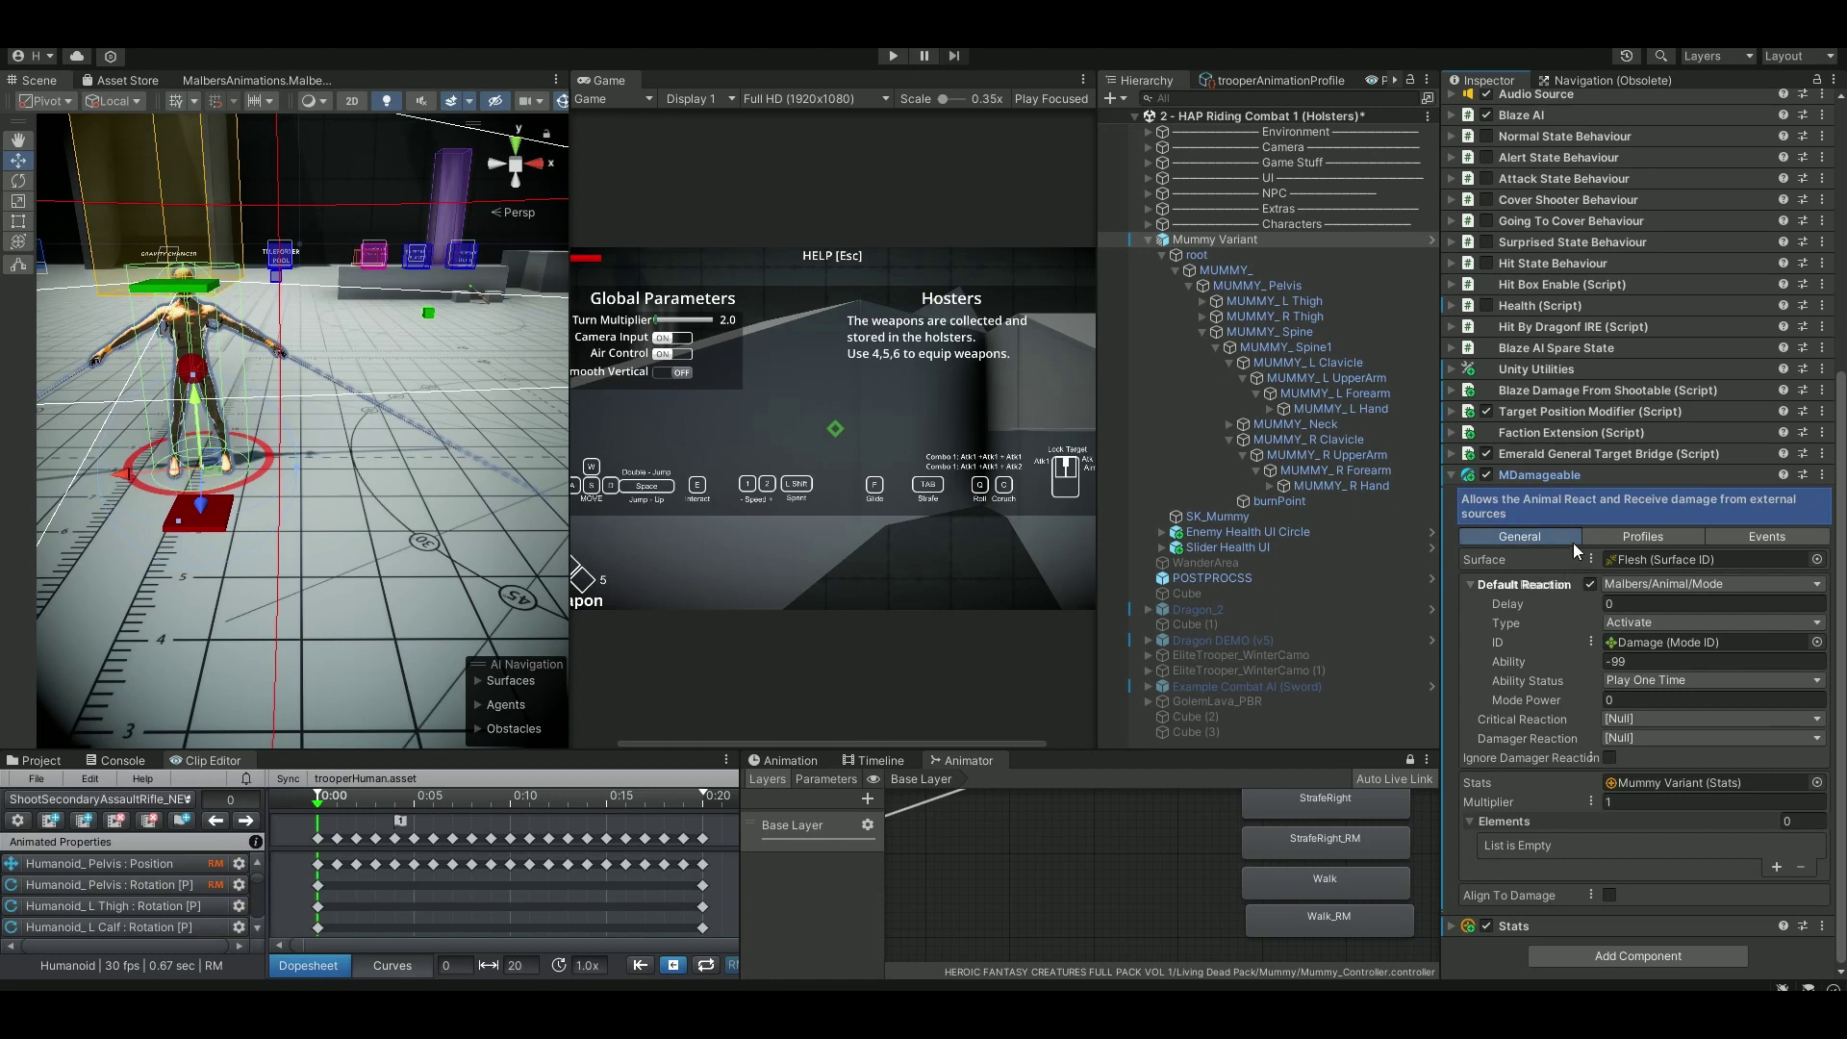
pyautogui.click(1634, 540)
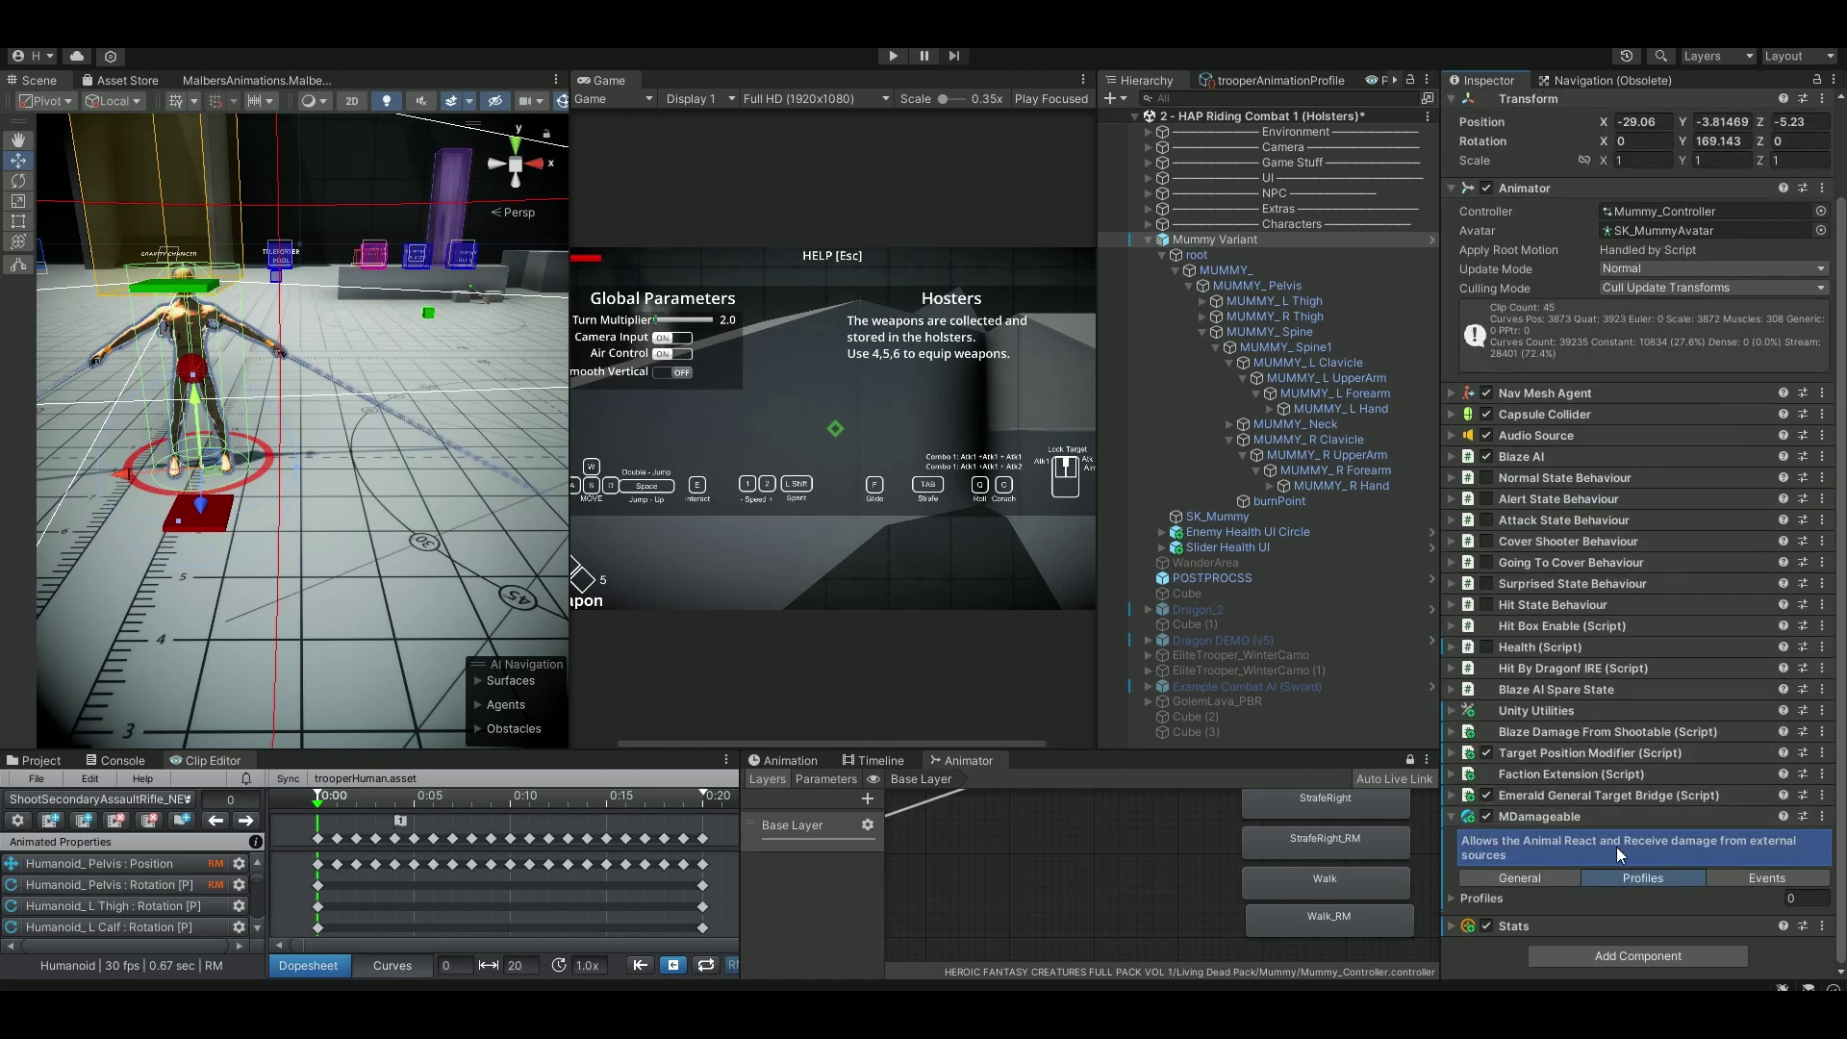
pyautogui.click(1761, 877)
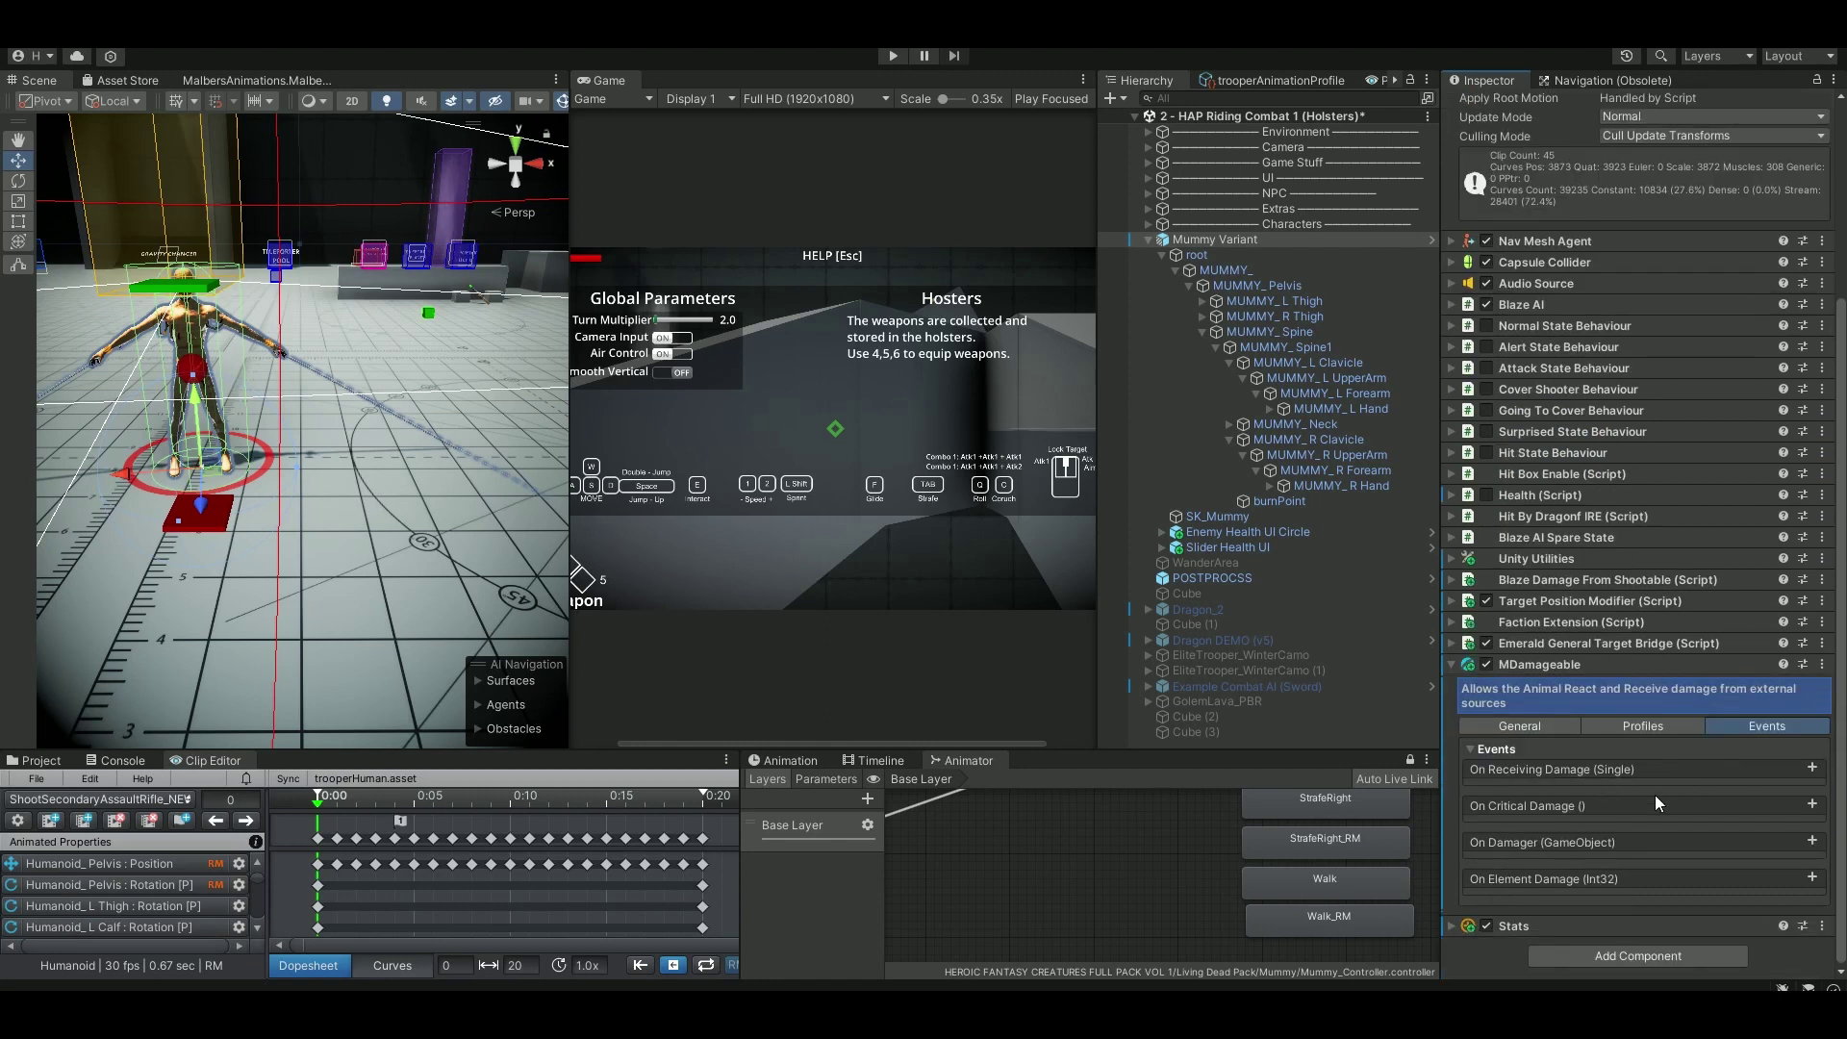
pyautogui.click(1542, 928)
pyautogui.scroll(-10, 1604, 868)
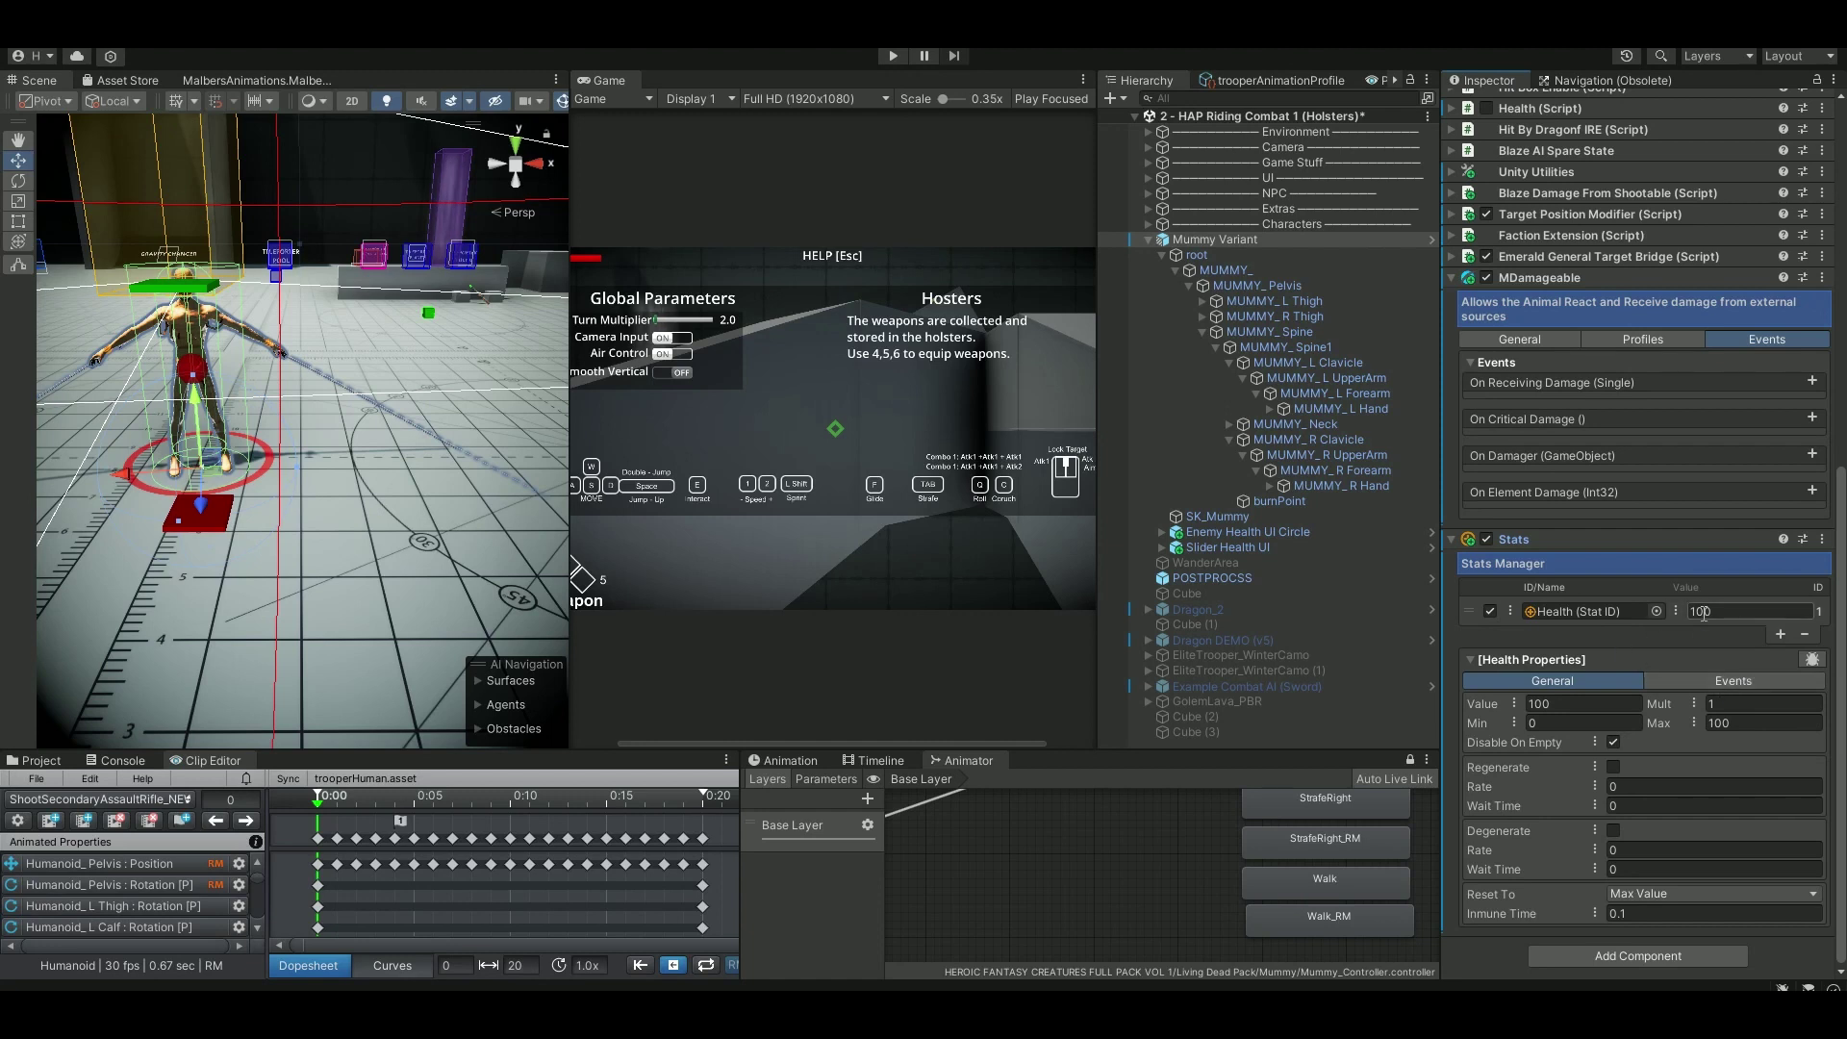
pyautogui.click(1734, 681)
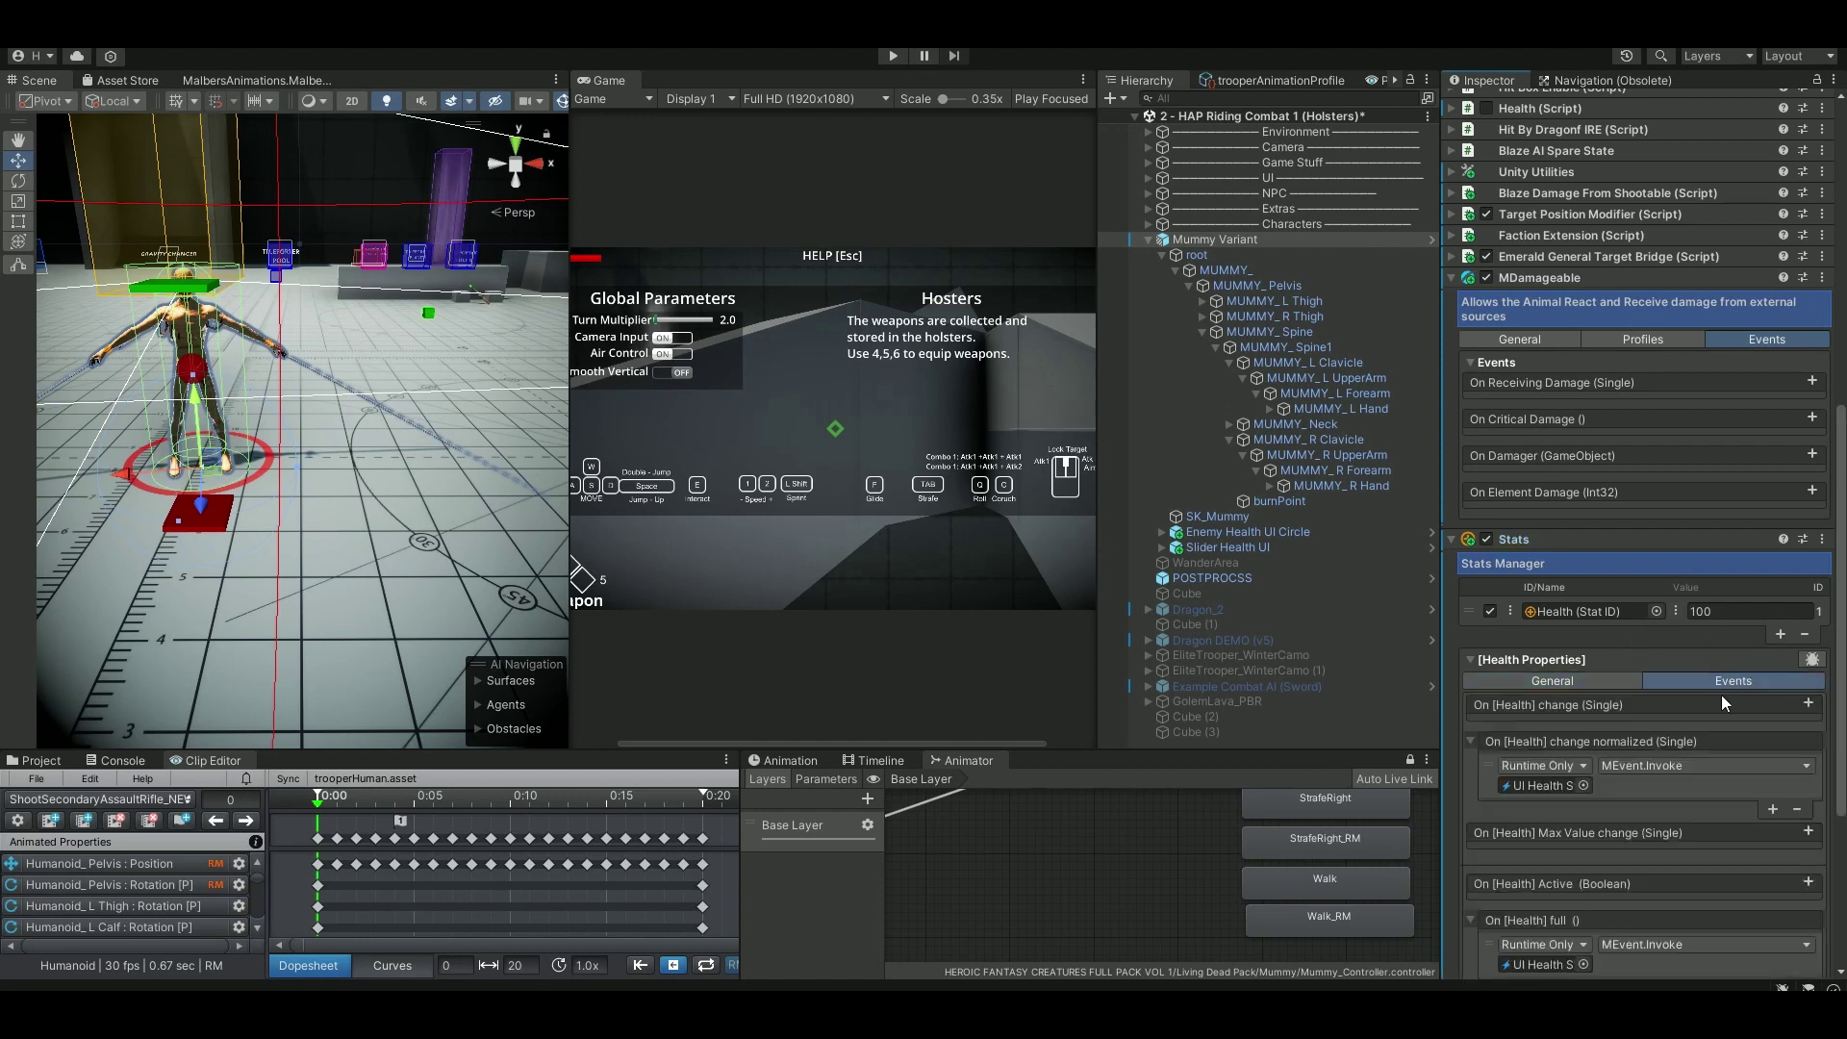
pyautogui.scroll(-3, 1667, 753)
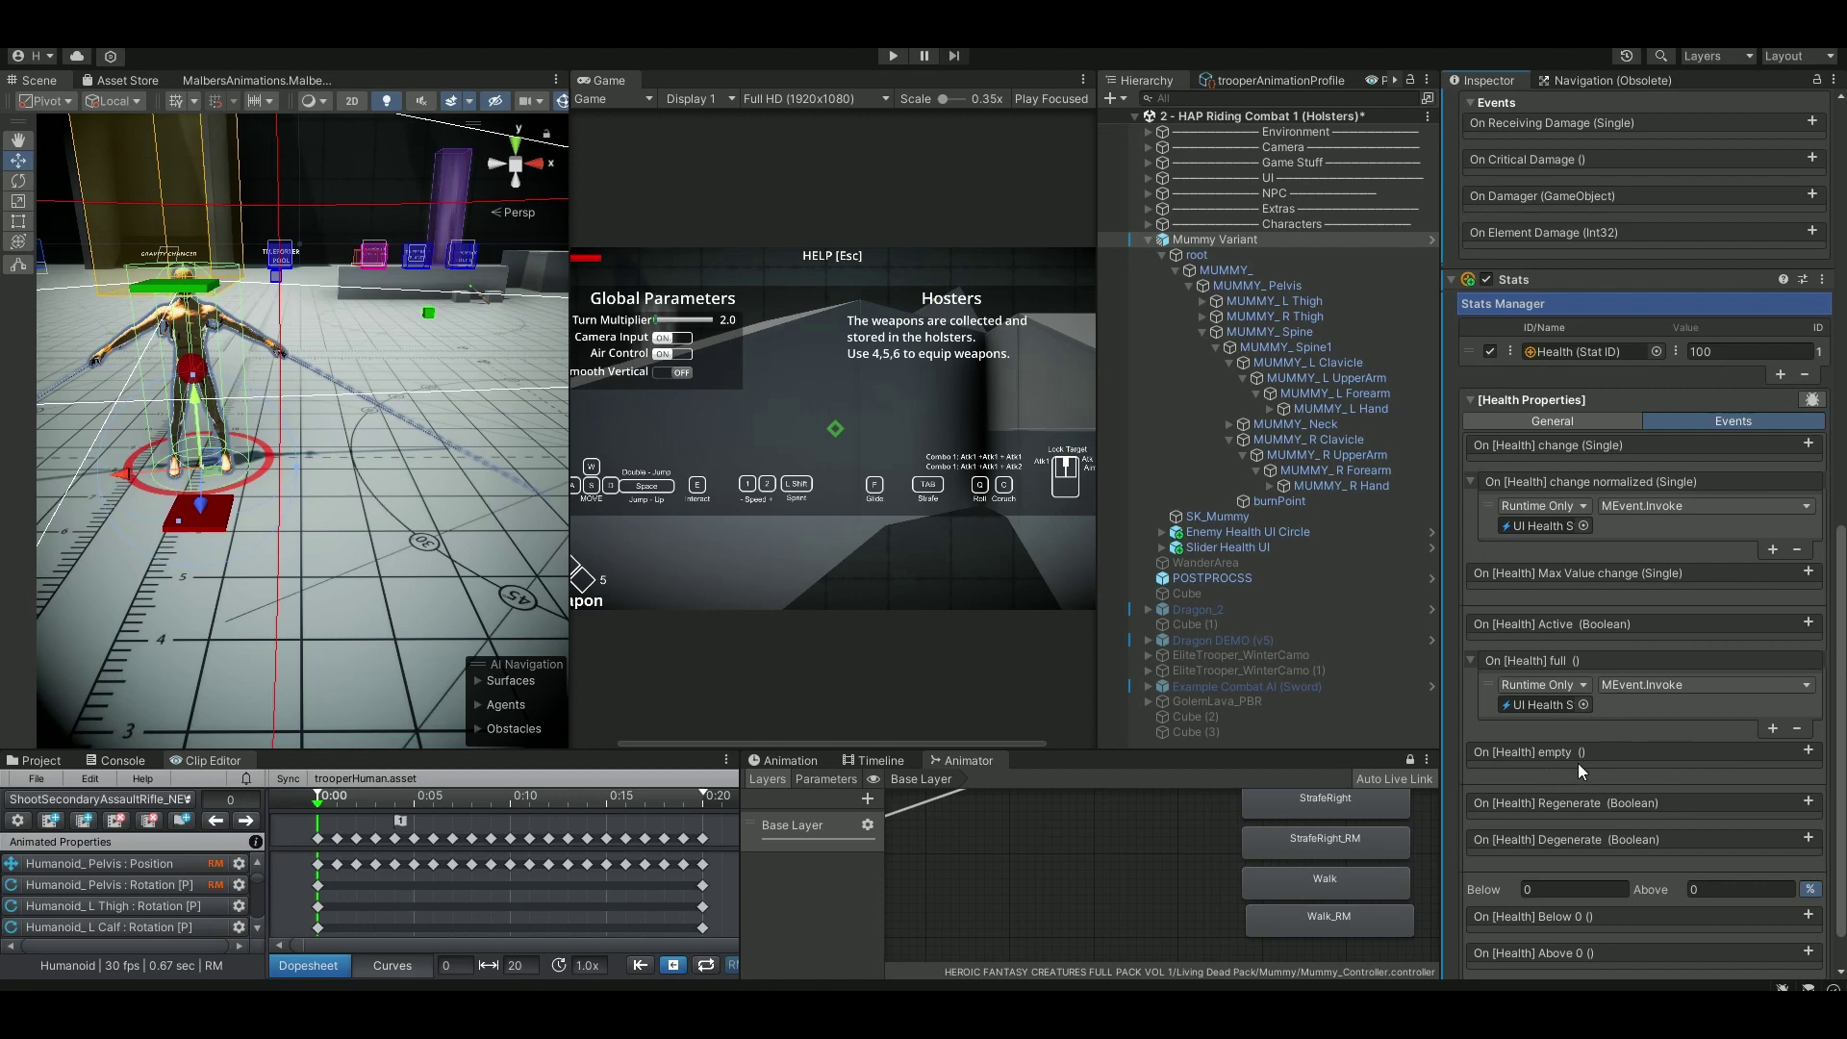
pyautogui.scroll(-2, 1550, 750)
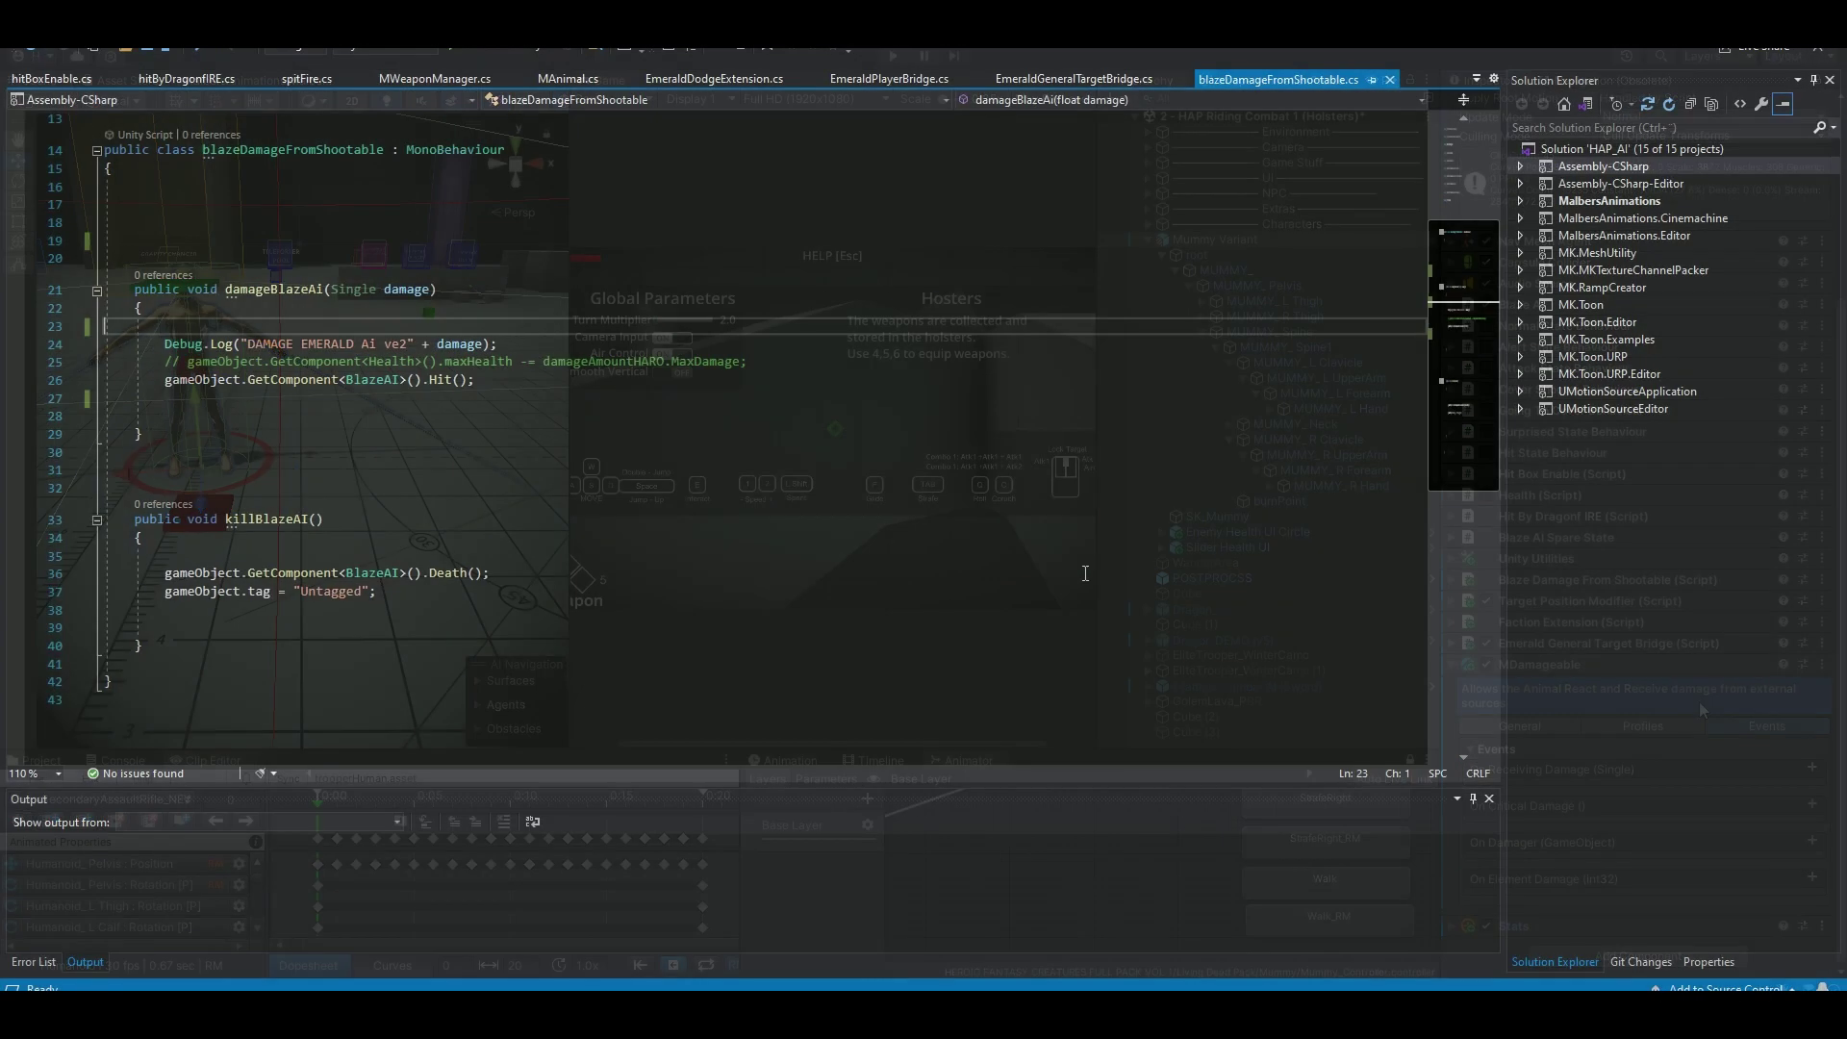
# In Visual Studio, change the debug message in the damageBlazeAi method of blazeDamageFromShootable.cs to "DAMAGE BLAZE AI".
pyautogui.scroll(3, 1070, 591)
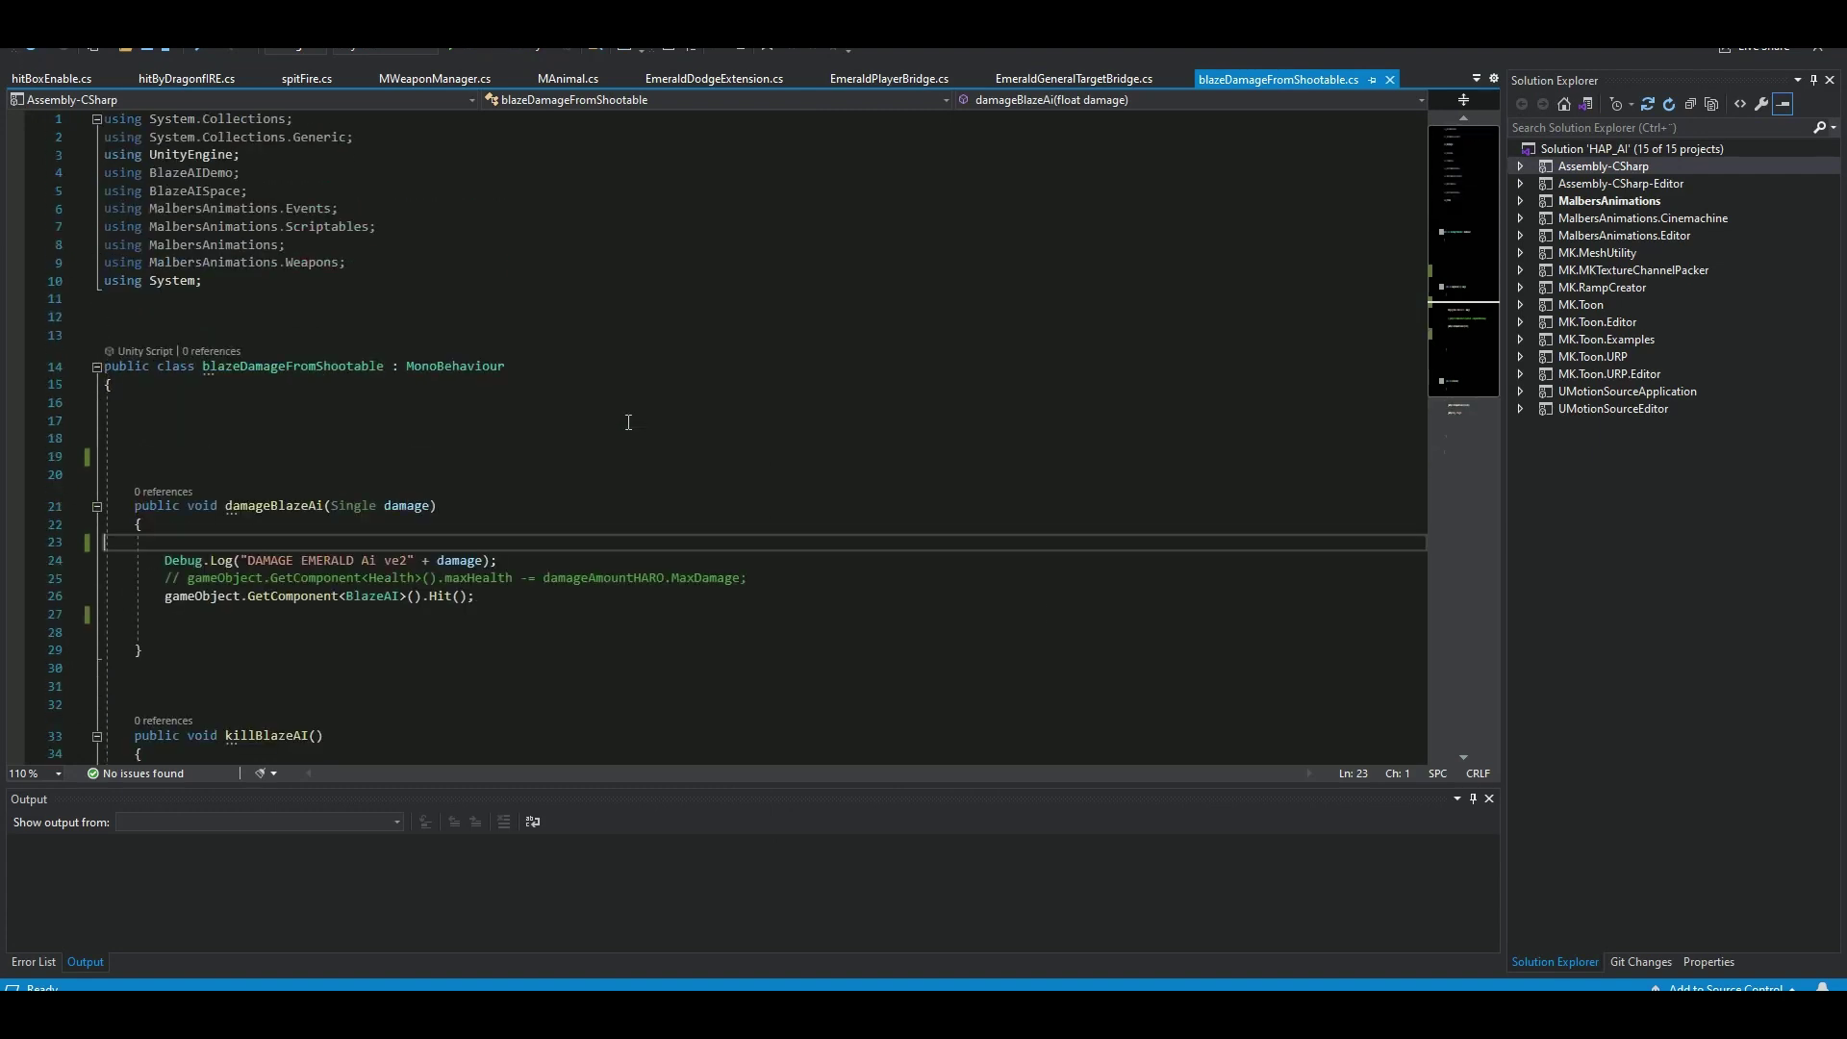
pyautogui.scroll(-4, 574, 415)
pyautogui.scroll(3, 573, 415)
pyautogui.hotkey('ctrl', 'z')
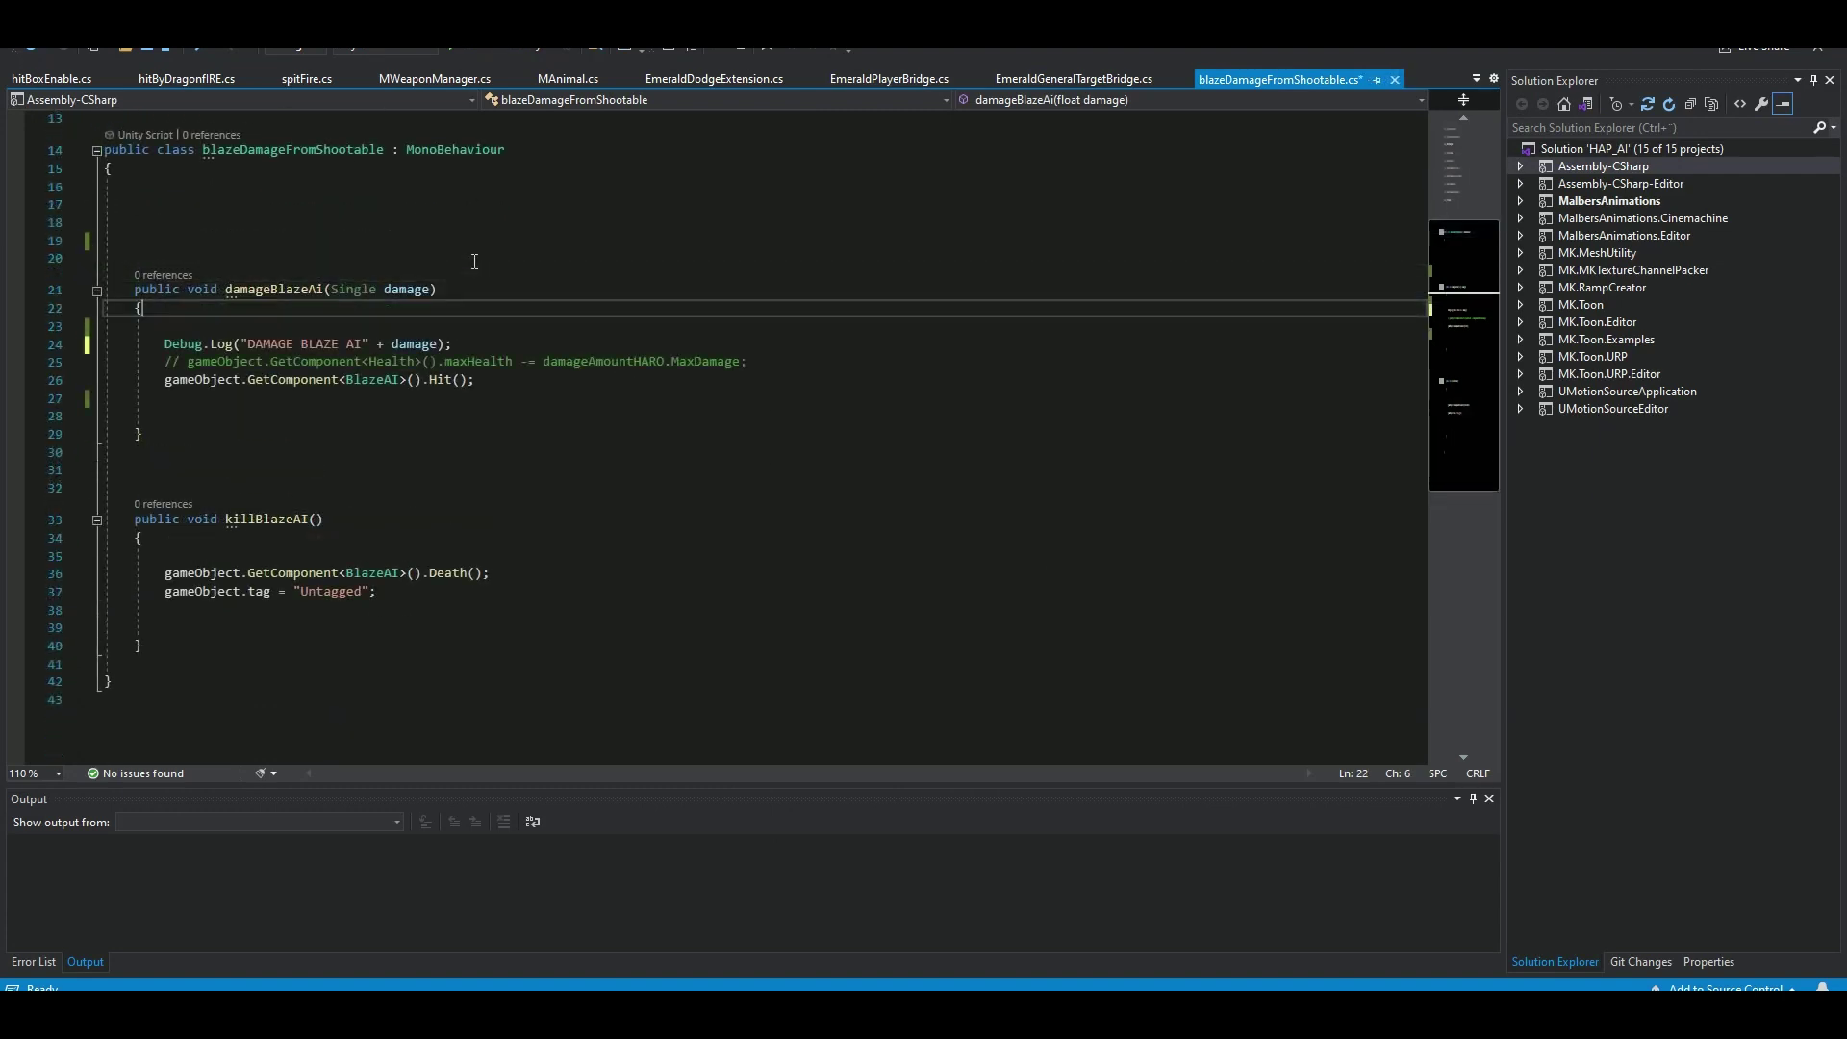
# Review the damageBlazeAi method's parameter, debug log and Hit call, and the killBlazeAI method's Death call and tag assignment.
pyautogui.moveTo(136, 287); pyautogui.dragTo(385, 606)
pyautogui.click(372, 453)
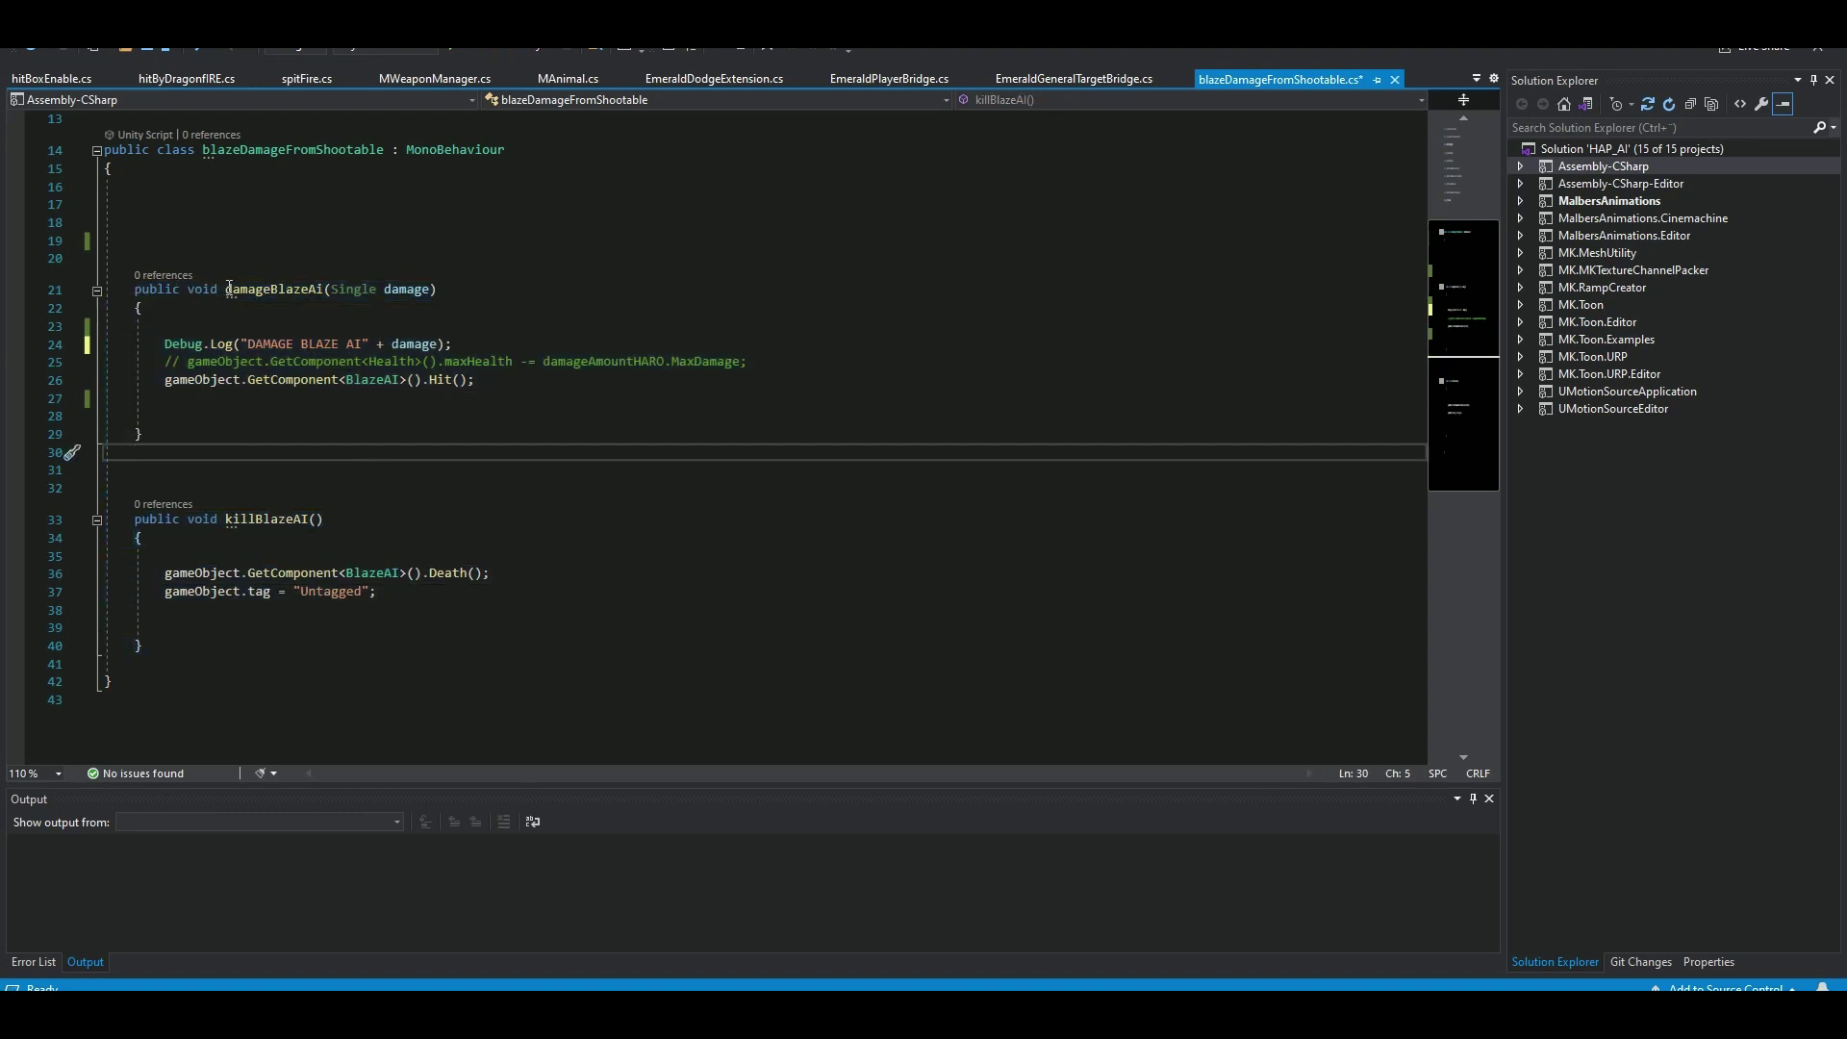
pyautogui.click(295, 288)
pyautogui.doubleClick(298, 289)
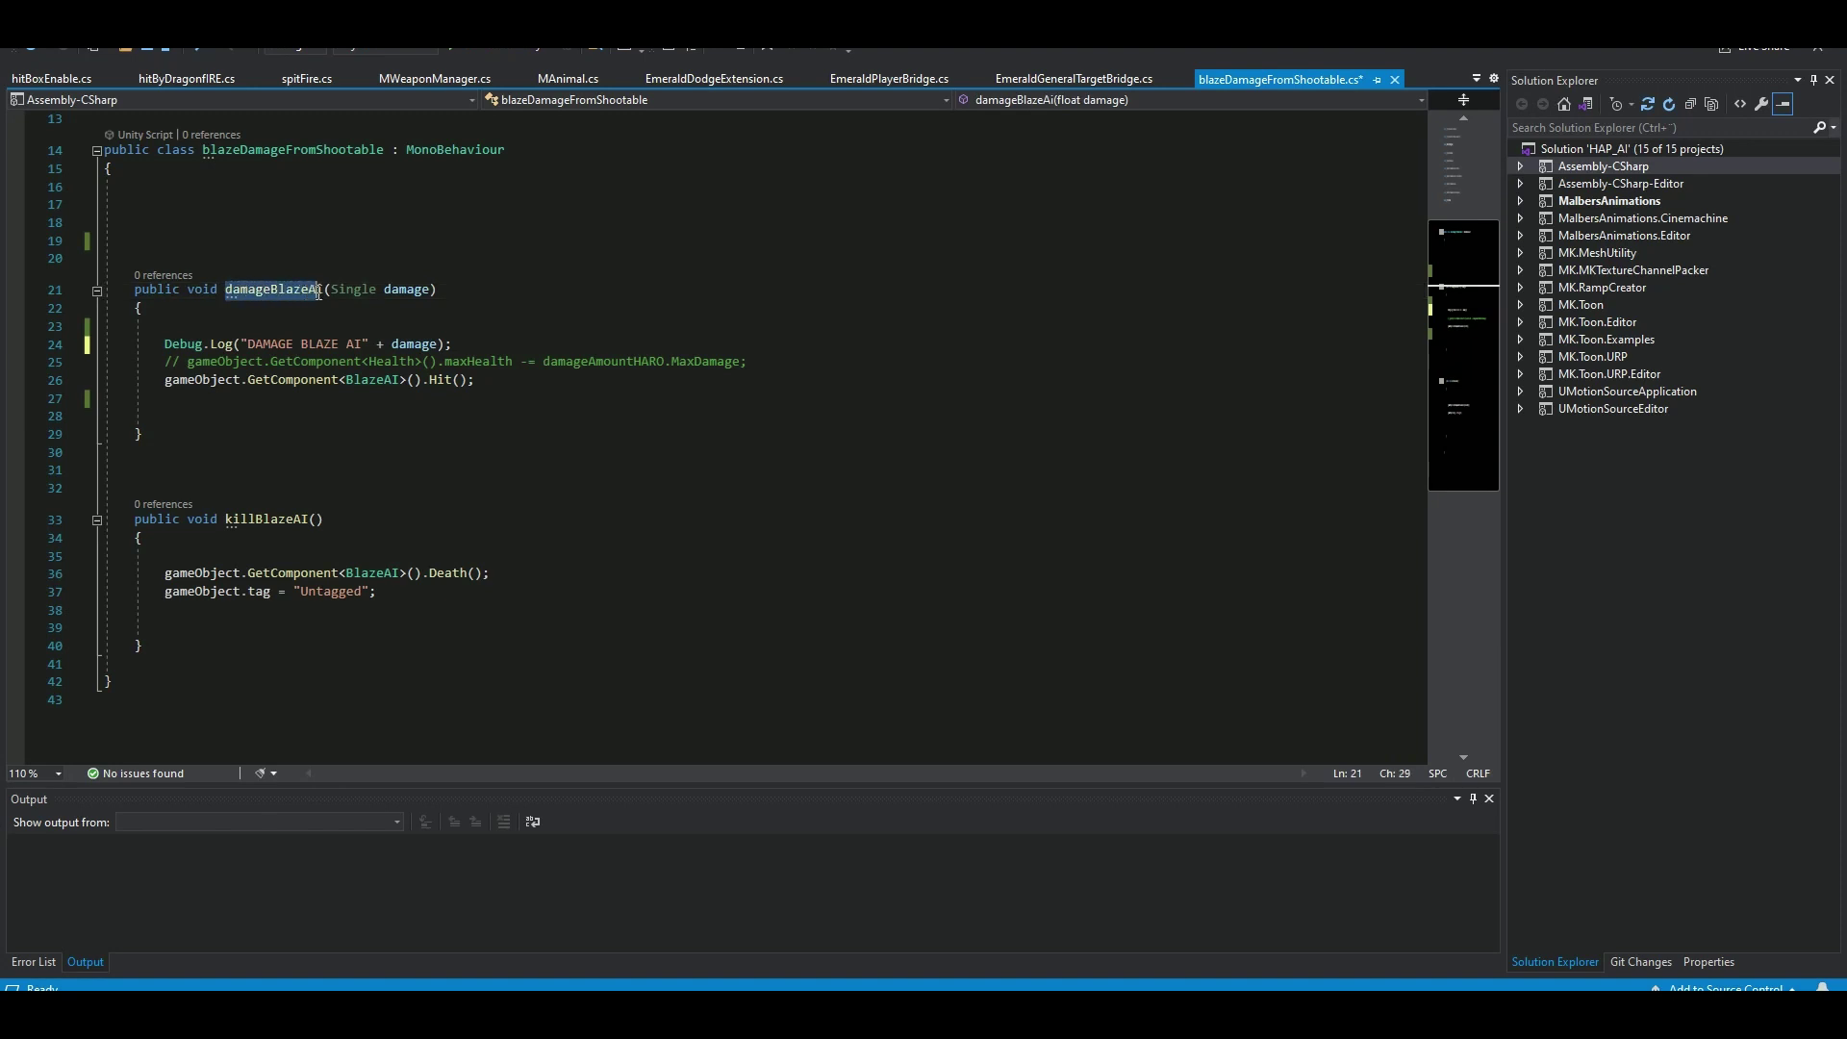
pyautogui.moveTo(332, 289); pyautogui.dragTo(423, 288)
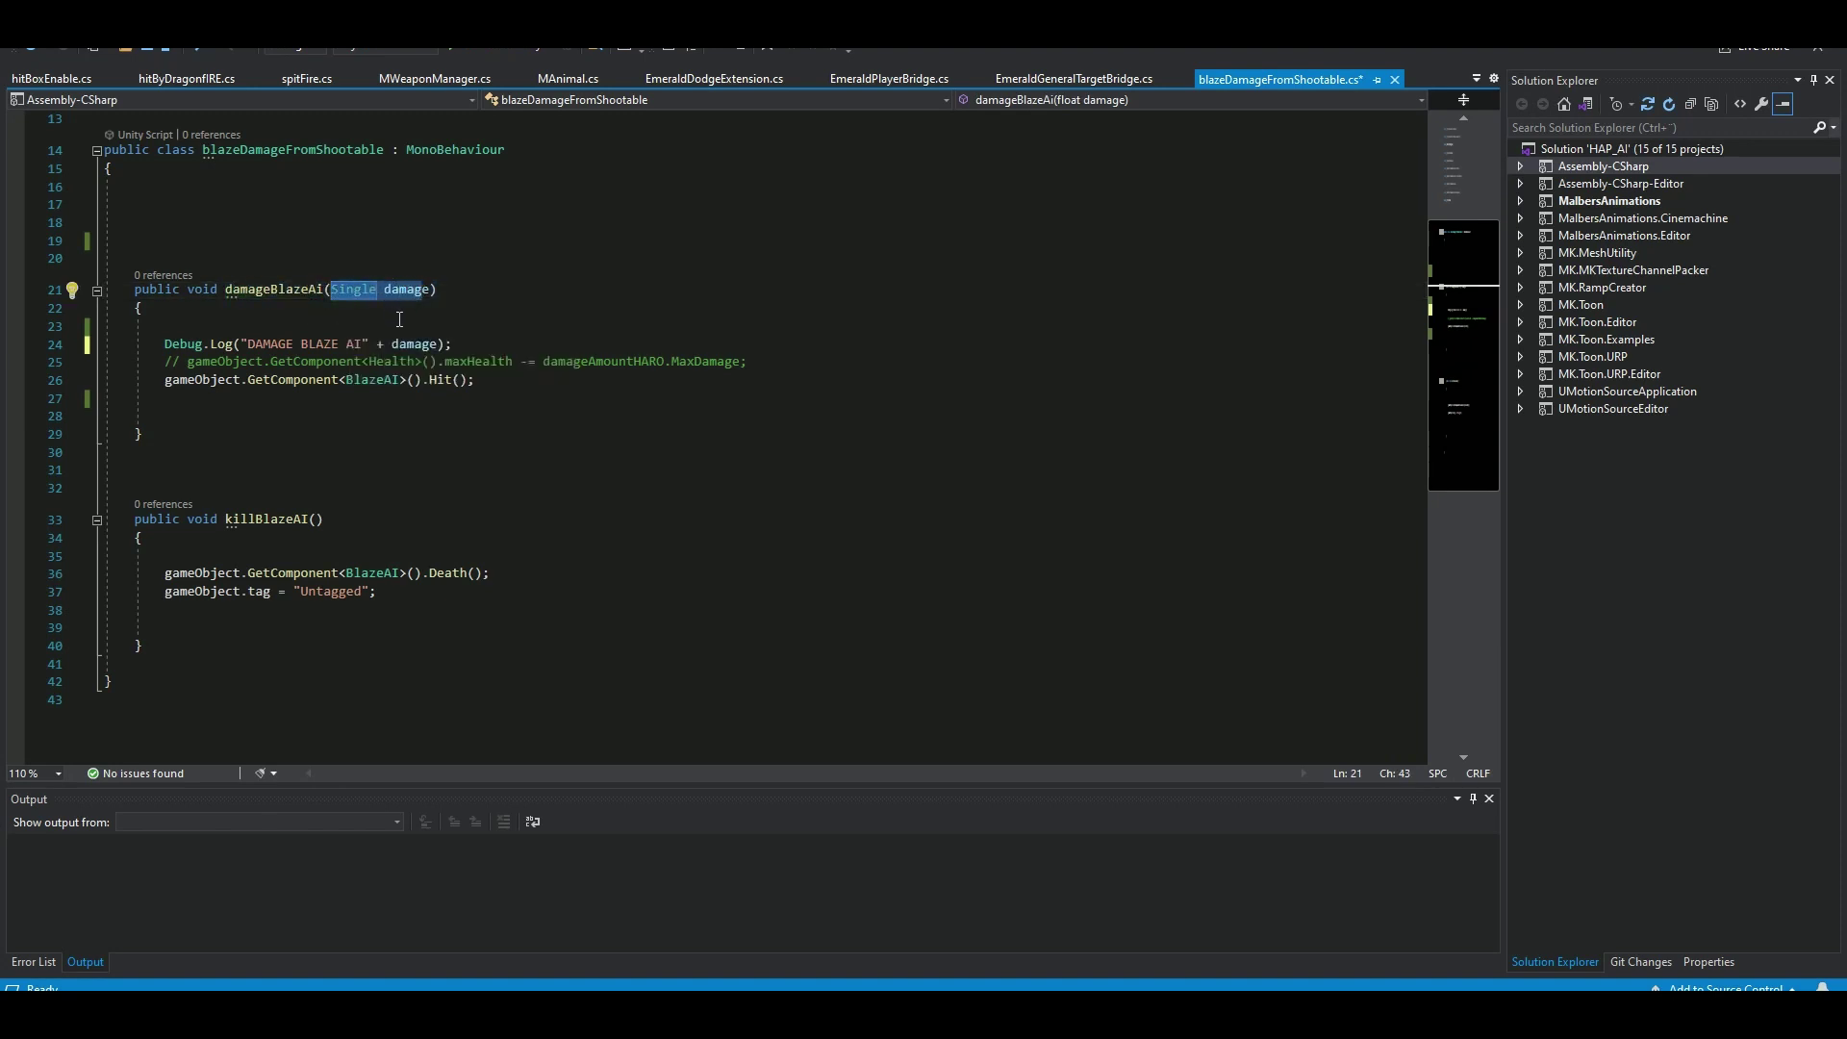
pyautogui.moveTo(241, 343); pyautogui.dragTo(342, 344)
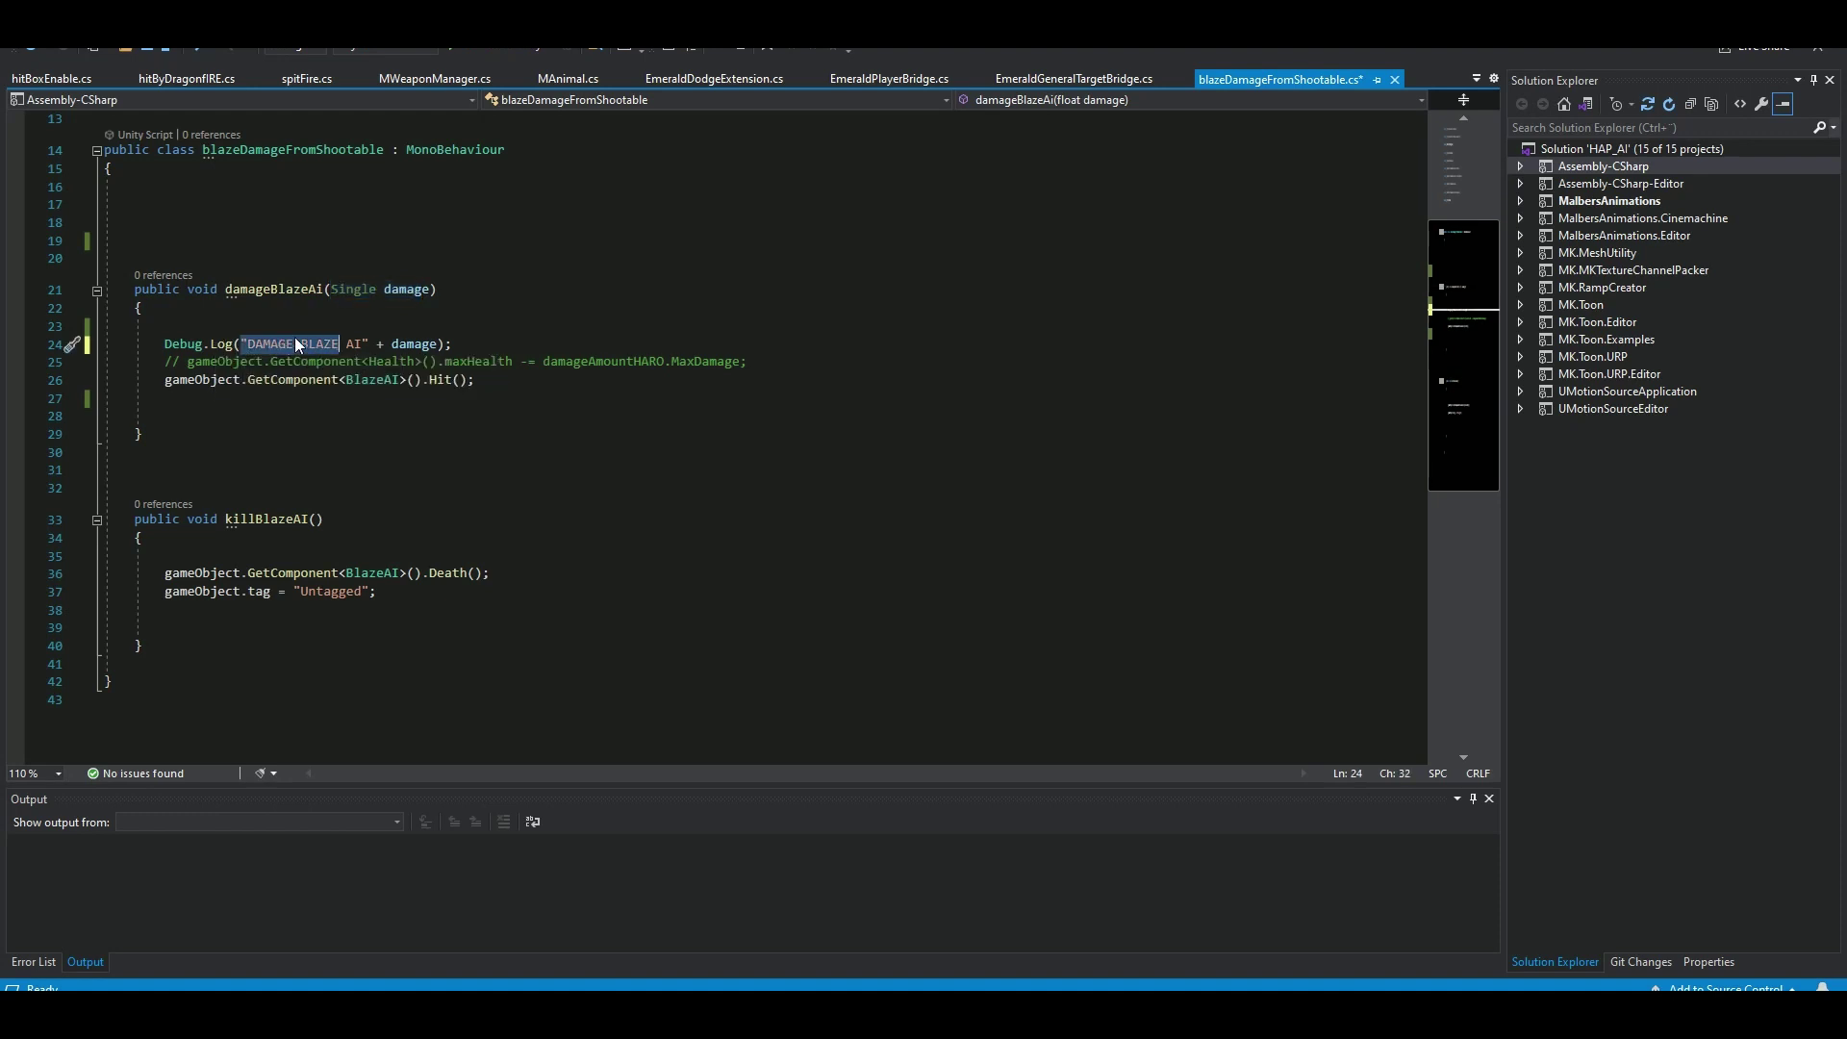
pyautogui.doubleClick(411, 345)
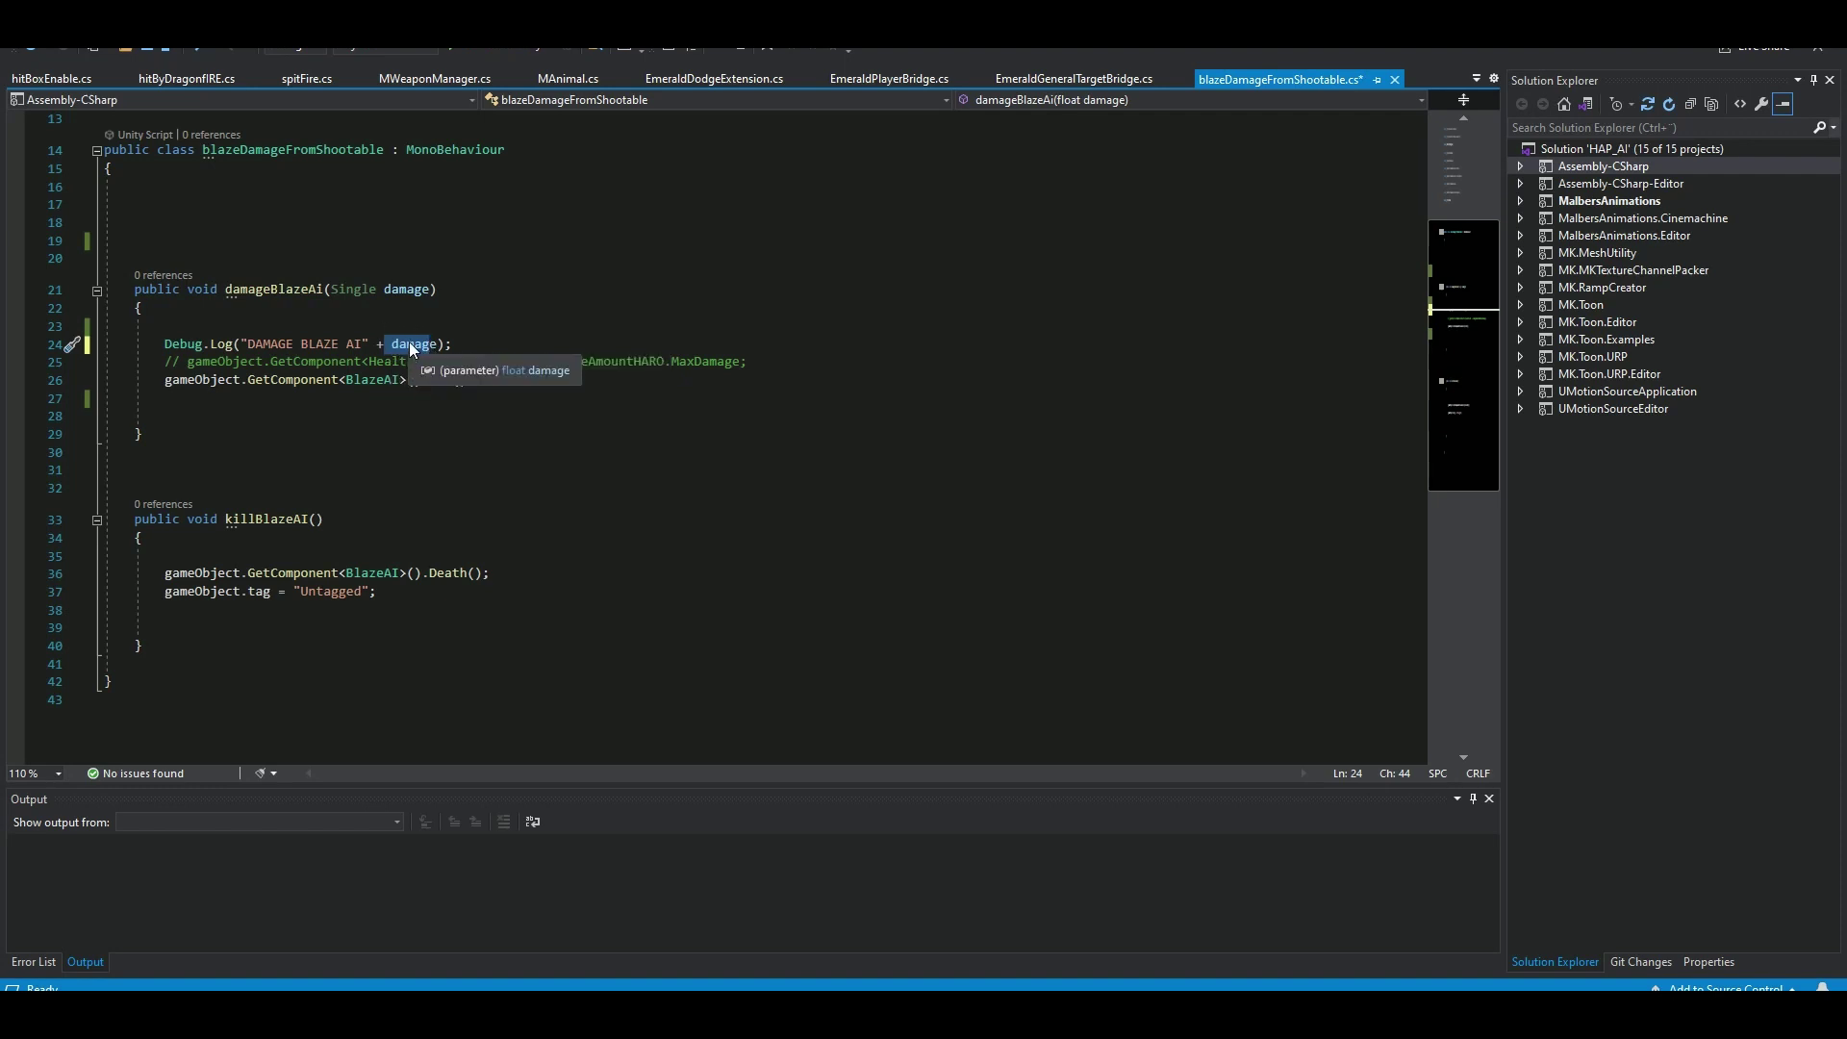
pyautogui.moveTo(165, 379); pyautogui.dragTo(481, 382)
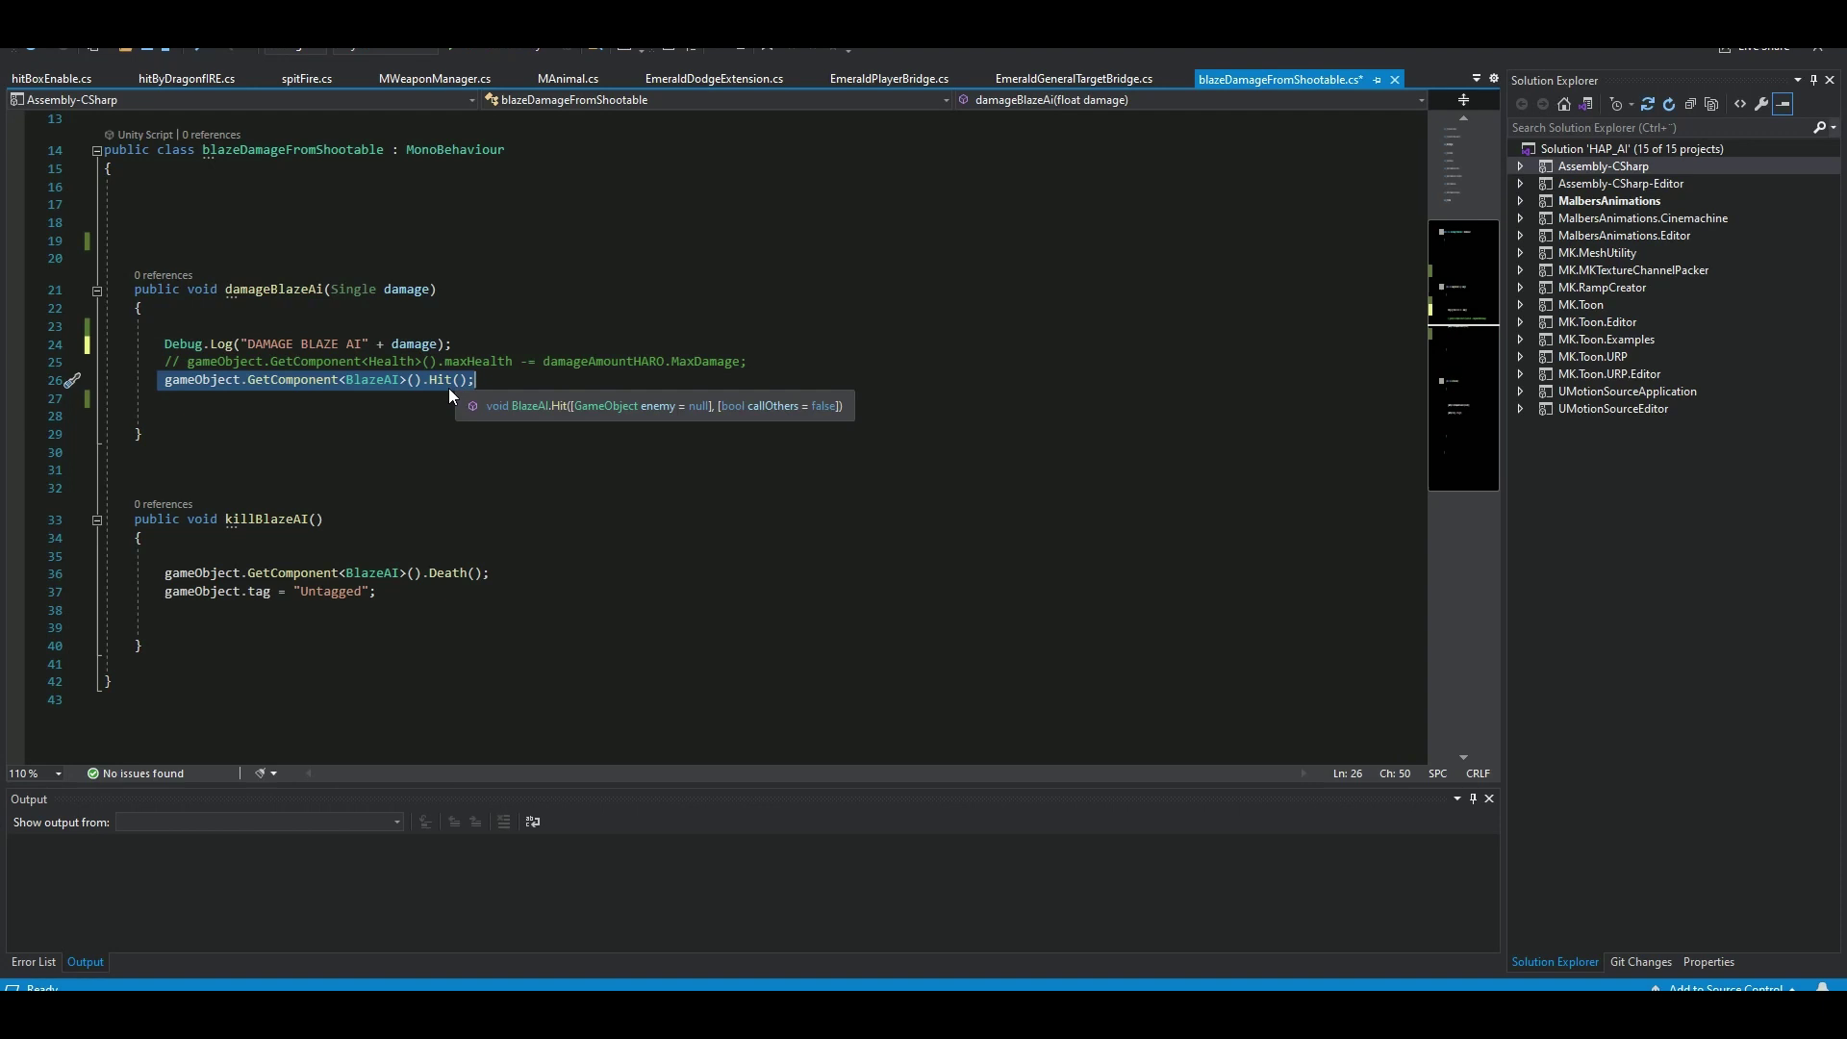
pyautogui.click(338, 413)
pyautogui.moveTo(135, 518); pyautogui.dragTo(145, 647)
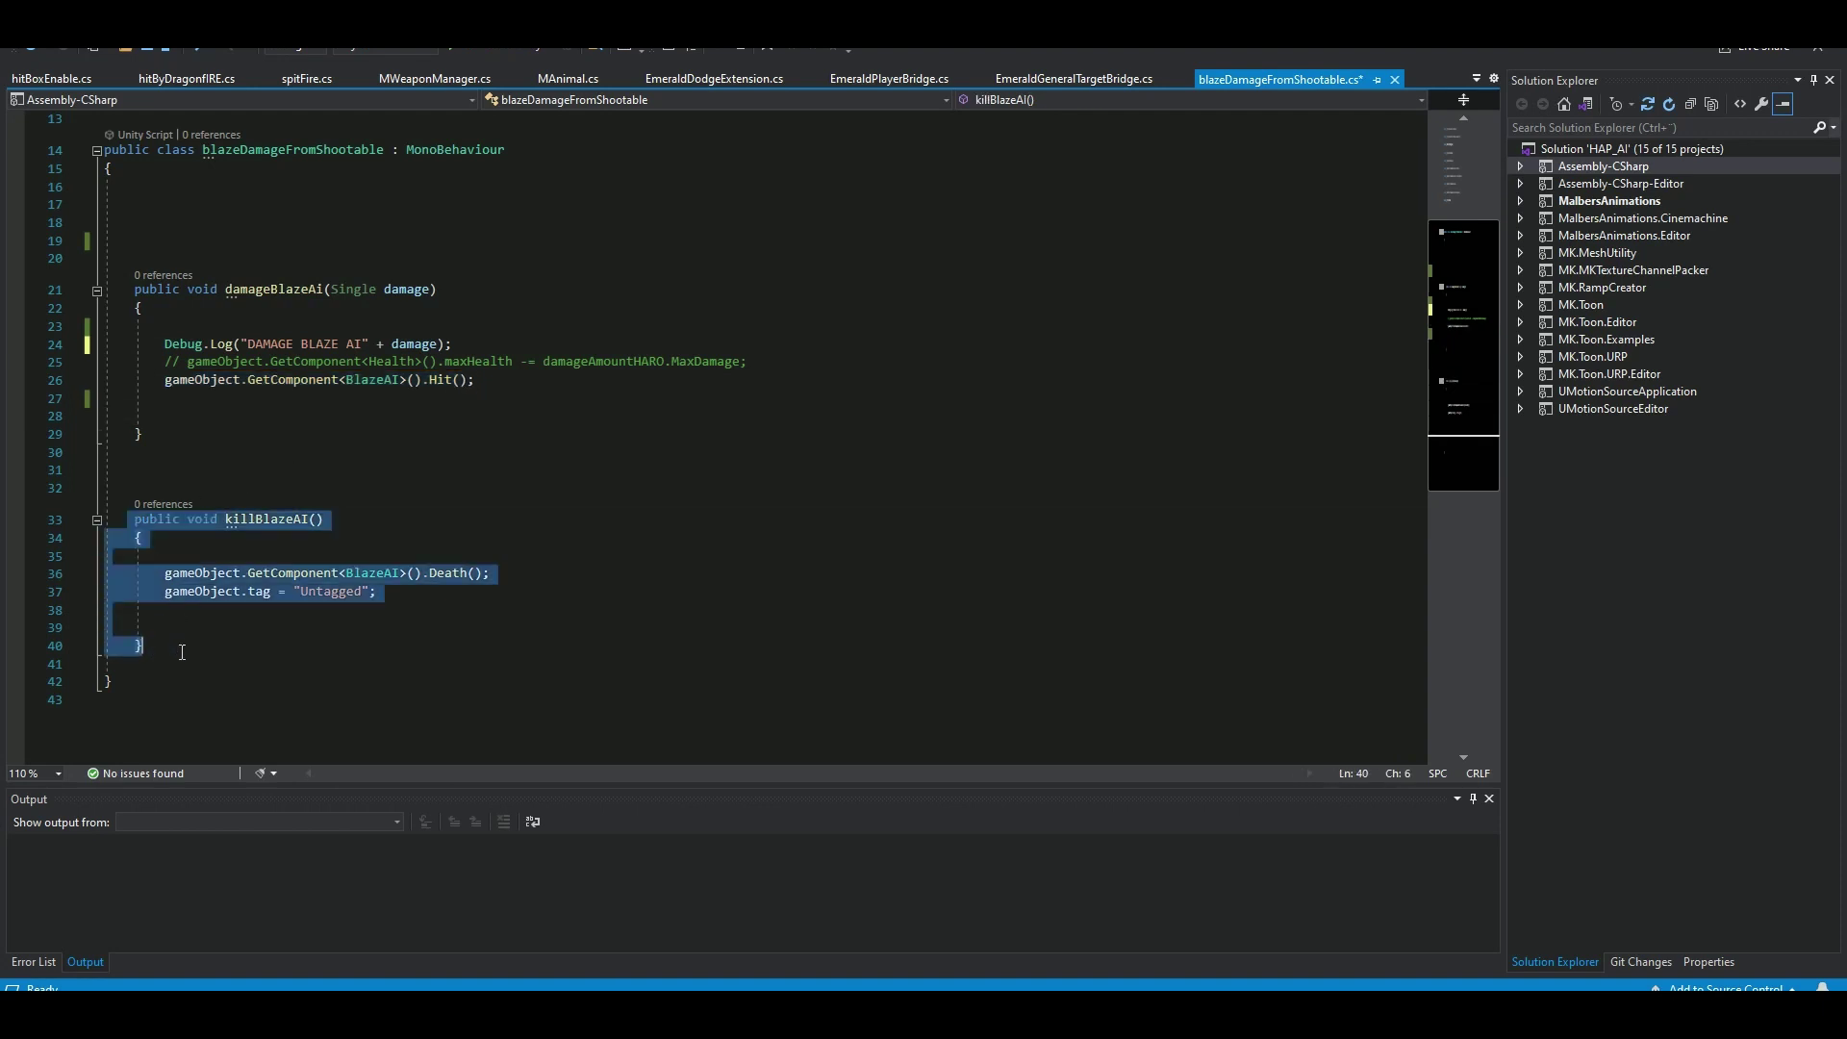
pyautogui.click(428, 536)
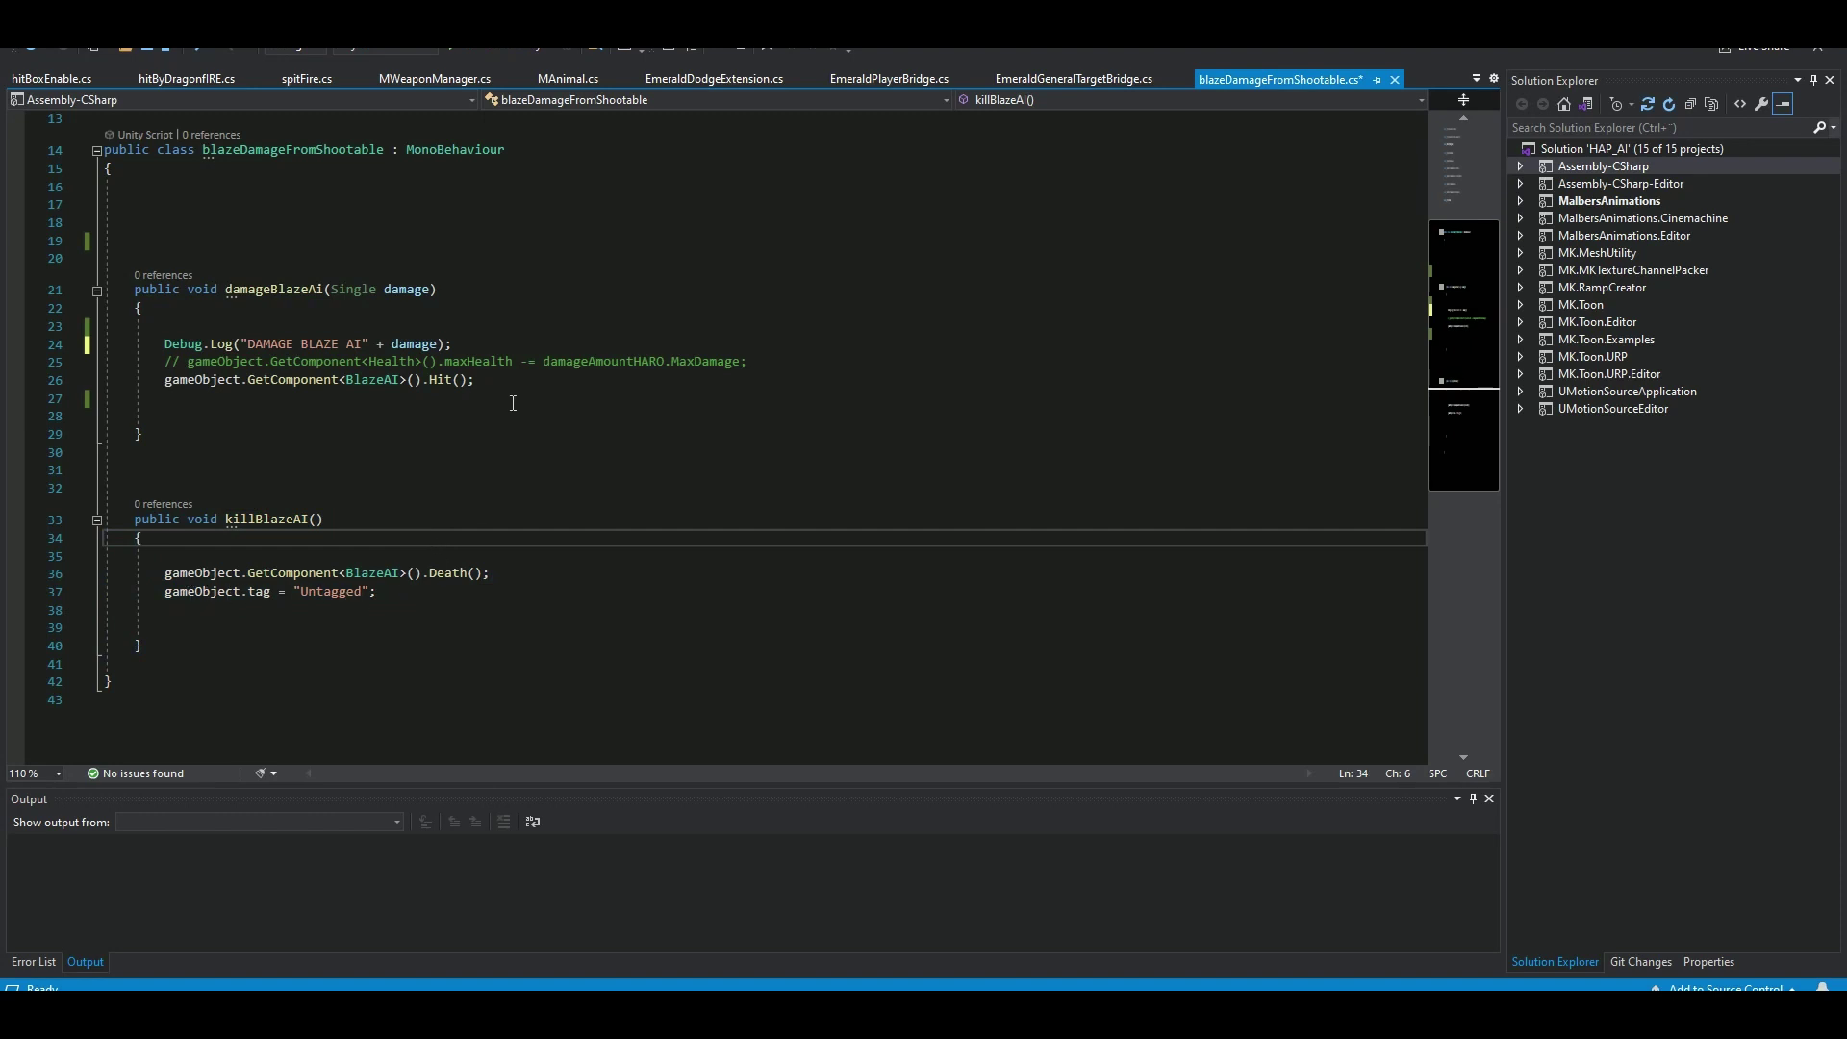
pyautogui.moveTo(278, 591); pyautogui.dragTo(378, 592)
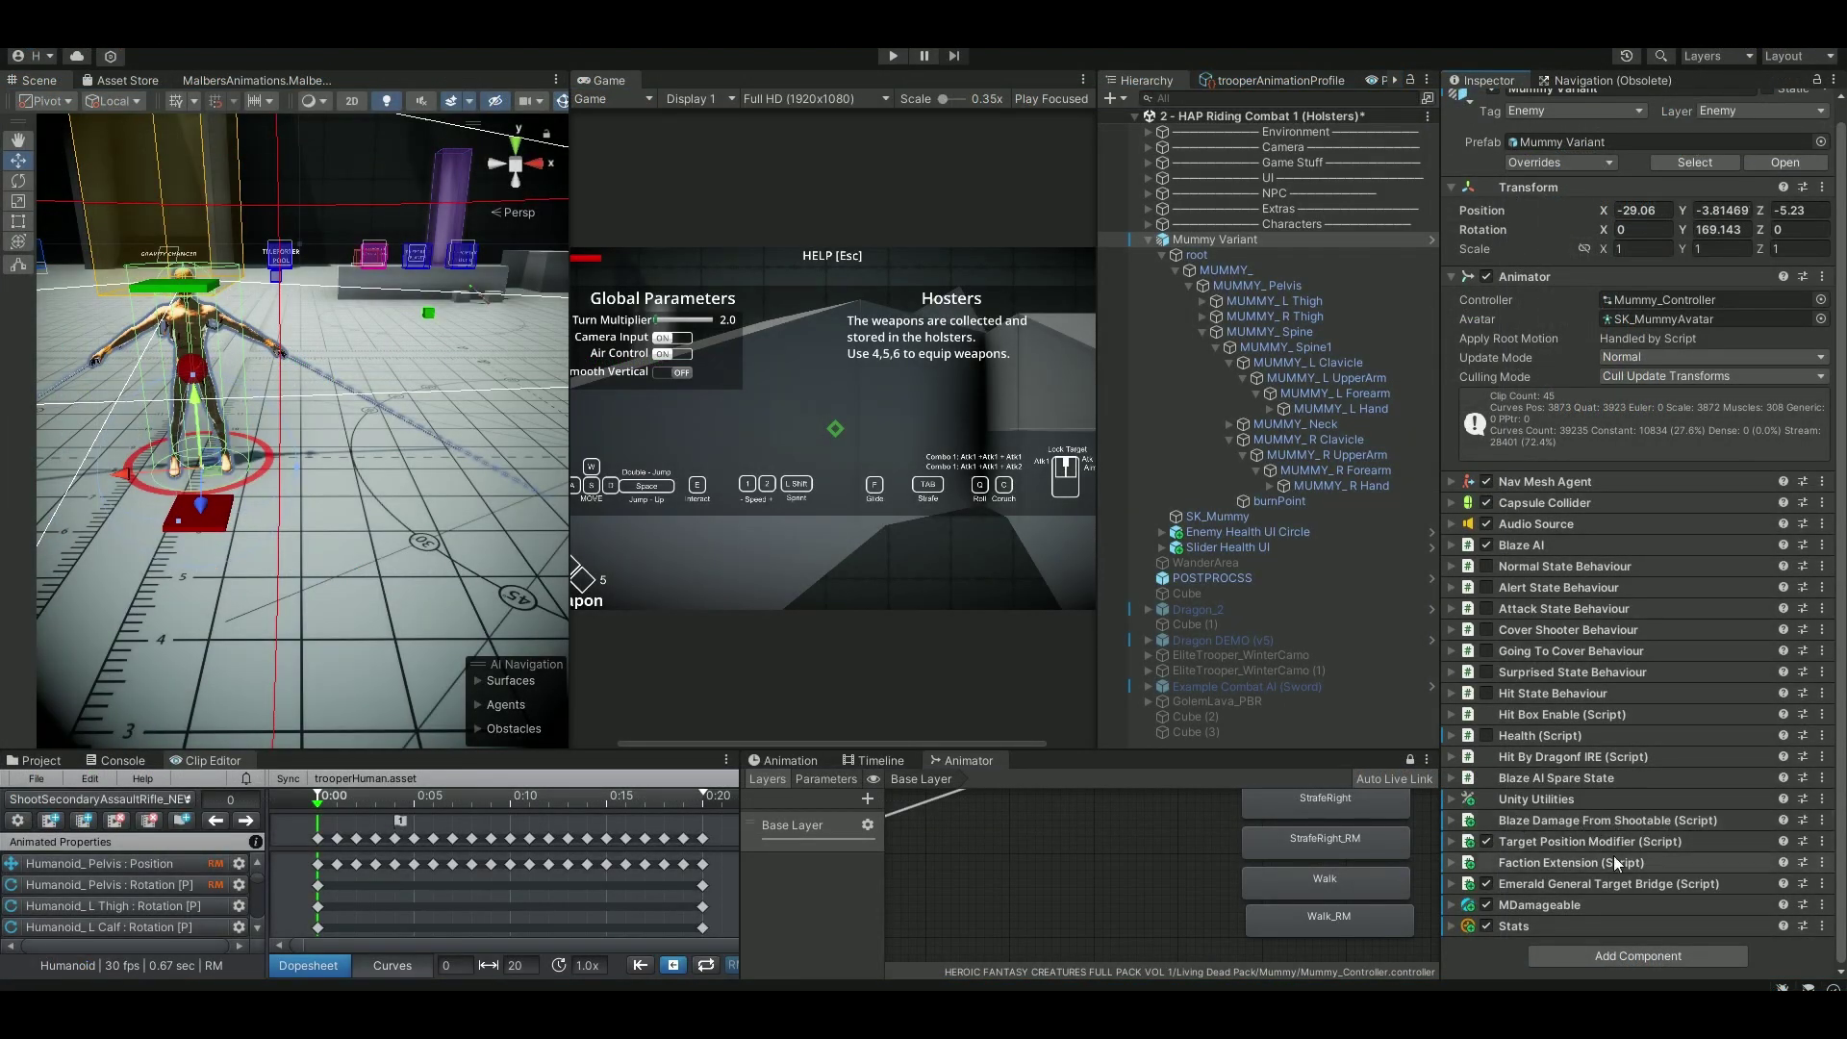
# Back in Unity, expand MDamageable on Mummy Variant and add an empty listener to its On Receiving Damage event.
pyautogui.click(1522, 910)
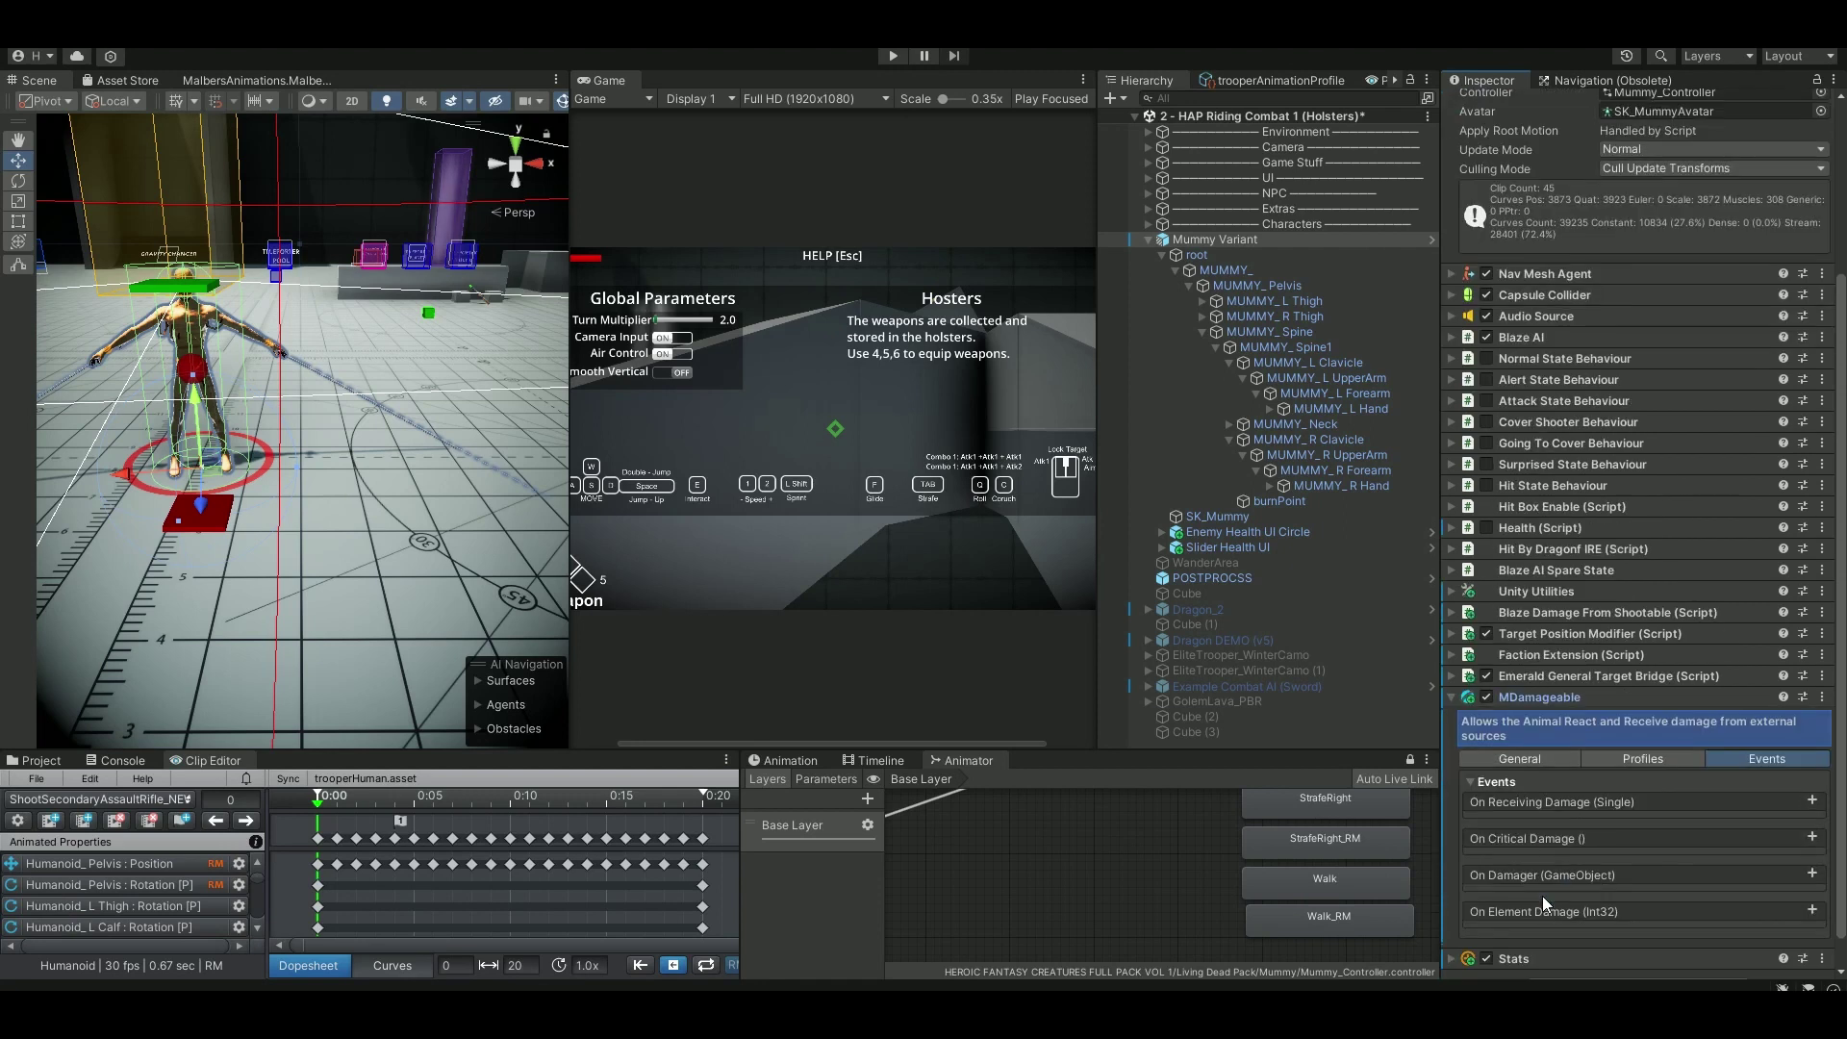
pyautogui.scroll(-3, 1543, 897)
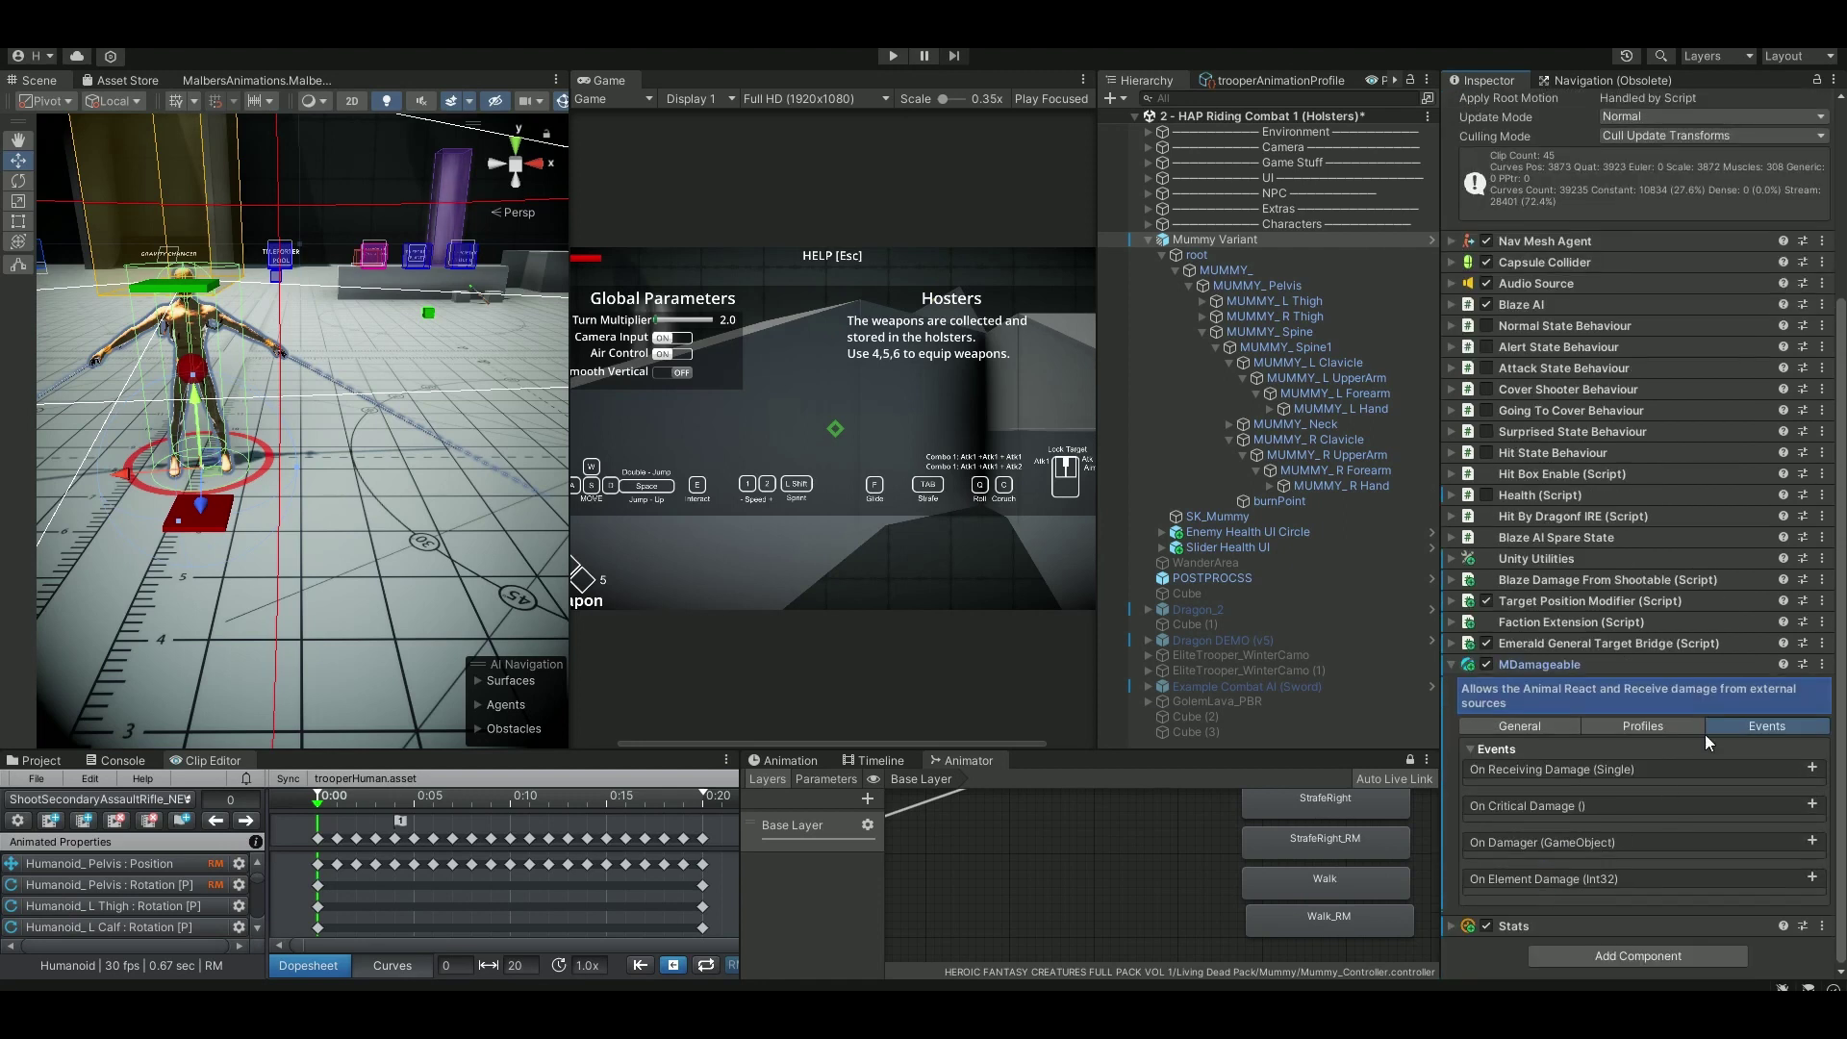
pyautogui.click(1812, 770)
pyautogui.scroll(-1, 1651, 692)
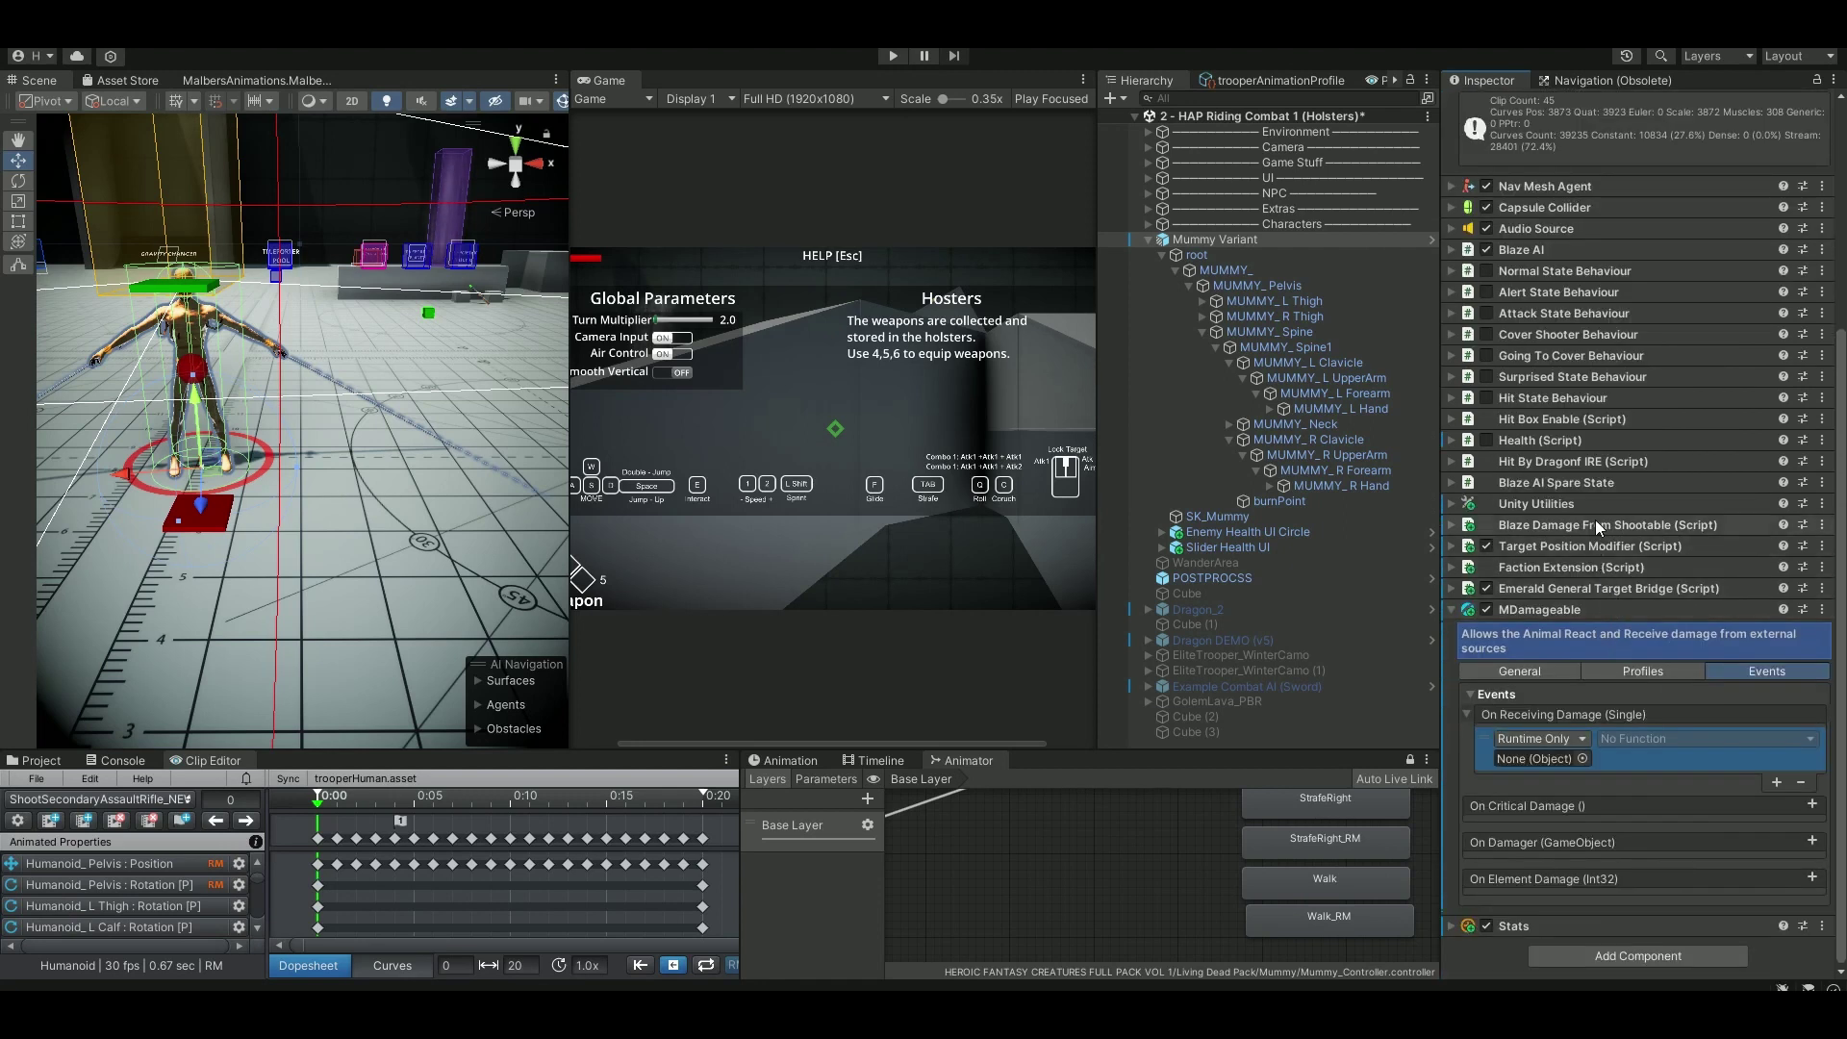
# Assign Mummy Variant's Blaze Damage From Shootable script to the On Receiving Damage listener and choose the dynamic float function damageBlazeAi.
pyautogui.moveTo(1595, 523); pyautogui.dragTo(1539, 759)
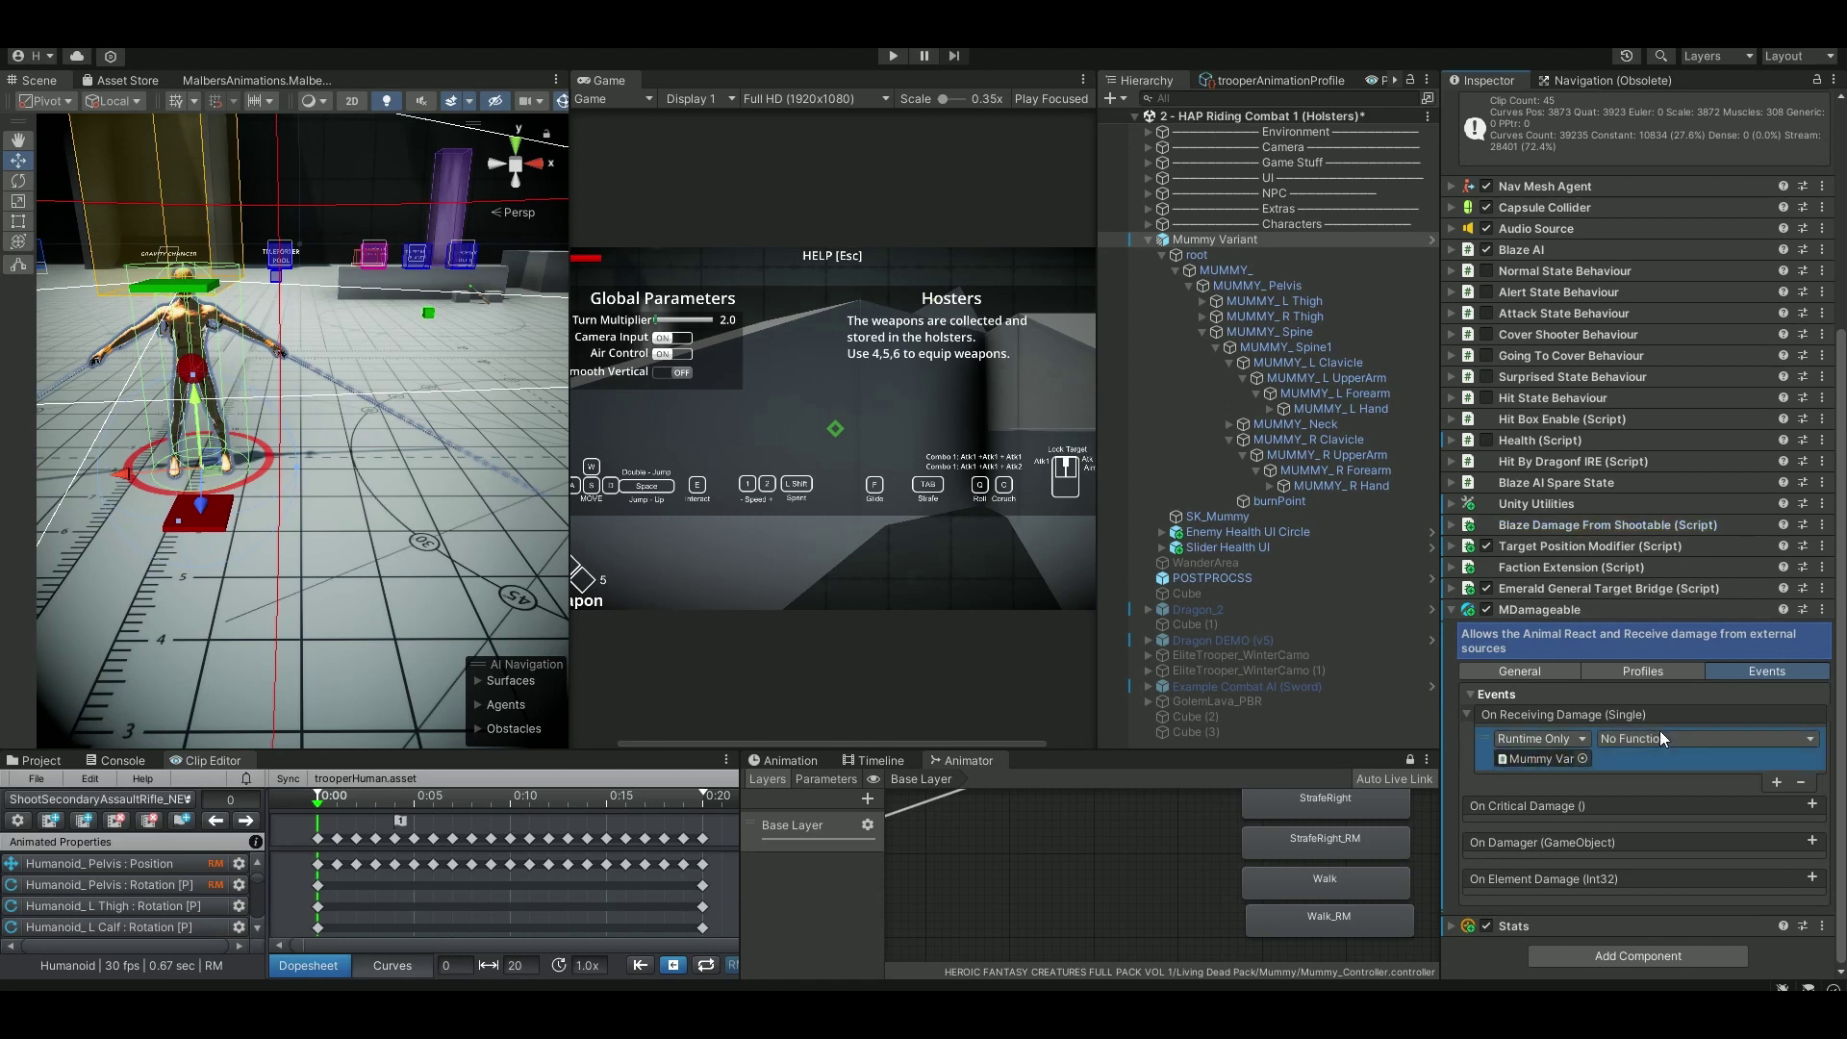
pyautogui.click(1659, 737)
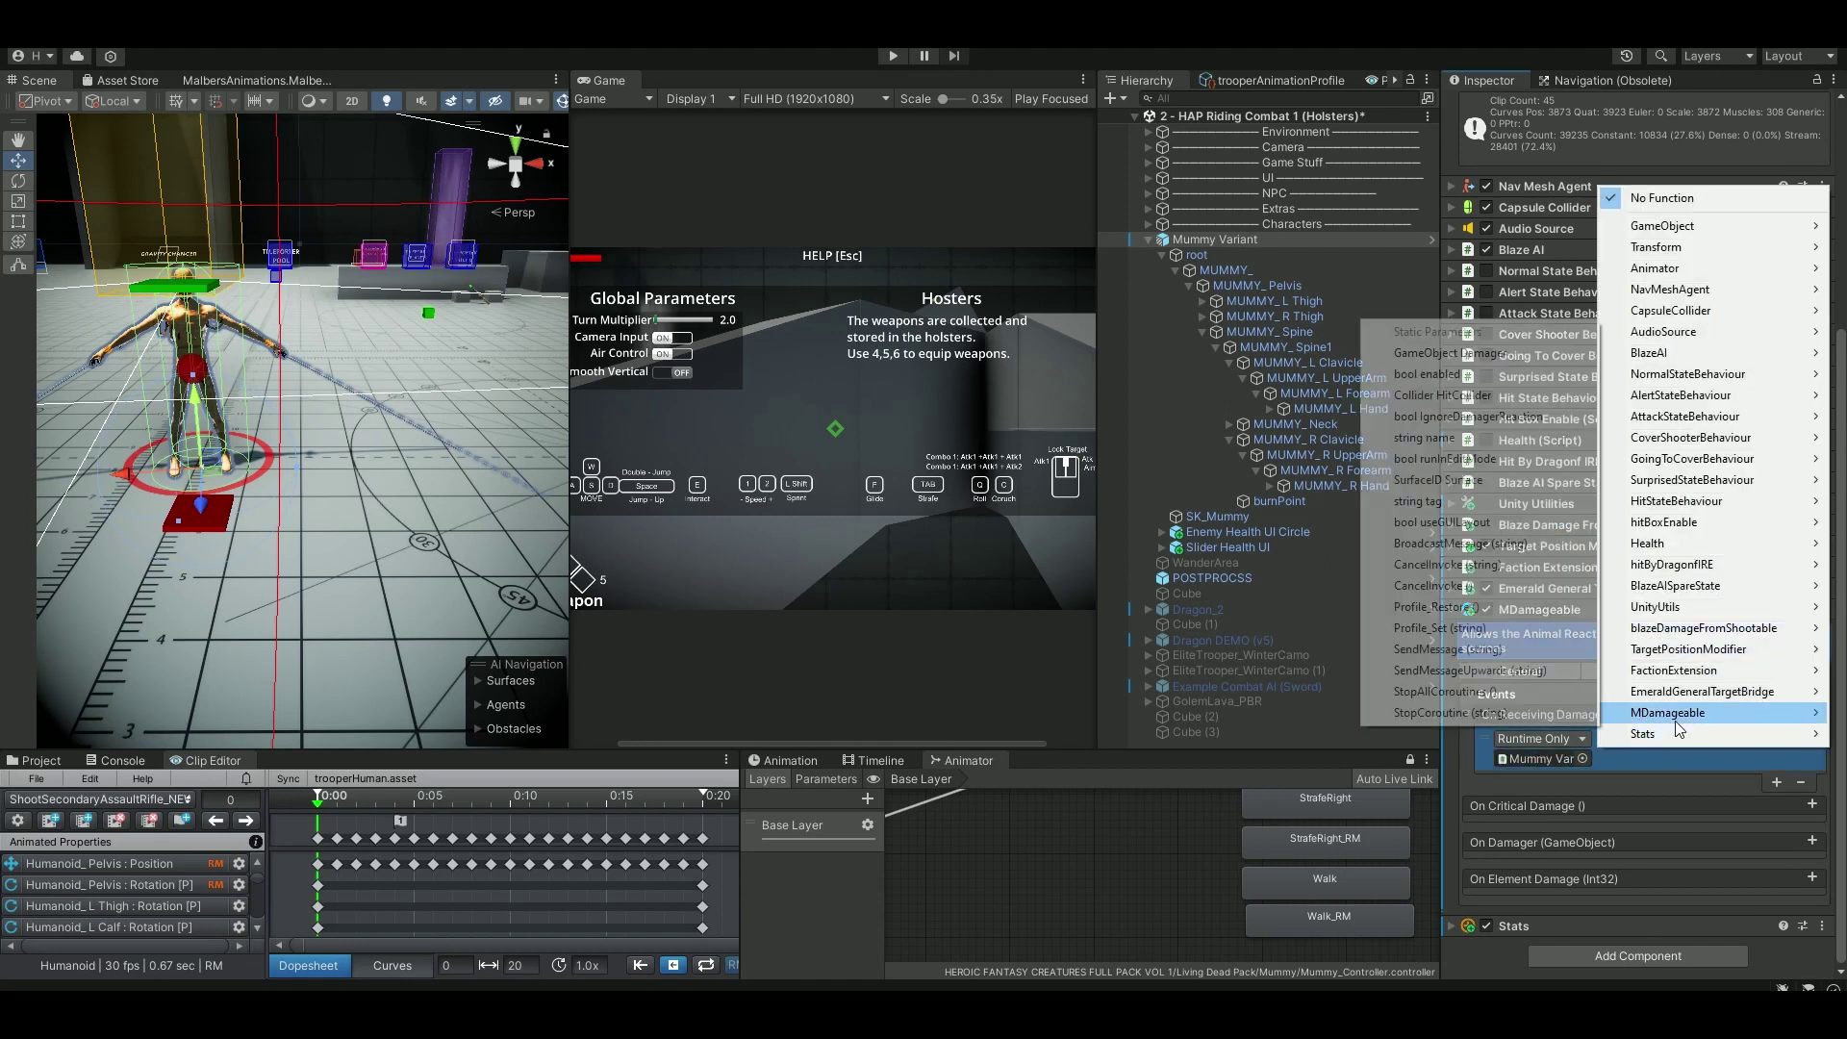
pyautogui.moveTo(1706, 629)
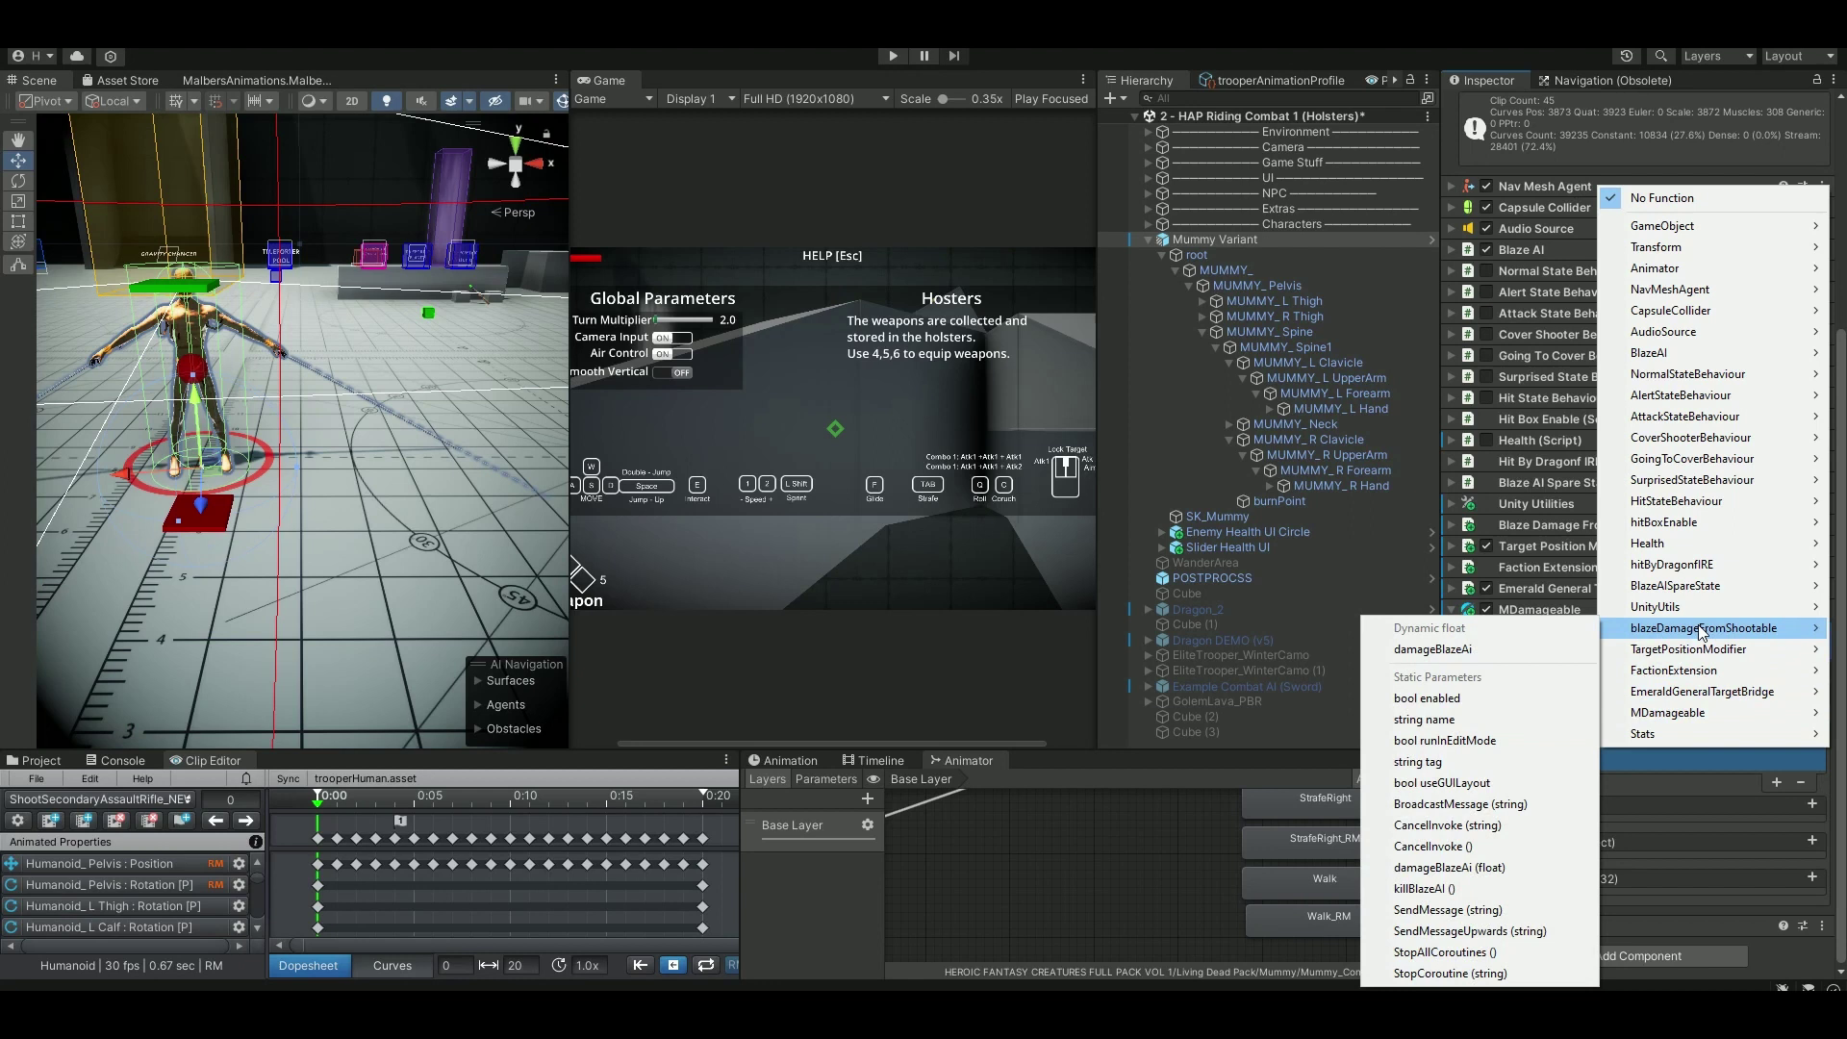
pyautogui.click(1443, 651)
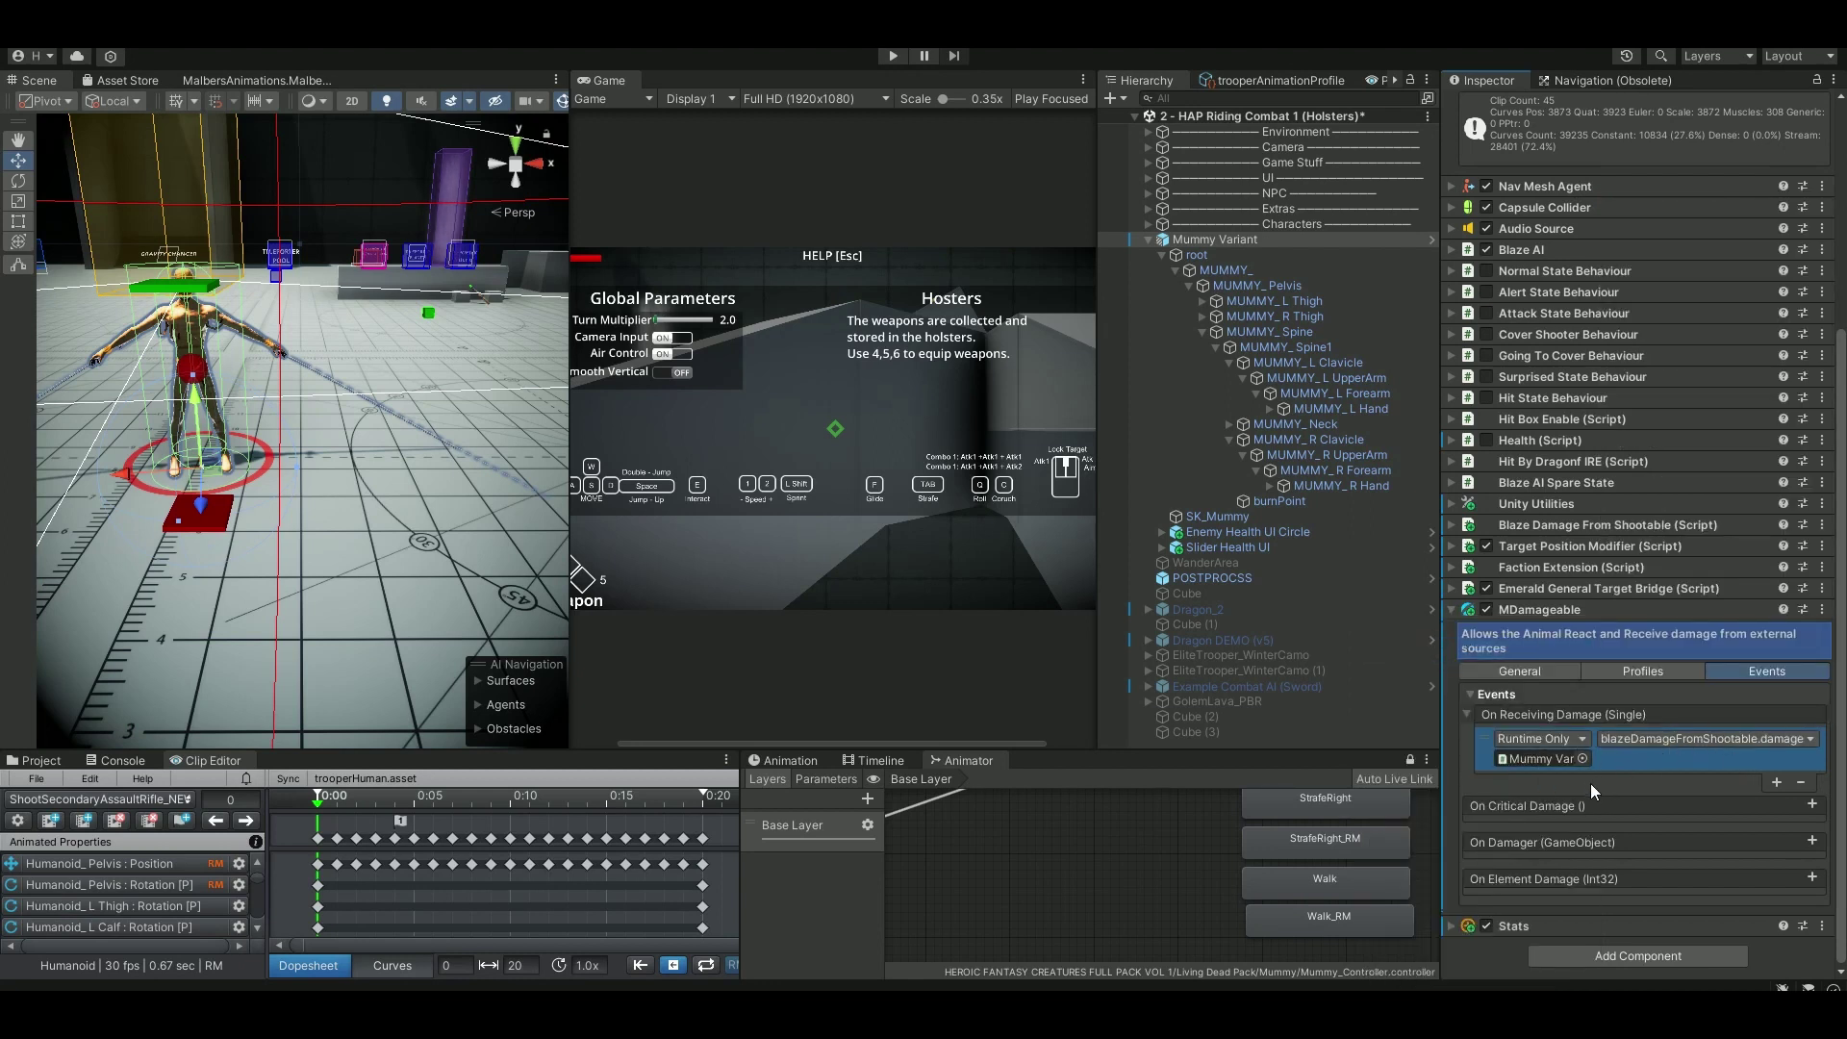
# Collapse MDamageable, expand Stats on Mummy Variant, and add an empty listener to the On [Health] empty event.
pyautogui.scroll(10, 1575, 660)
pyautogui.click(1526, 918)
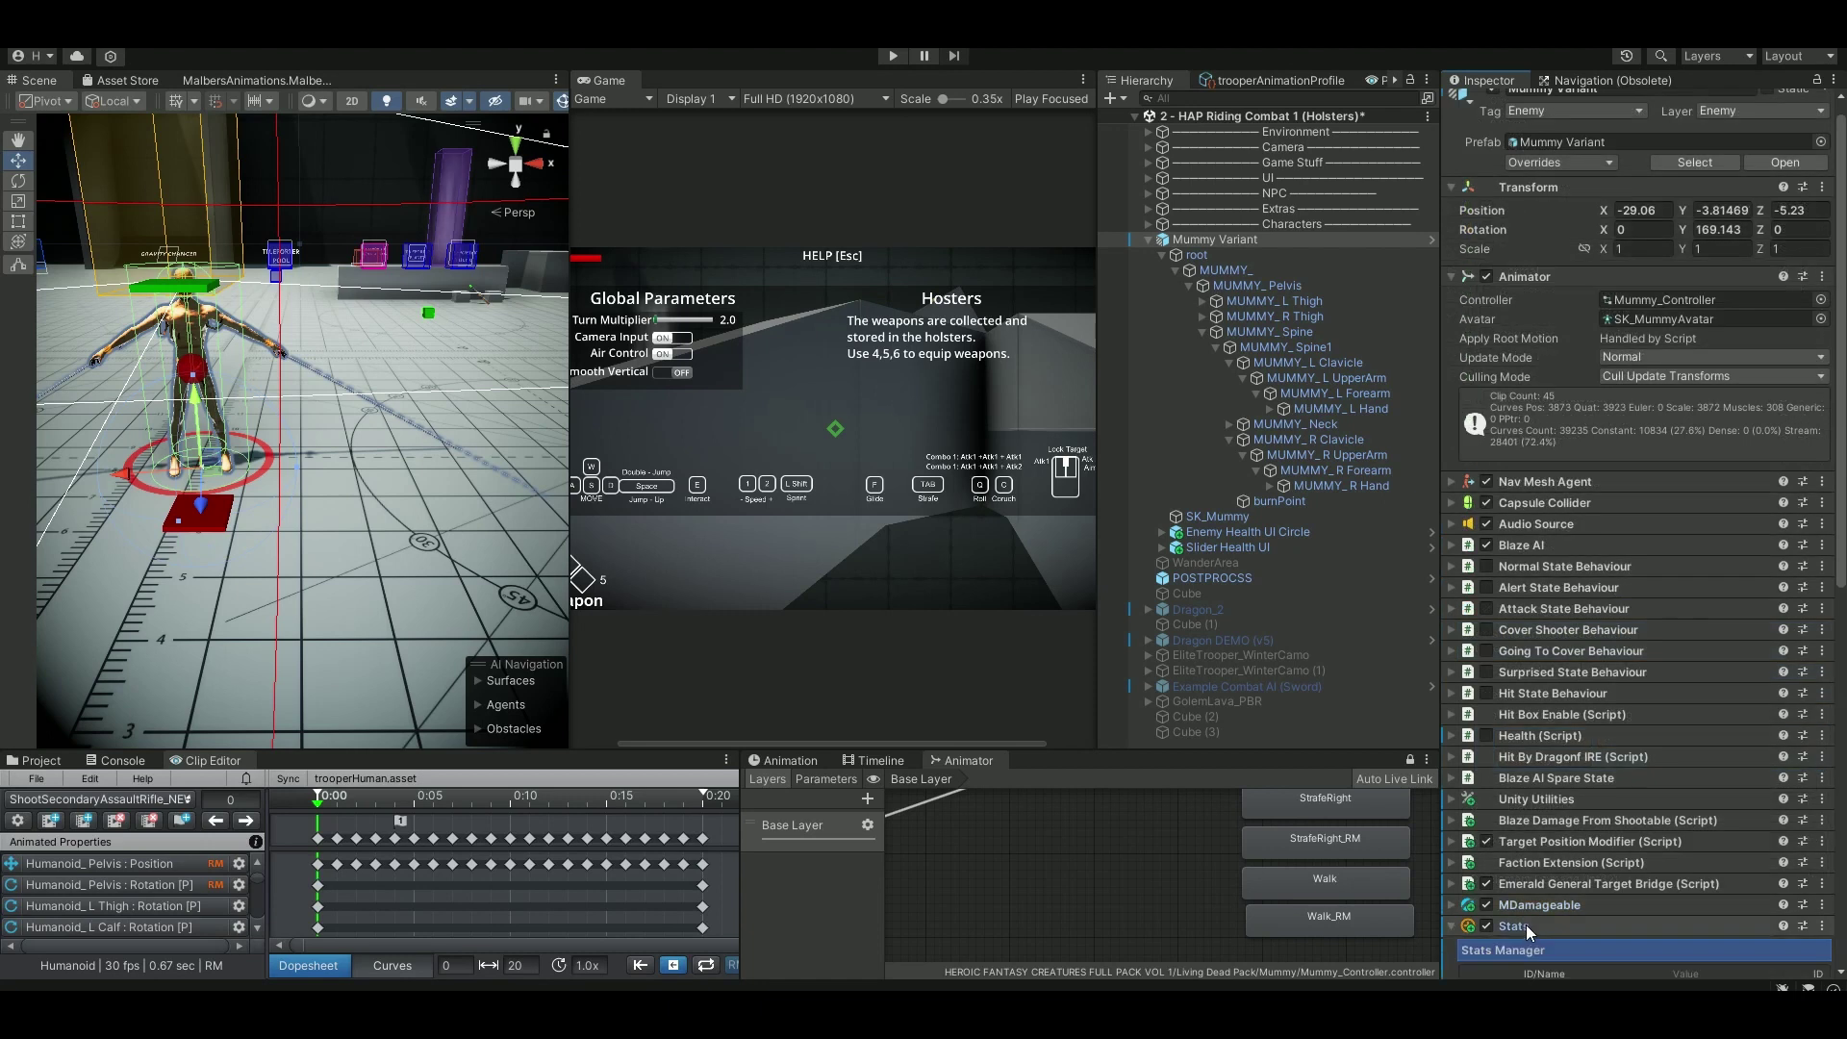
pyautogui.click(1526, 926)
pyautogui.scroll(-5, 1609, 846)
pyautogui.scroll(-8, 1609, 846)
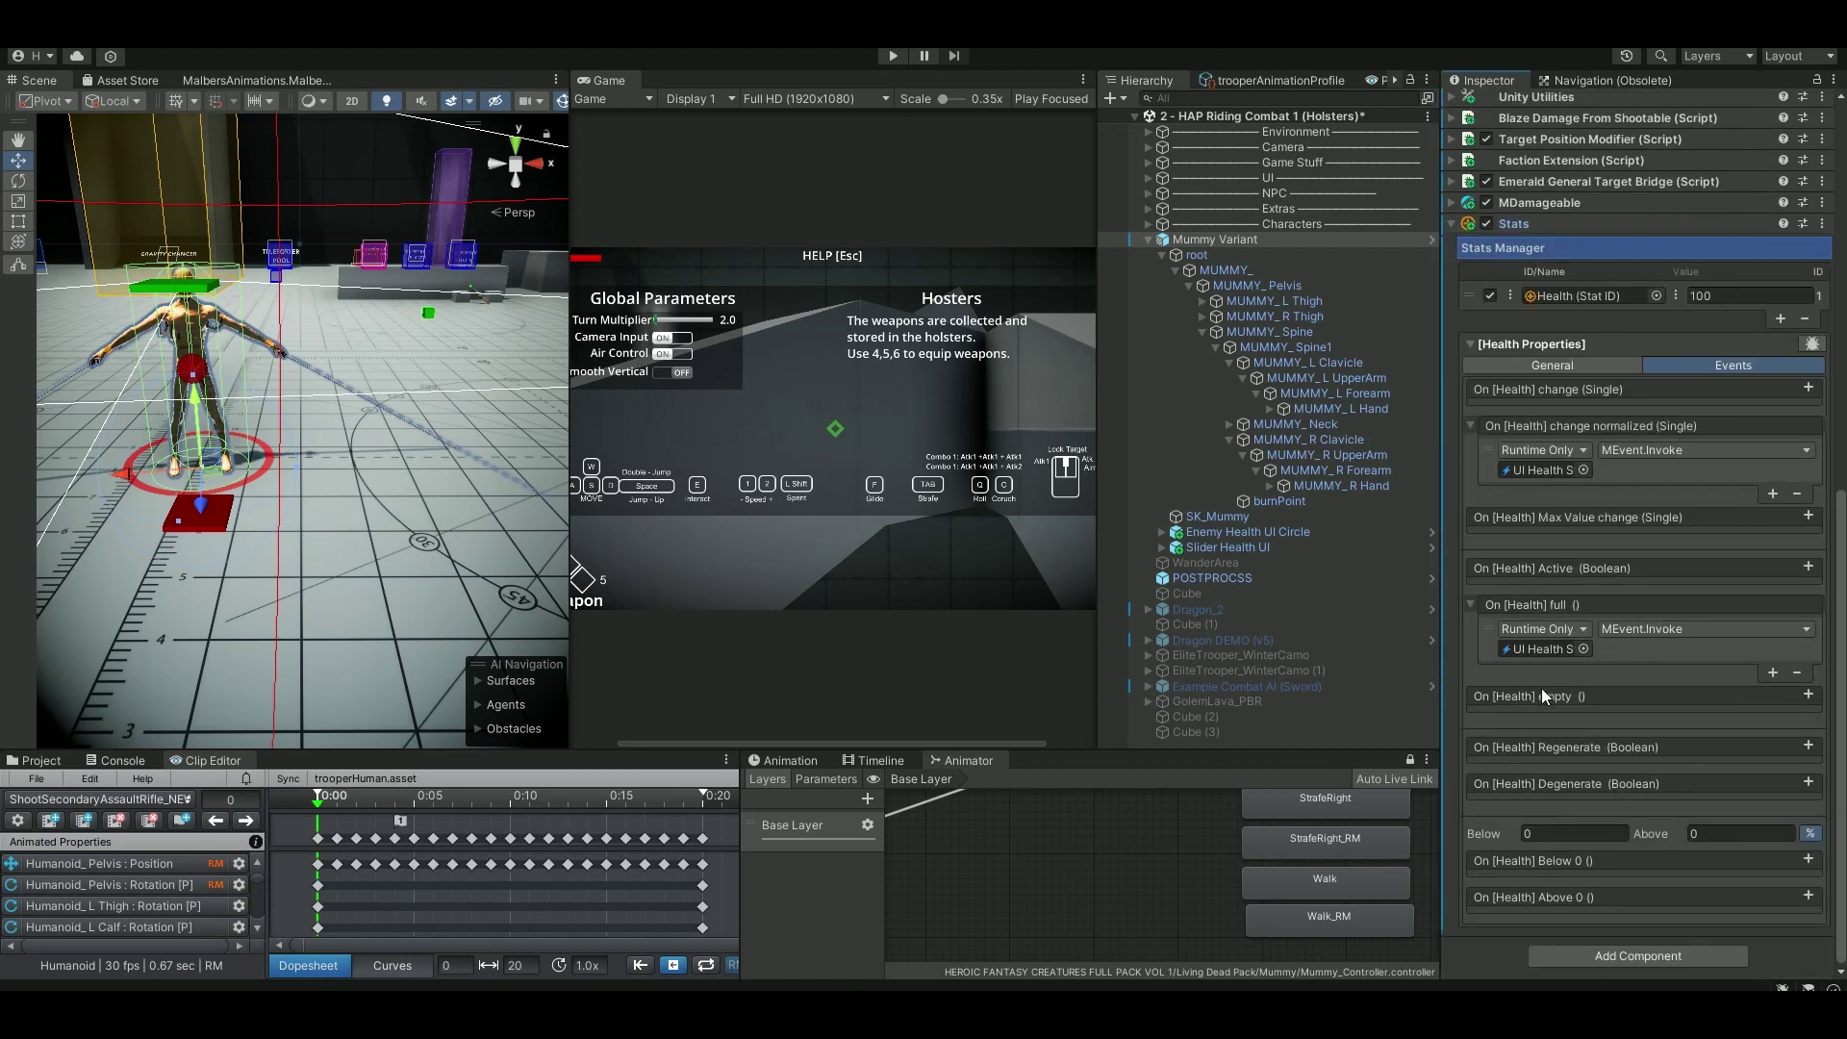
pyautogui.click(1809, 695)
# Assign the Blaze Damage From Shootable script to the On [Health] empty listener and choose its killBlazeAI() function.
pyautogui.scroll(2, 1537, 479)
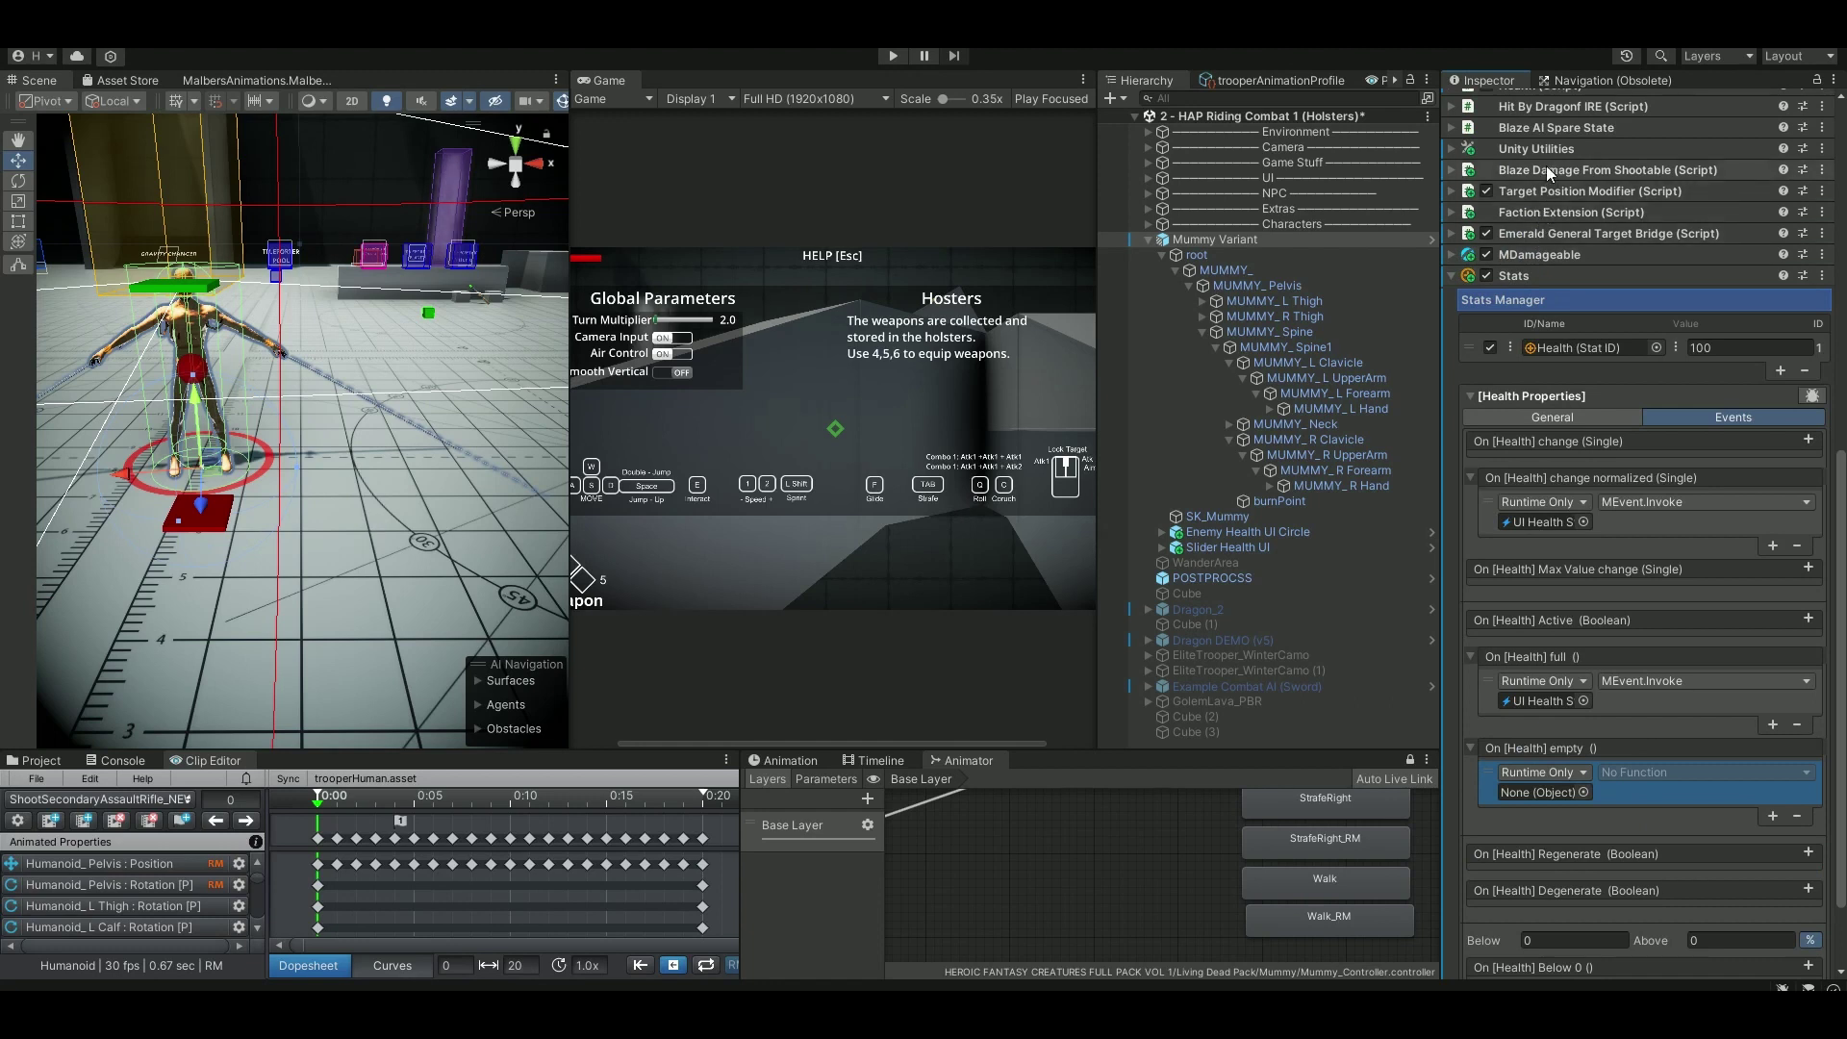
pyautogui.moveTo(1539, 275); pyautogui.dragTo(1539, 792)
pyautogui.click(1651, 774)
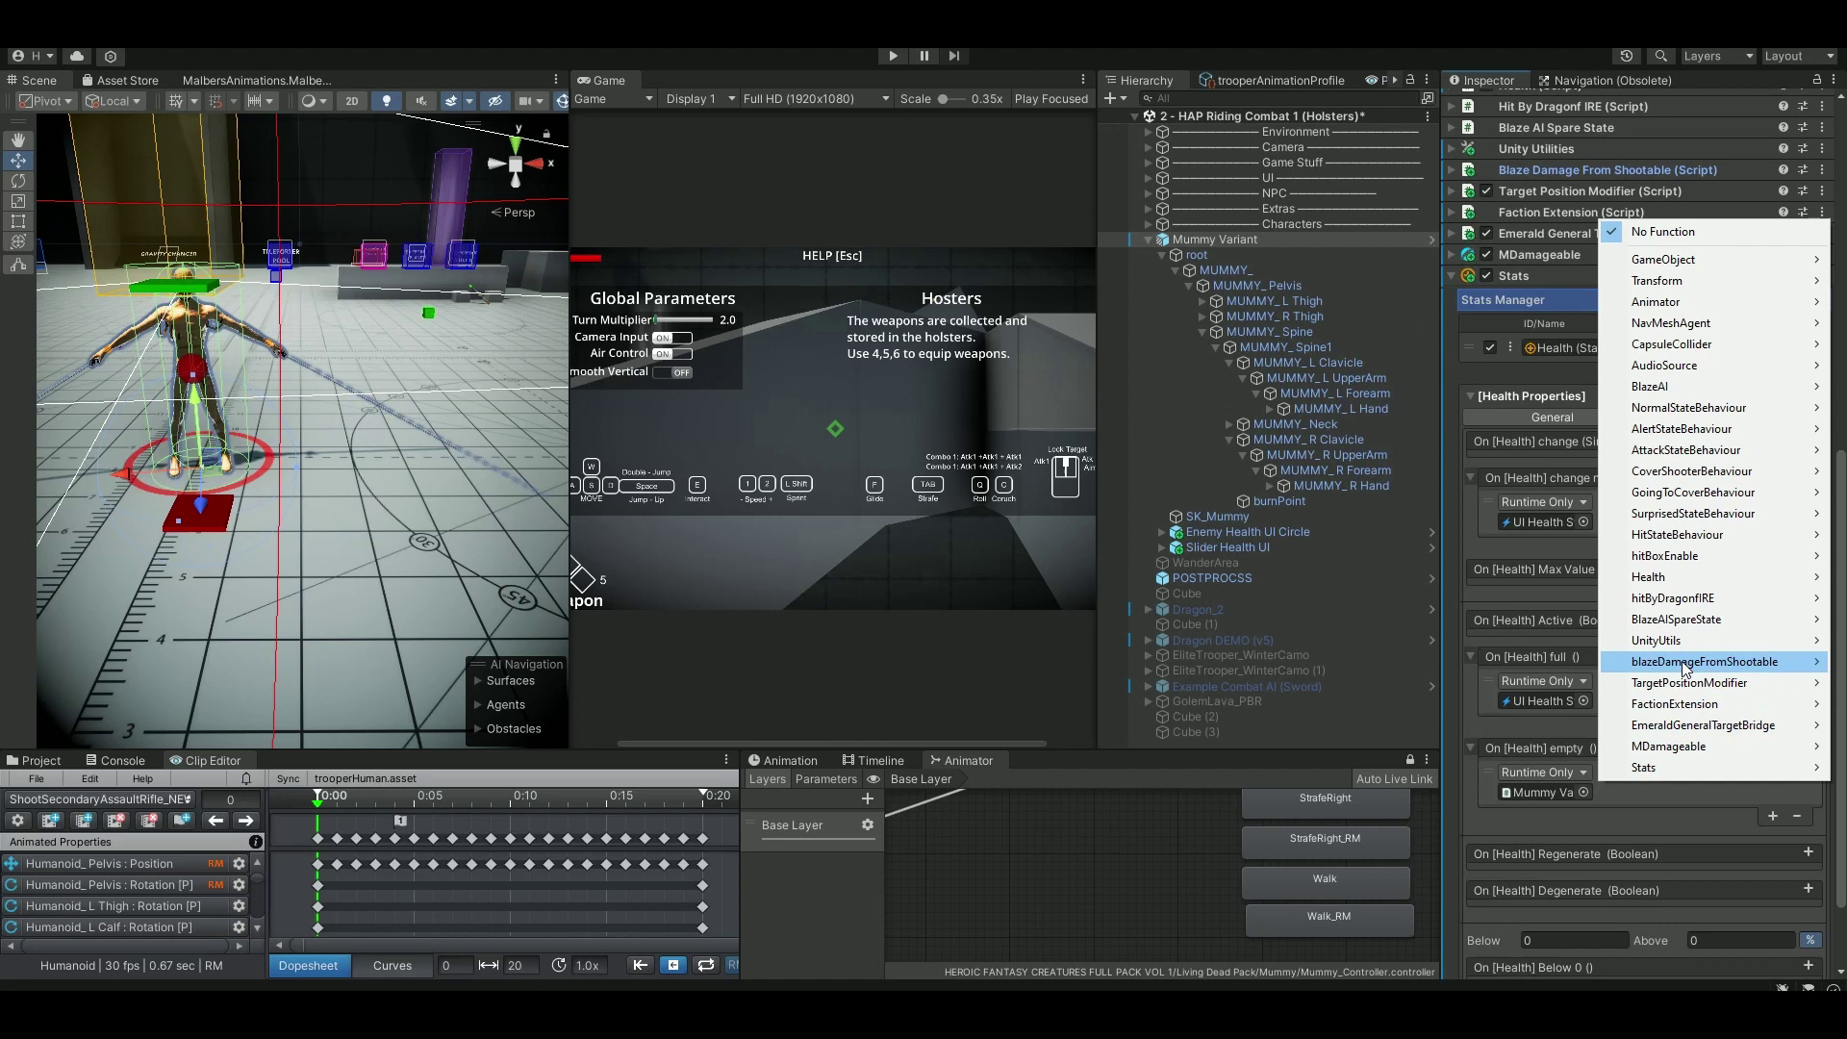
pyautogui.moveTo(1686, 666)
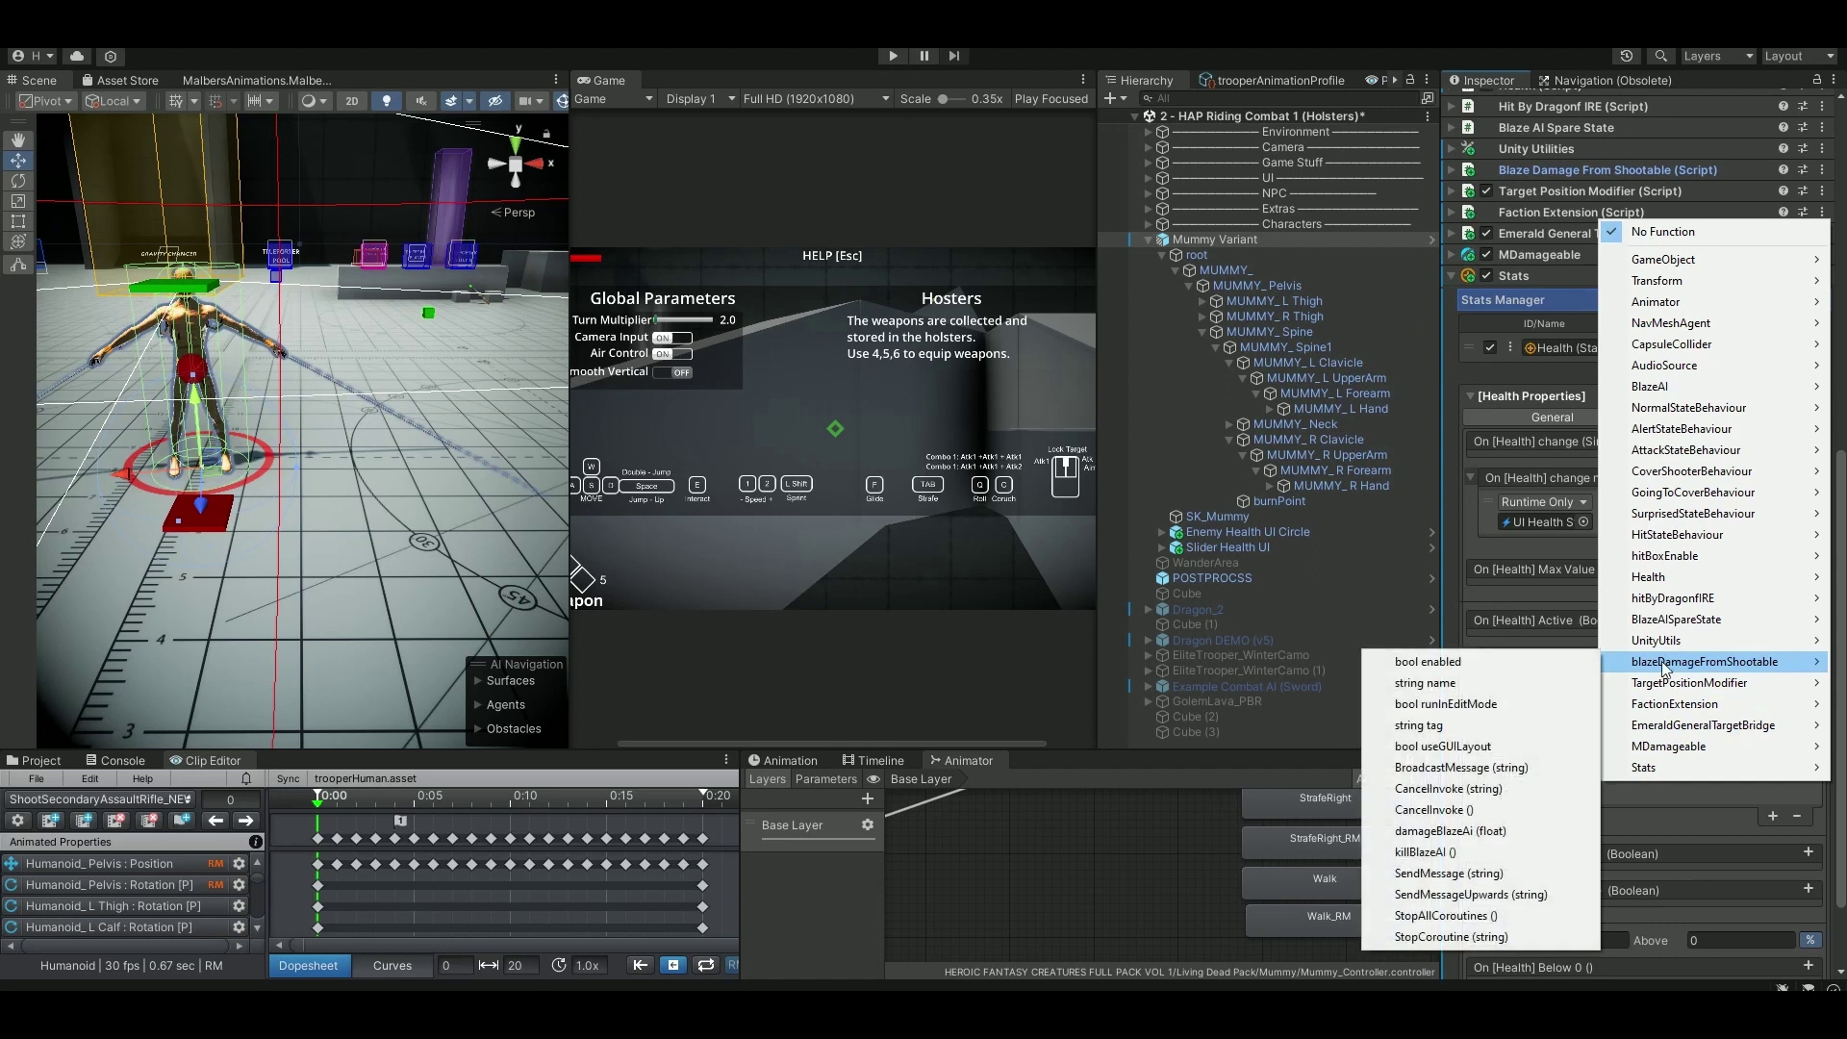
pyautogui.click(1426, 851)
pyautogui.scroll(-2, 1579, 779)
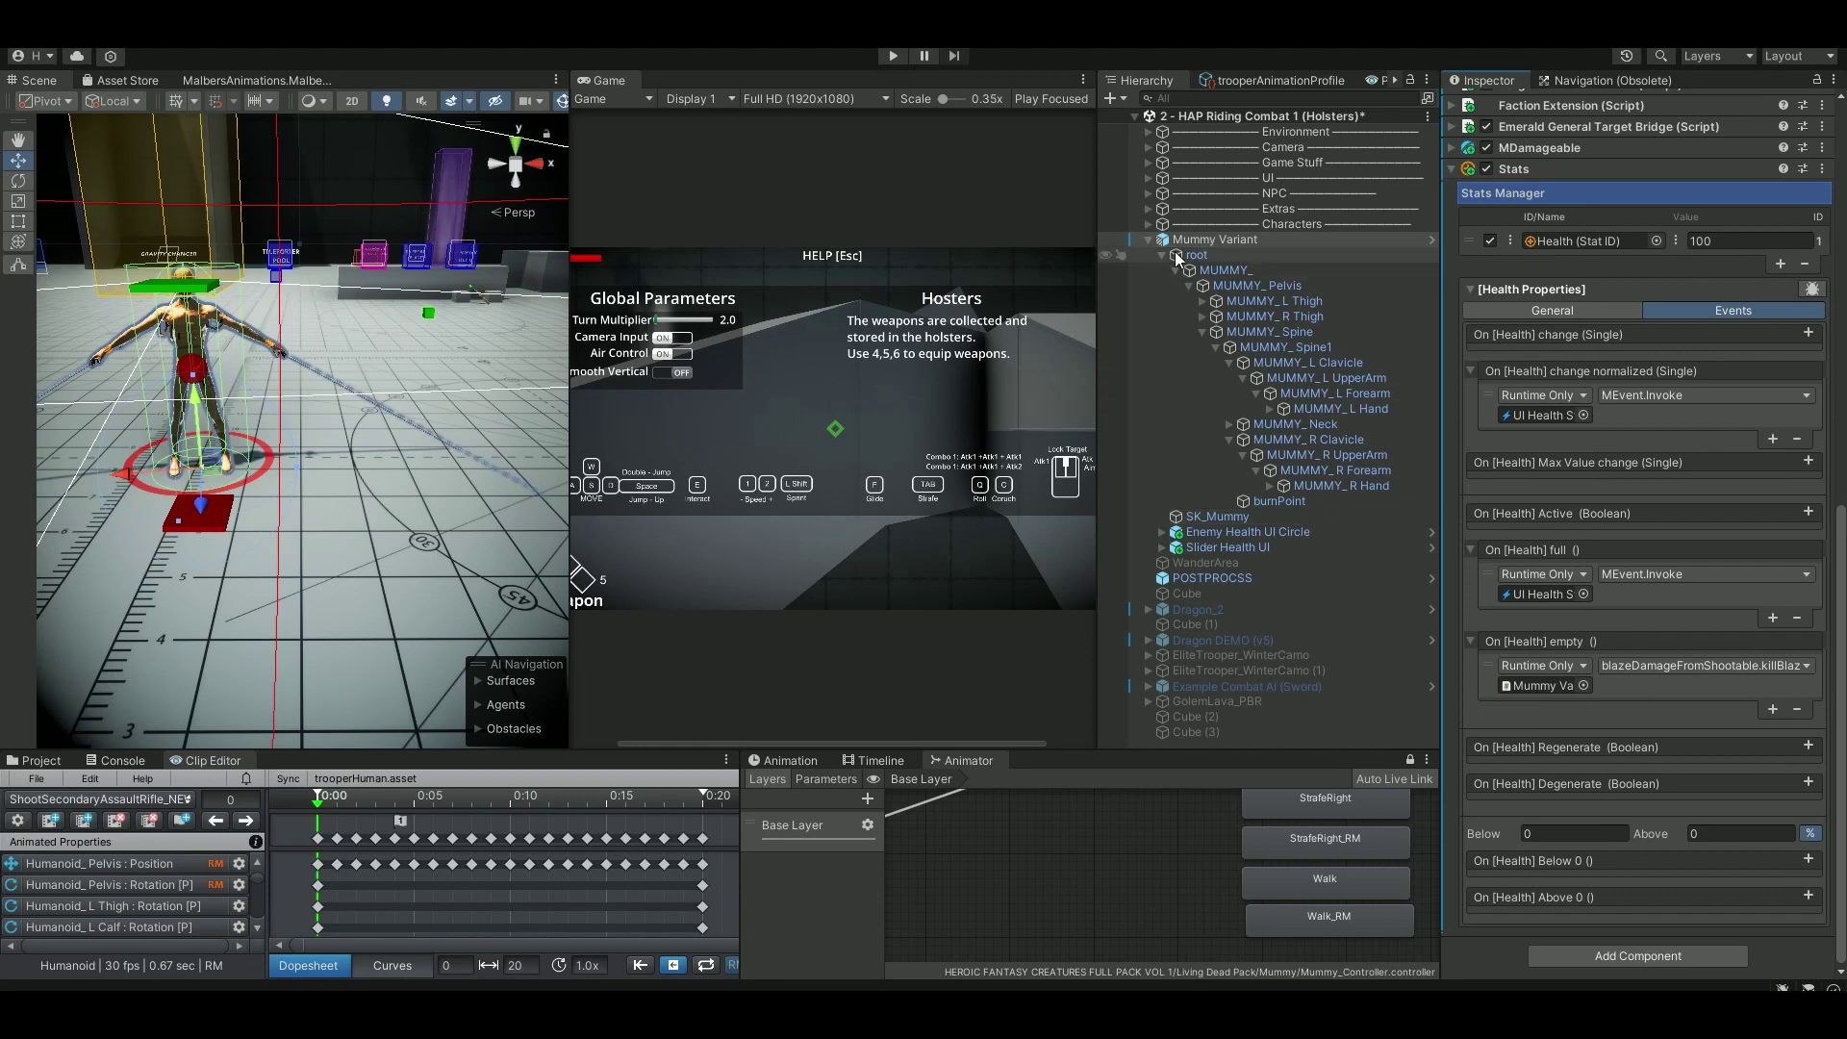
# Select Rider AC Combat under Characters, collapse its other open components, and locate the Weapon Manager's start weapon in the hierarchy.
pyautogui.click(1147, 224)
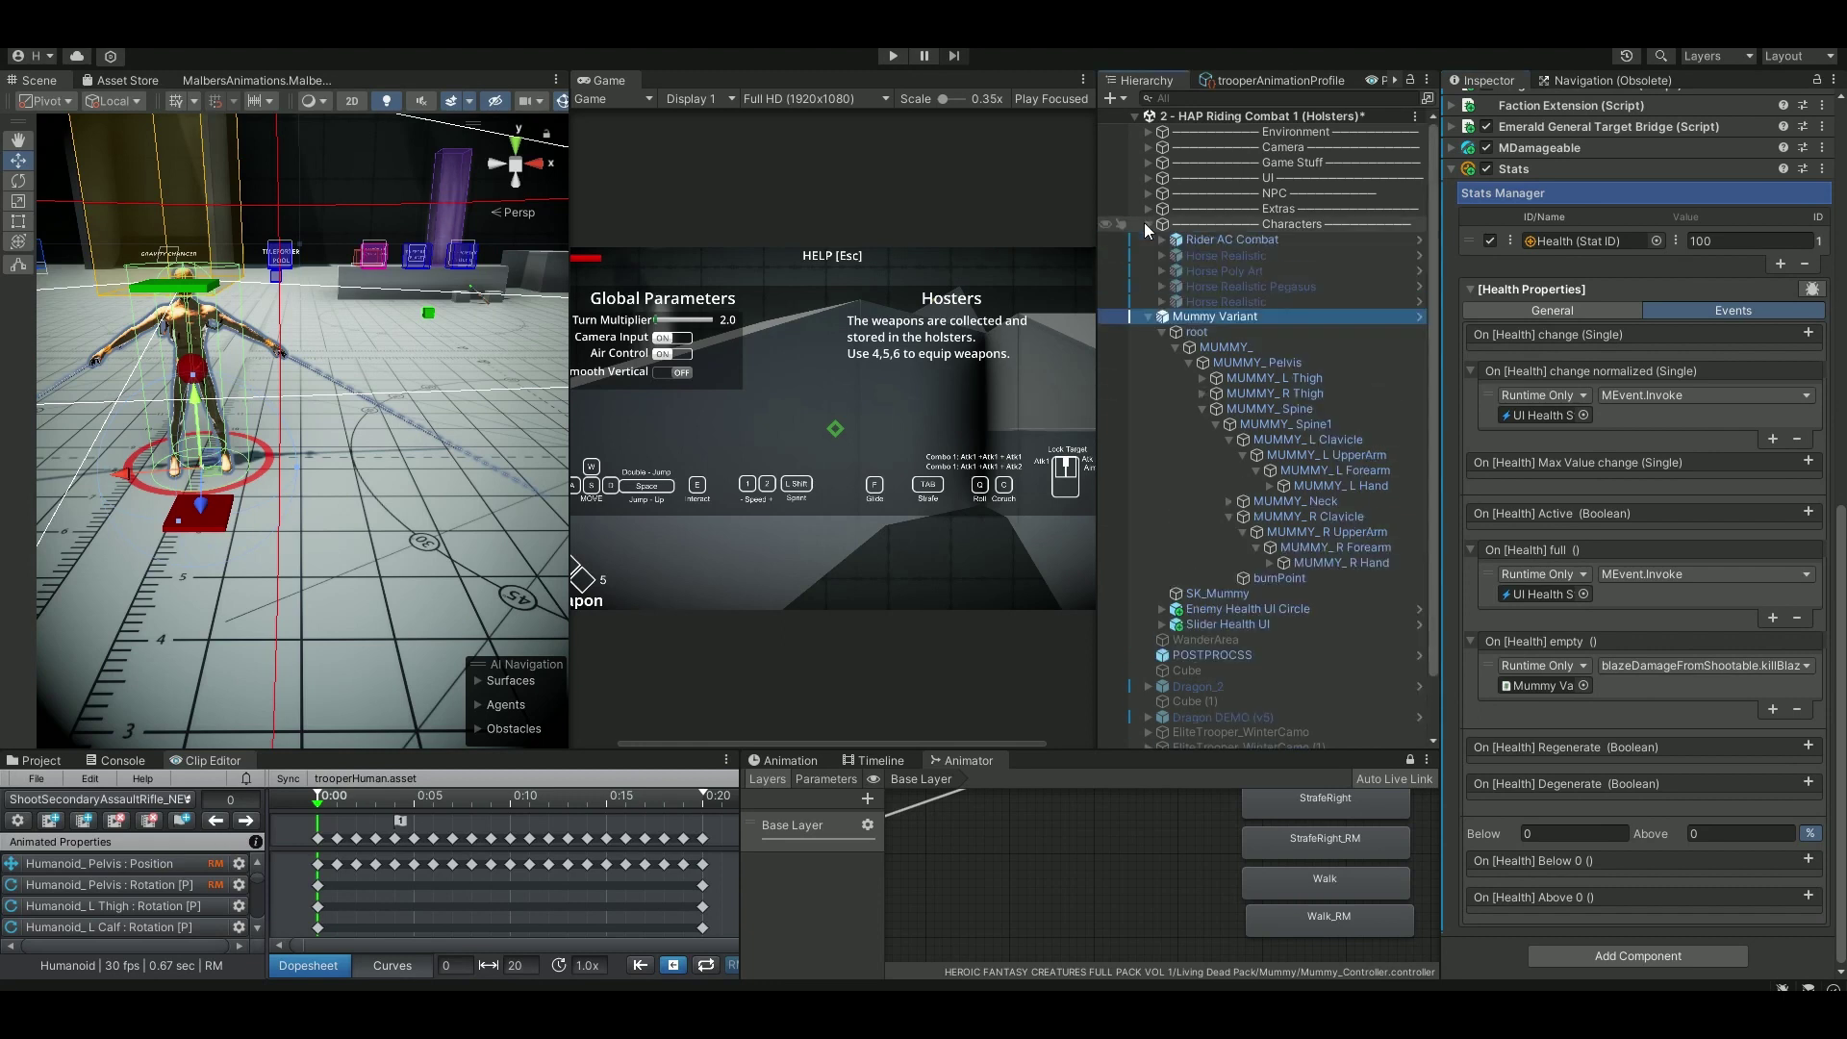
pyautogui.click(1241, 238)
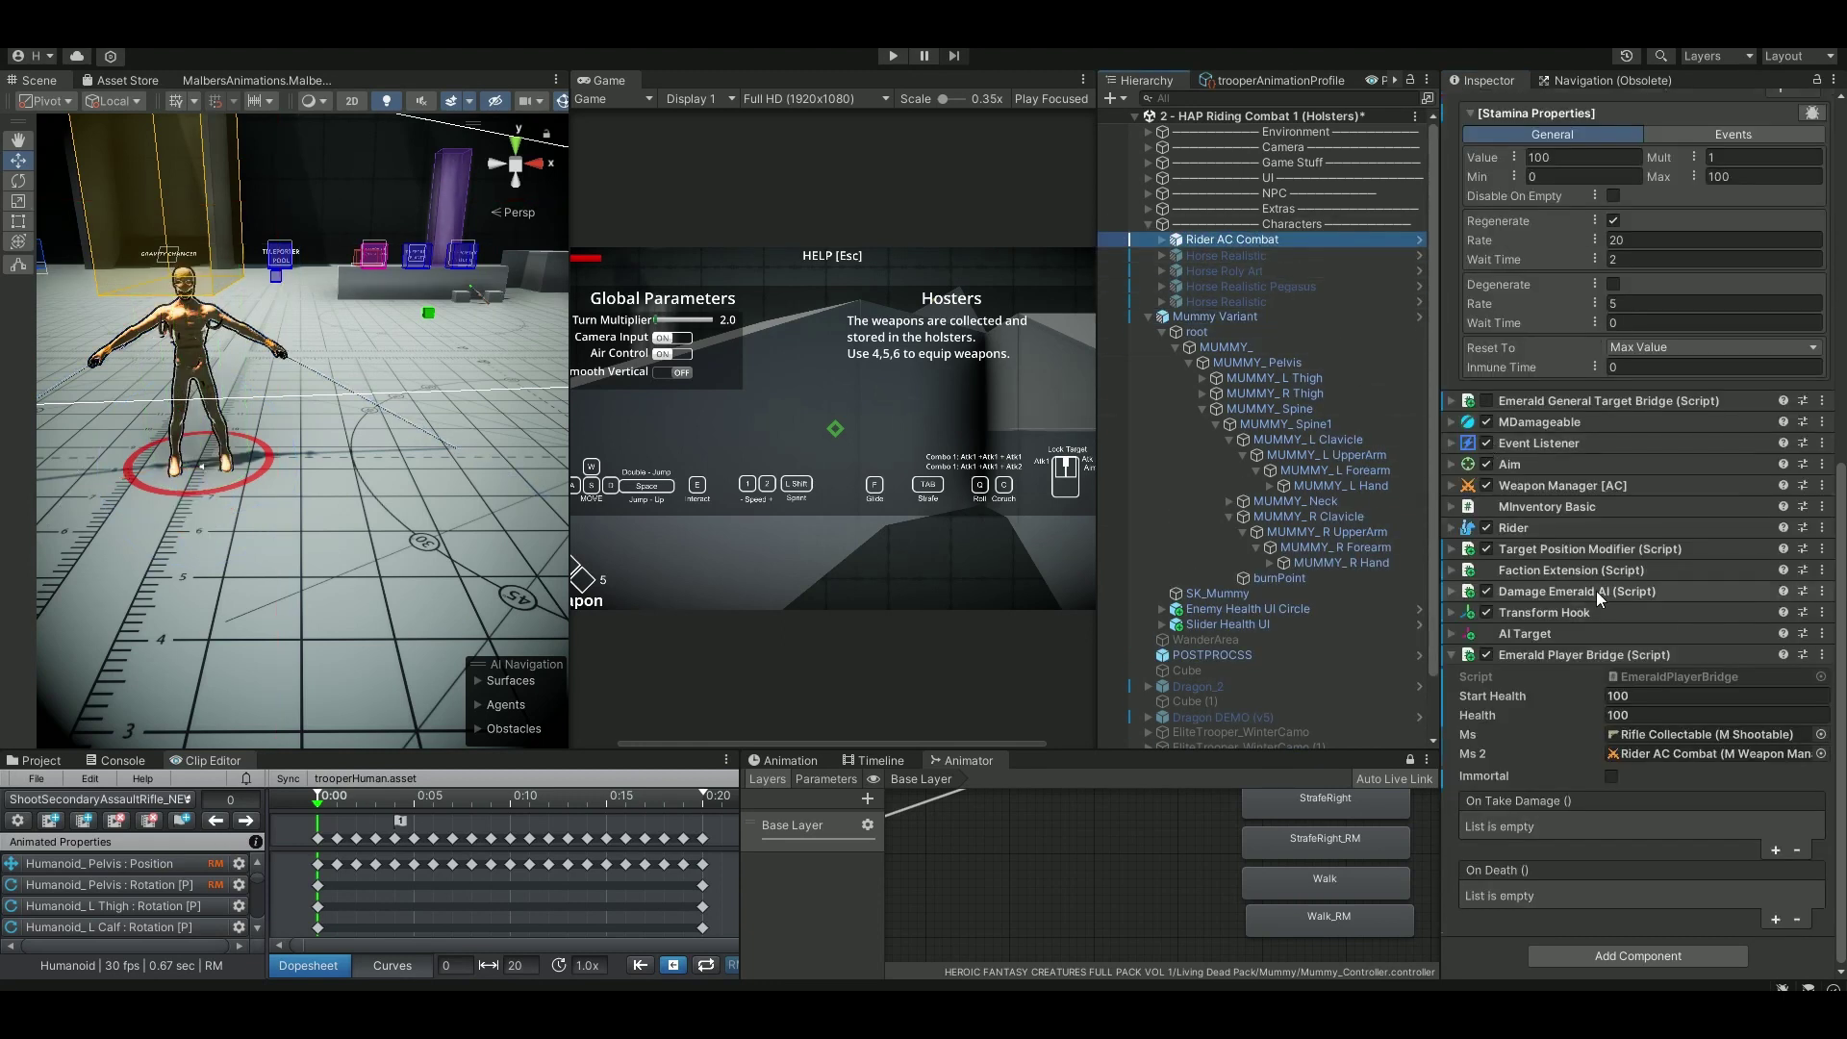
pyautogui.click(1450, 654)
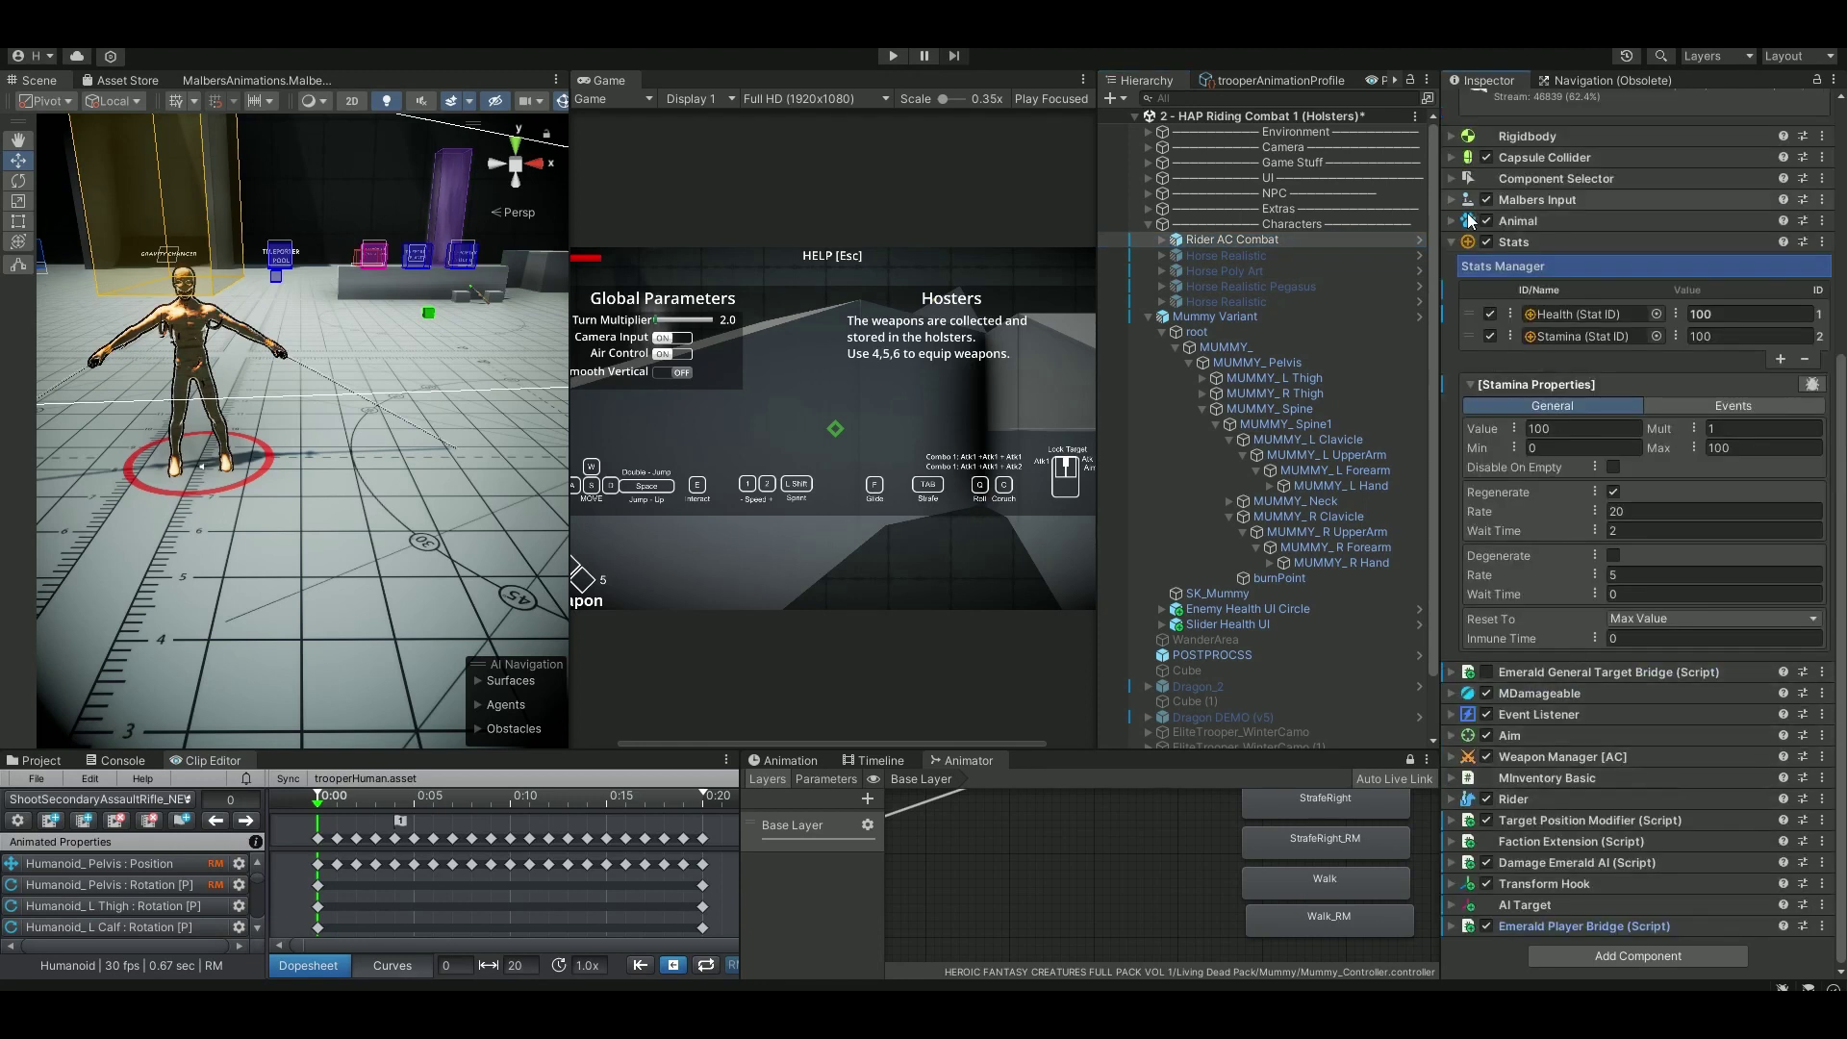
pyautogui.click(1450, 242)
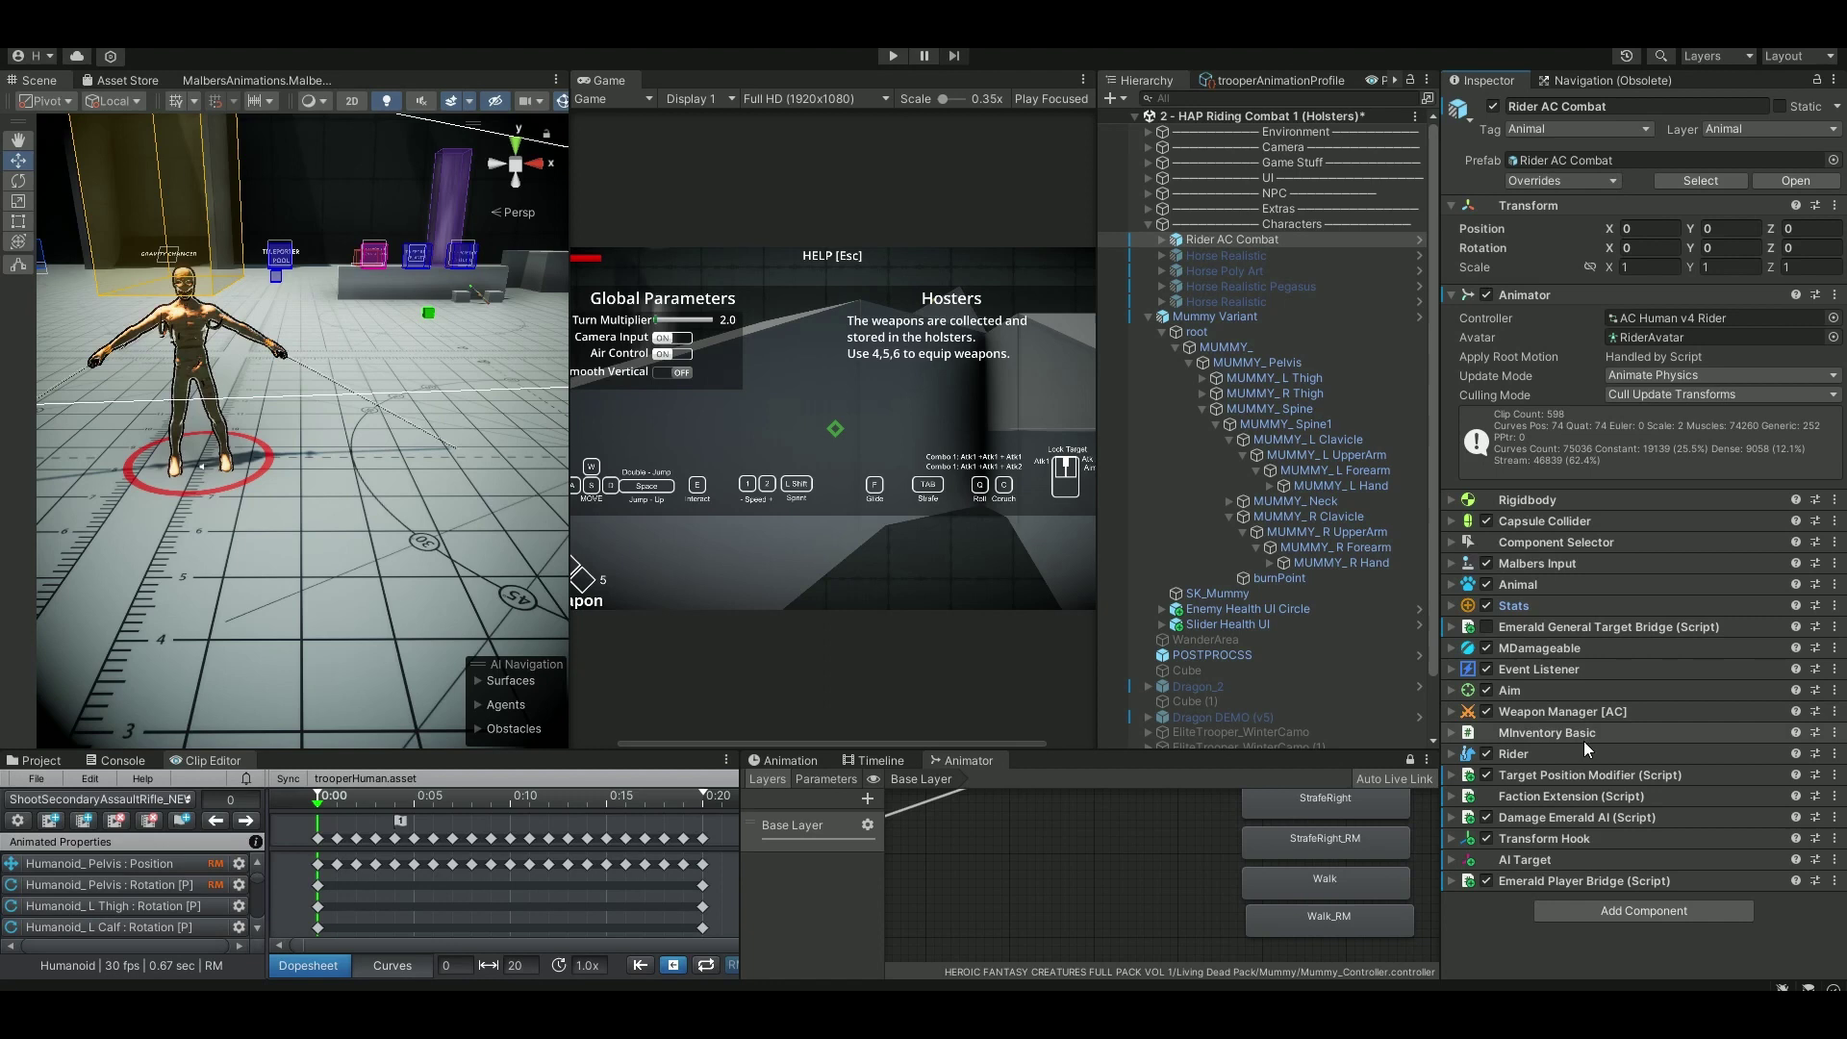
pyautogui.click(1579, 712)
pyautogui.scroll(-3, 1584, 719)
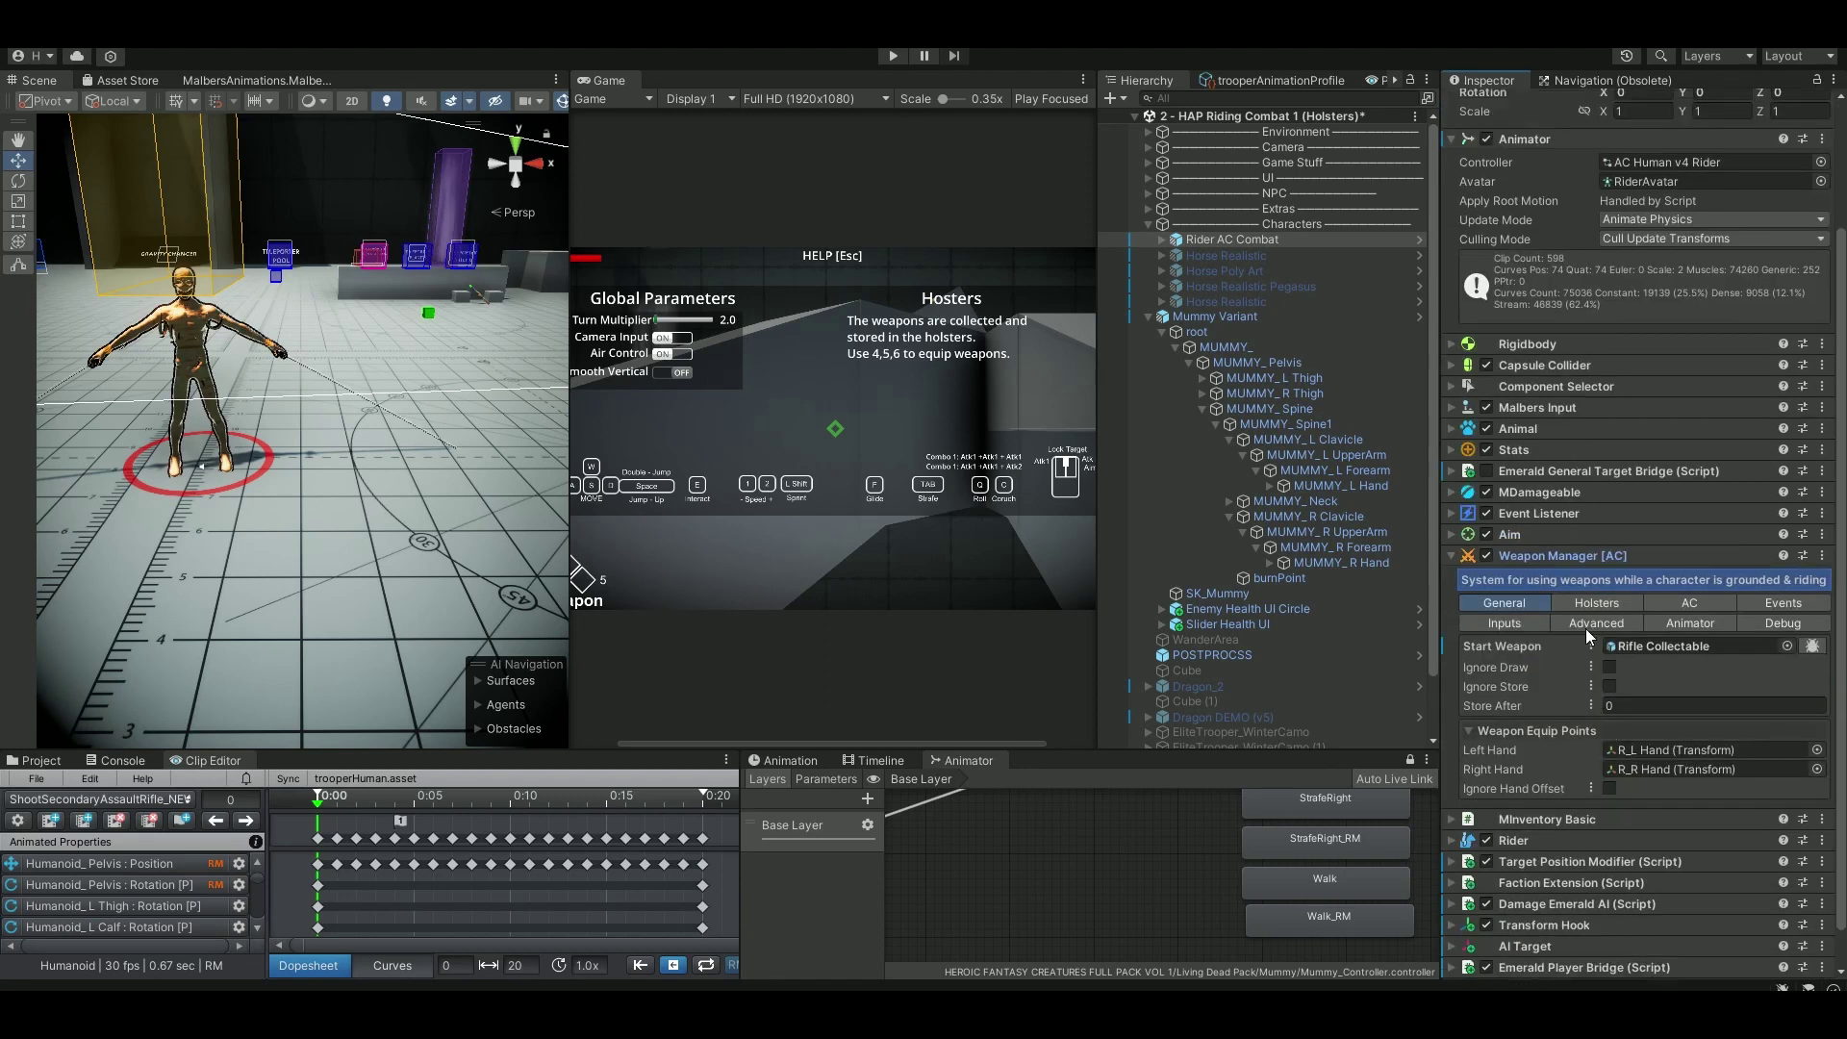
pyautogui.click(1666, 646)
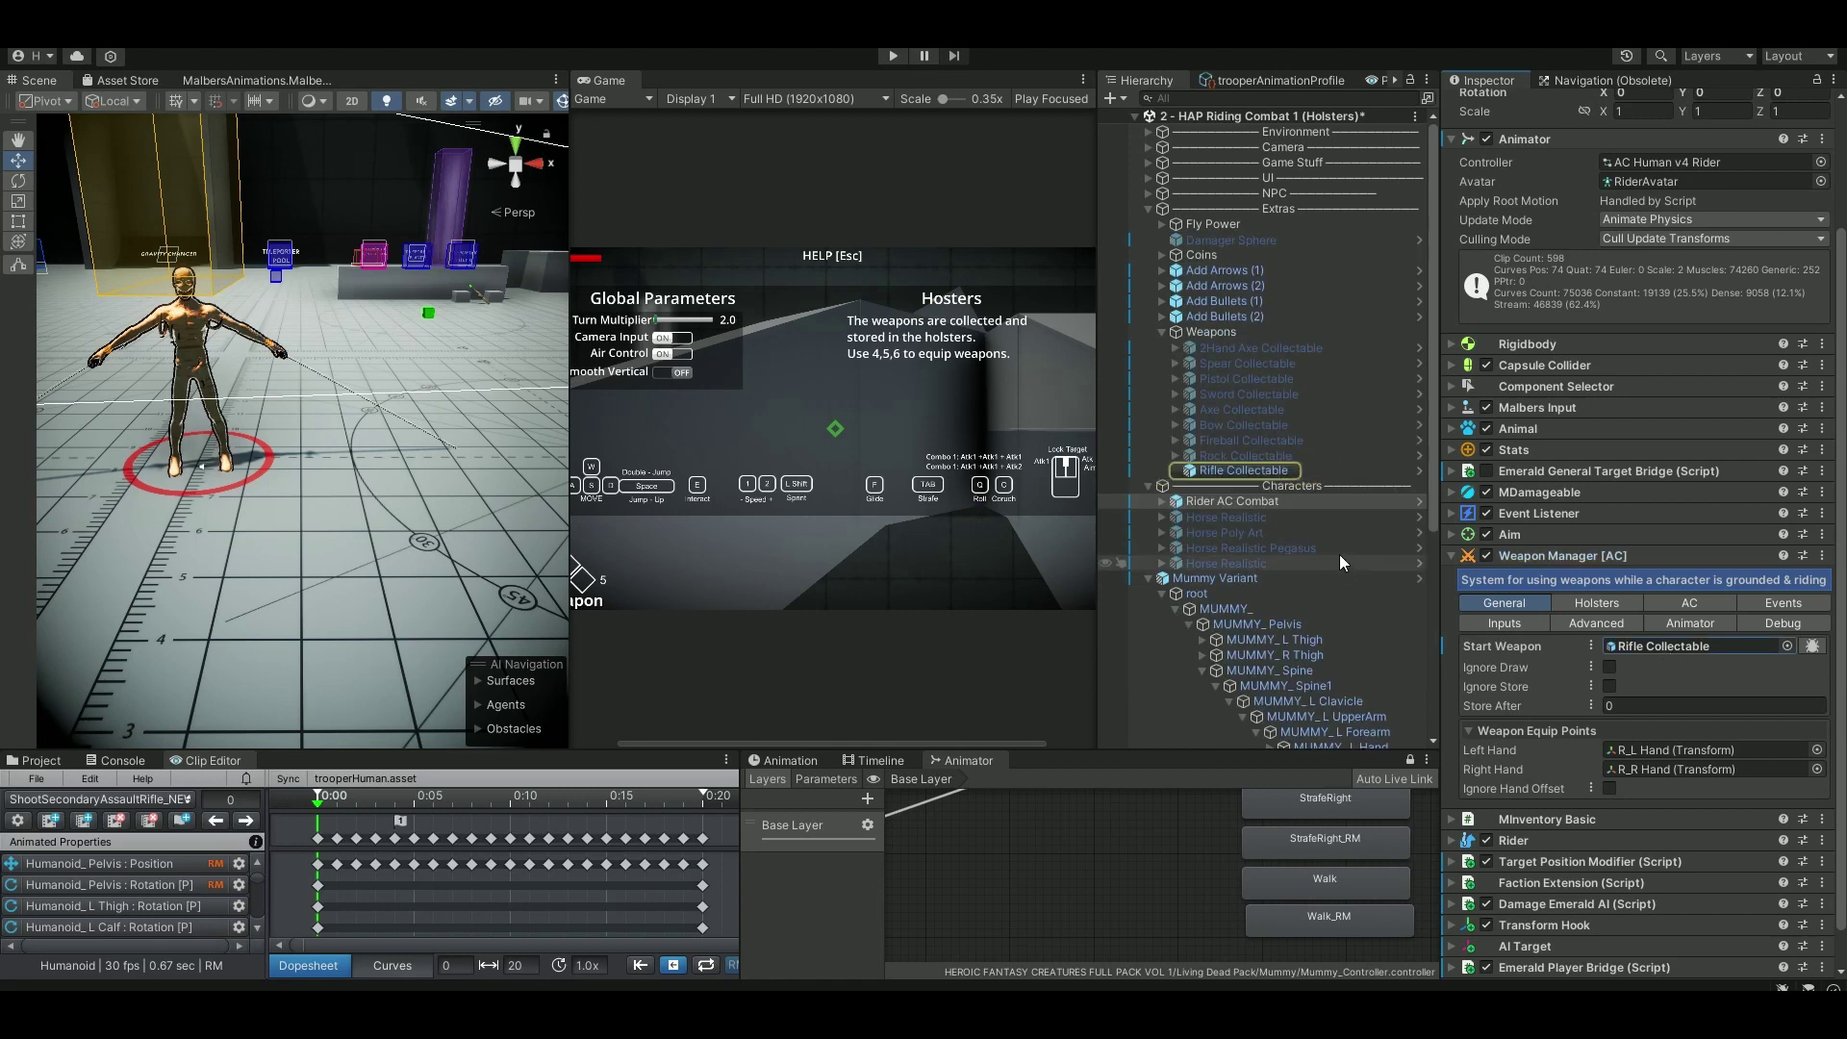
# Locate the Hit Layer asset used by Rifle Collectable's Shootable component and examine which layers its mask includes.
pyautogui.click(1268, 471)
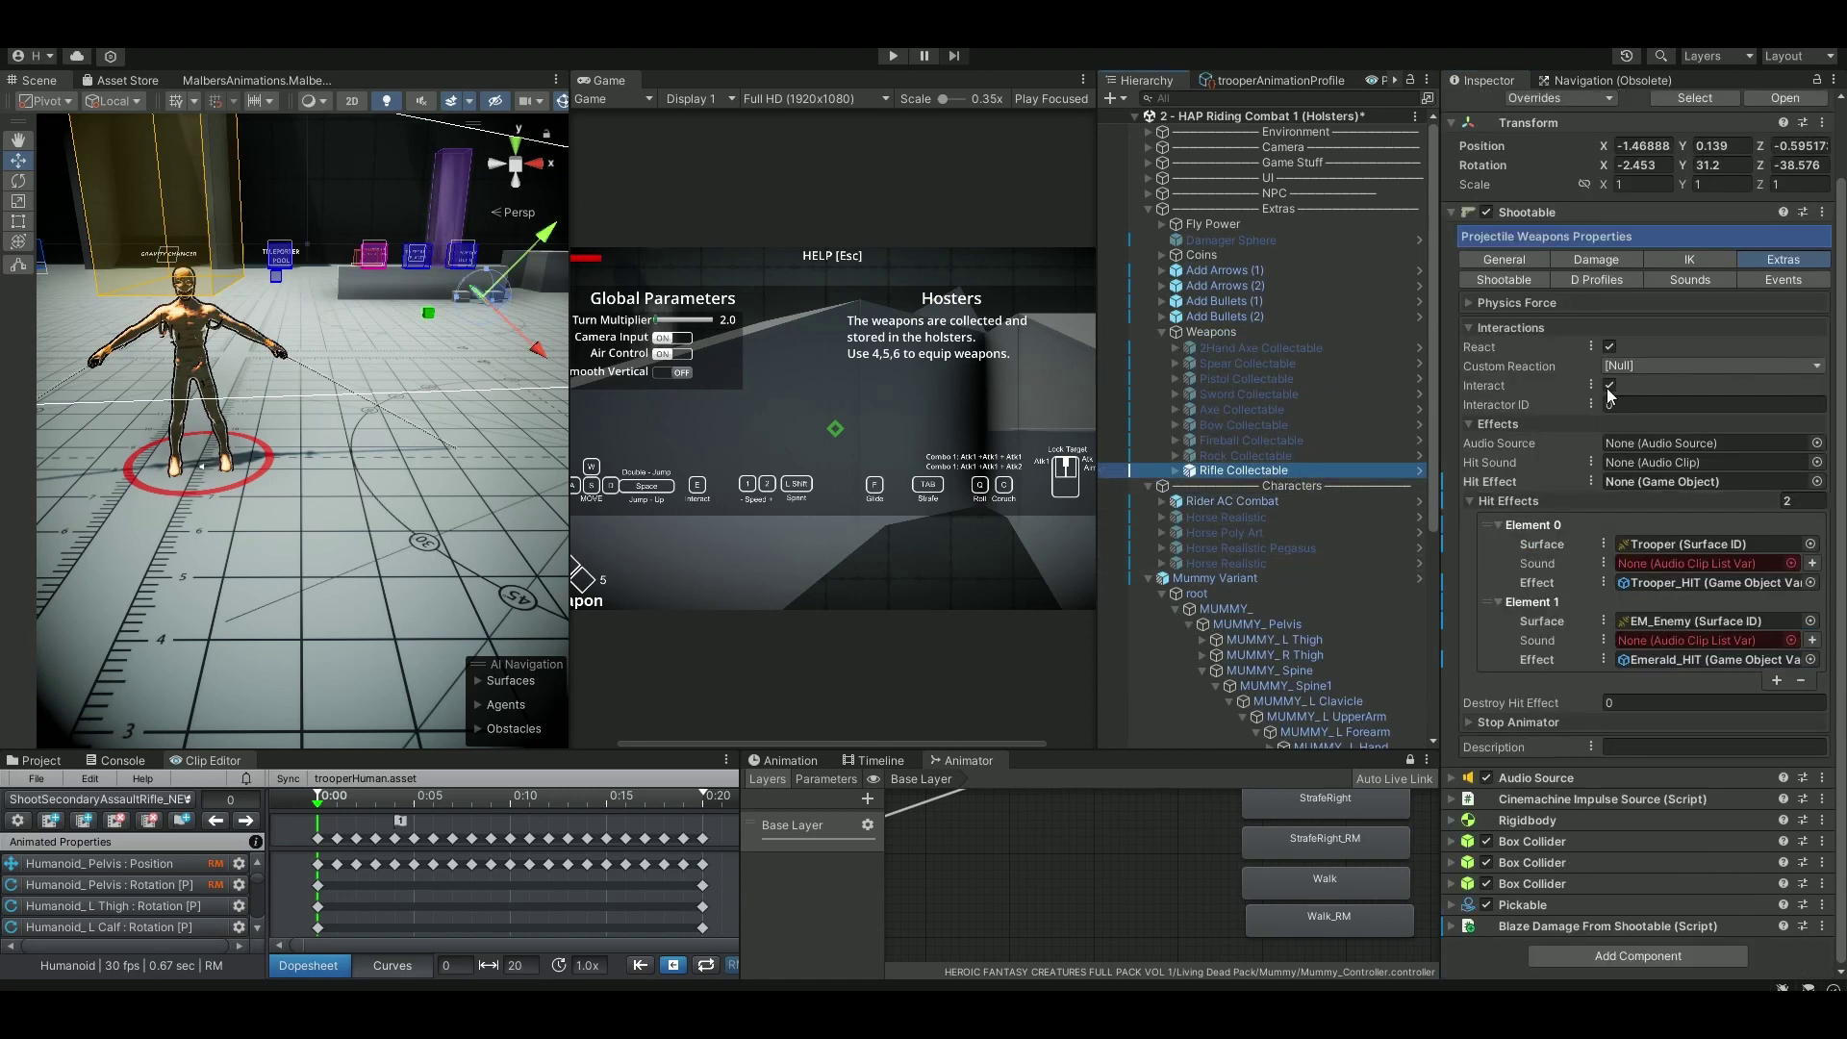
pyautogui.click(1514, 257)
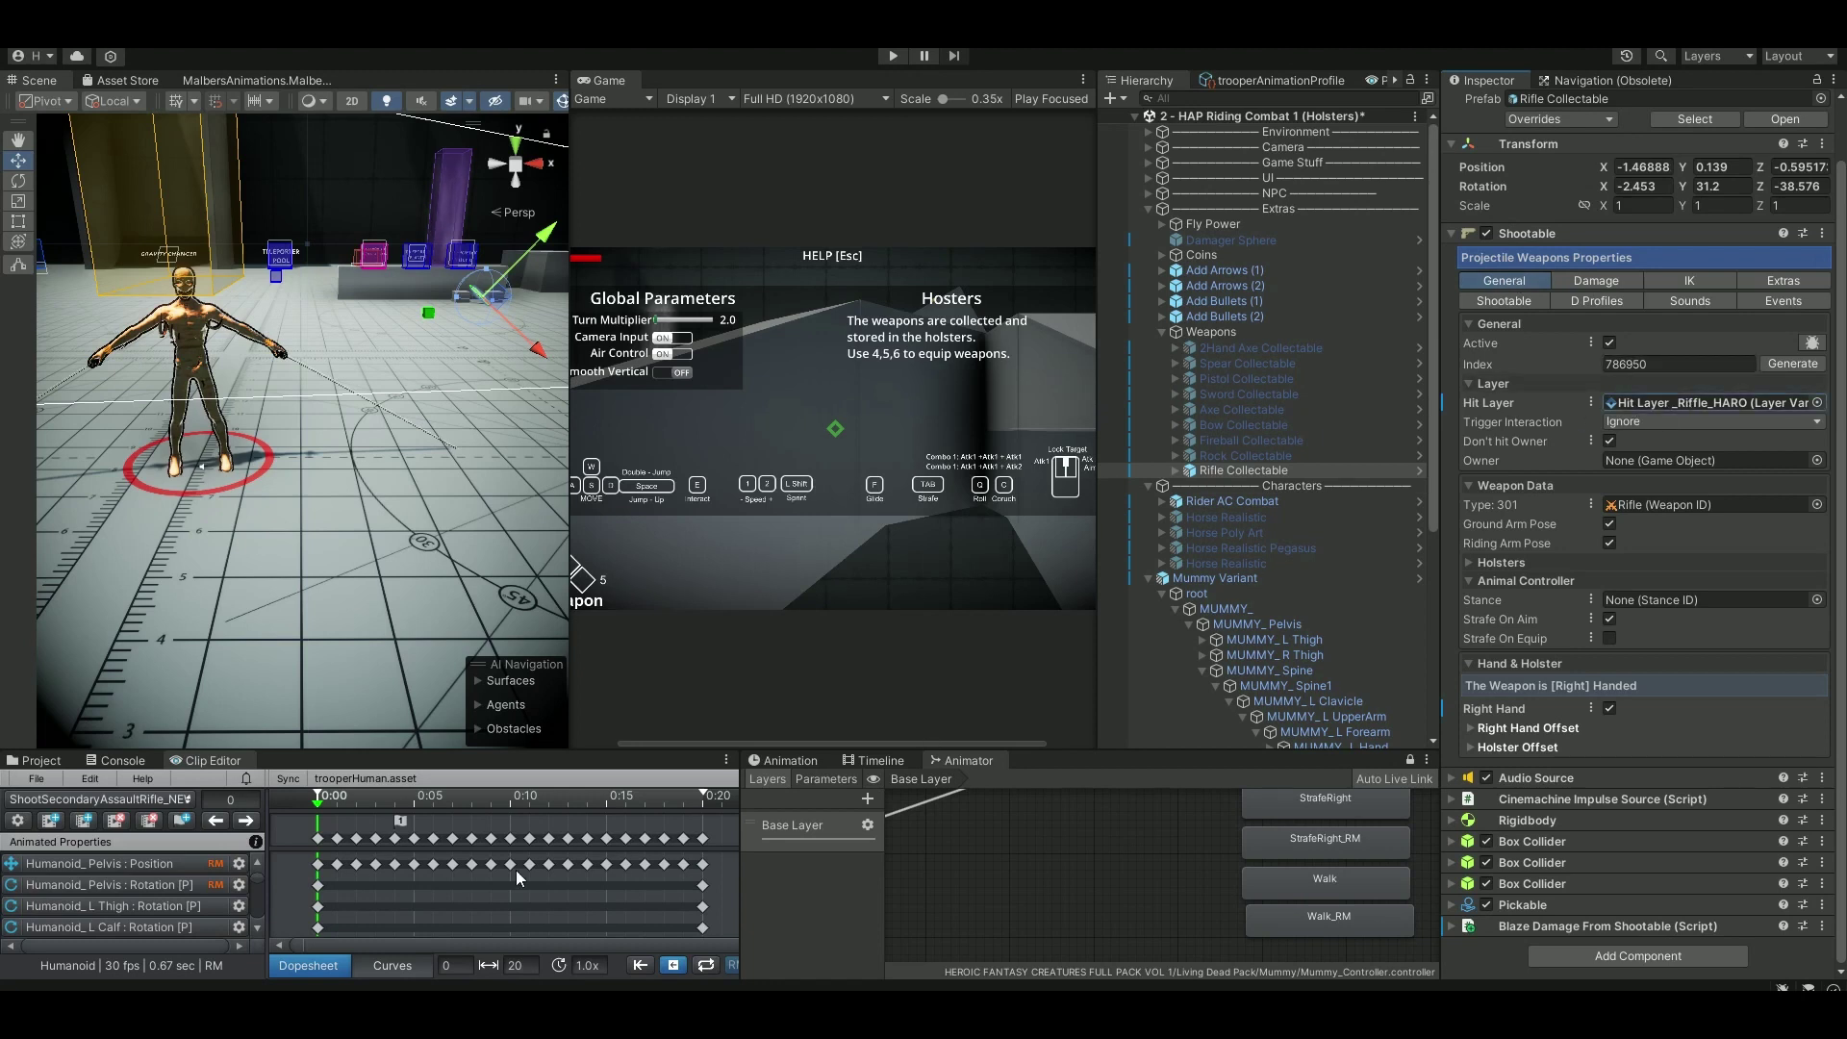
pyautogui.click(37, 761)
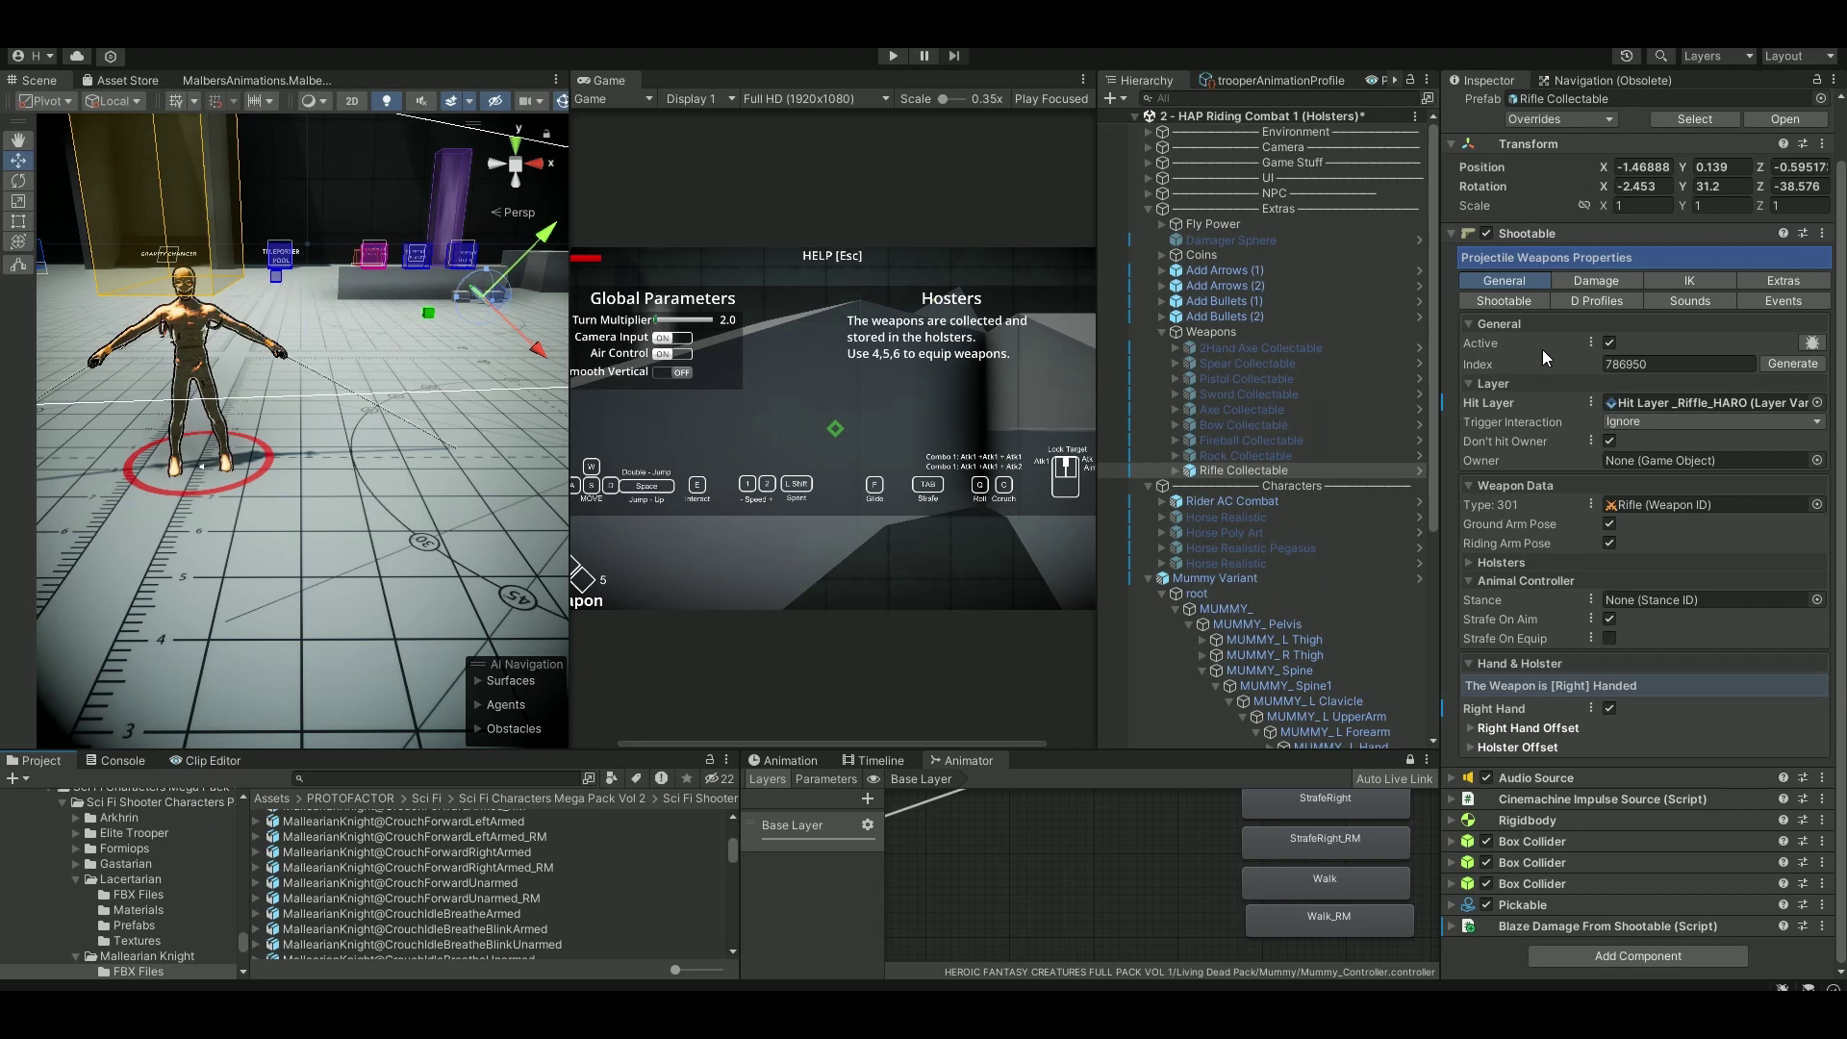
pyautogui.click(1660, 404)
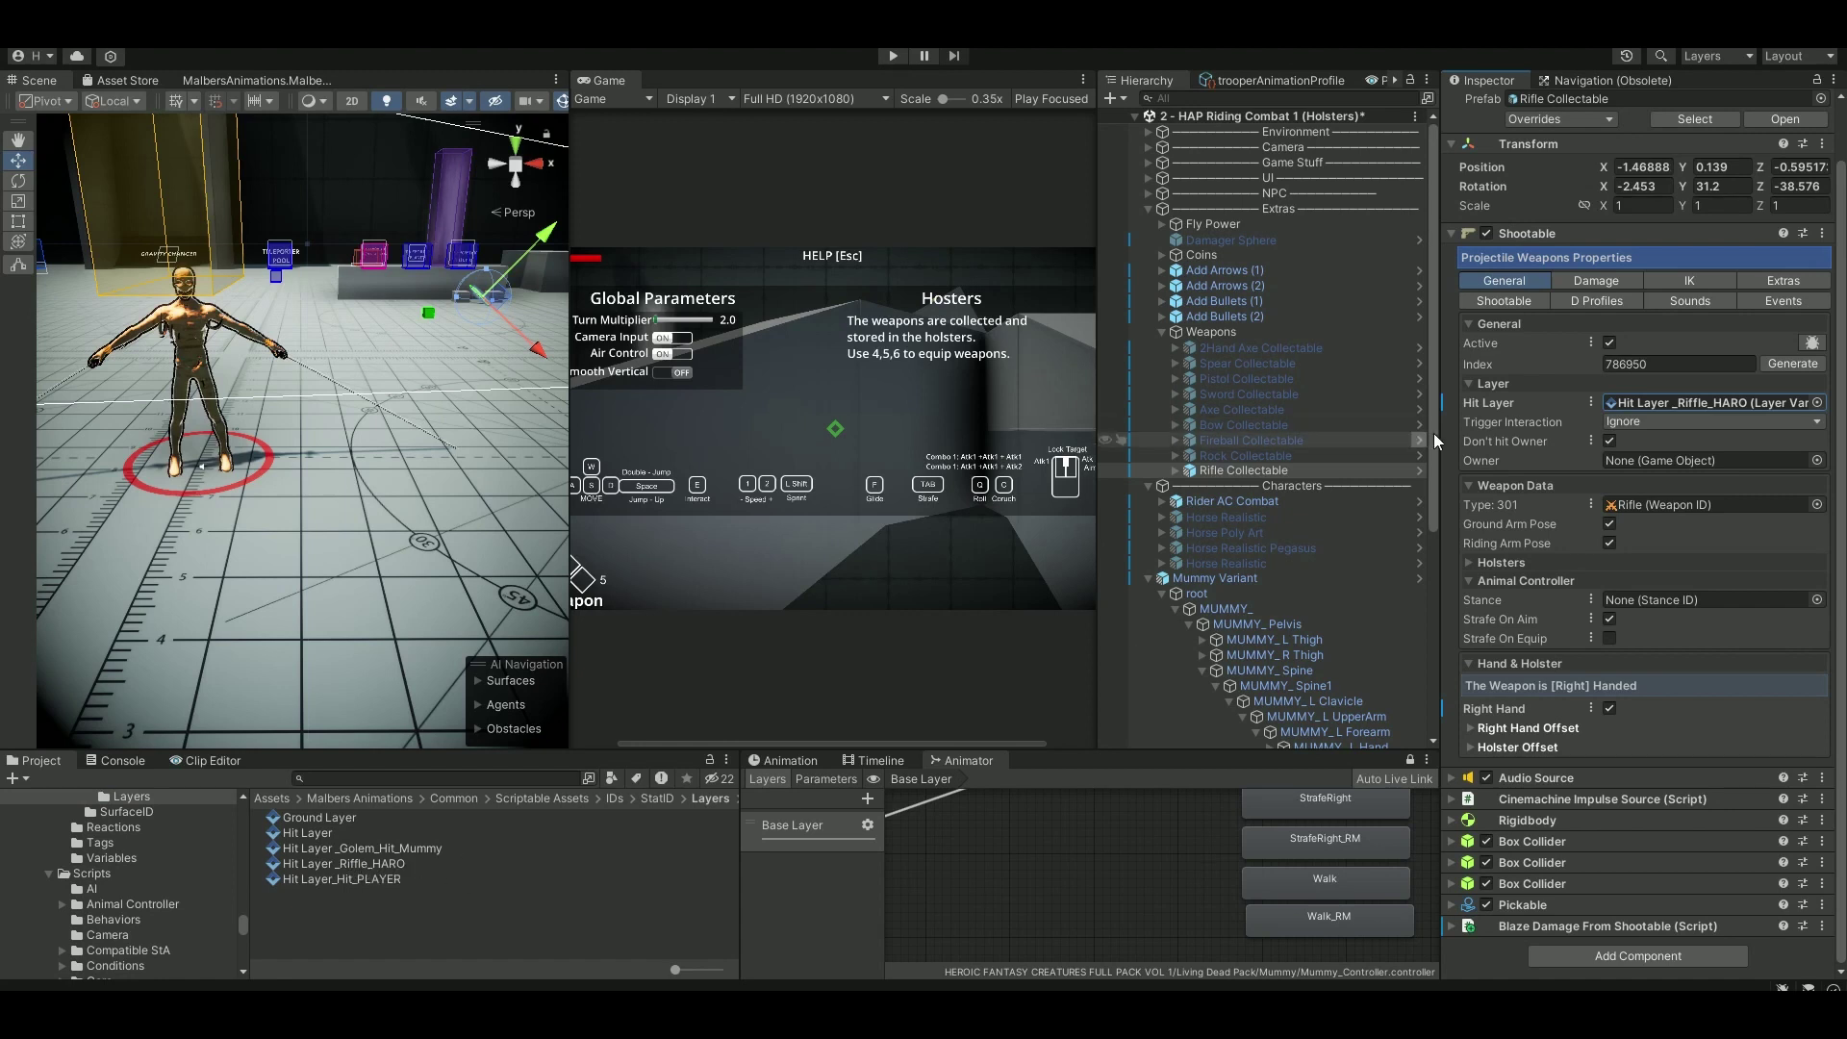
pyautogui.click(350, 865)
pyautogui.click(1680, 179)
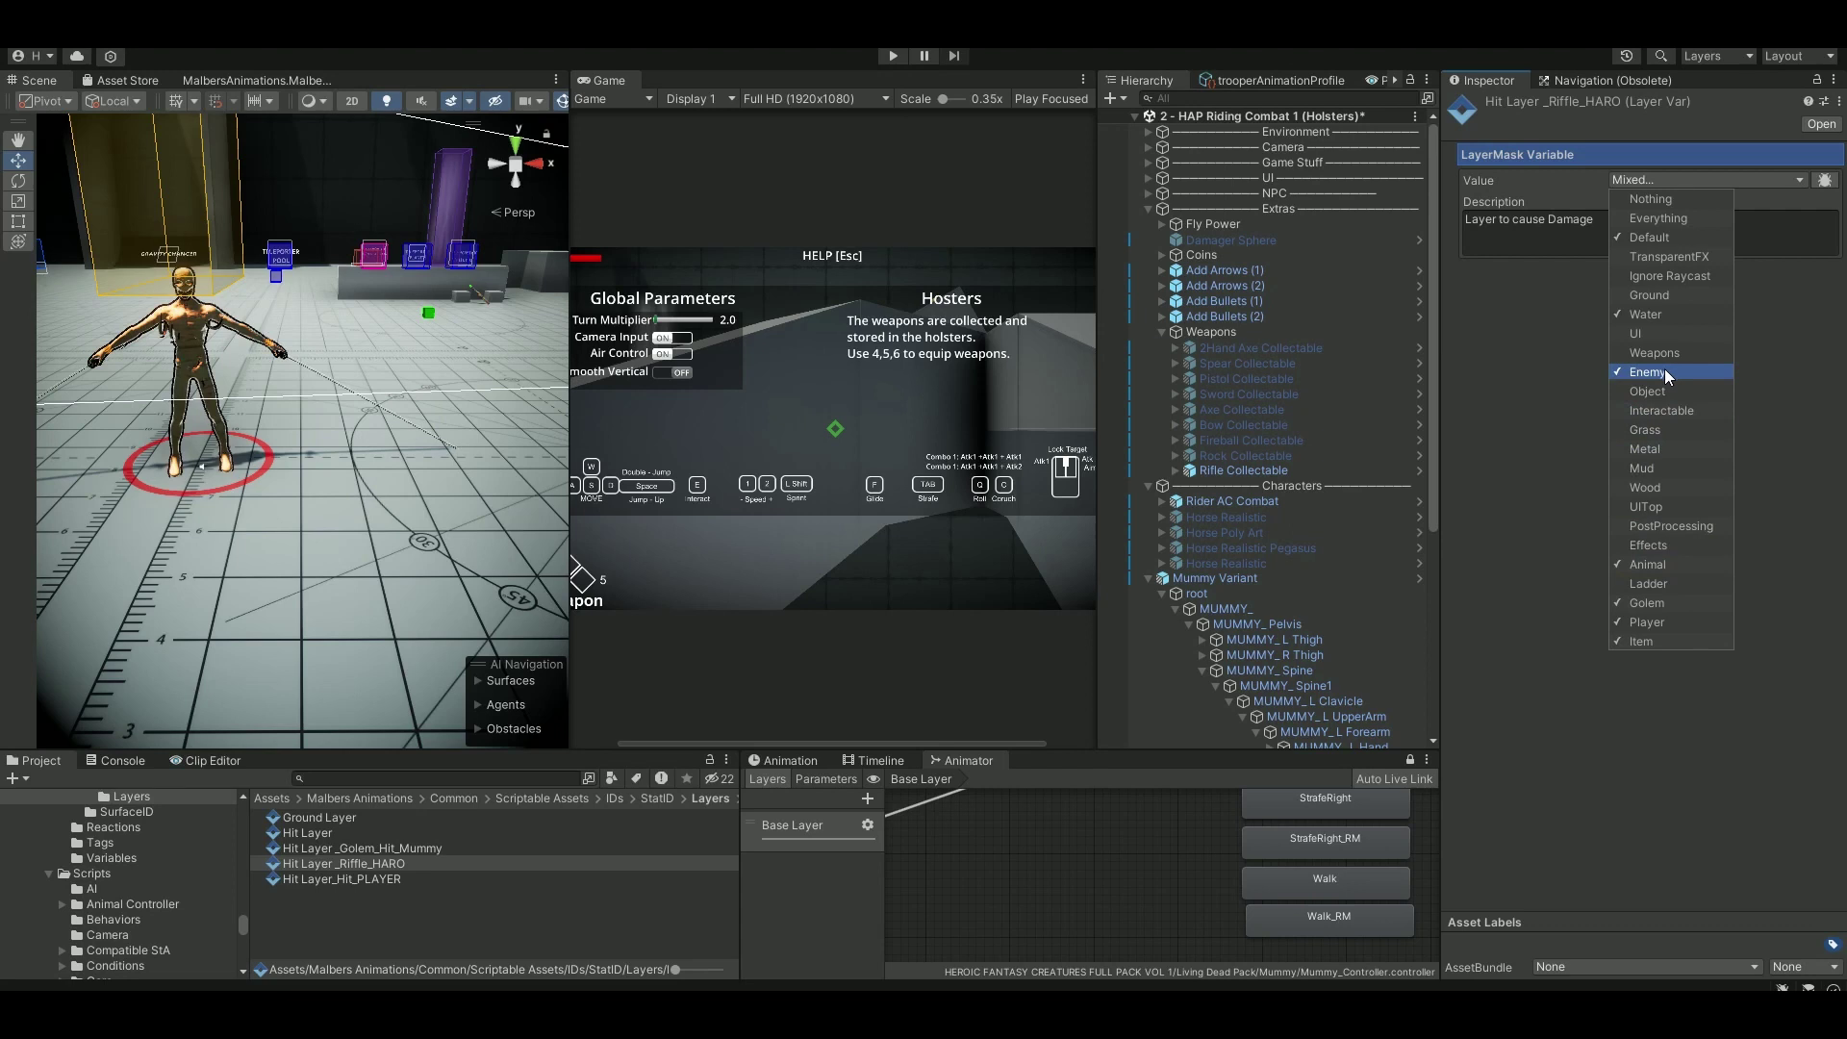
pyautogui.click(1269, 468)
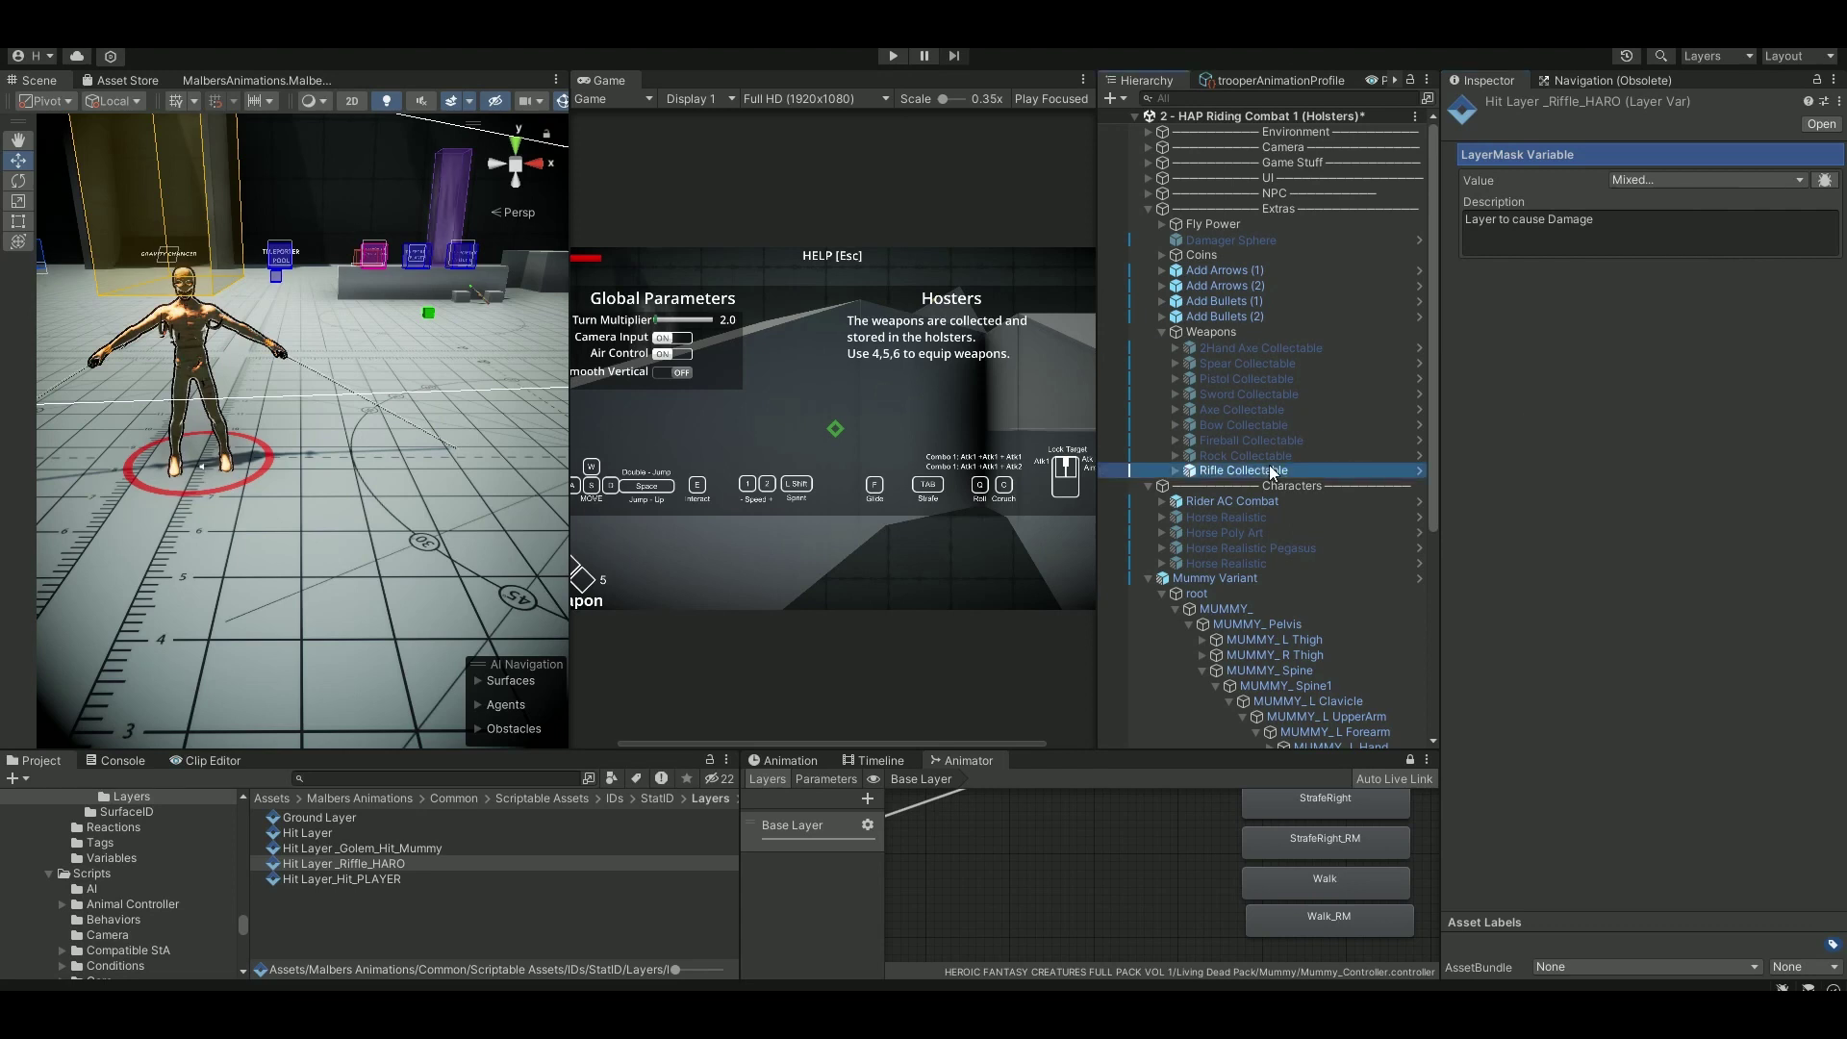
# Check Mummy Variant's layer, Rifle Collectable's damage settings, and the damageBlazeAi method in Visual Studio.
pyautogui.click(1219, 577)
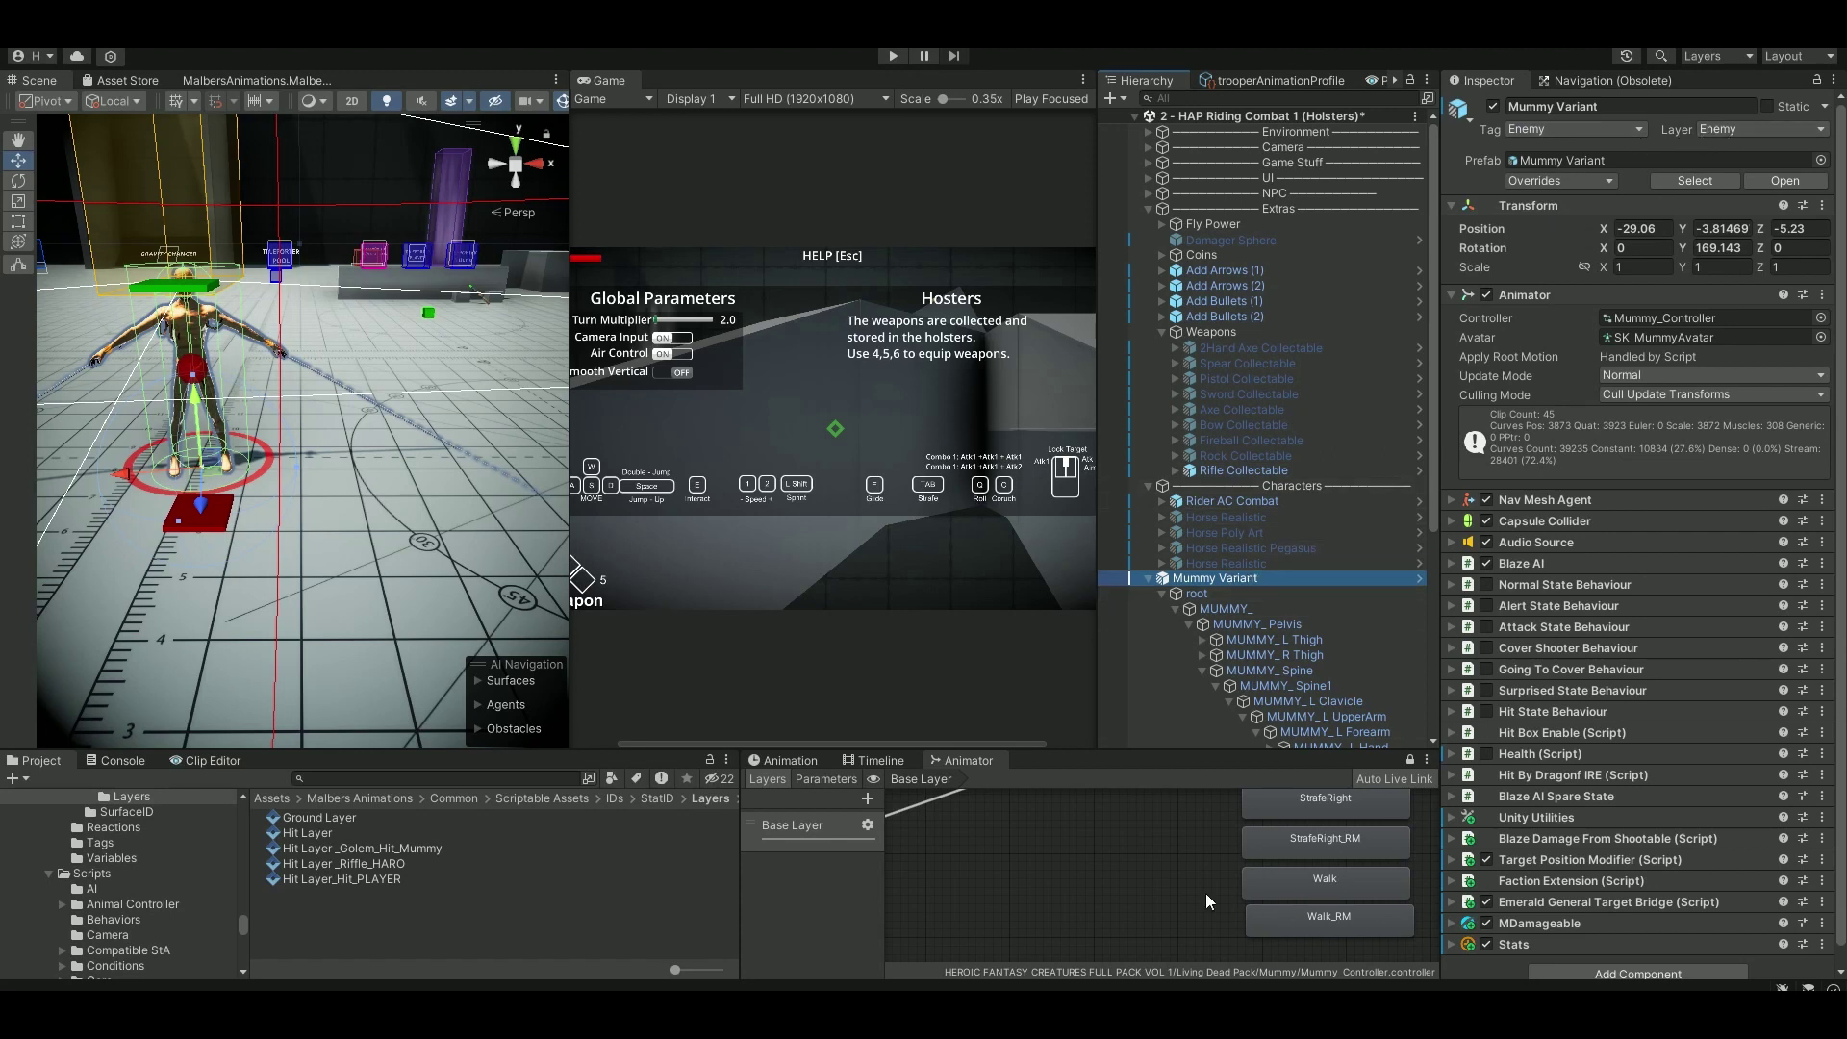
pyautogui.click(1241, 471)
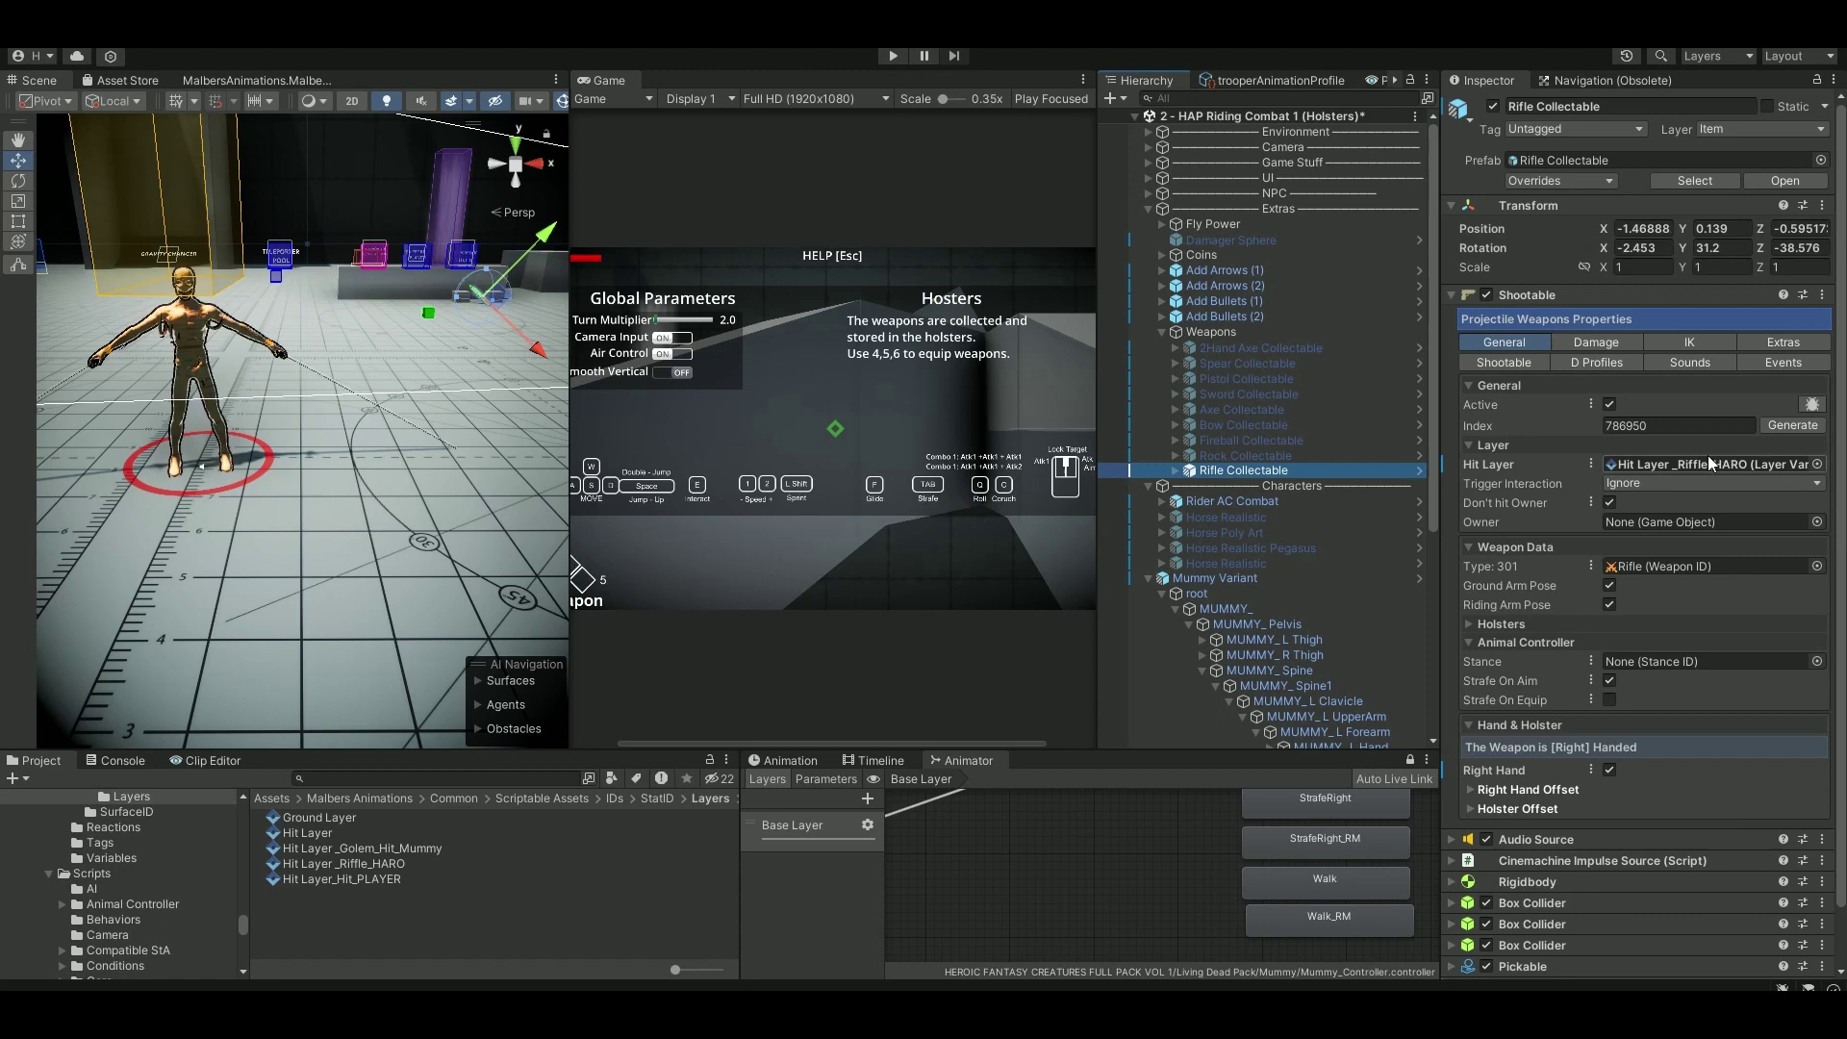
pyautogui.click(1576, 345)
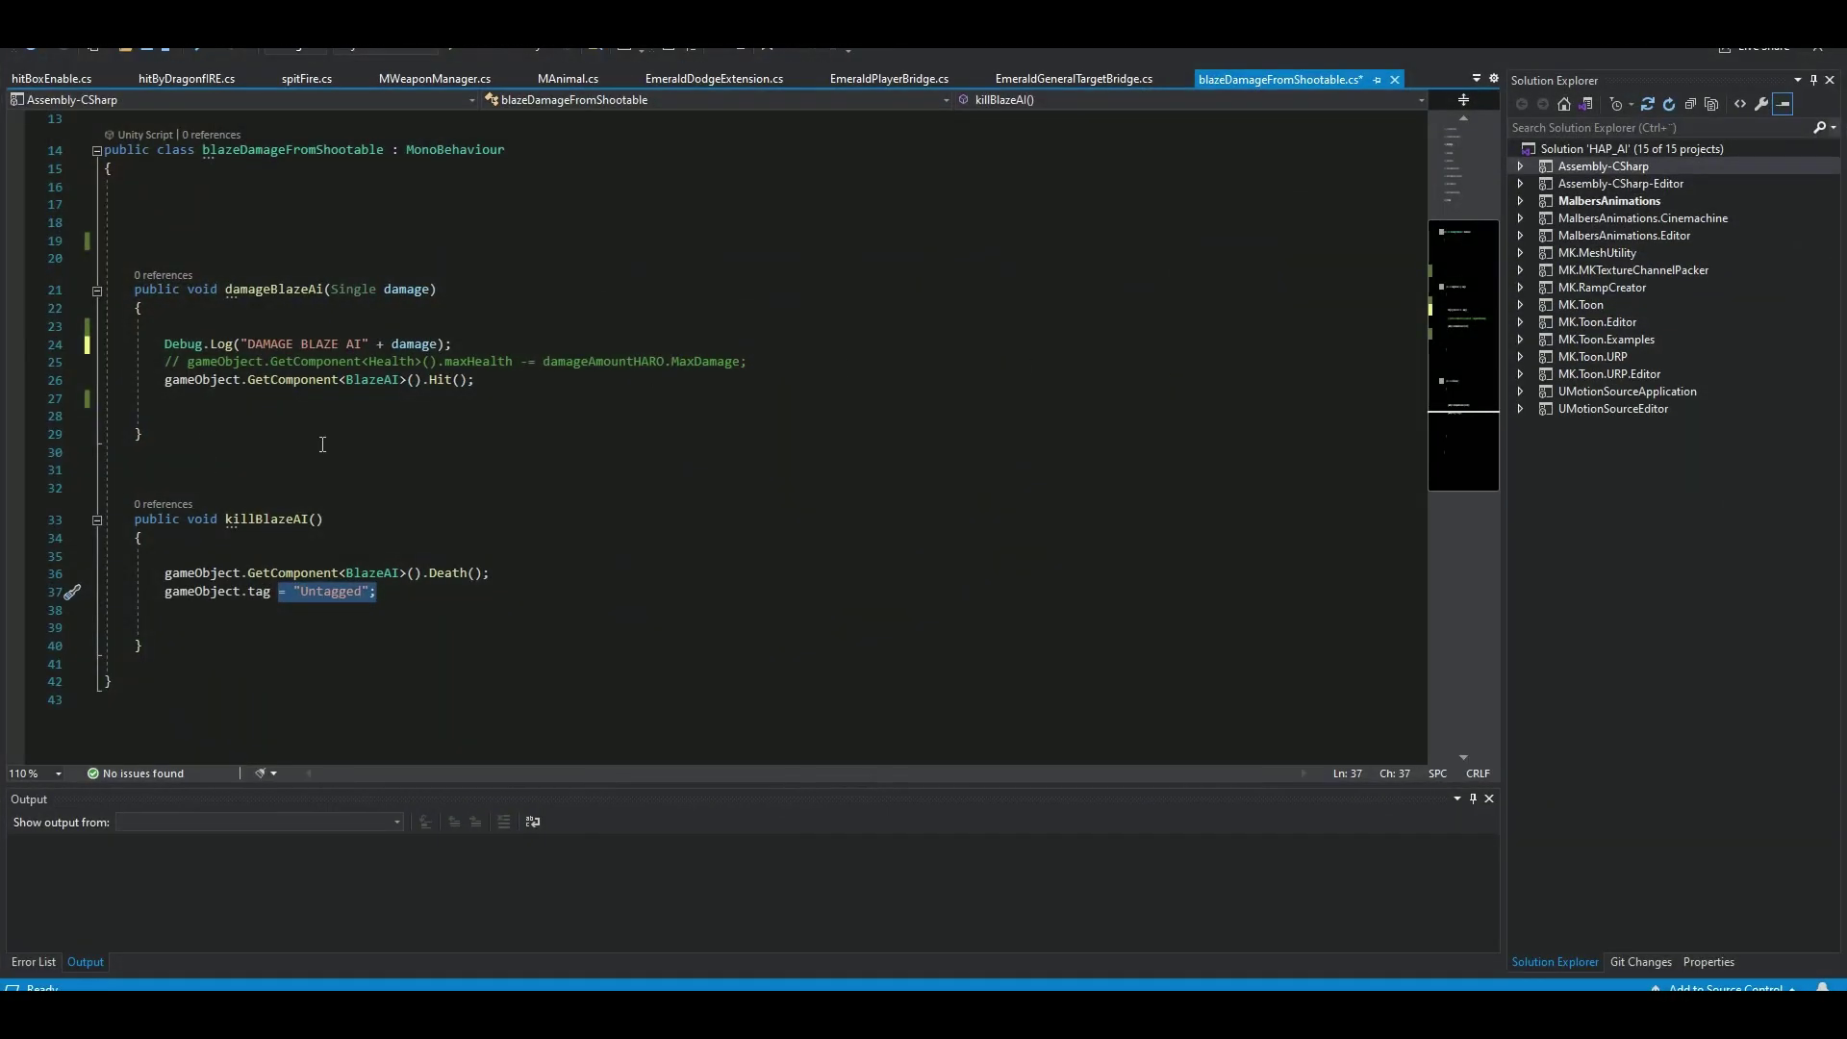
pyautogui.click(322, 441)
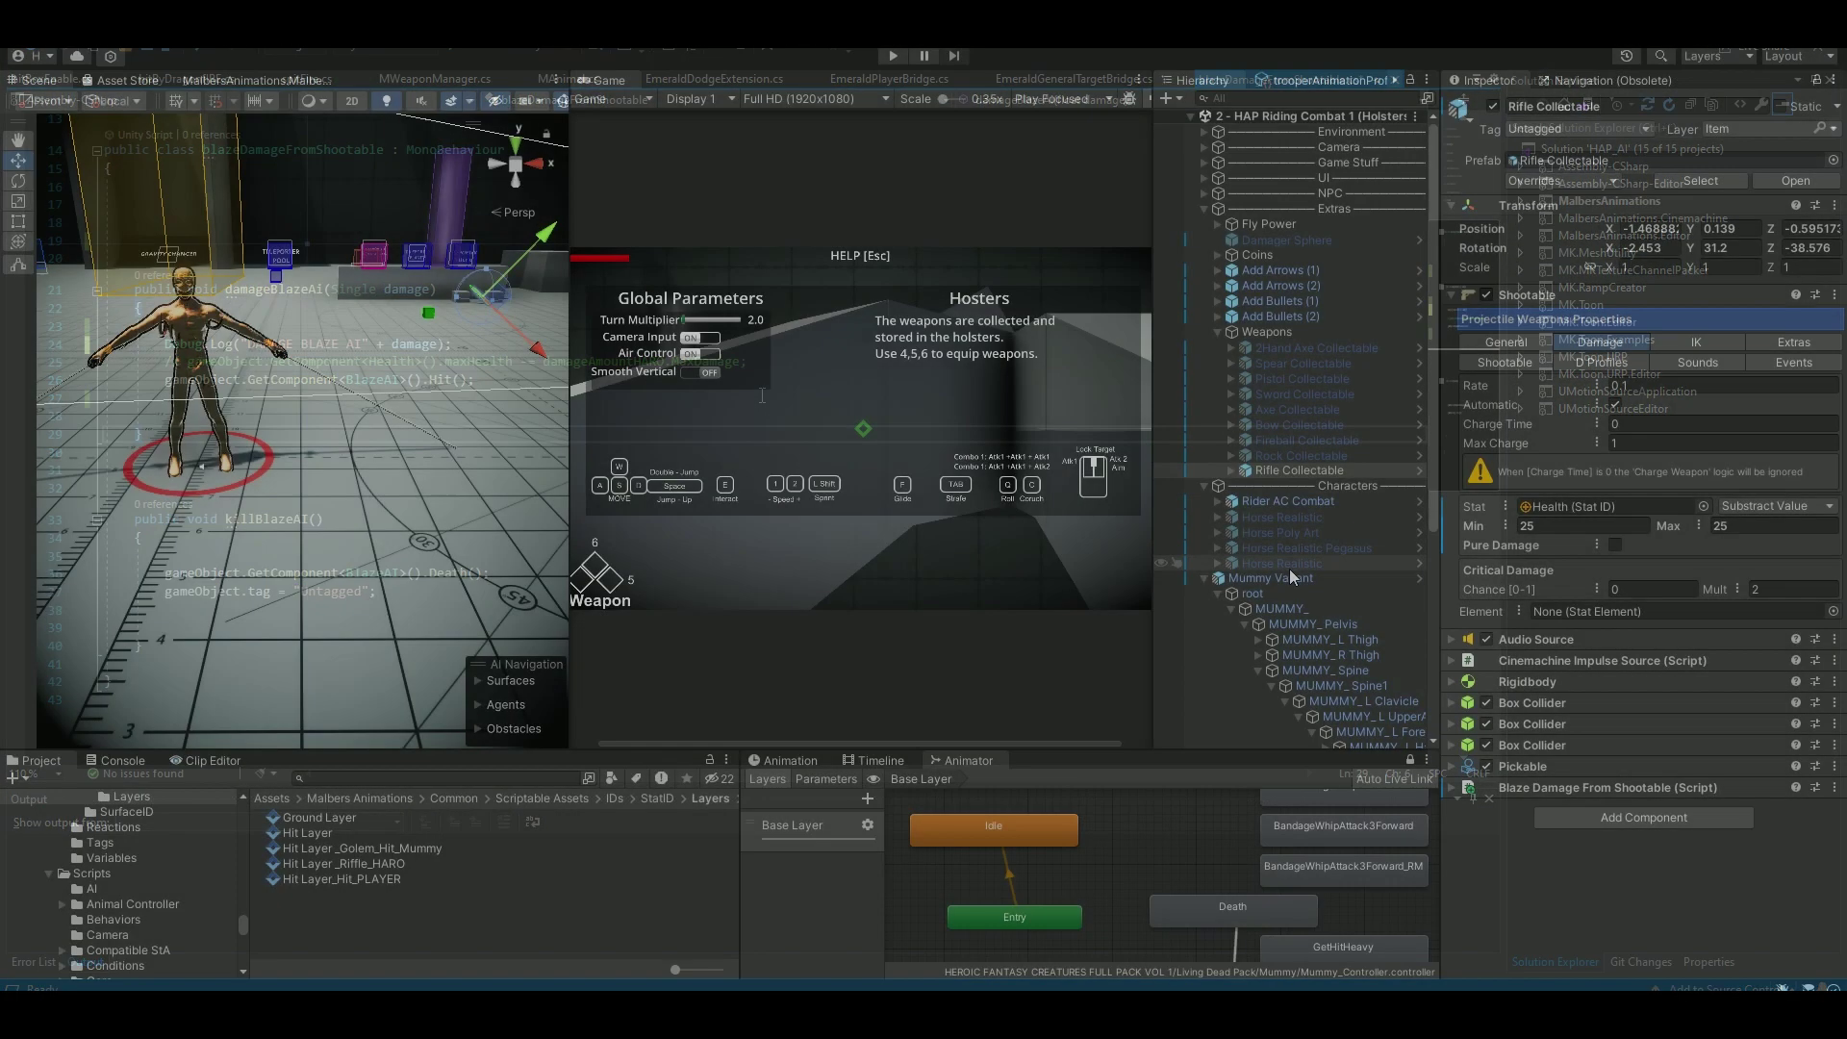
# Back in Unity, expand Blaze AI on Mummy Variant to examine its vision layers and tags, and check Rider AC Combat's tag and layer.
pyautogui.click(1279, 577)
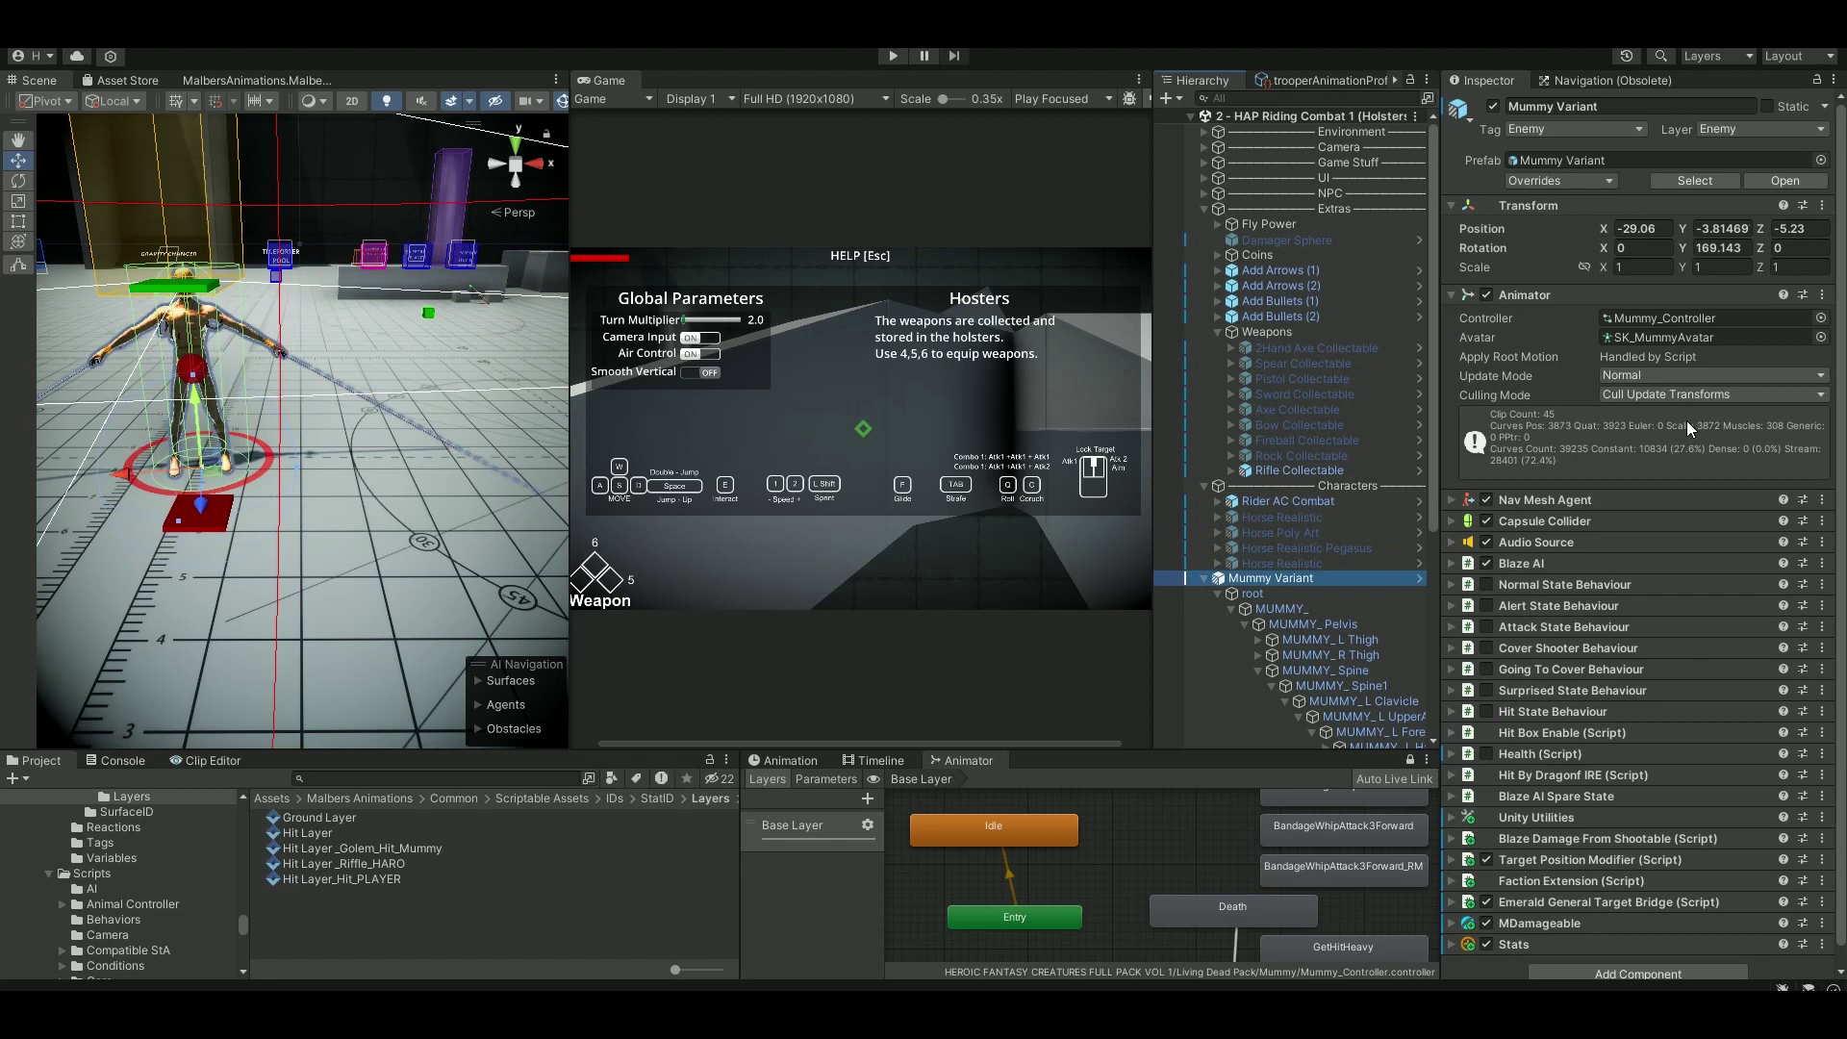
pyautogui.click(1579, 566)
pyautogui.click(1580, 566)
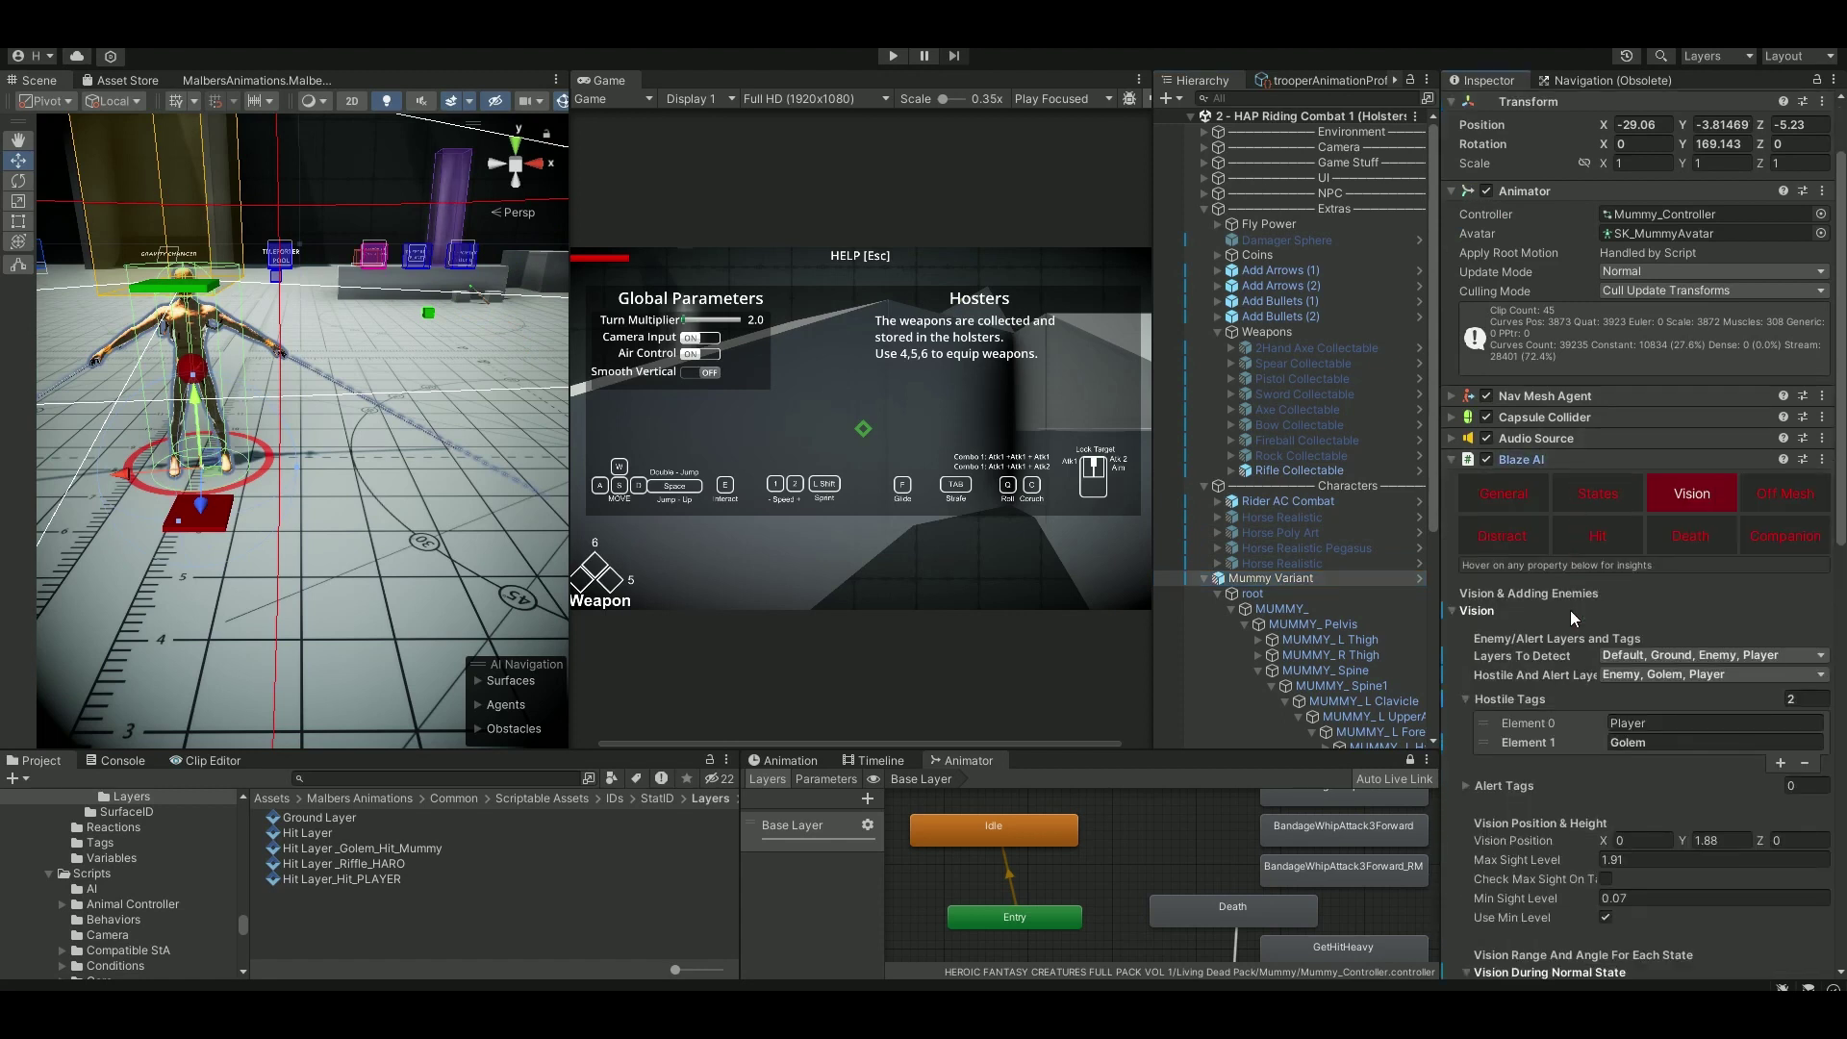
pyautogui.scroll(-2, 1571, 610)
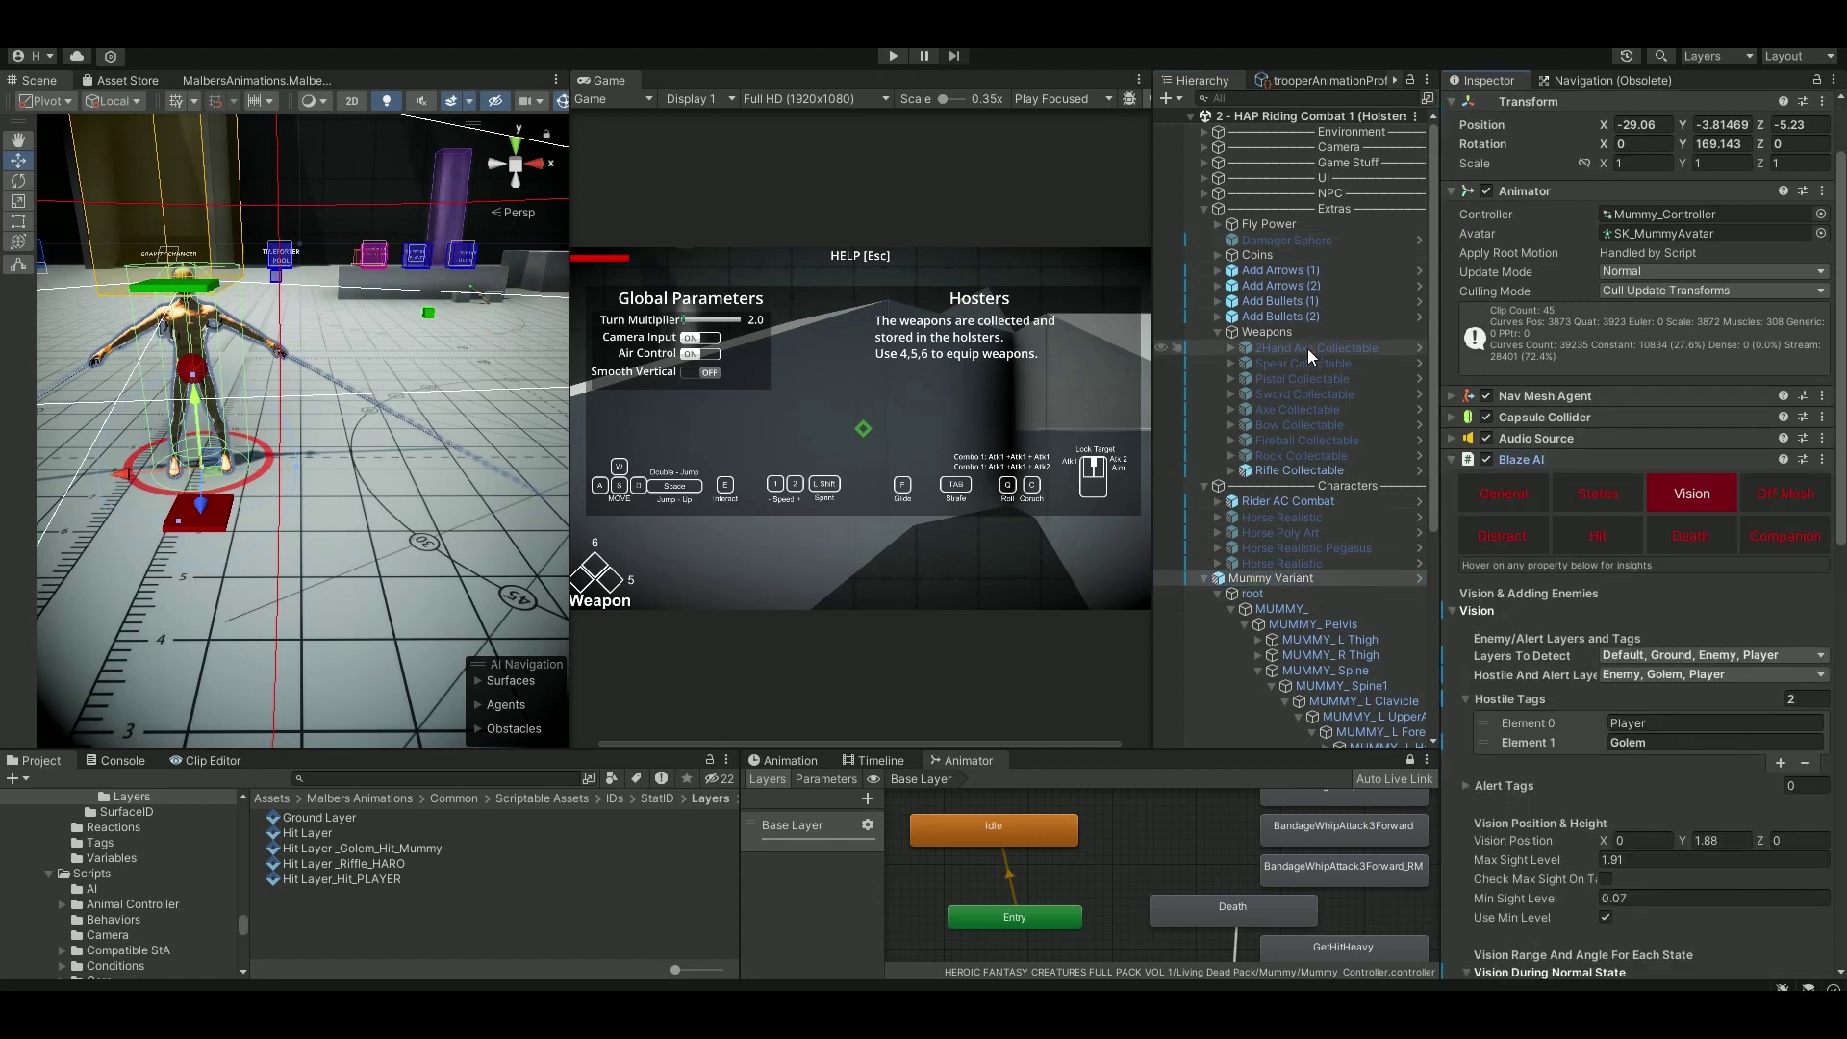
pyautogui.click(1279, 501)
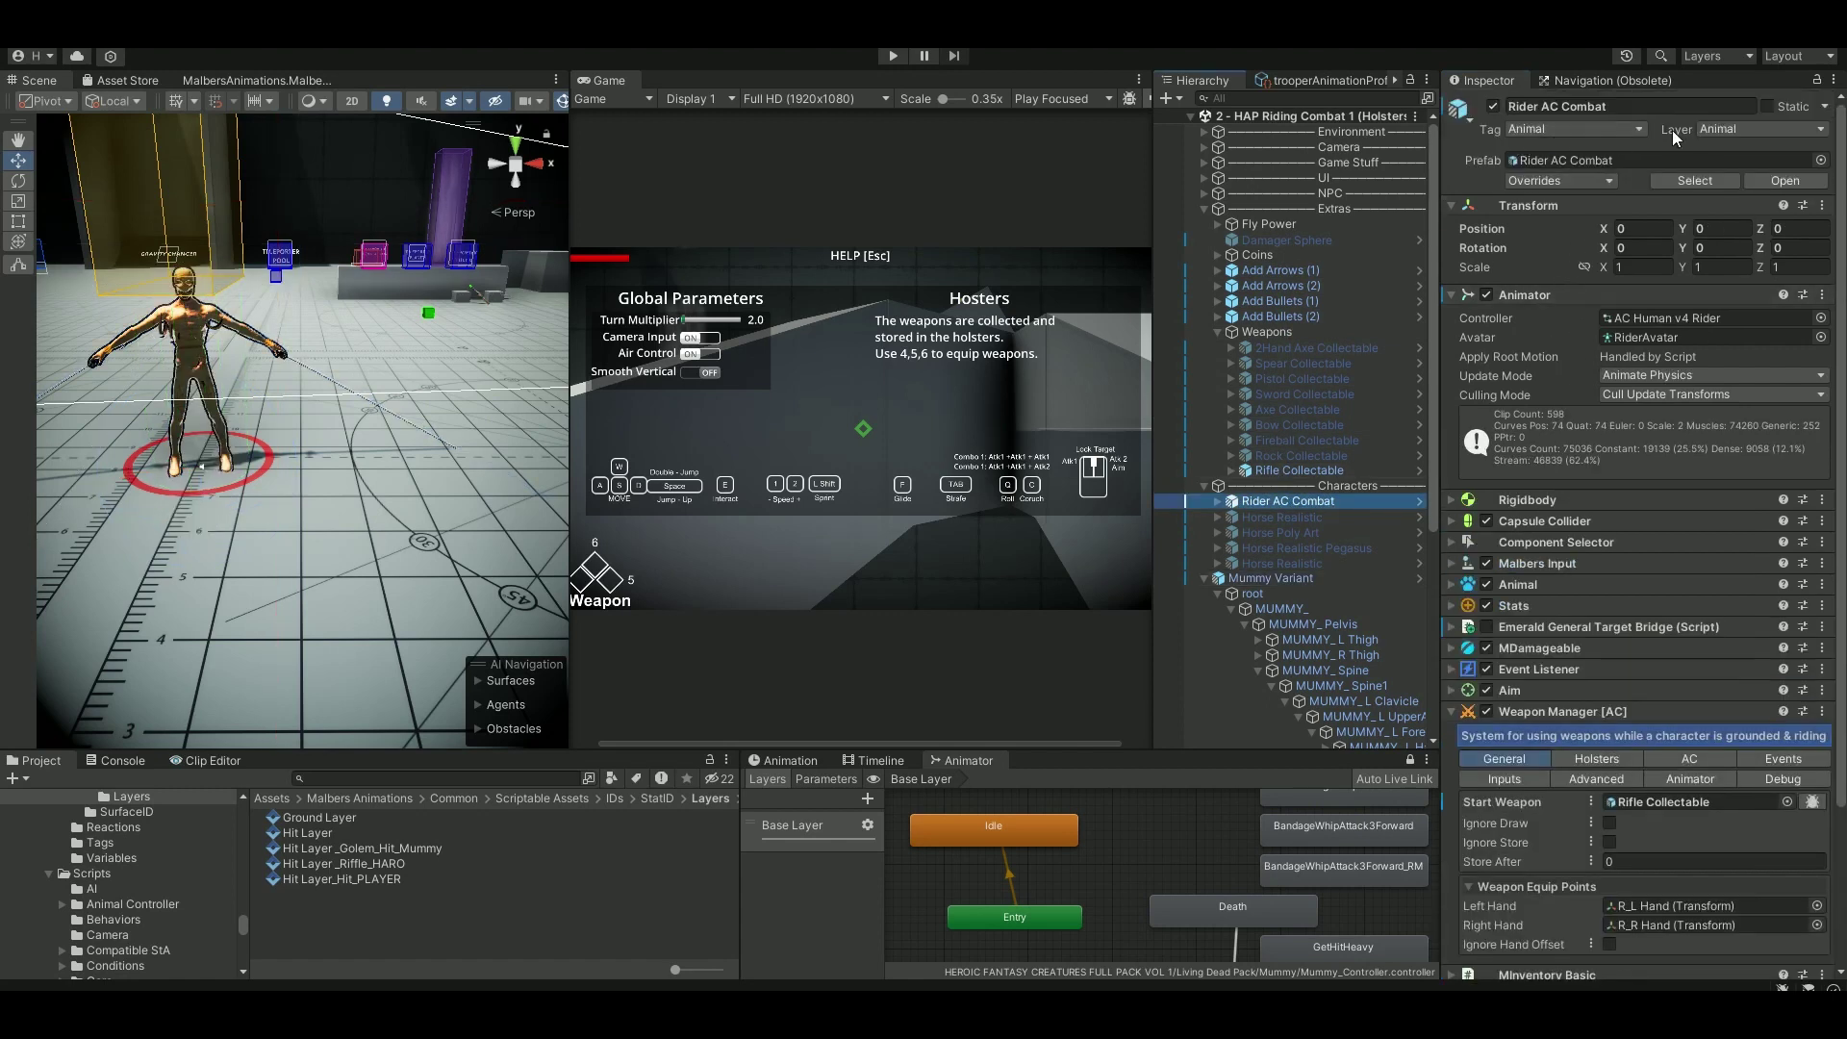
# Add the Animal layer to Layers To Detect in Mummy Variant's Blaze AI vision settings.
pyautogui.click(1286, 577)
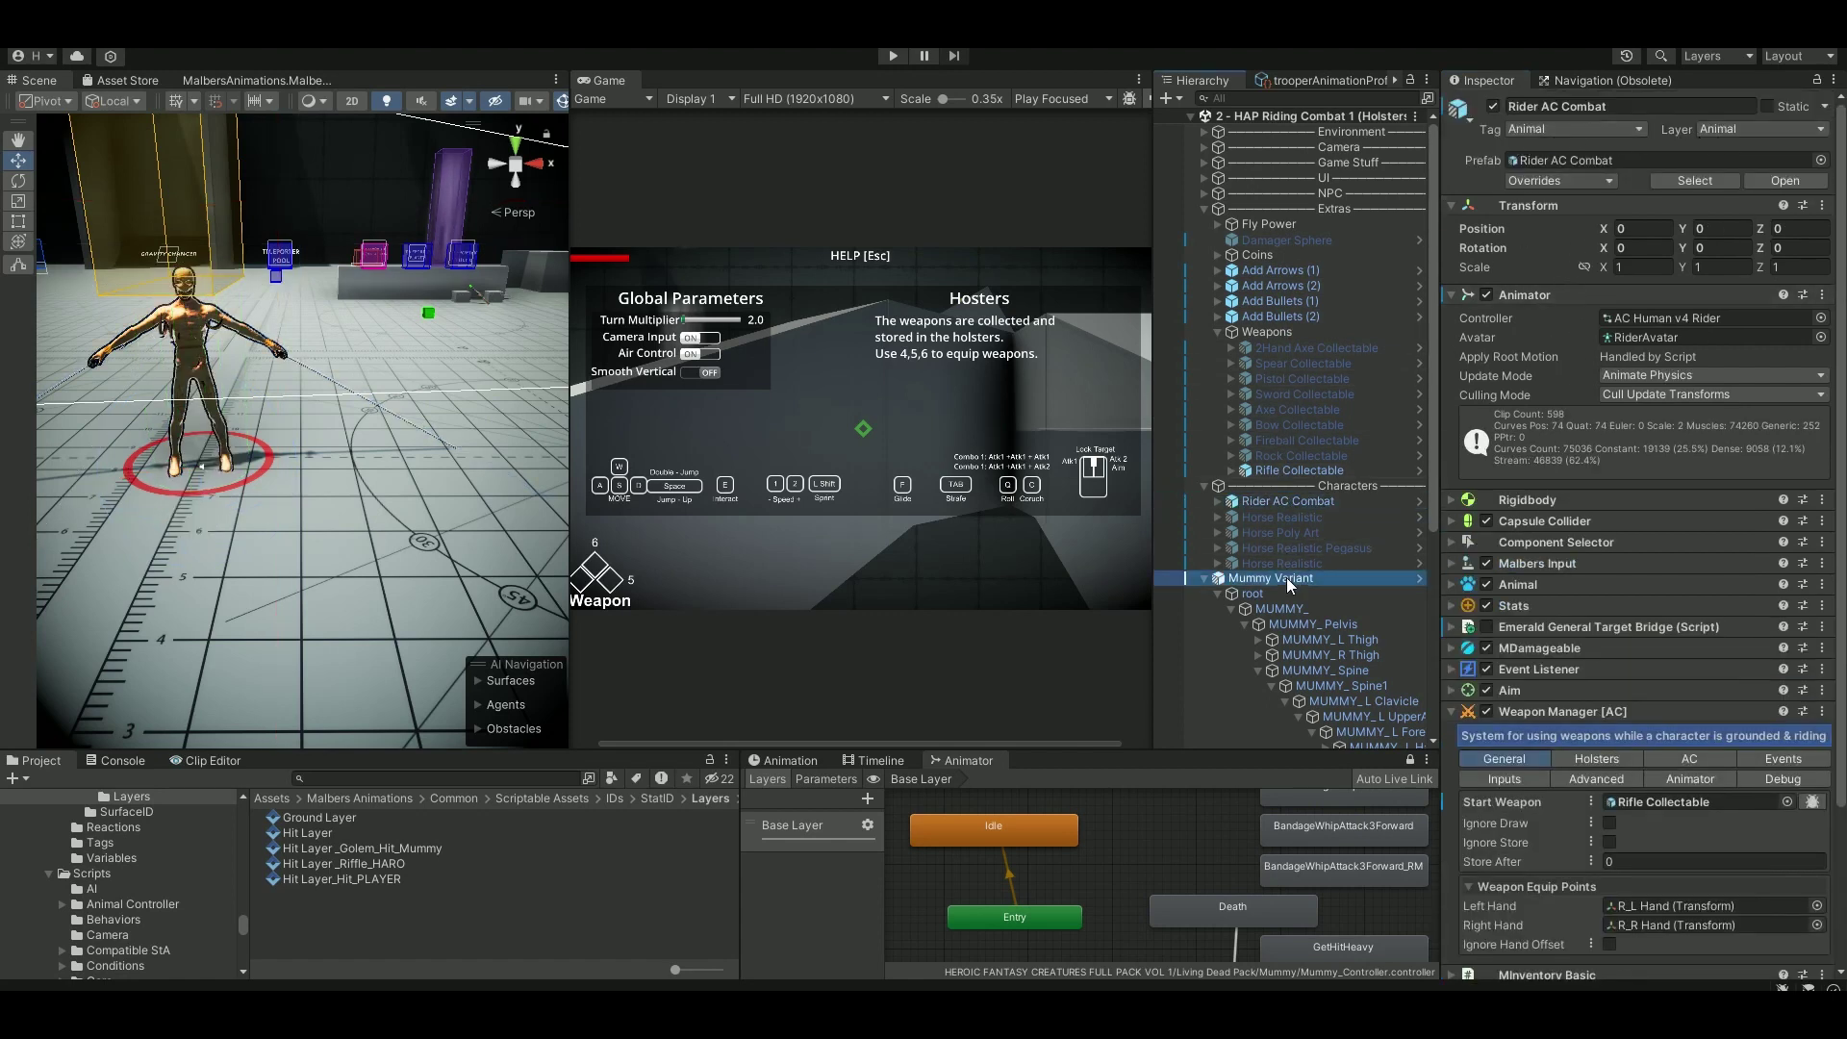
pyautogui.scroll(-3, 1624, 662)
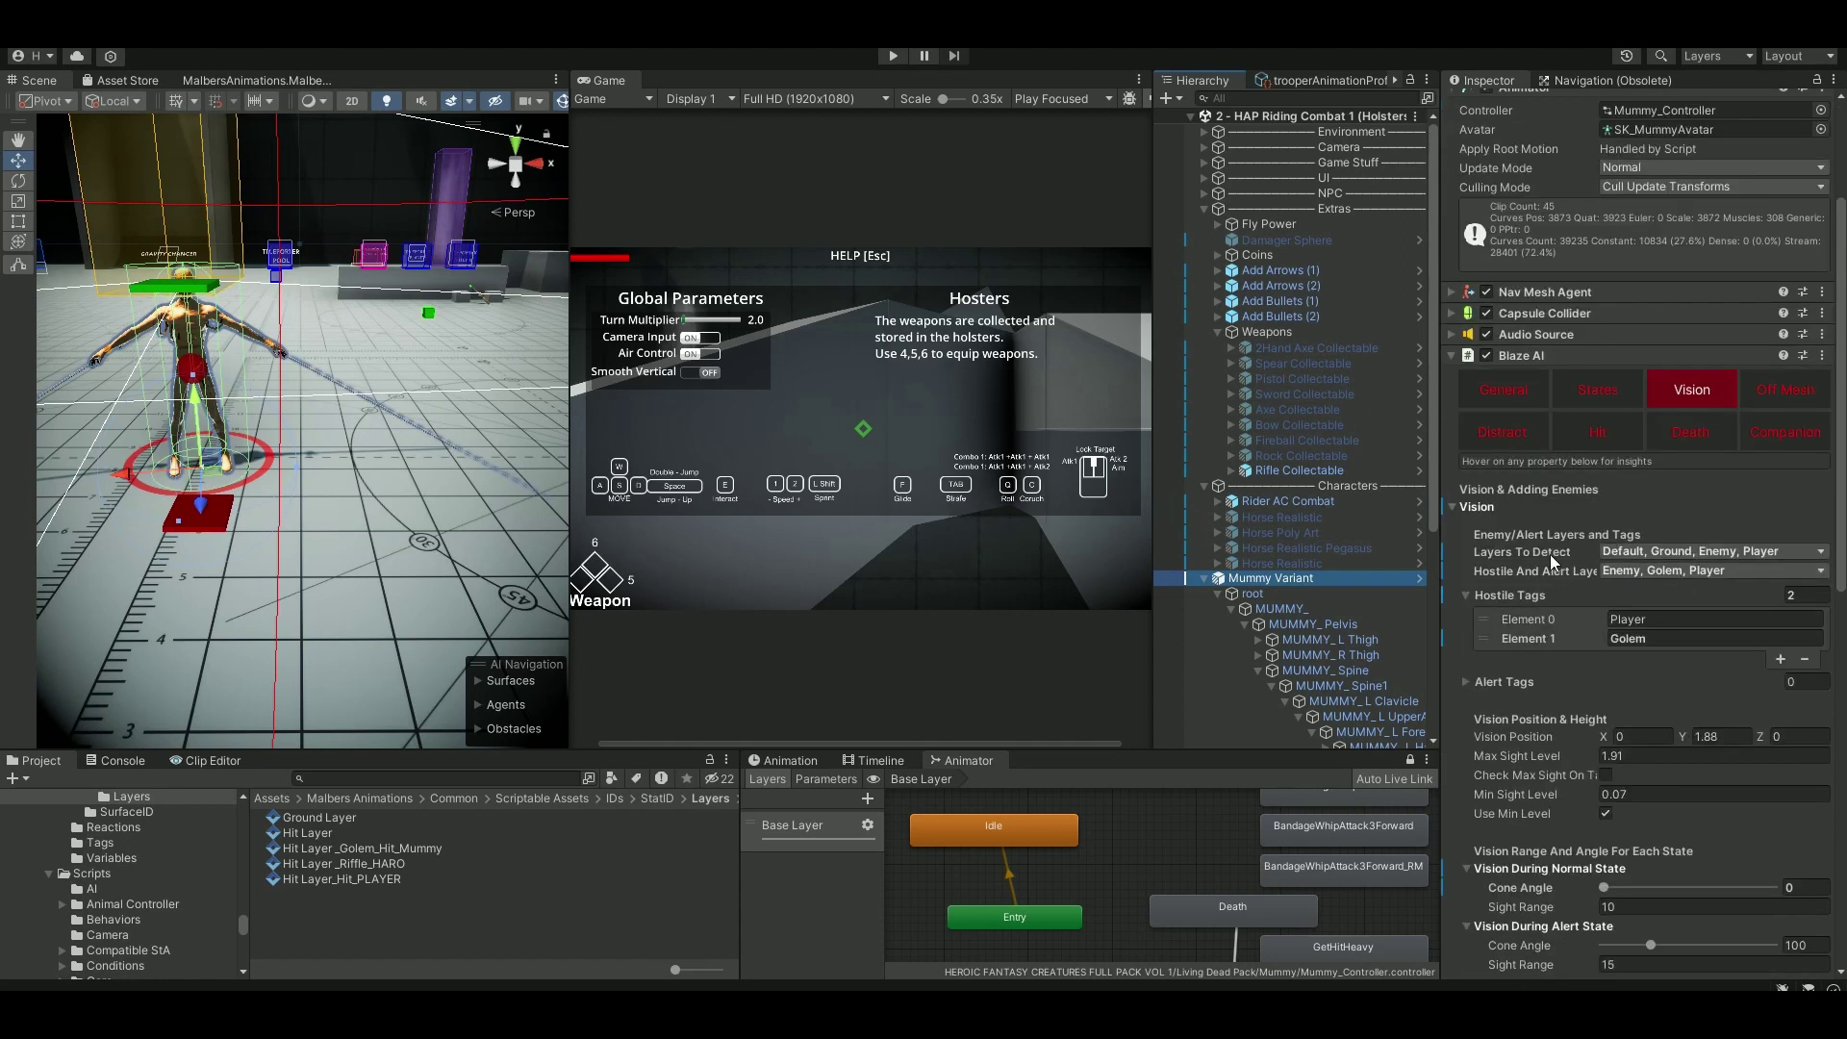
pyautogui.click(1687, 552)
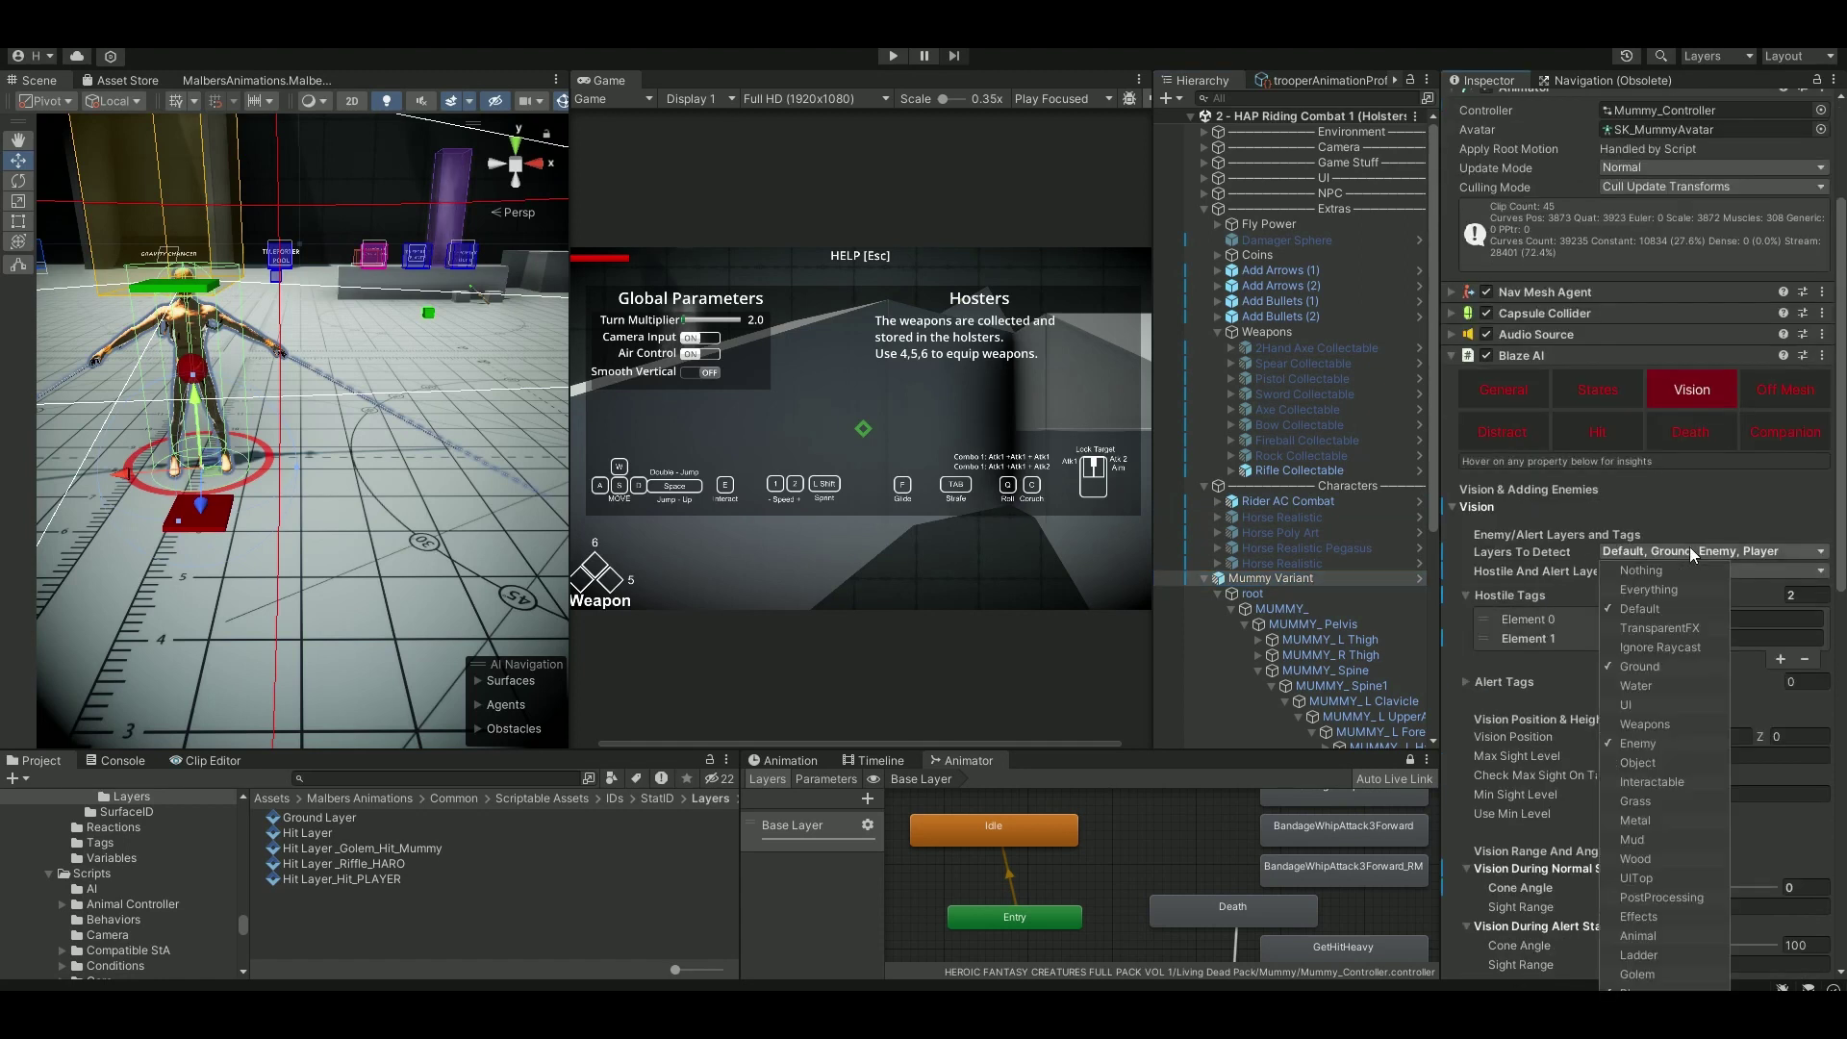
pyautogui.click(1668, 938)
pyautogui.click(1734, 511)
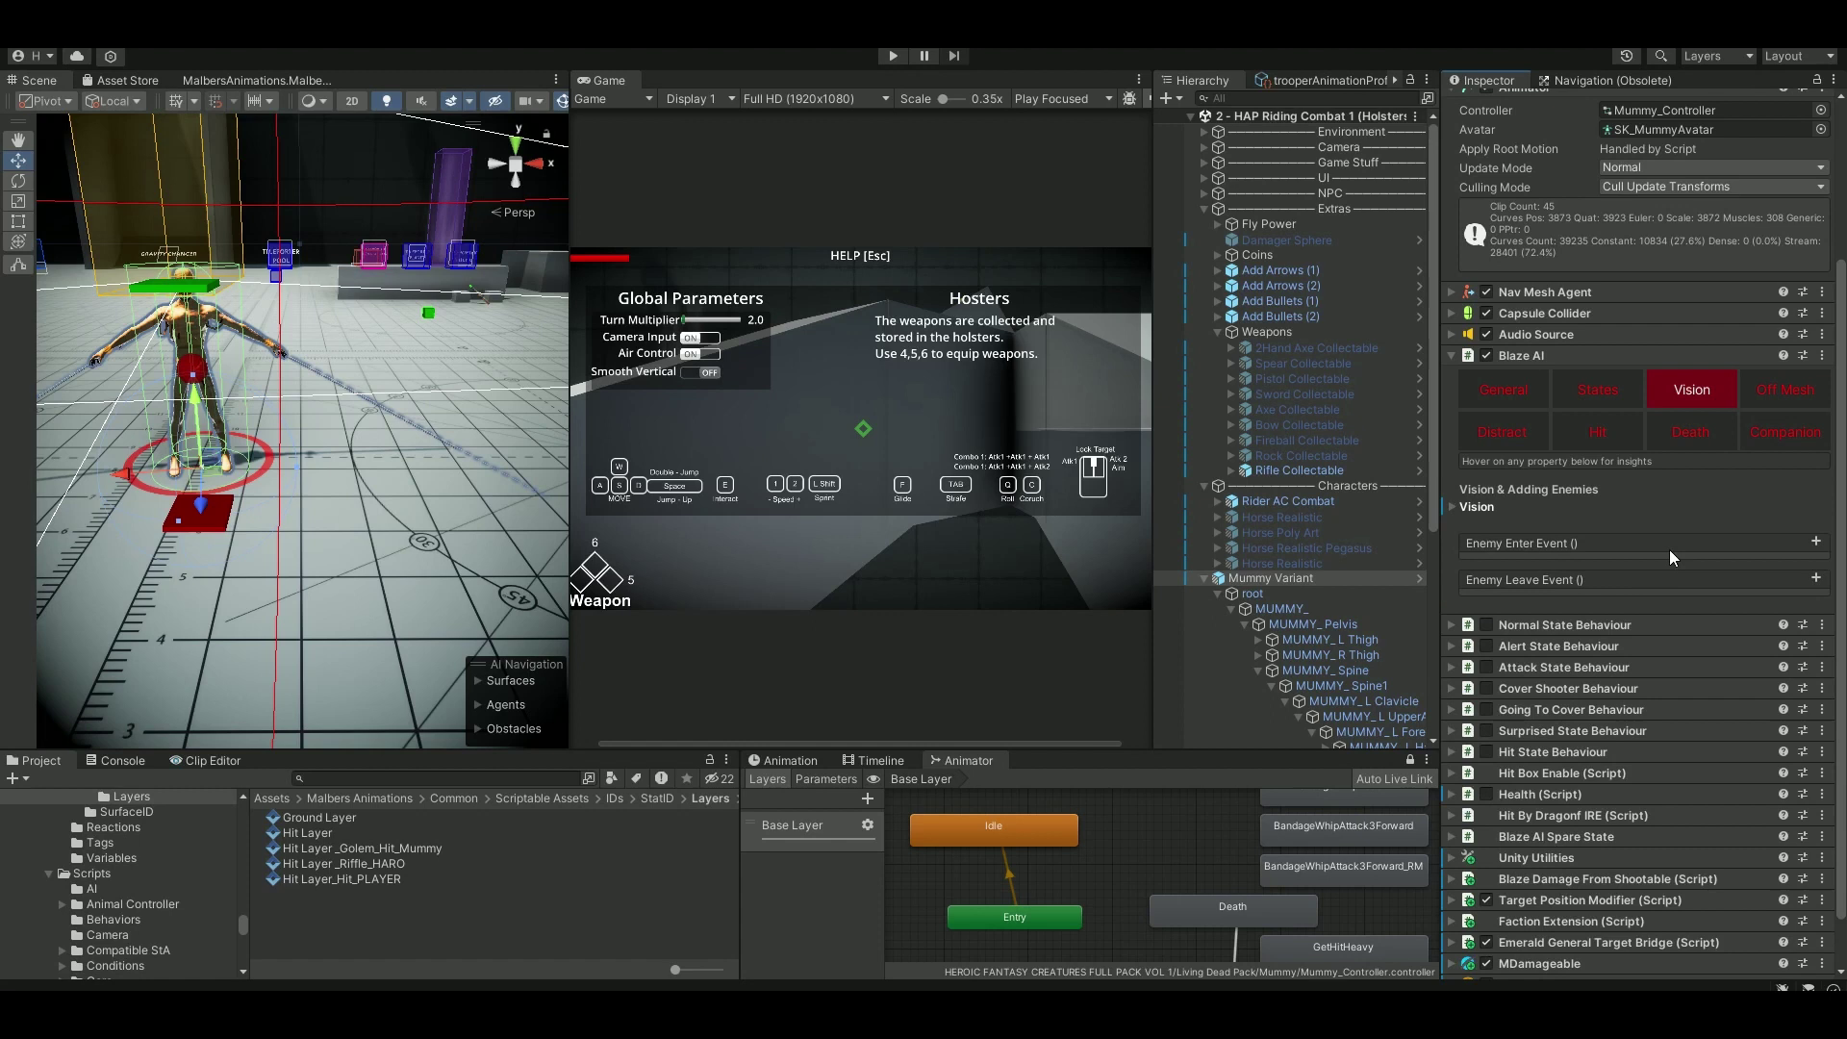
pyautogui.click(1452, 507)
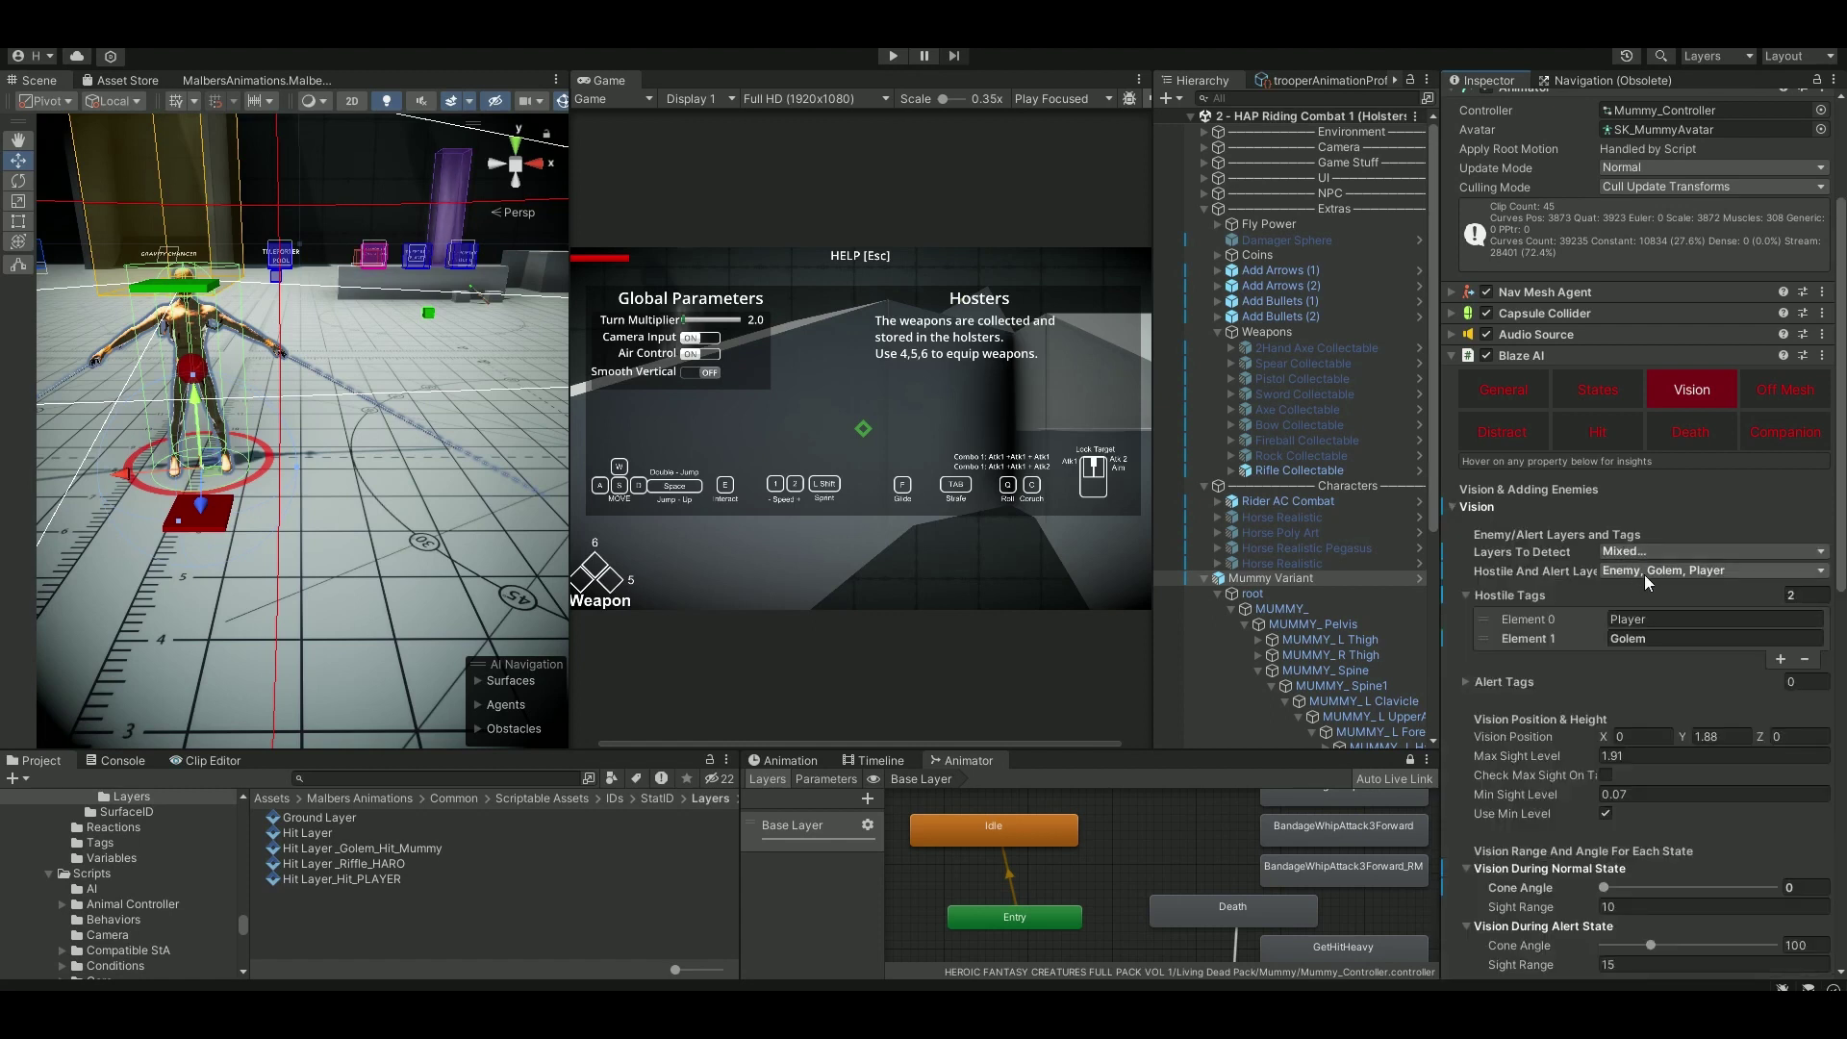
# Add the Animal layer to Mummy Variant's Hostile And Alert Layers and add a third hostile tag named Animal.
pyautogui.click(1713, 571)
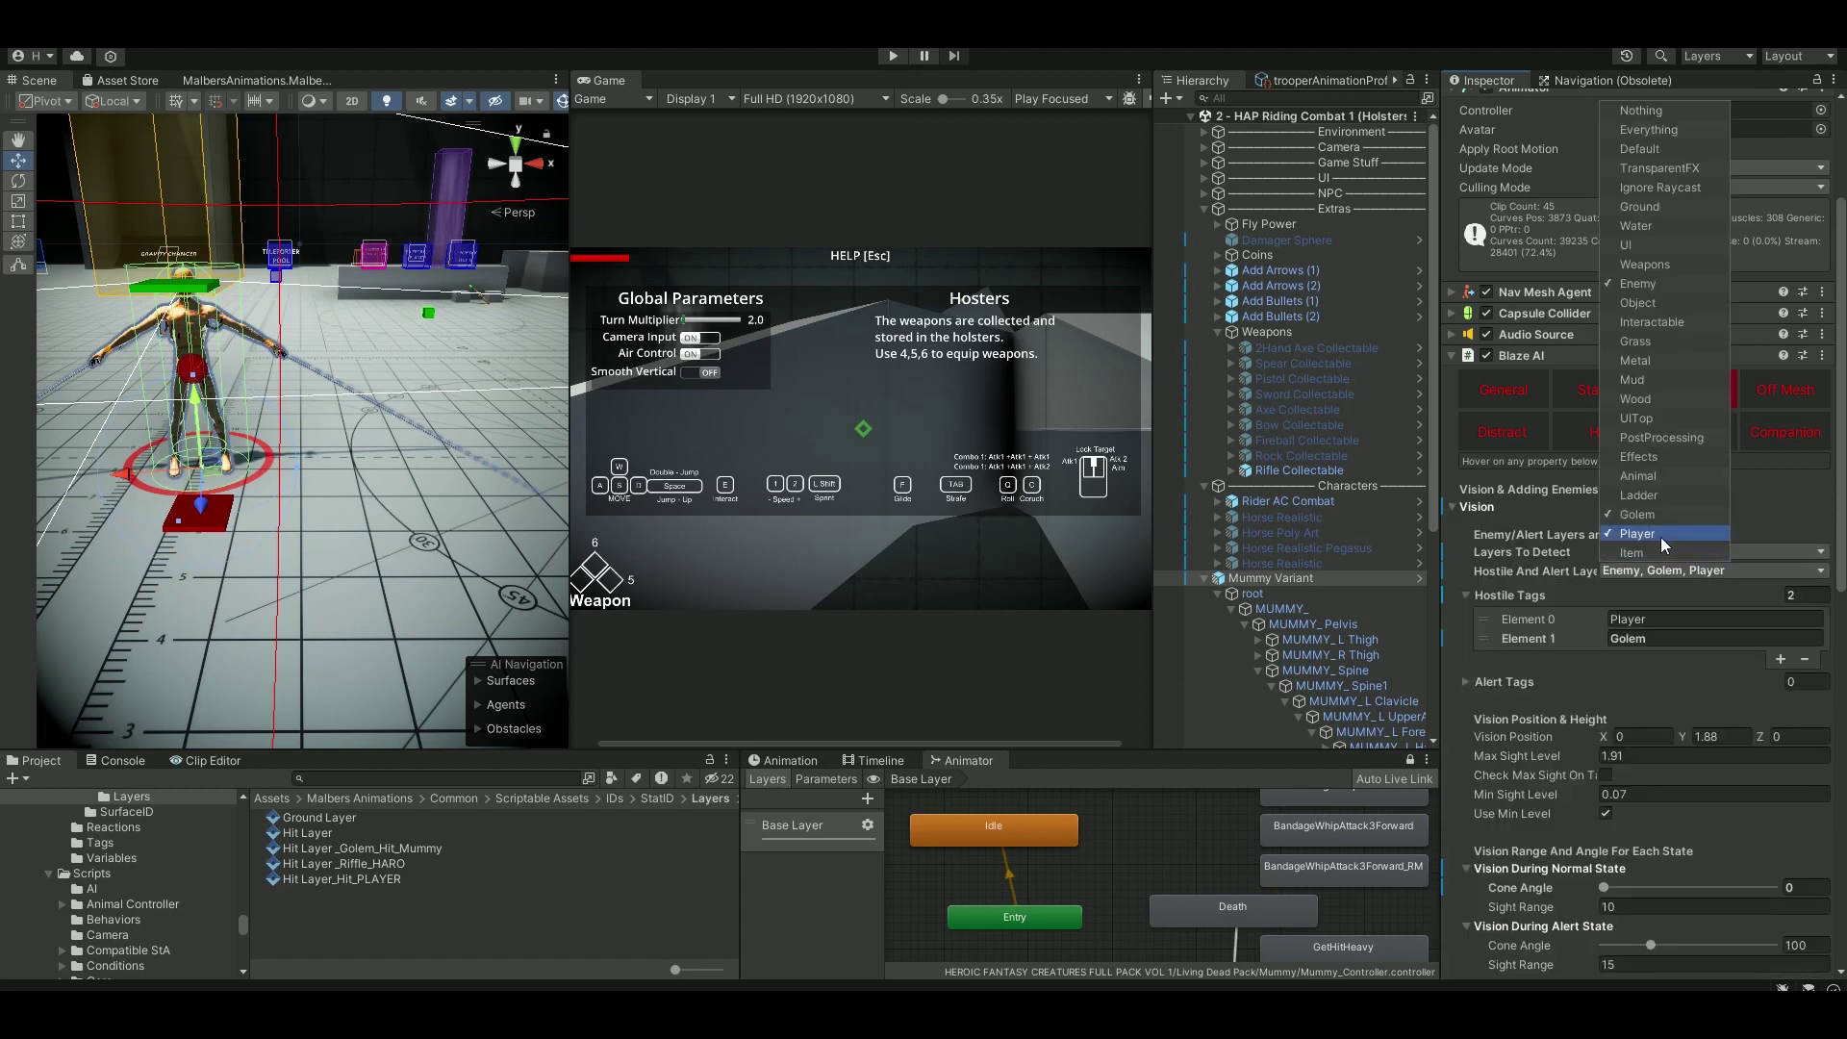
pyautogui.click(1651, 477)
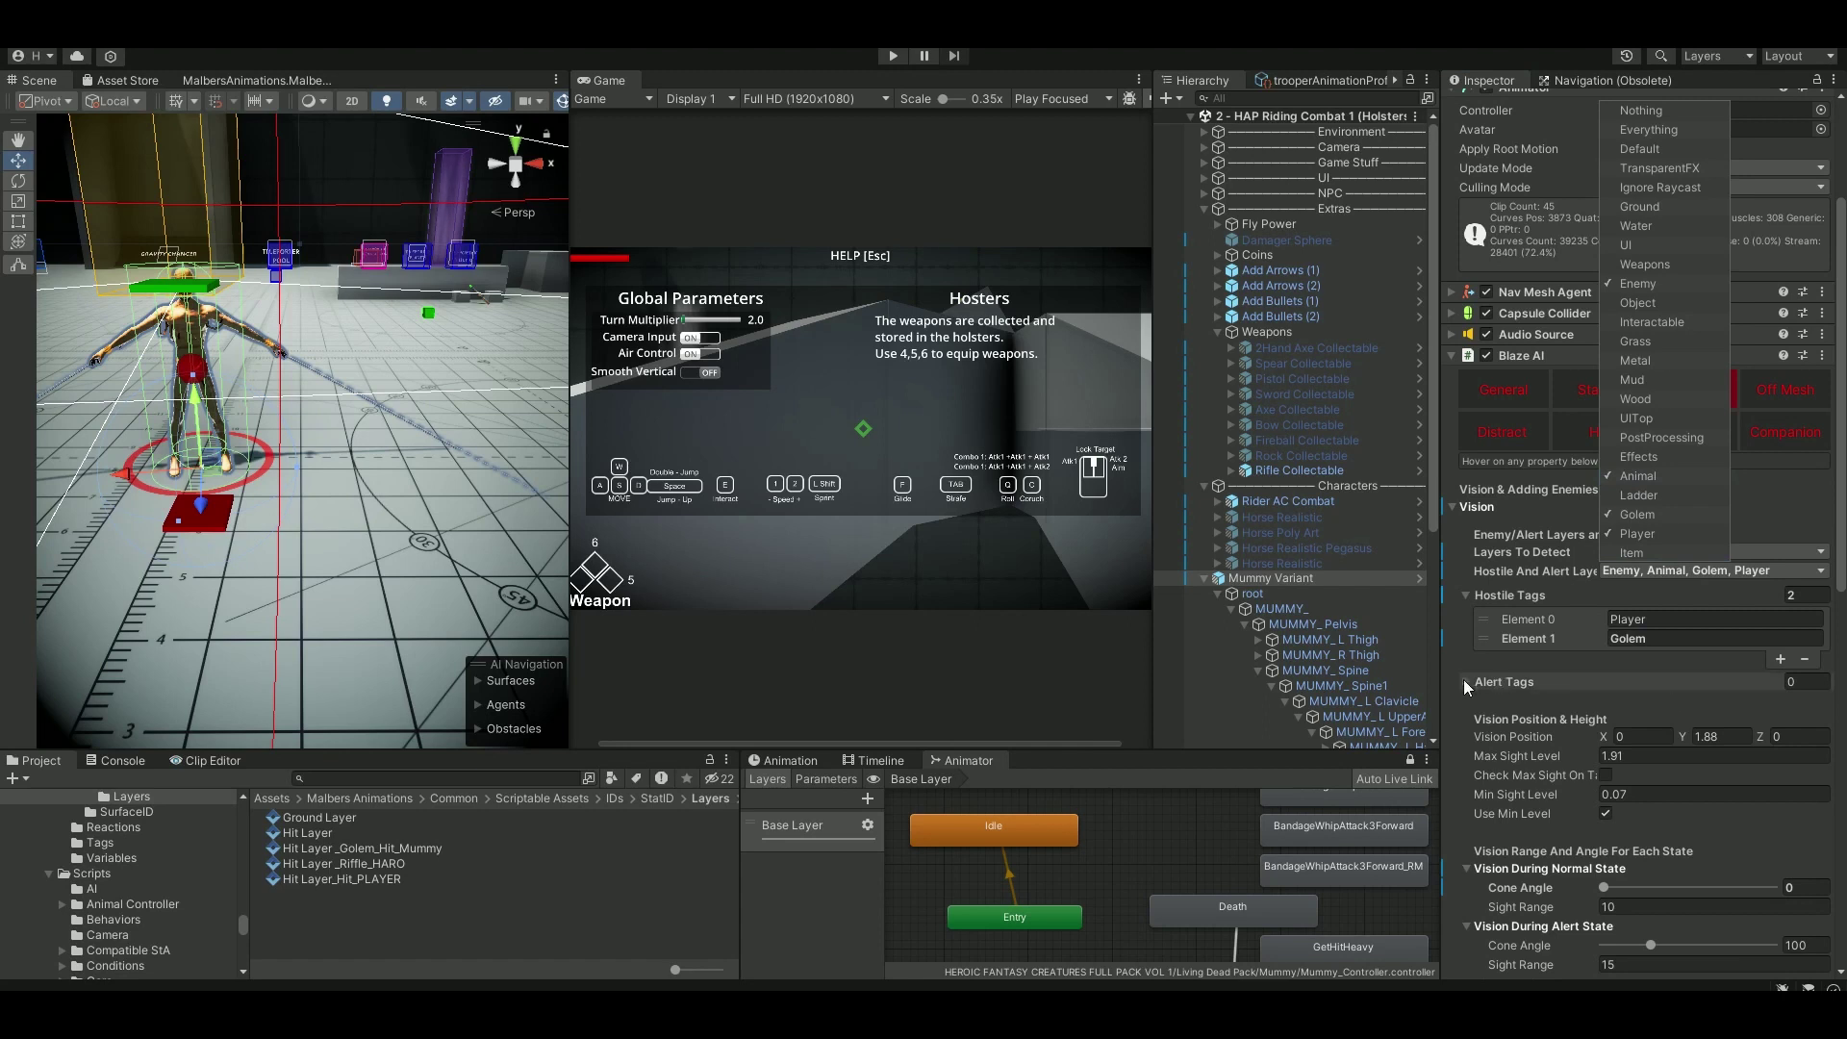
pyautogui.click(1493, 654)
pyautogui.click(1781, 660)
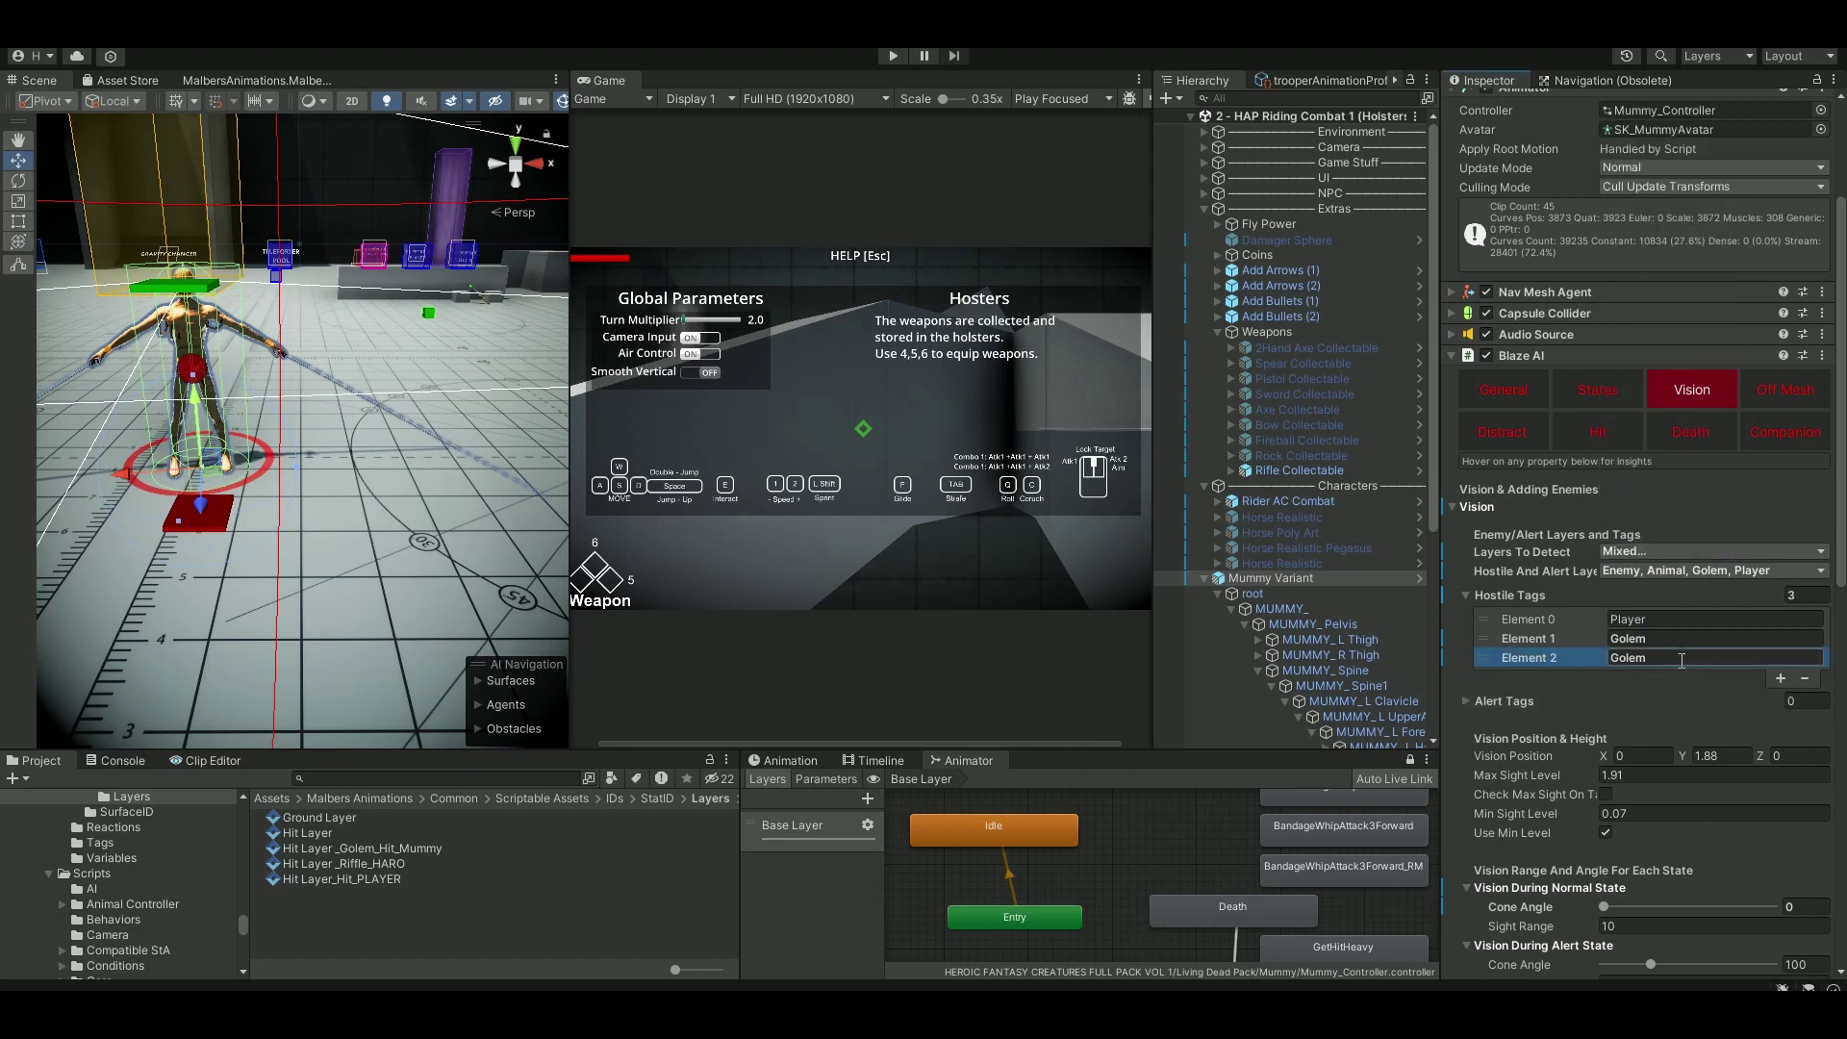
pyautogui.click(1538, 654)
pyautogui.write('Animal')
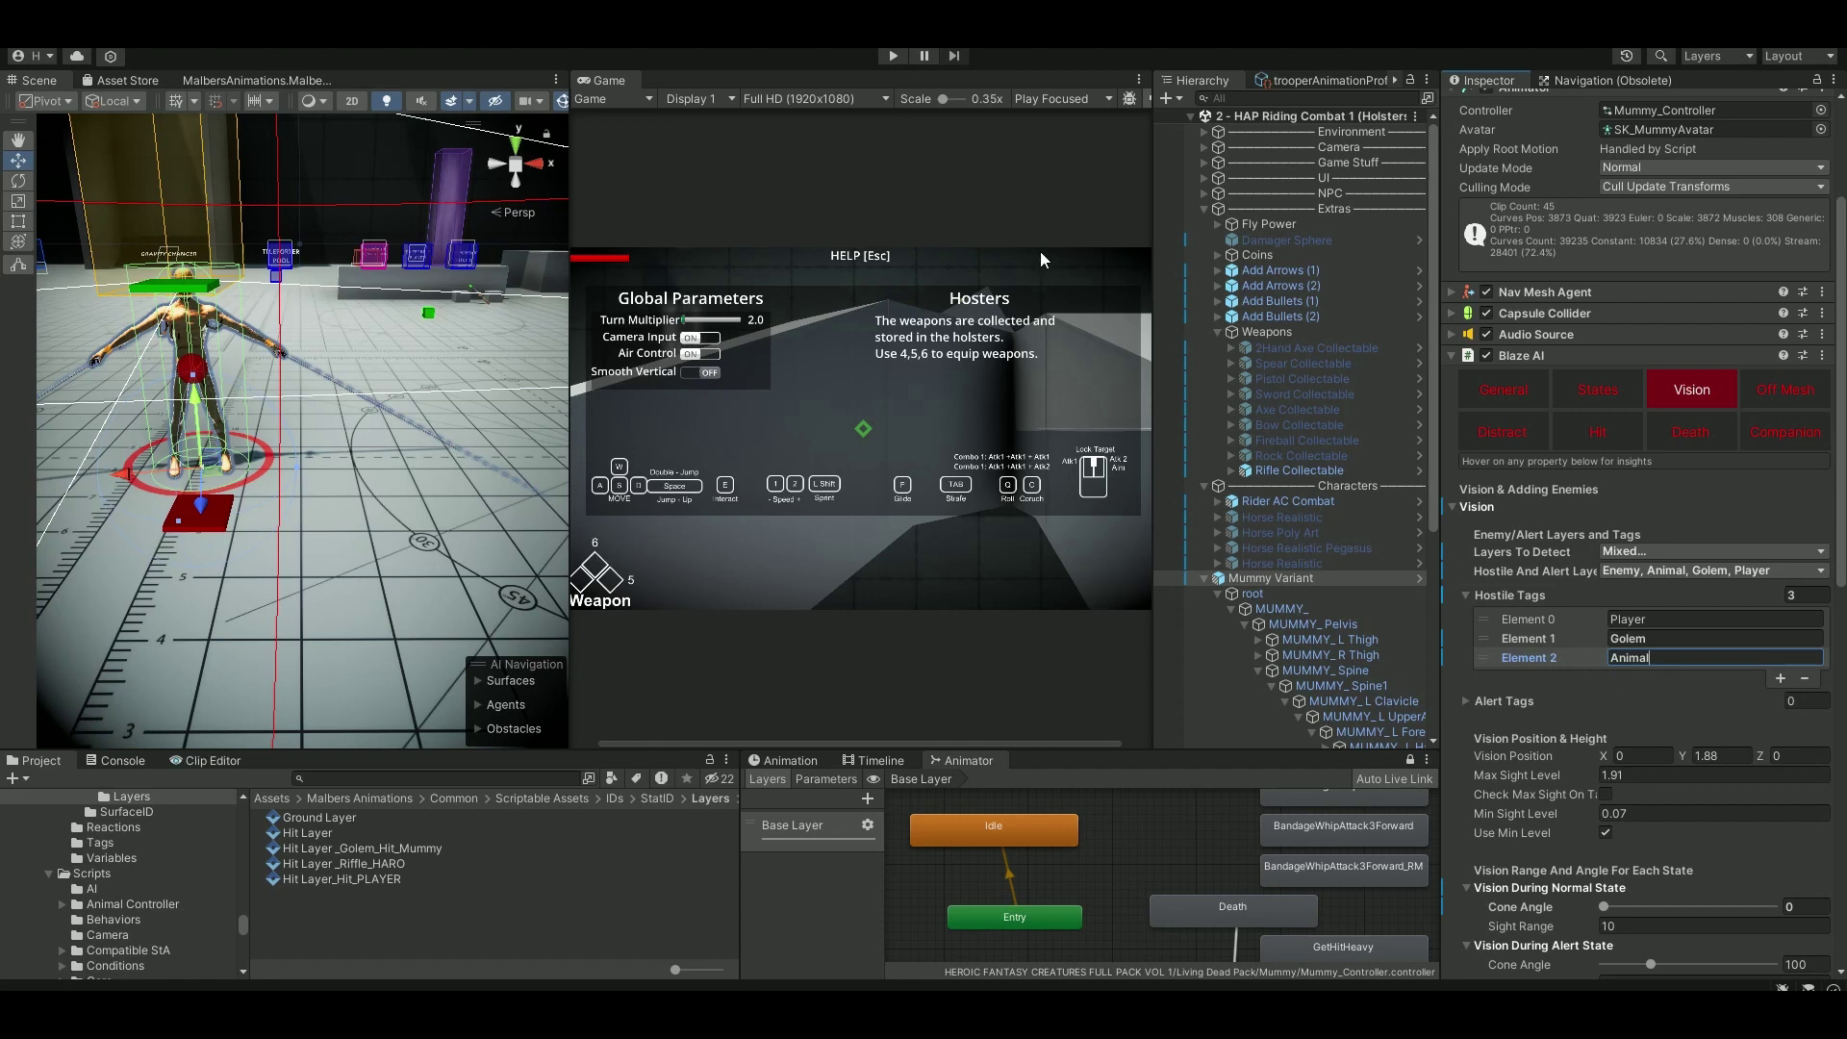
# Enter Play mode and run the rider with the rifle around the mummy to test its enemy detection.
pyautogui.click(893, 55)
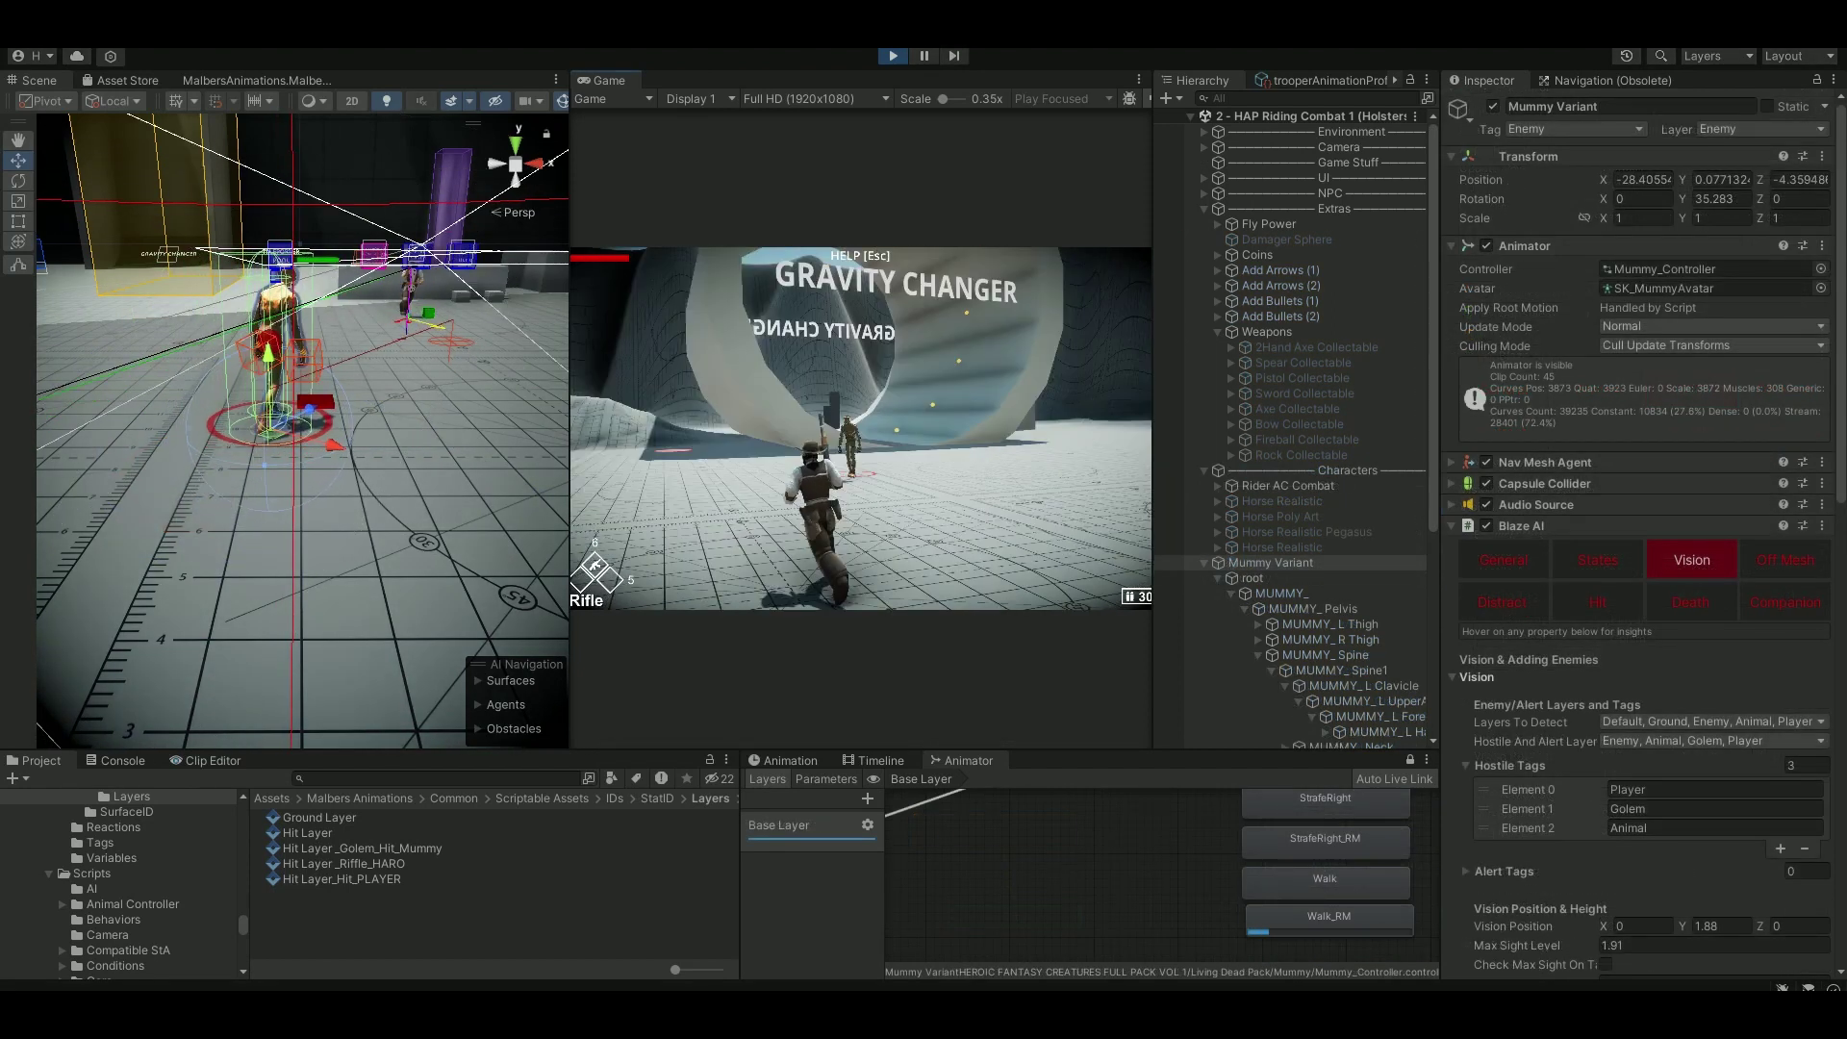
pyautogui.press('w')
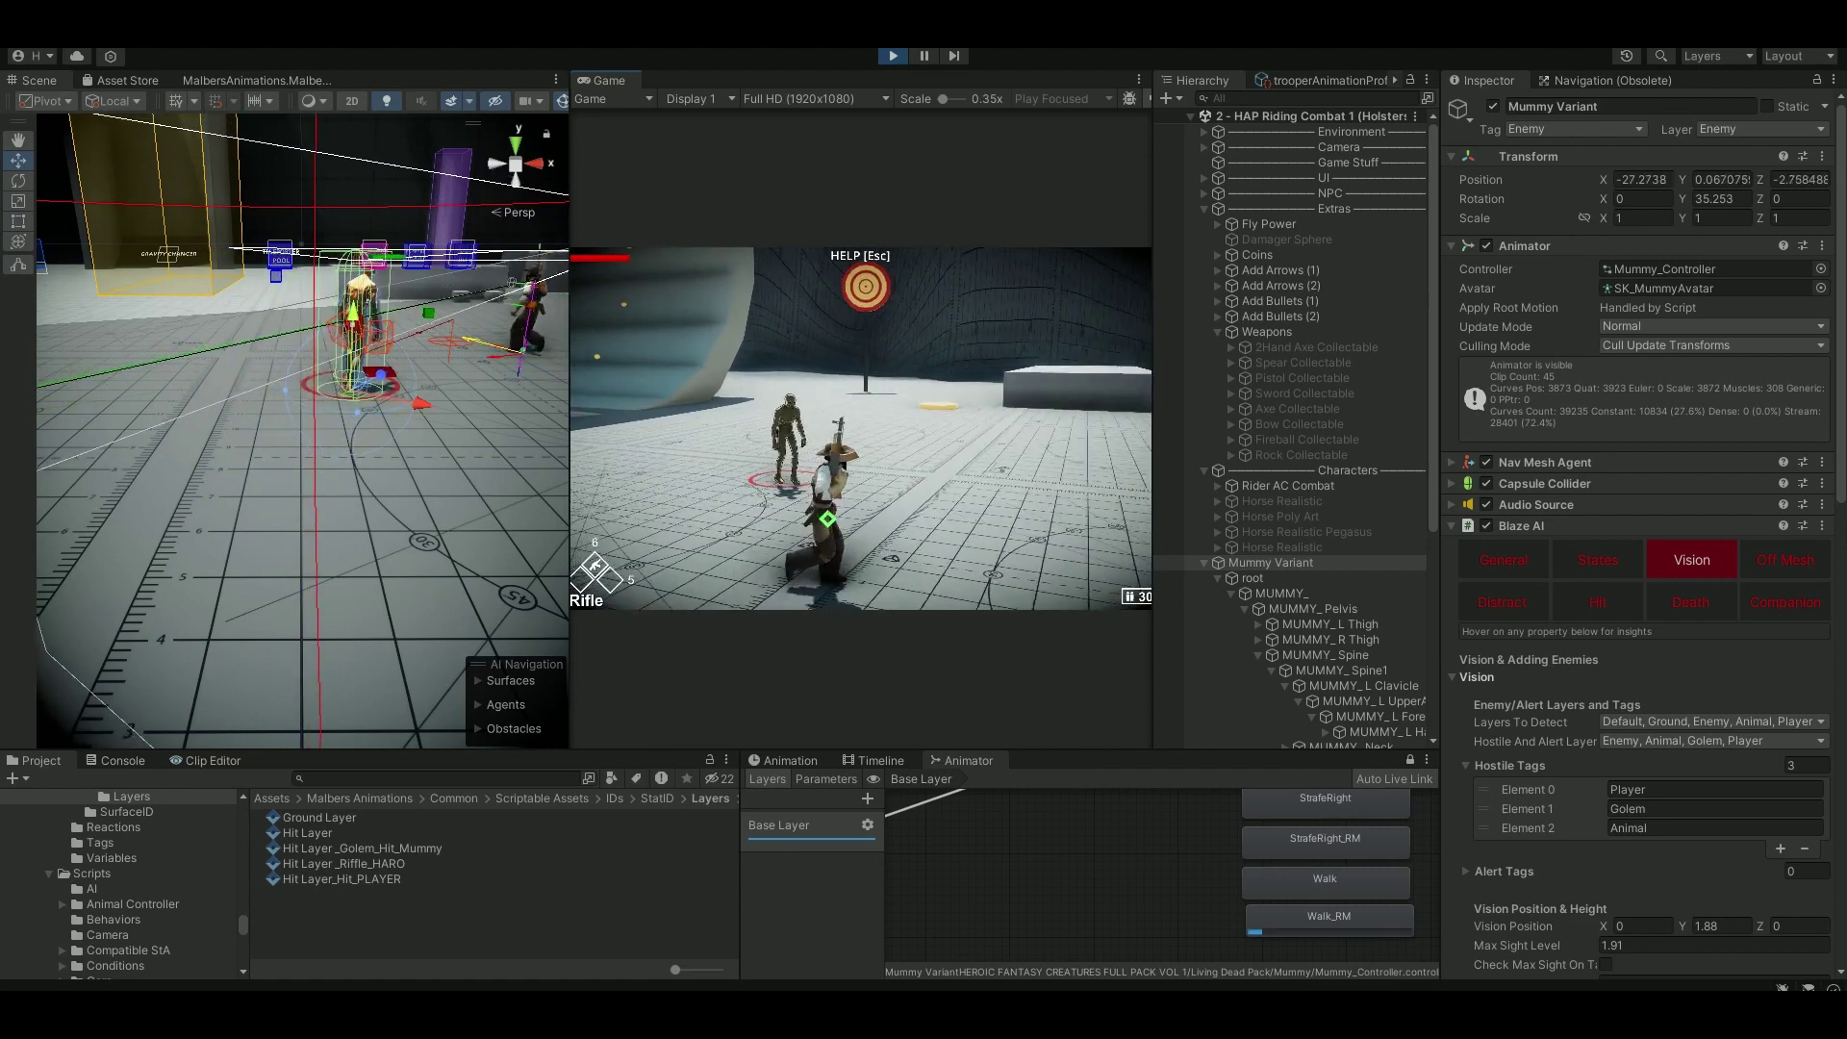
pyautogui.press('w')
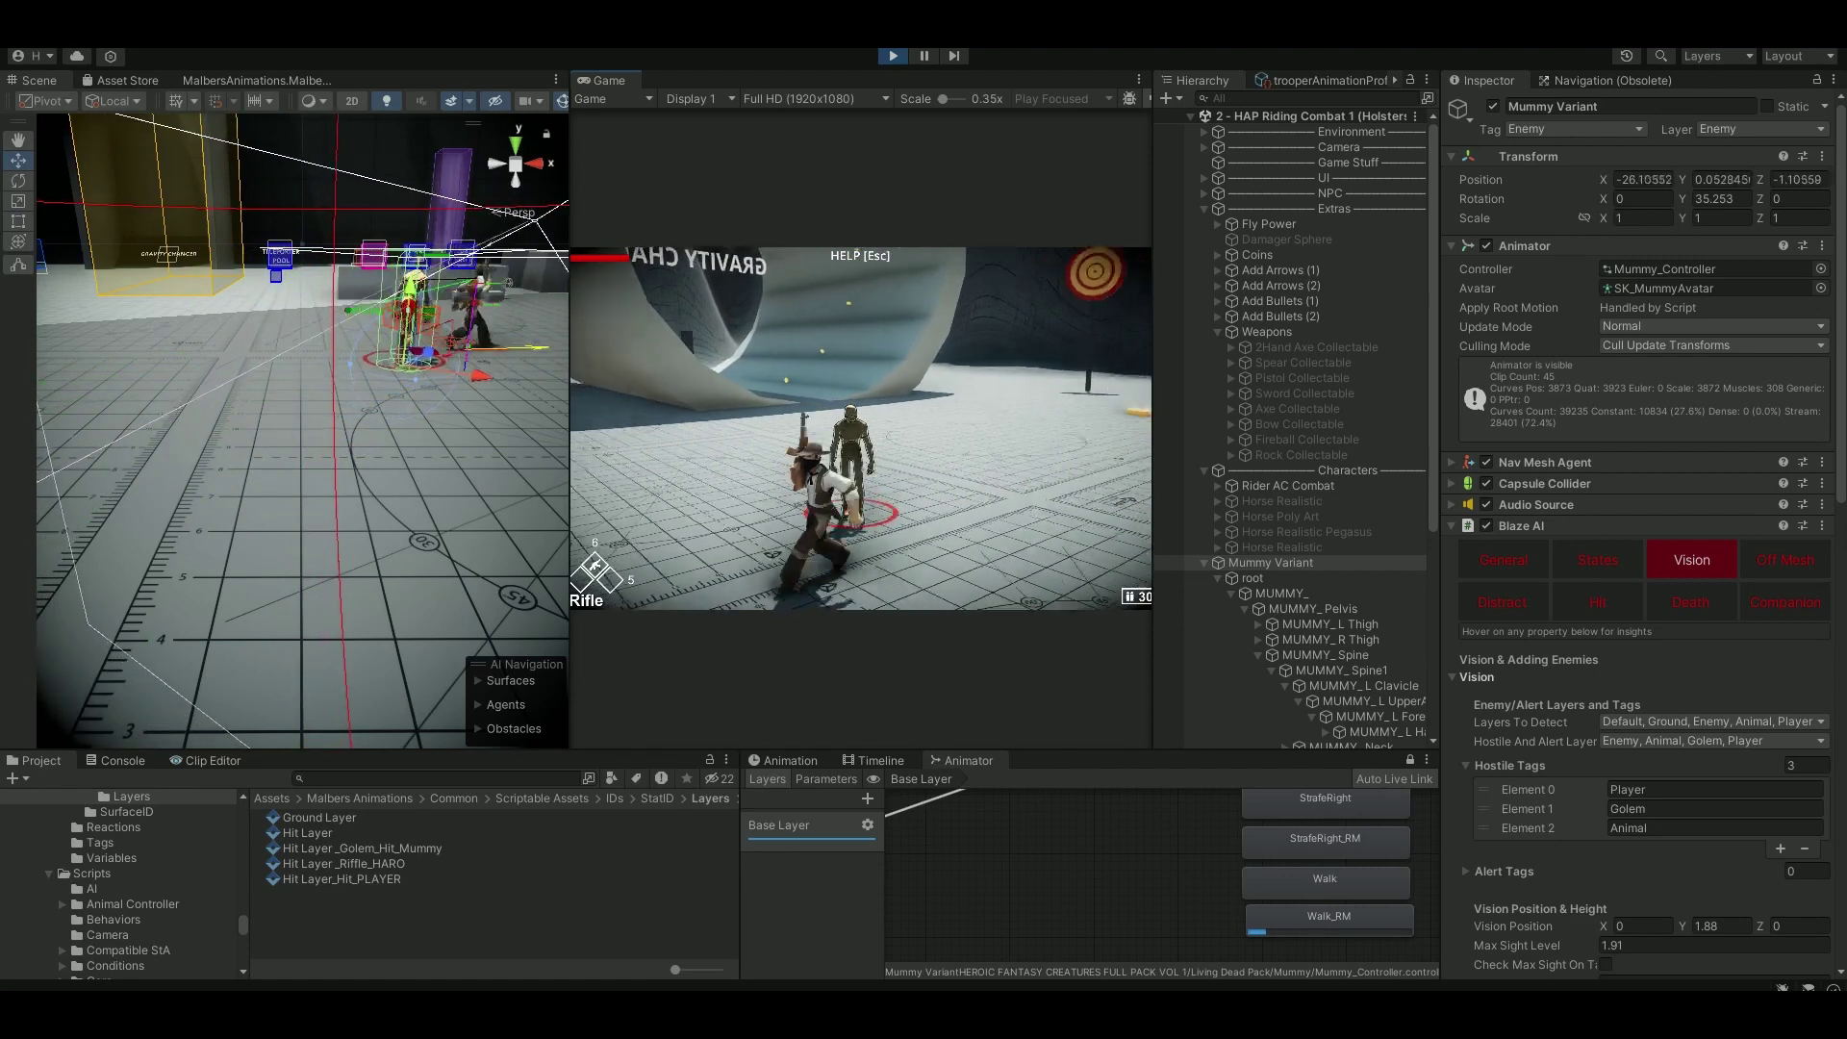
pyautogui.press('w')
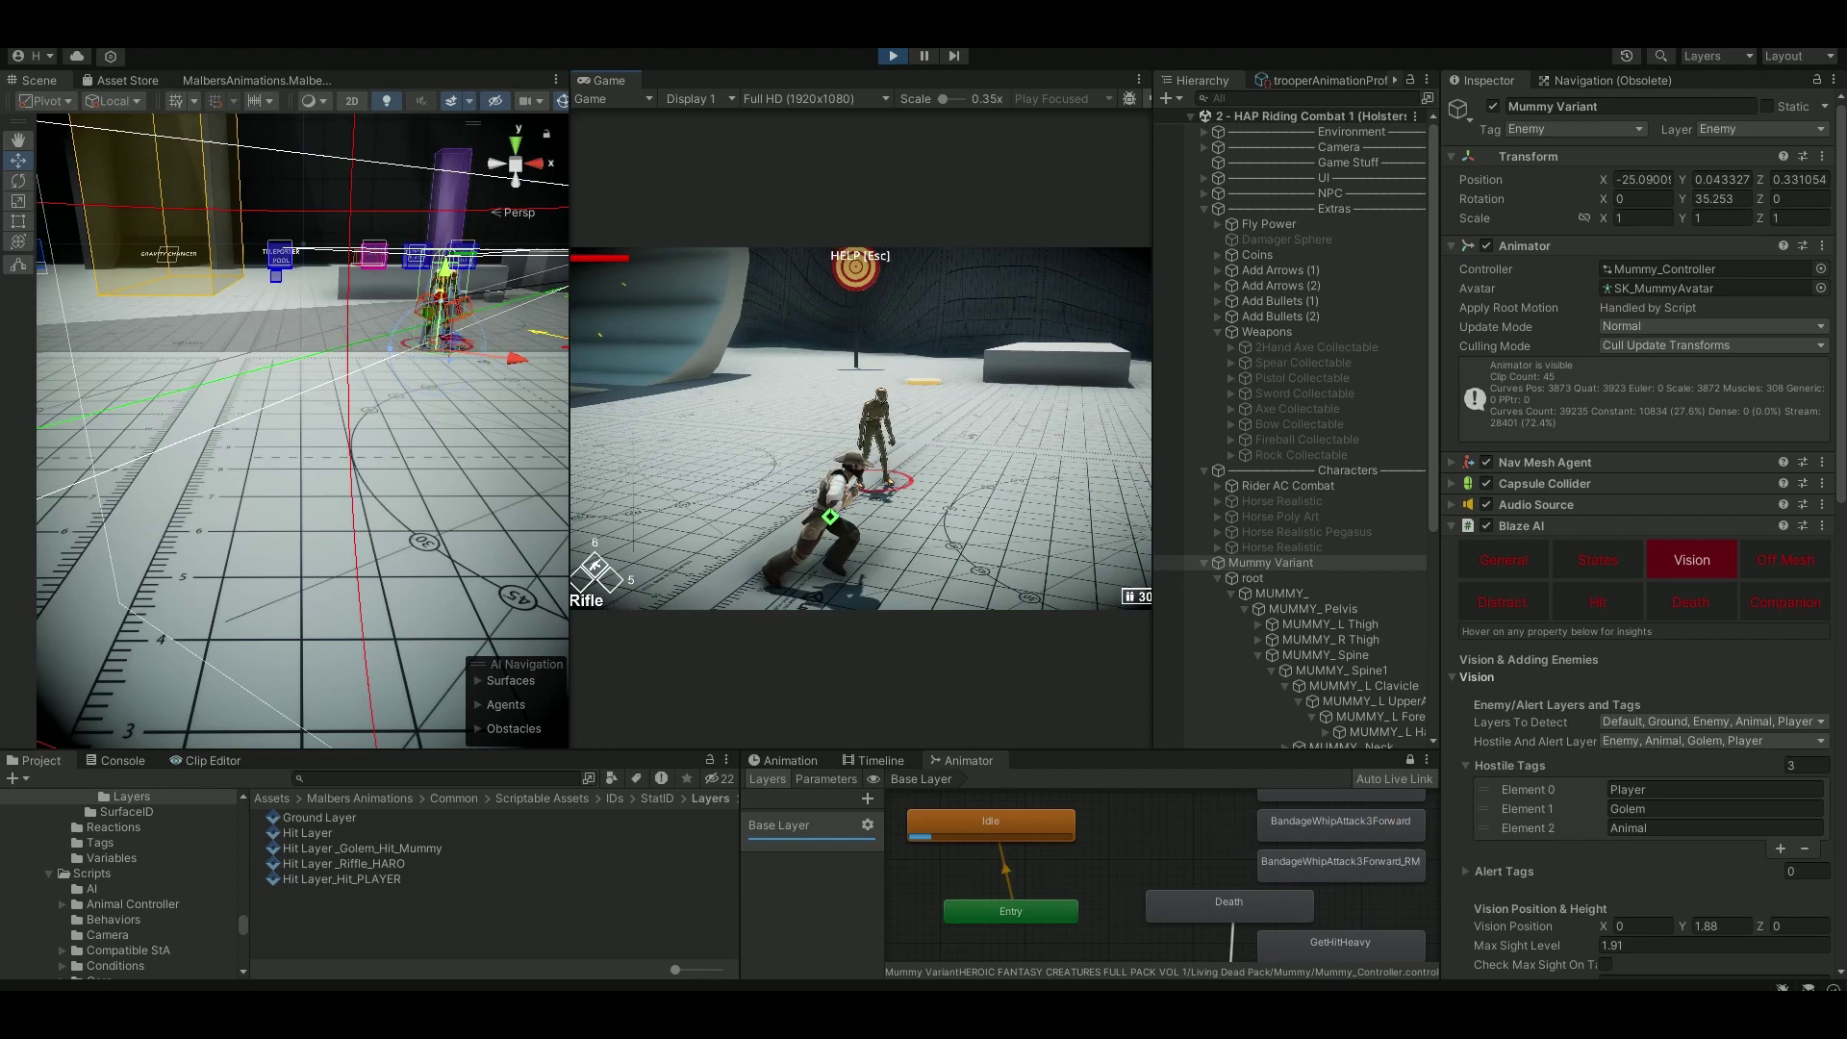
pyautogui.press('w')
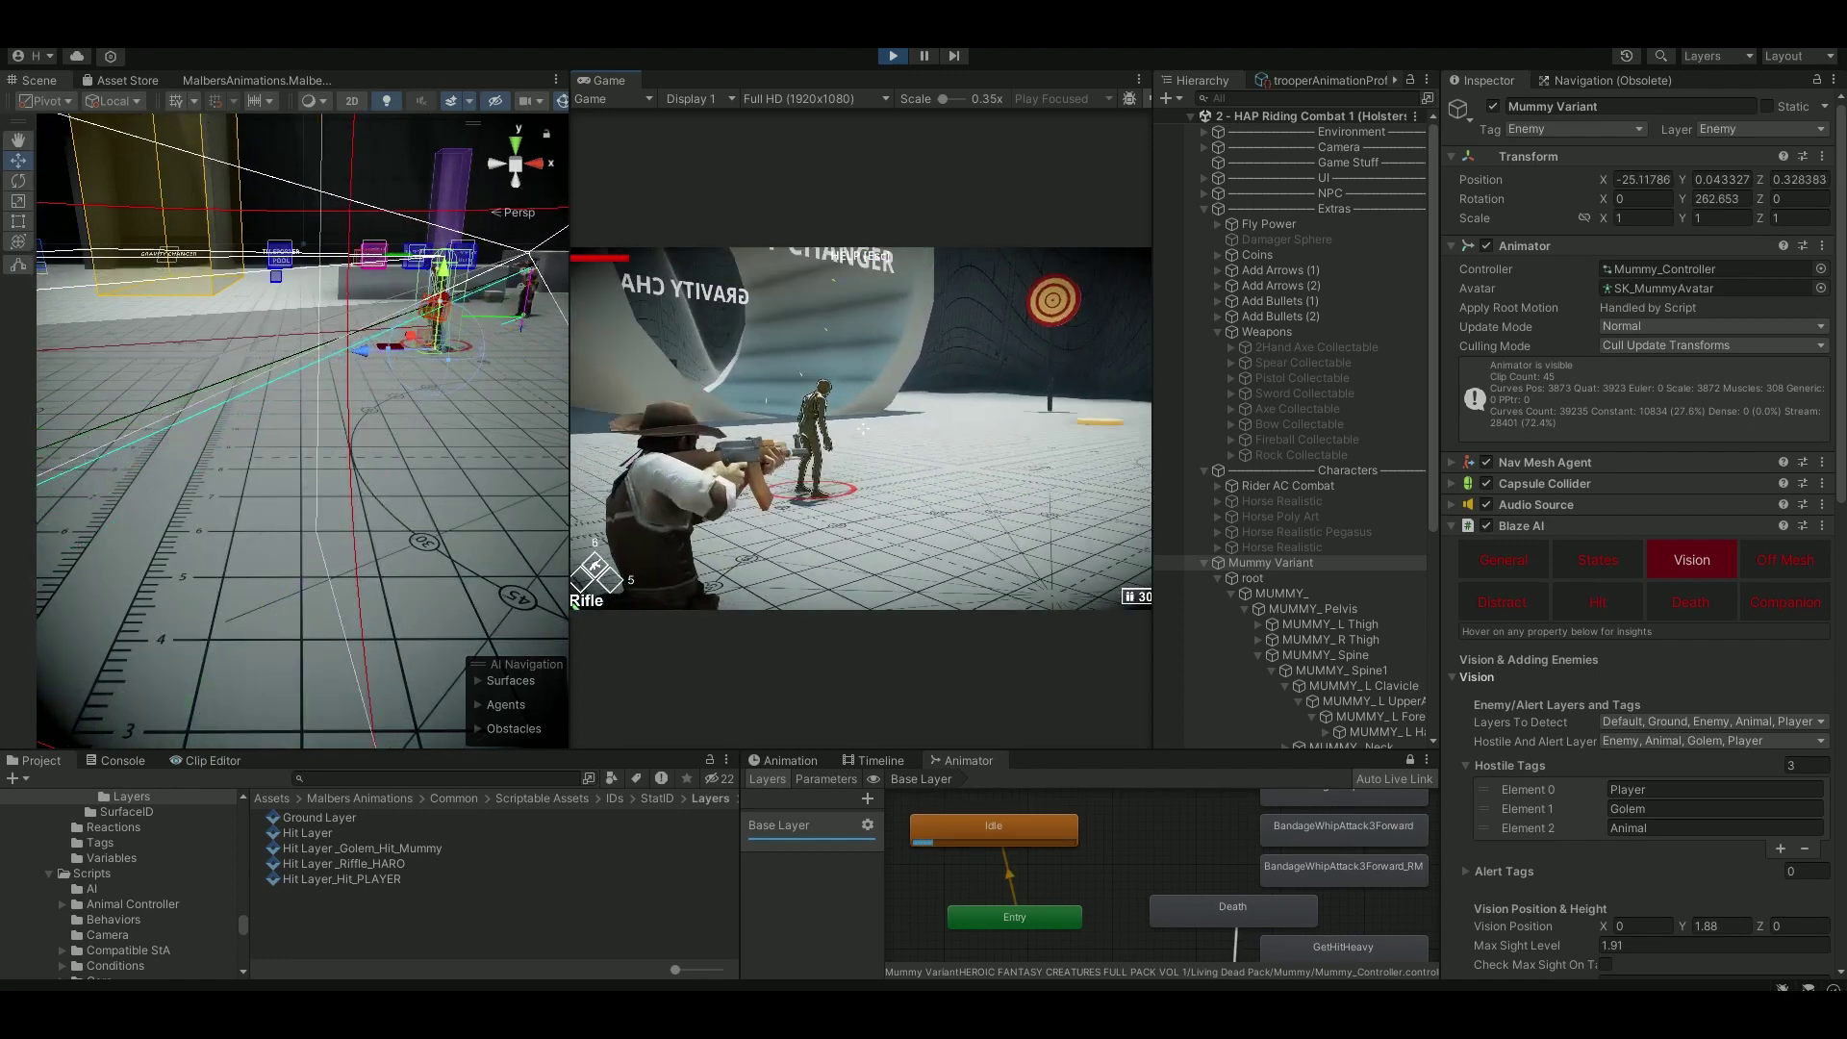
pyautogui.press('w')
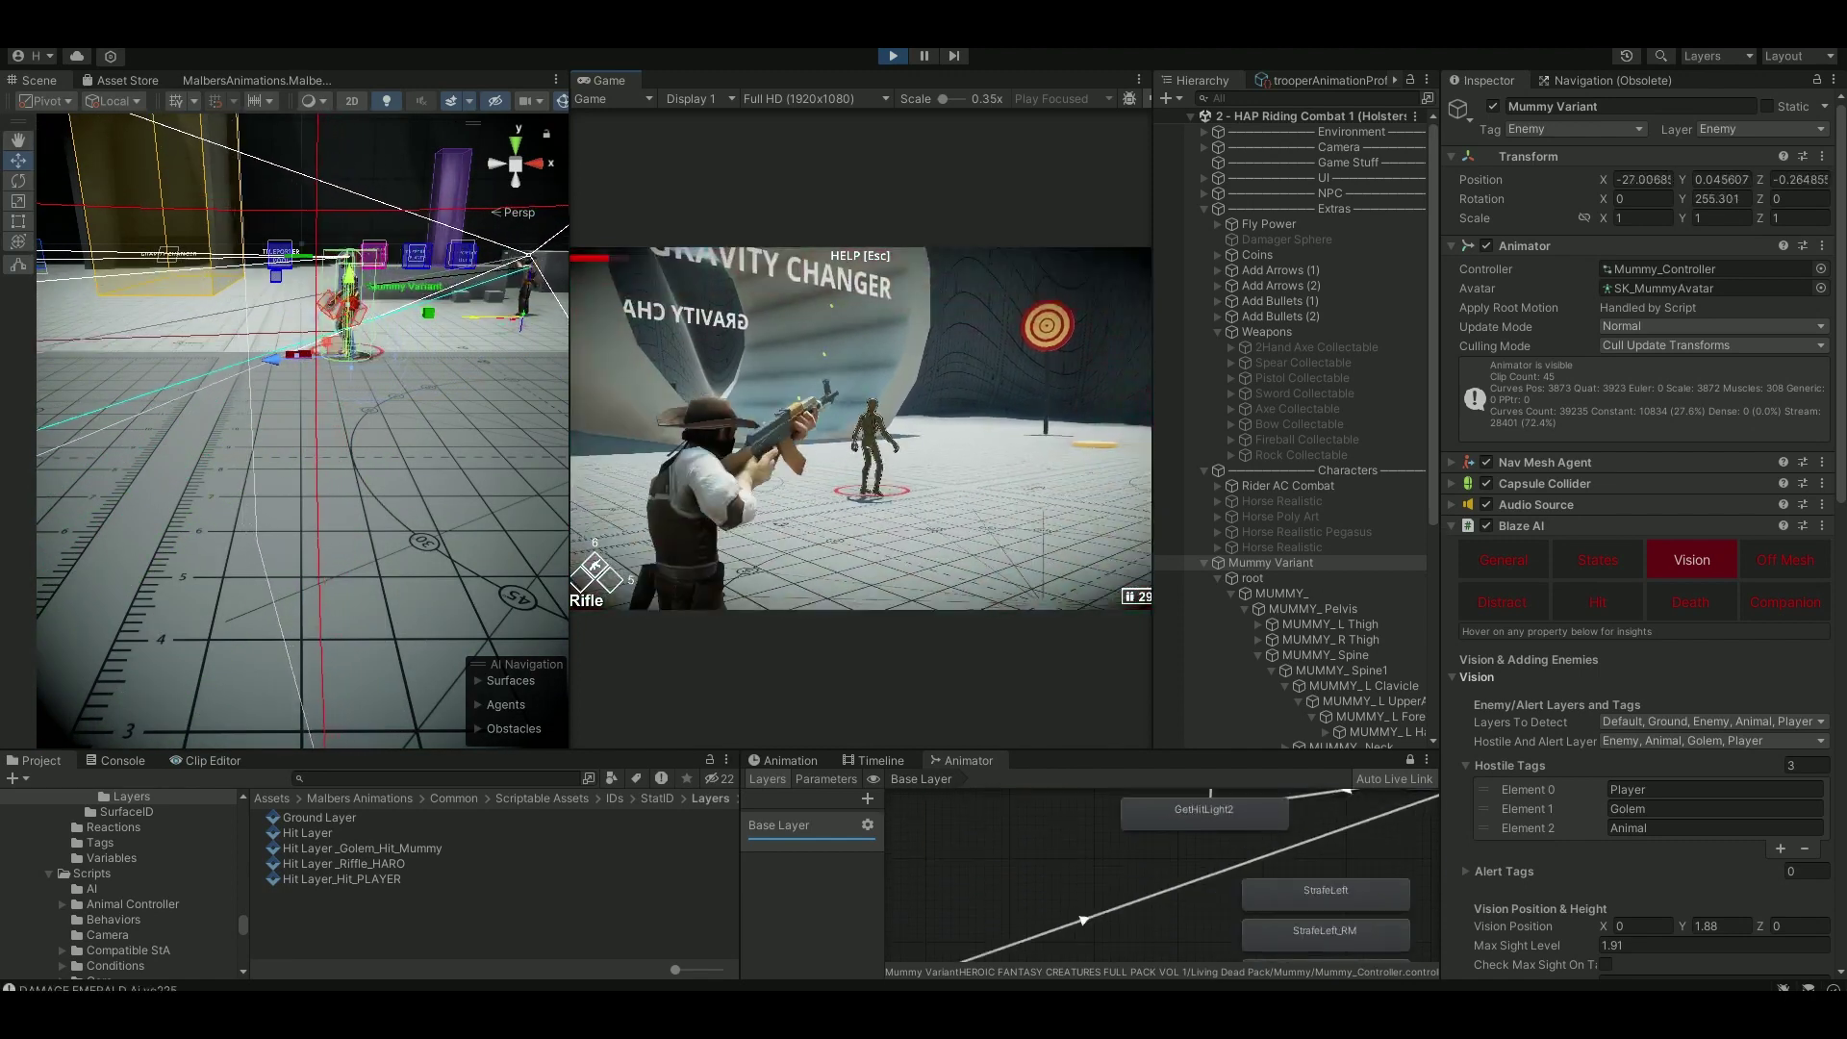
pyautogui.press('w')
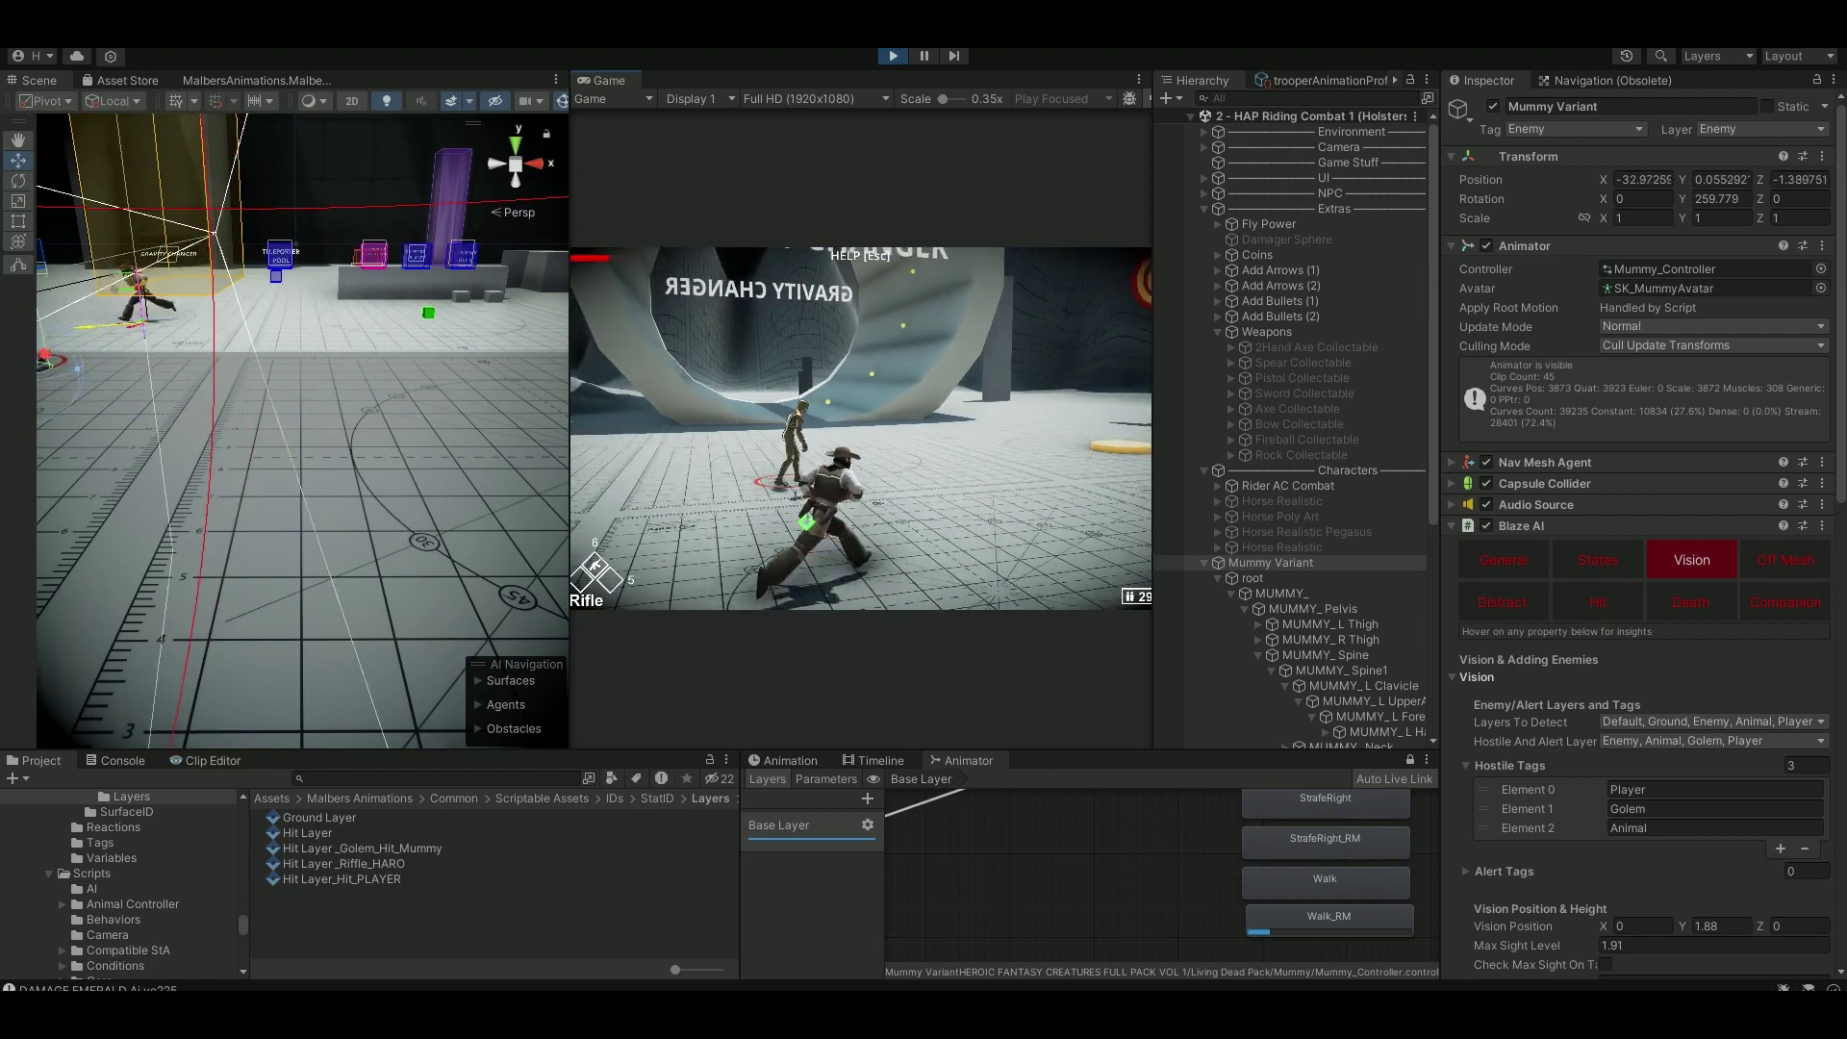
pyautogui.press('w')
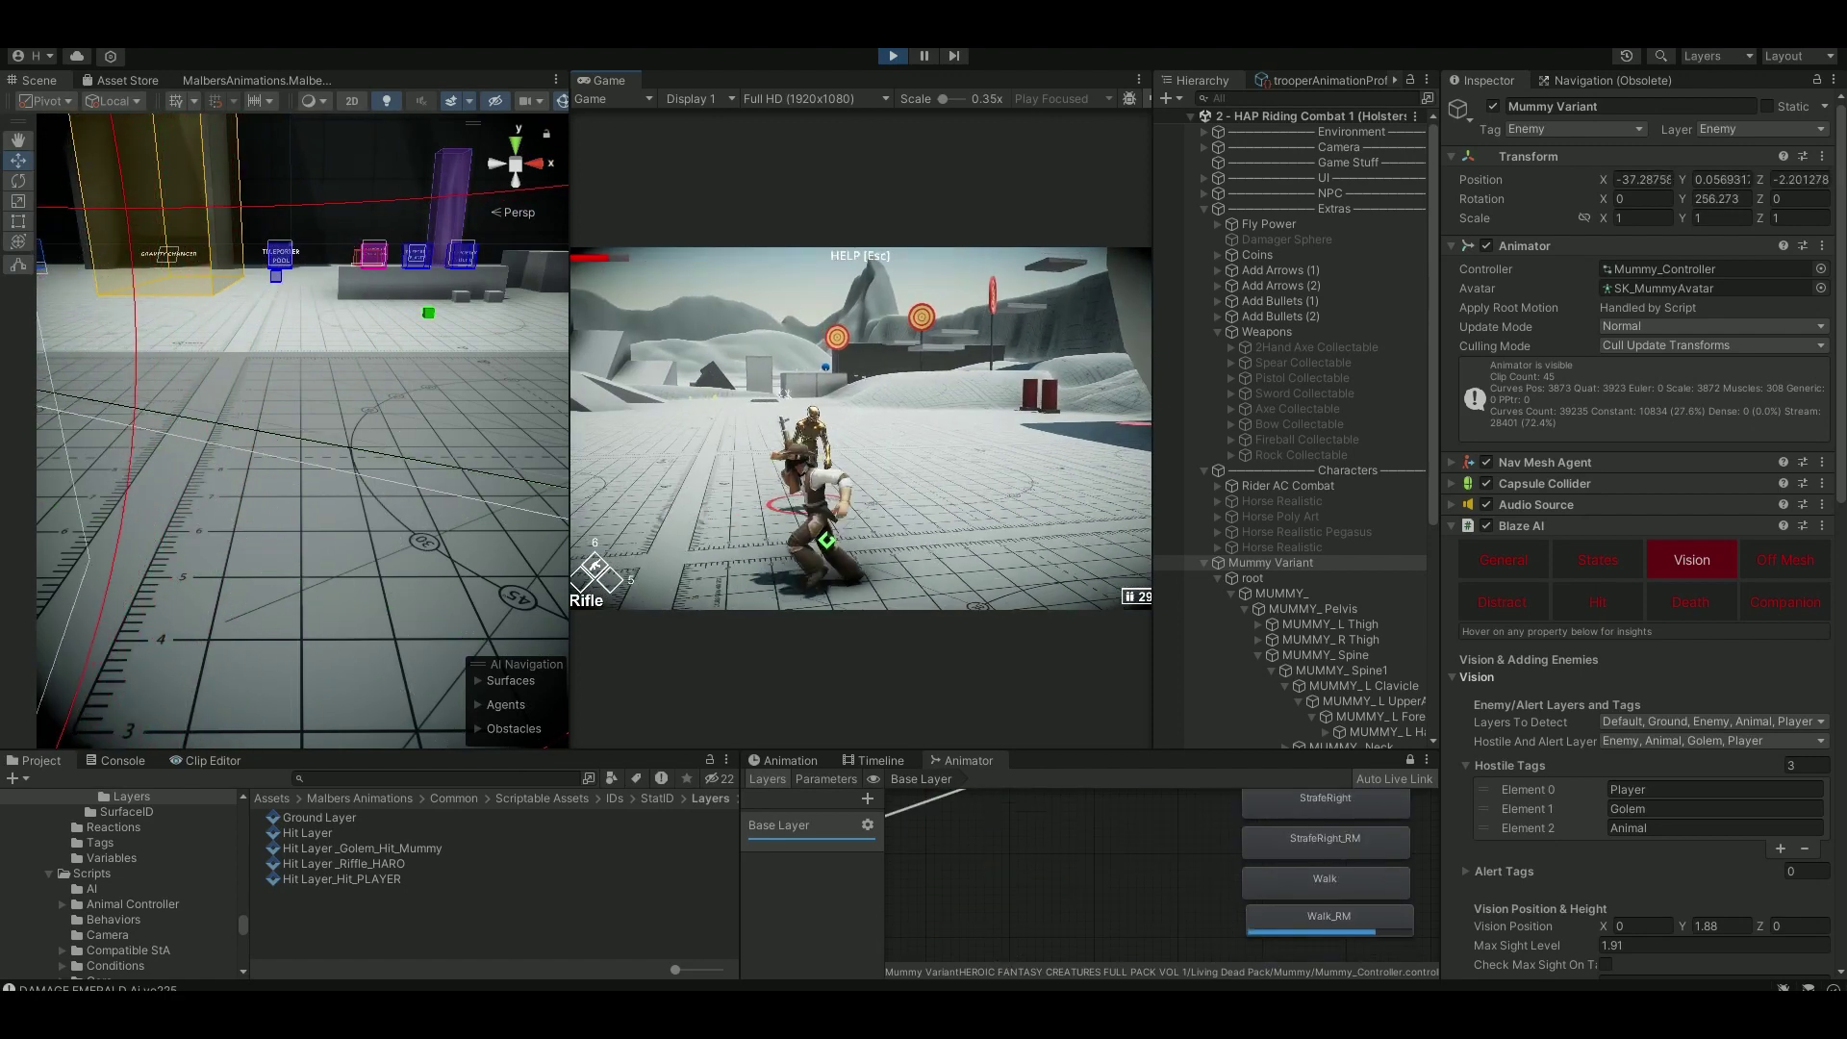
pyautogui.press('w')
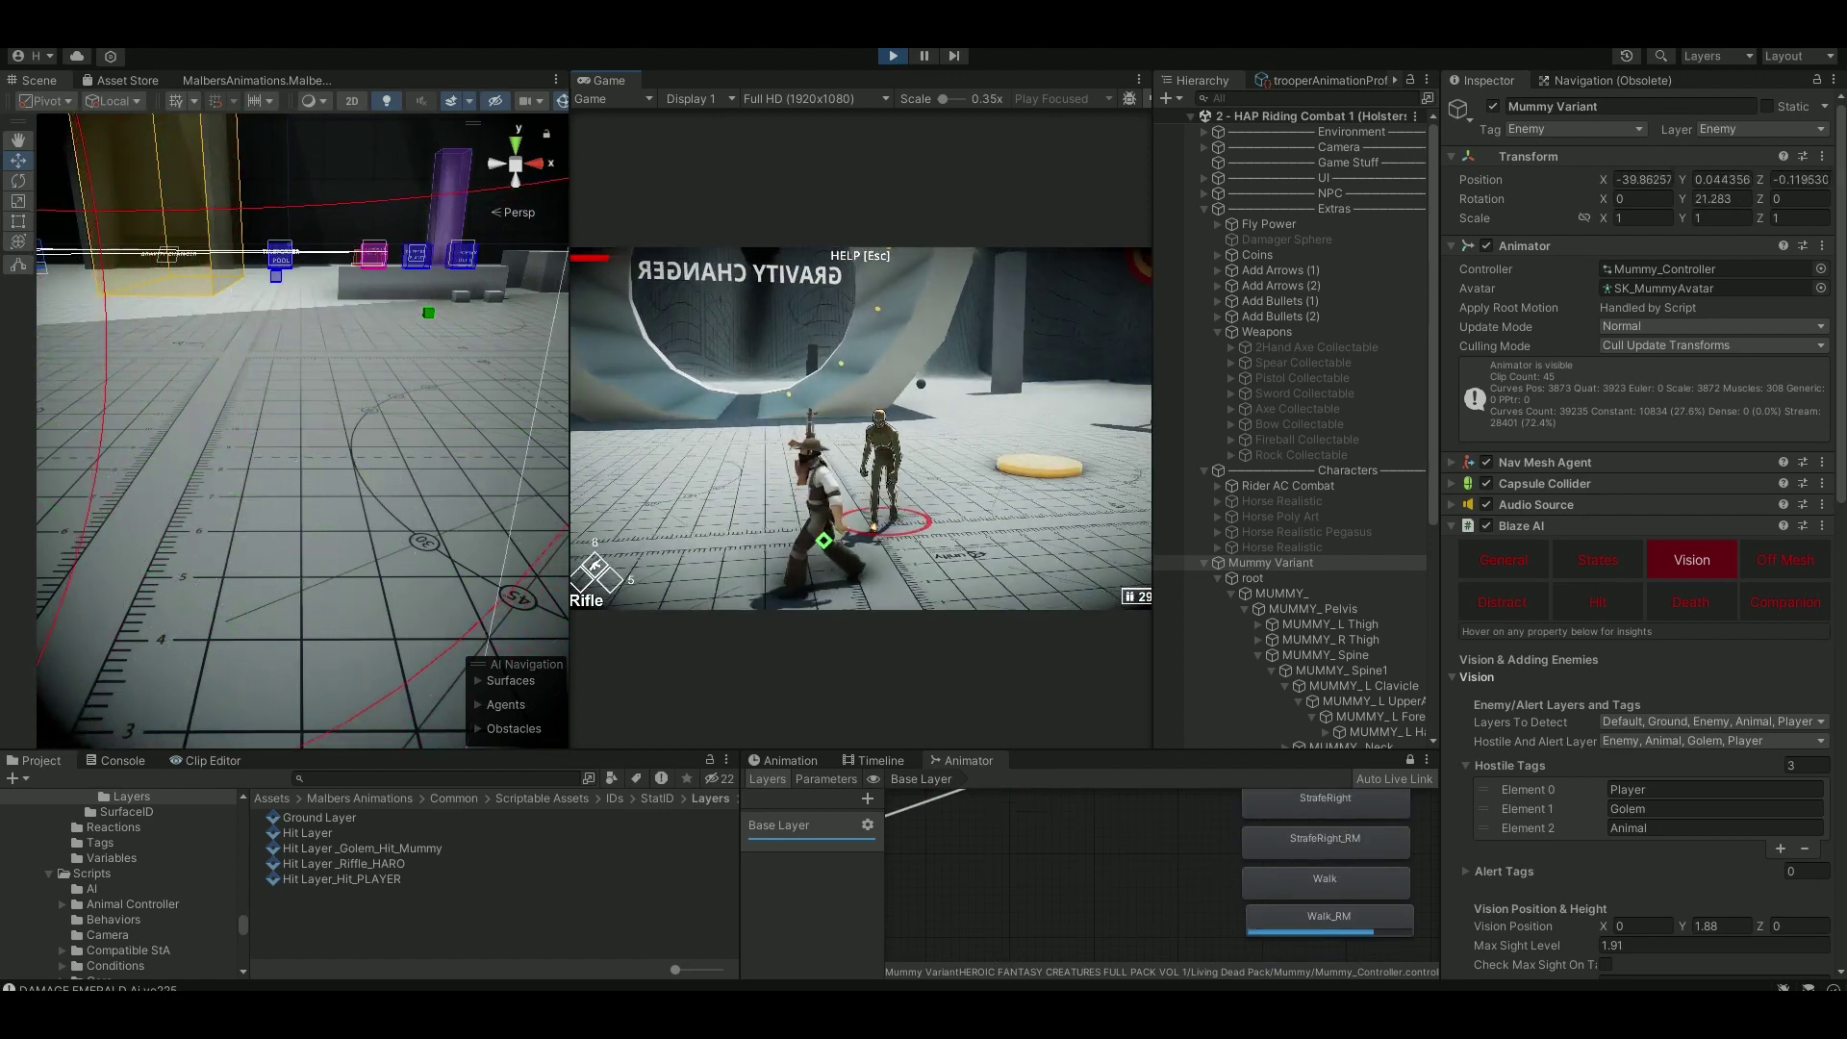
pyautogui.press('w')
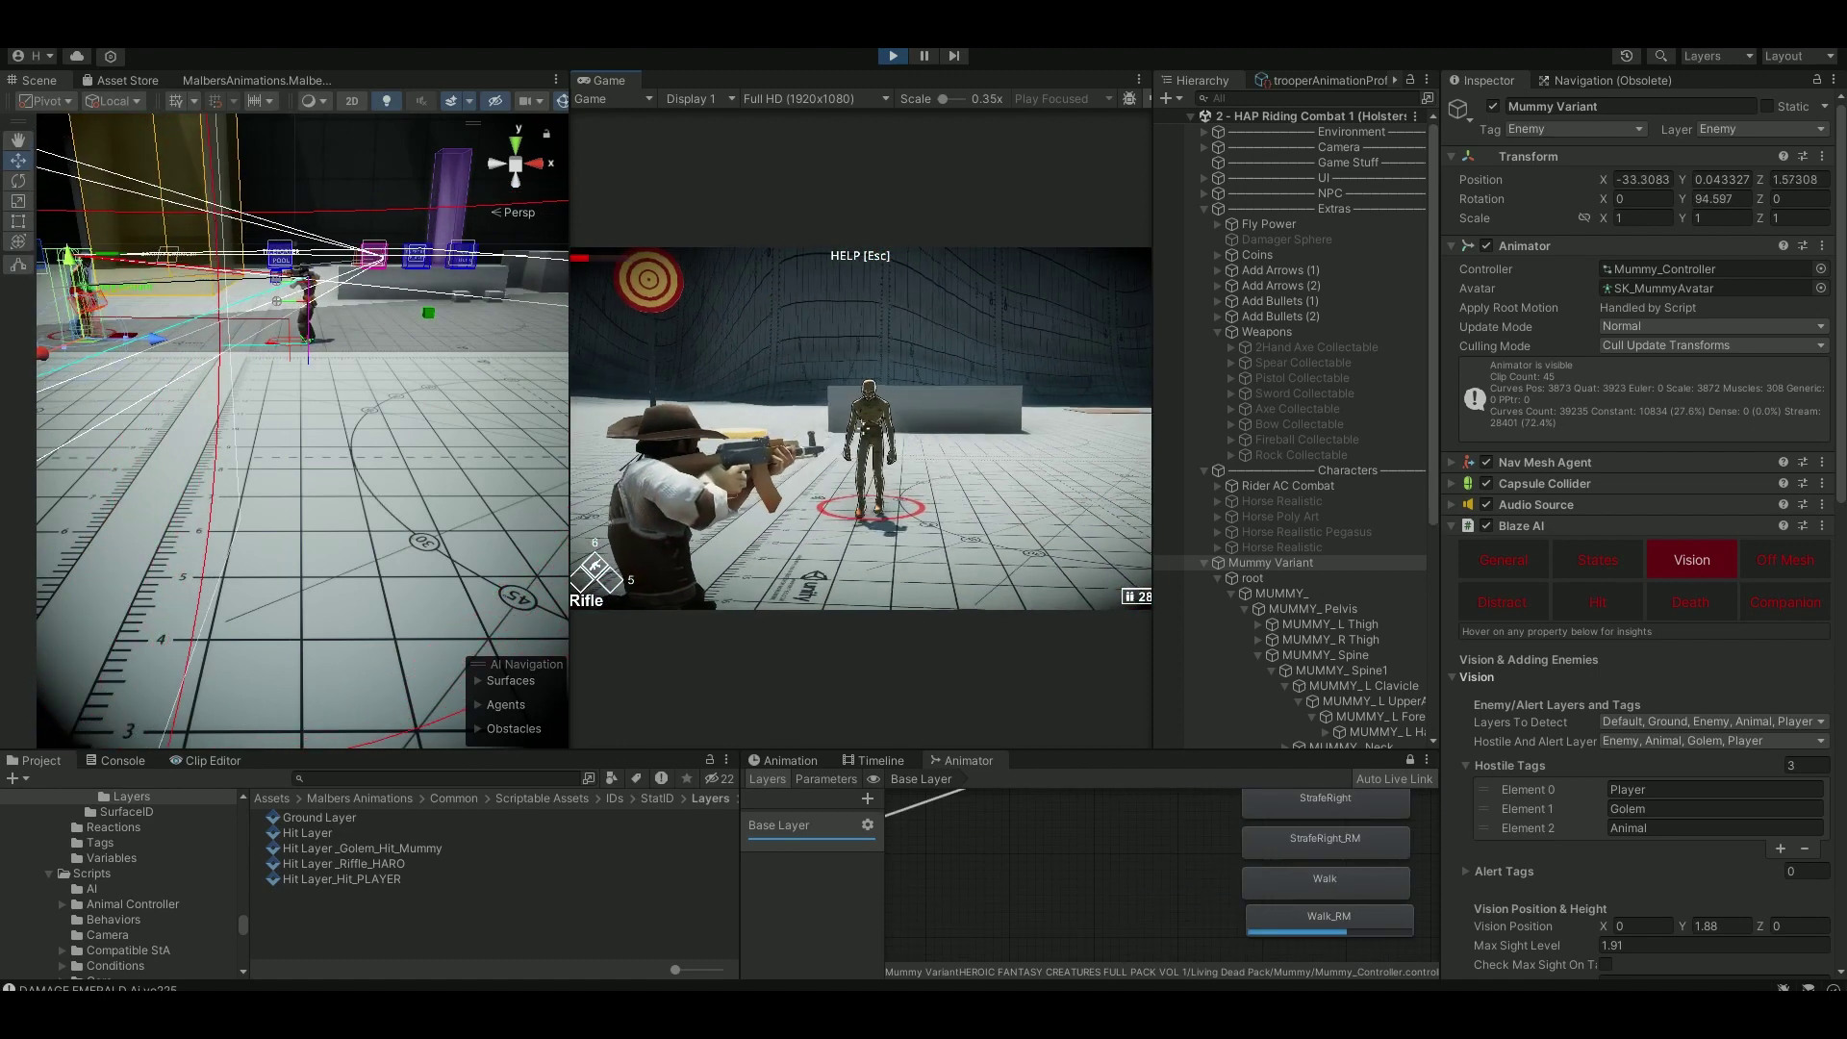
# Shoot the mummy with the rifle to test its damage and death, and exit Play mode.
pyautogui.click(860, 428)
pyautogui.click(860, 428)
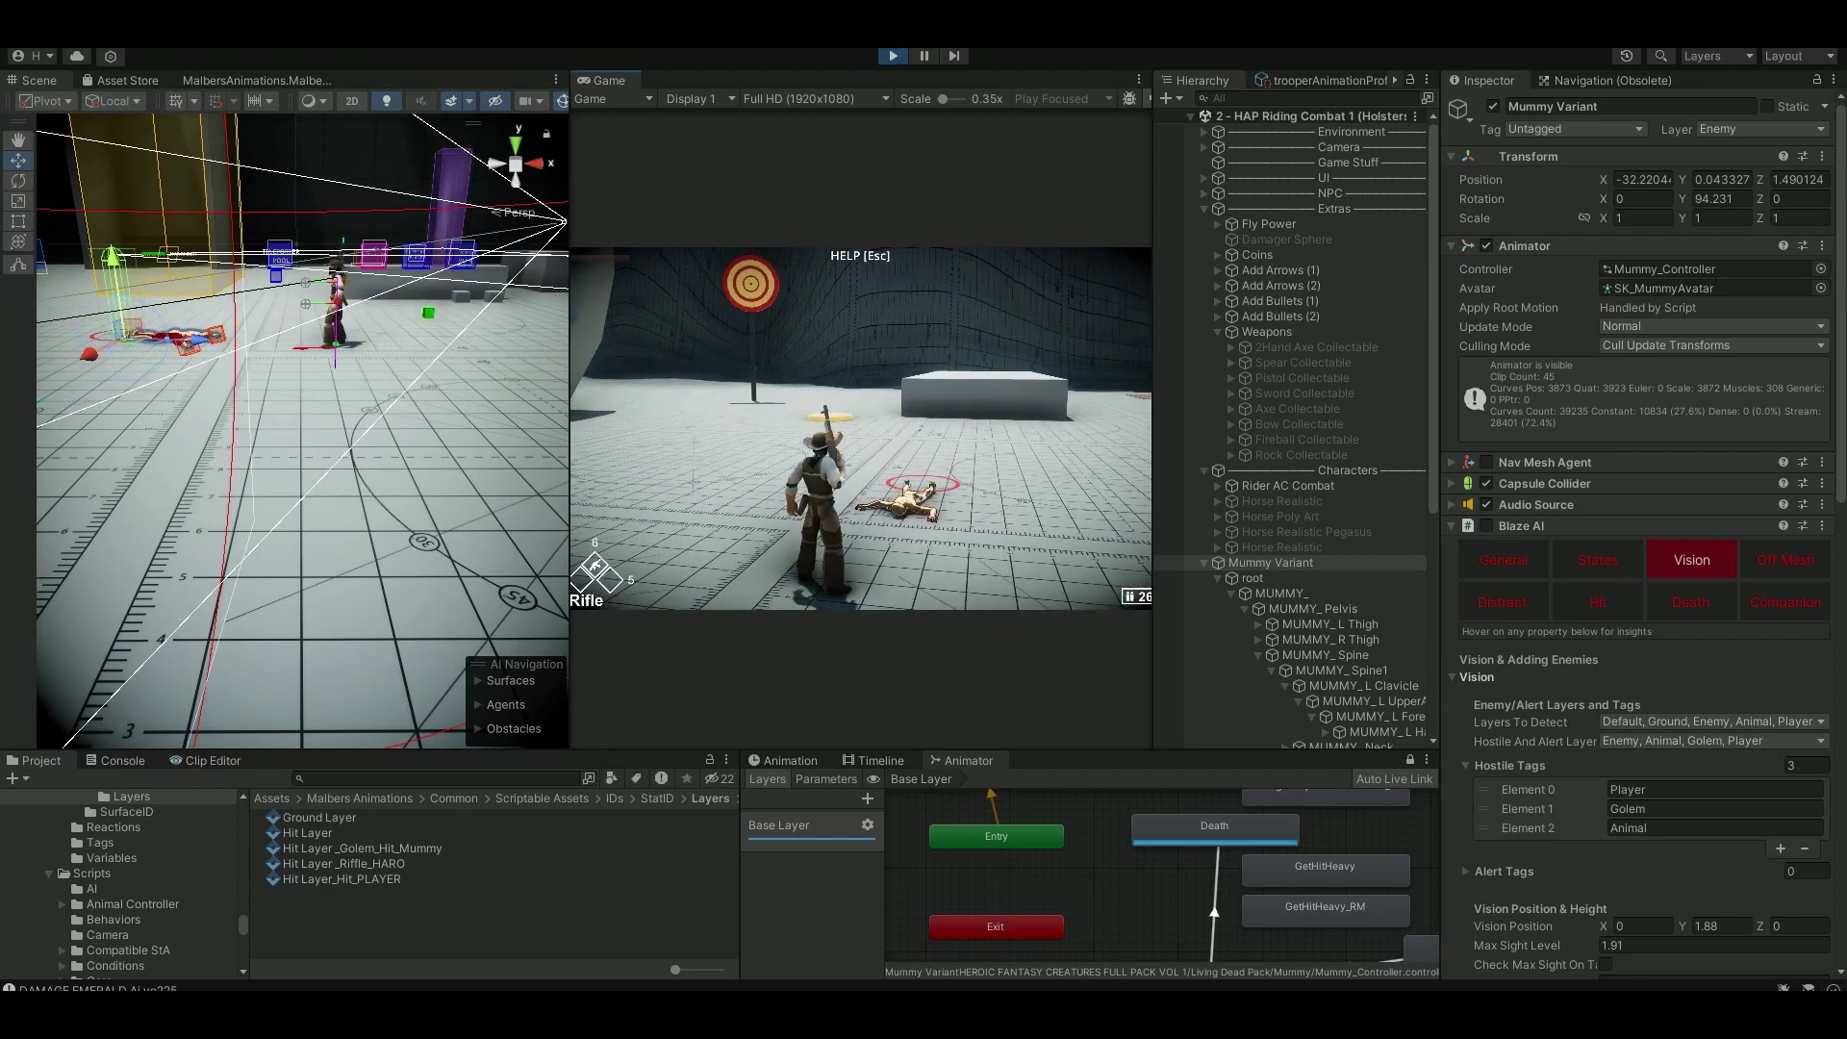
pyautogui.press('Escape')
pyautogui.click(896, 57)
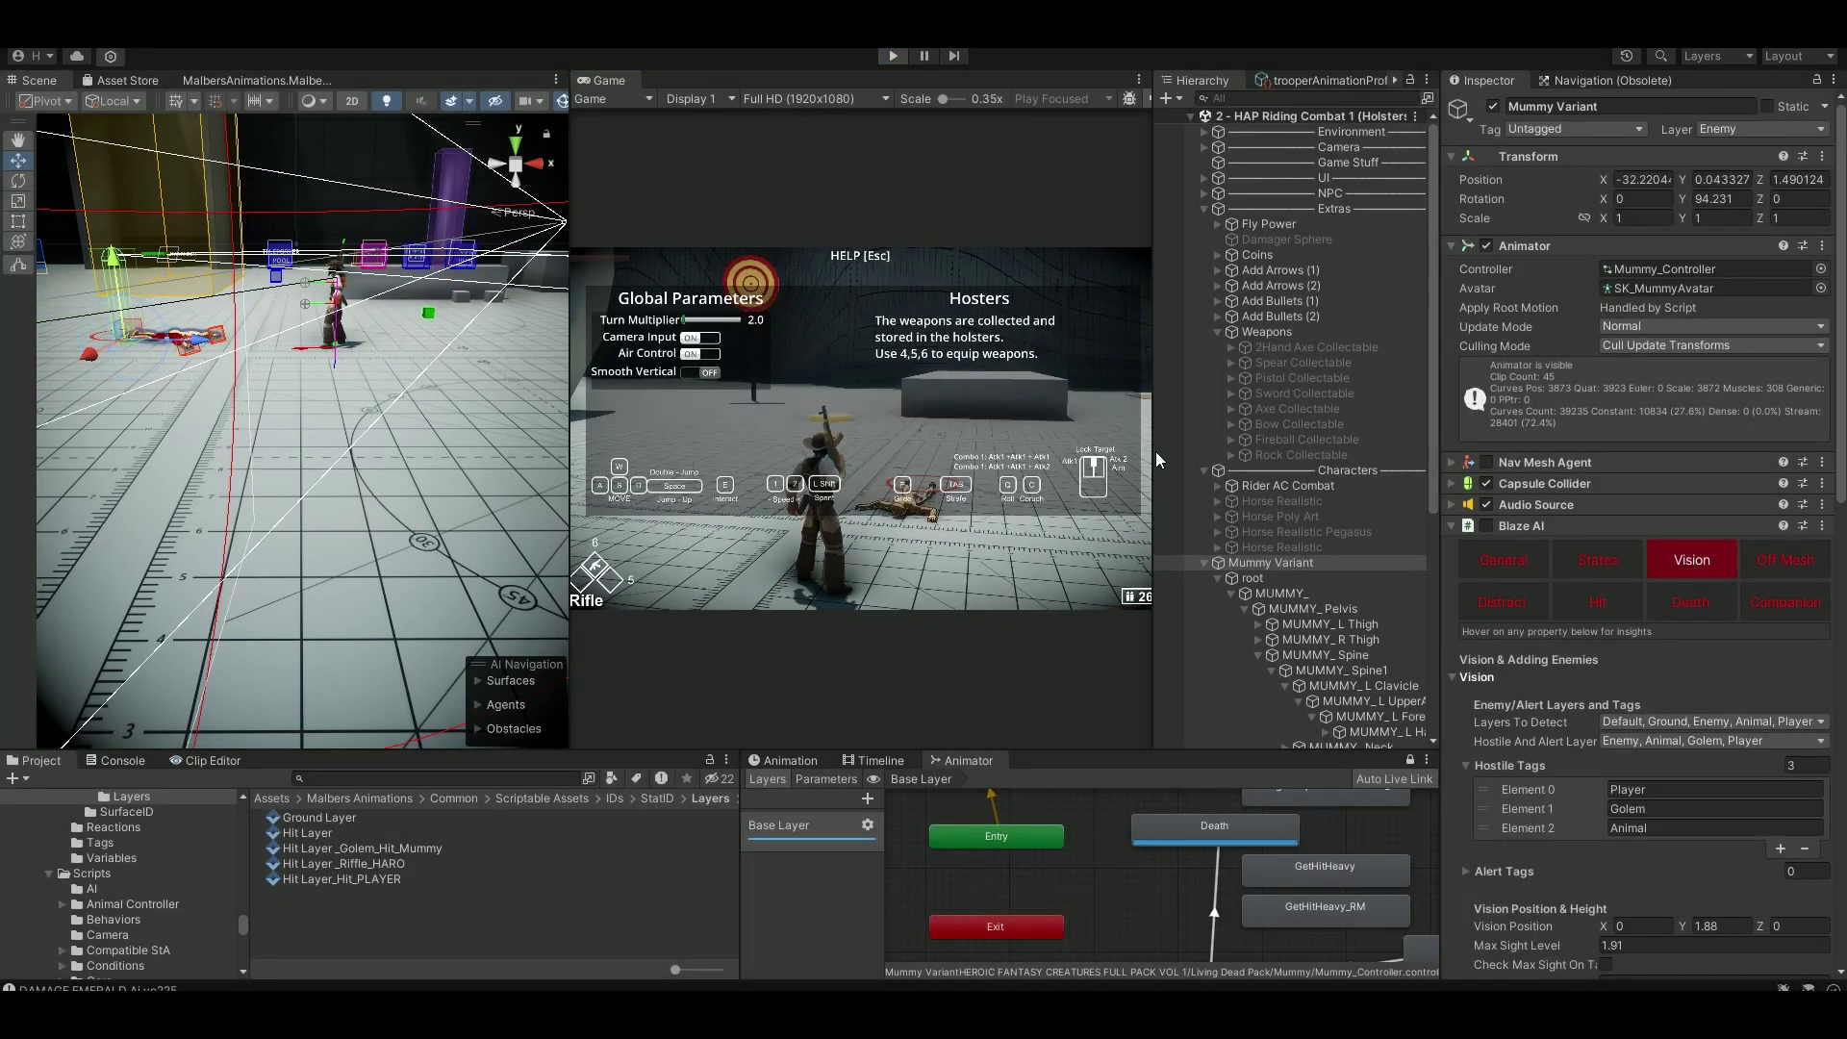
# Widen the Hierarchy and open the import settings of the Attack1 state's clip from the mummy's Animator graph.
pyautogui.scroll(-4, 1337, 583)
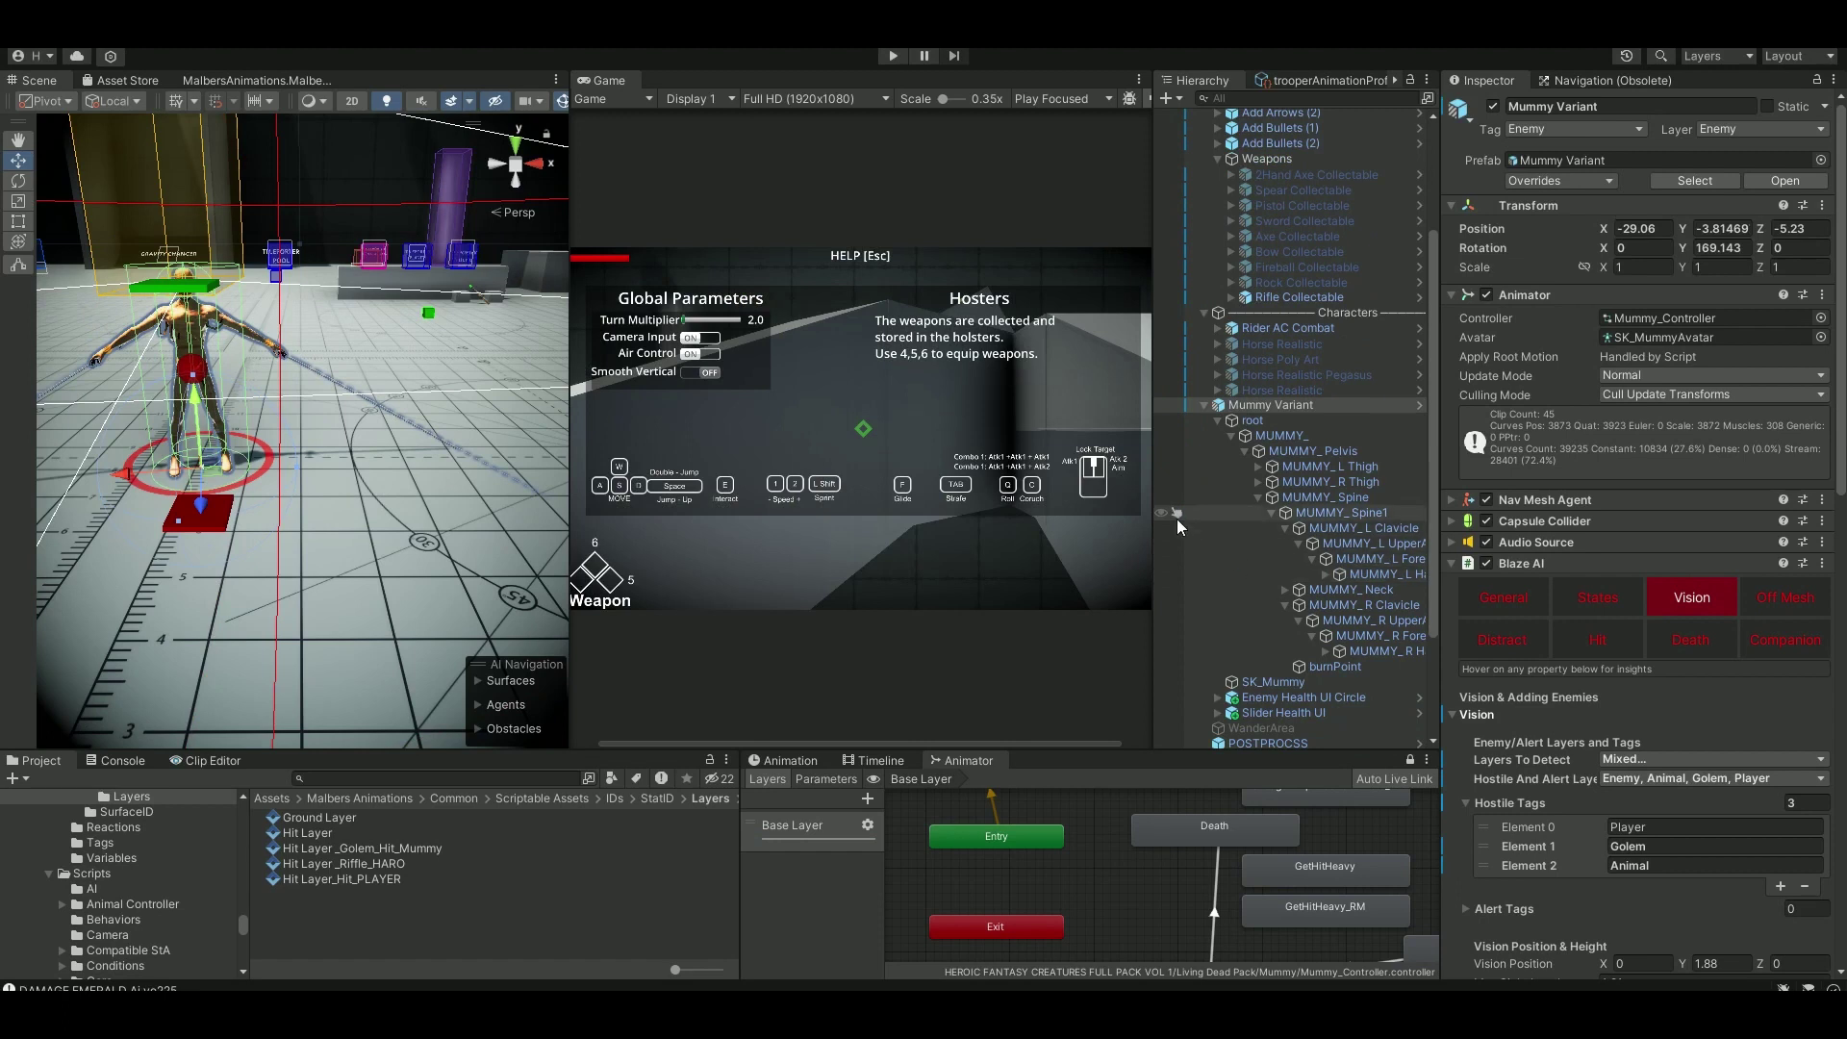
pyautogui.moveTo(1154, 519); pyautogui.dragTo(1068, 524)
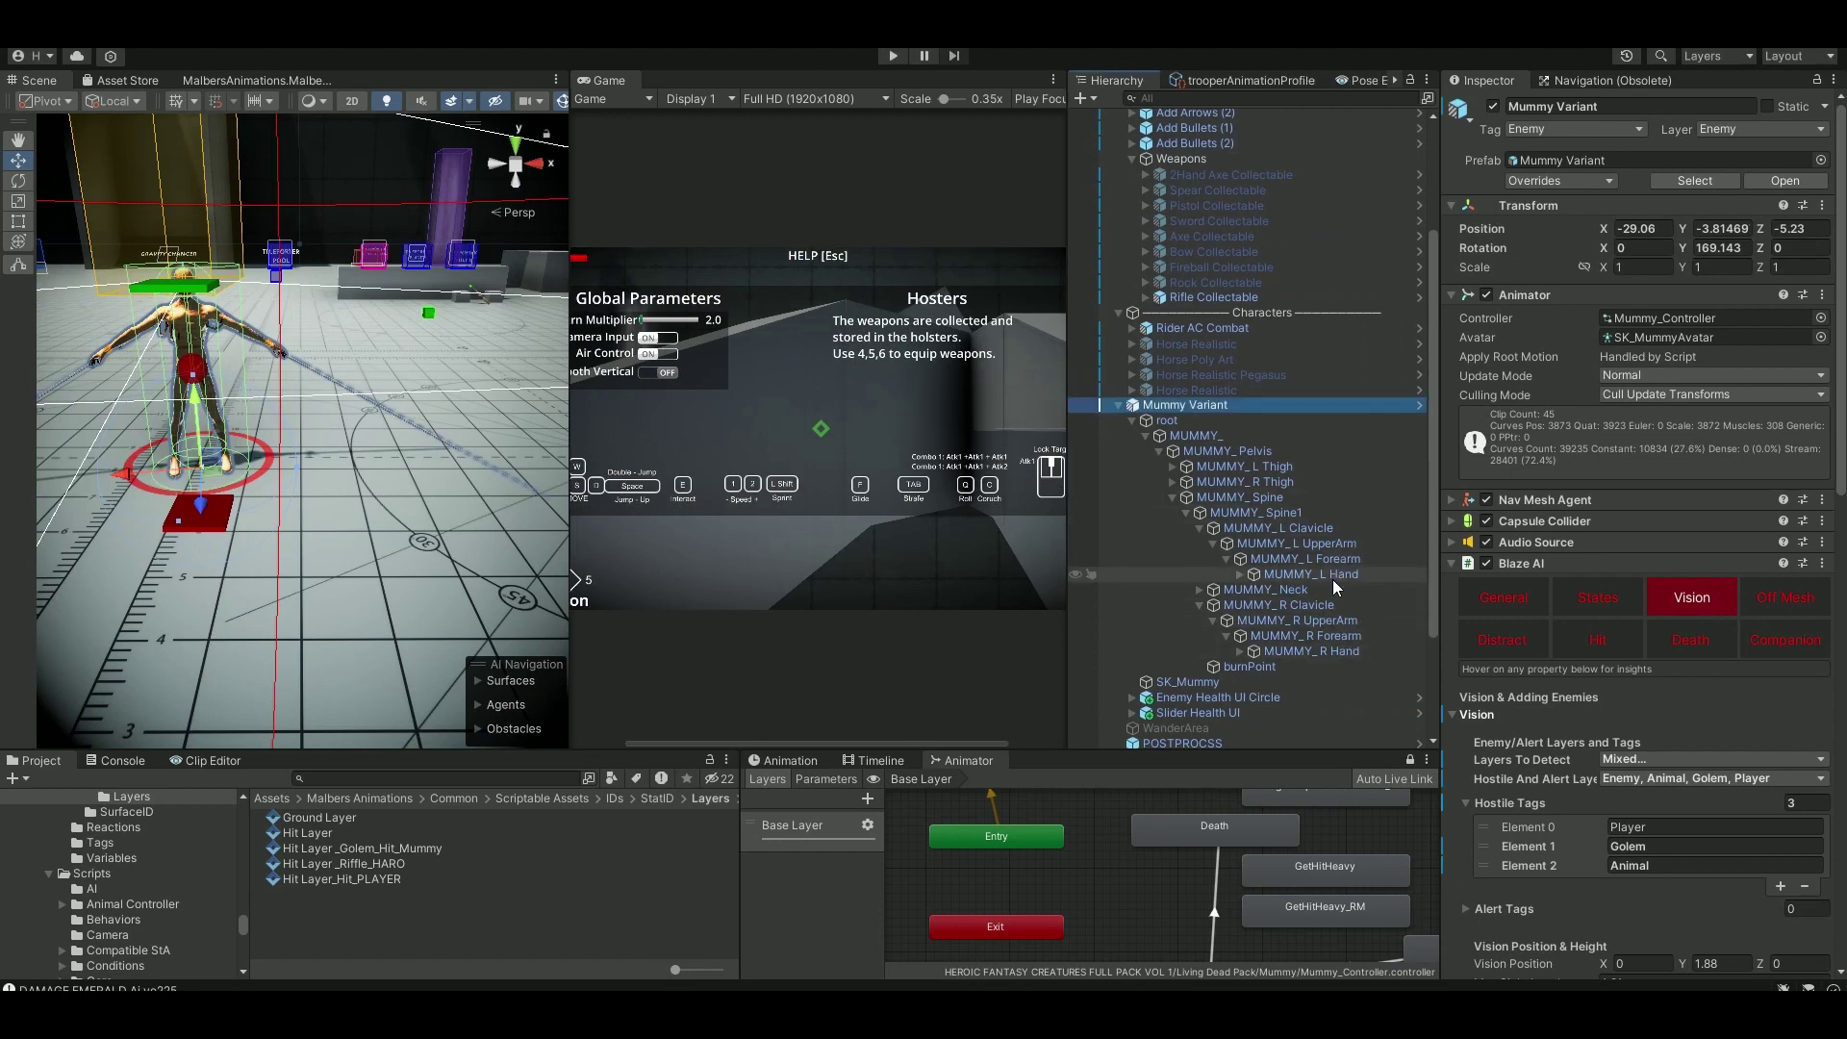
pyautogui.scroll(-6, 1155, 843)
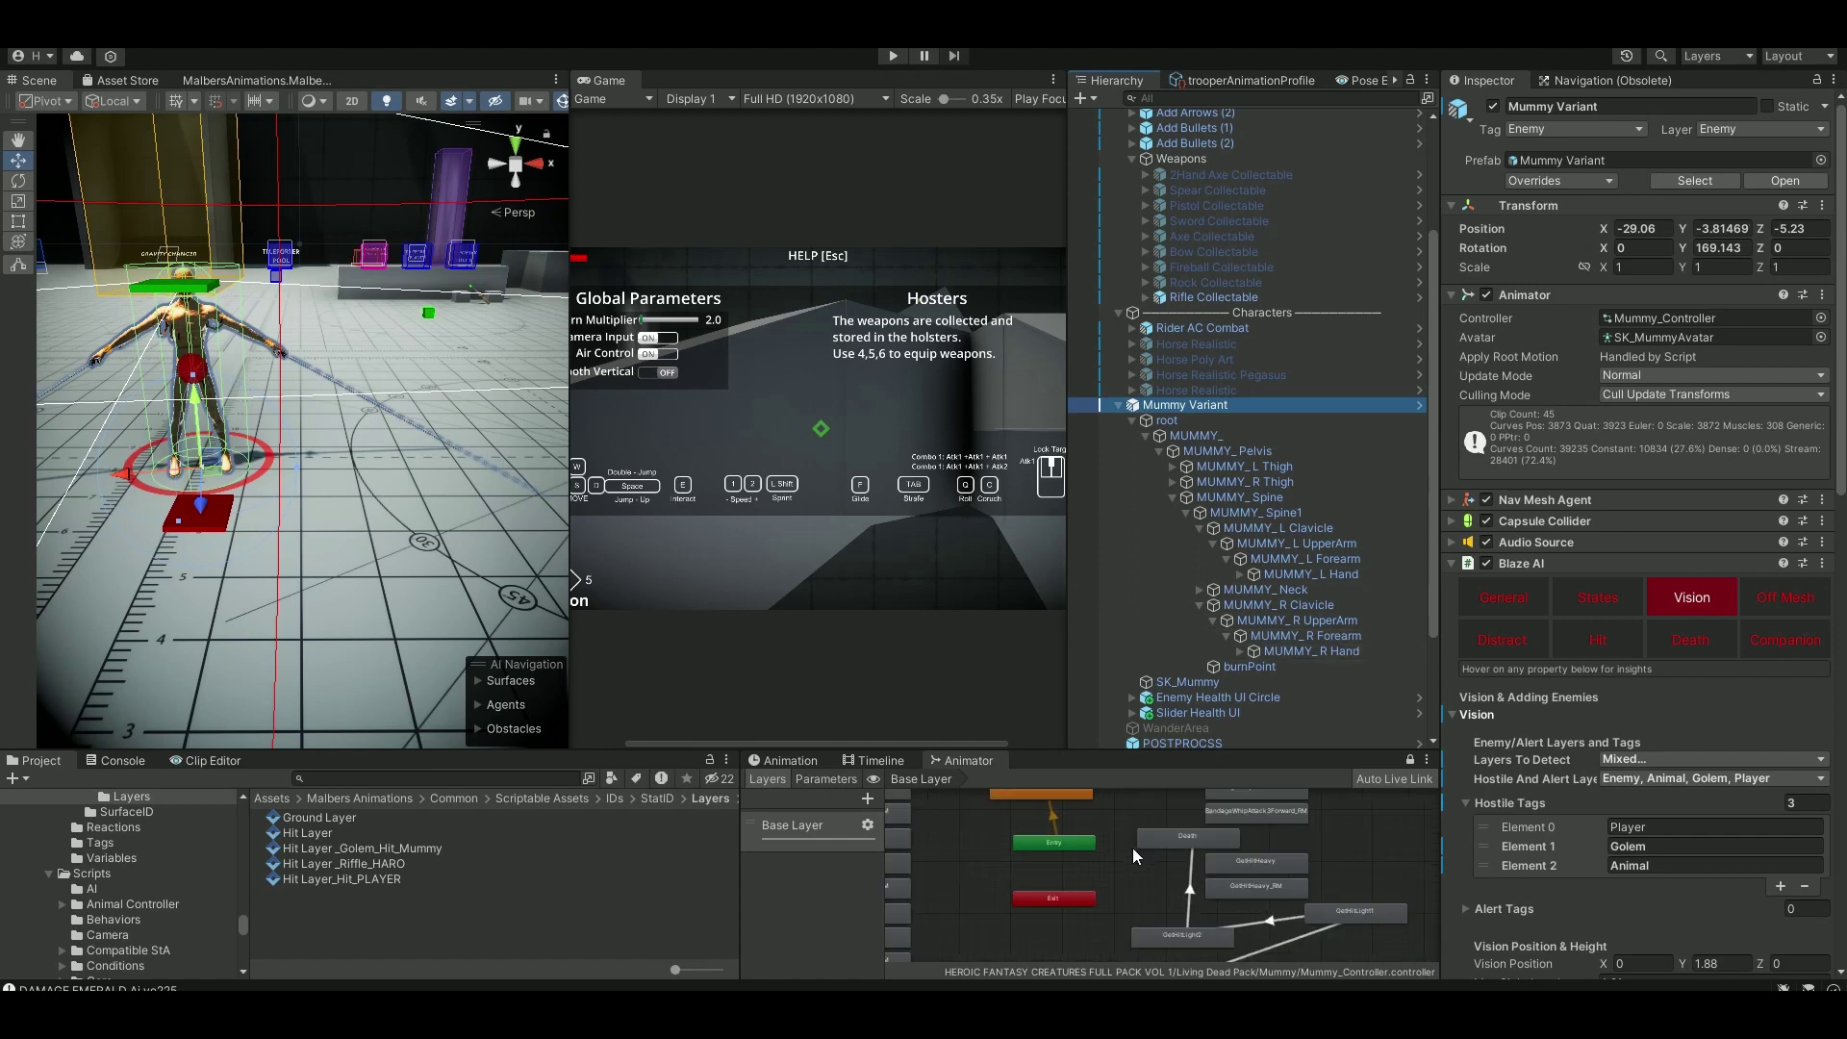
pyautogui.scroll(5, 1087, 843)
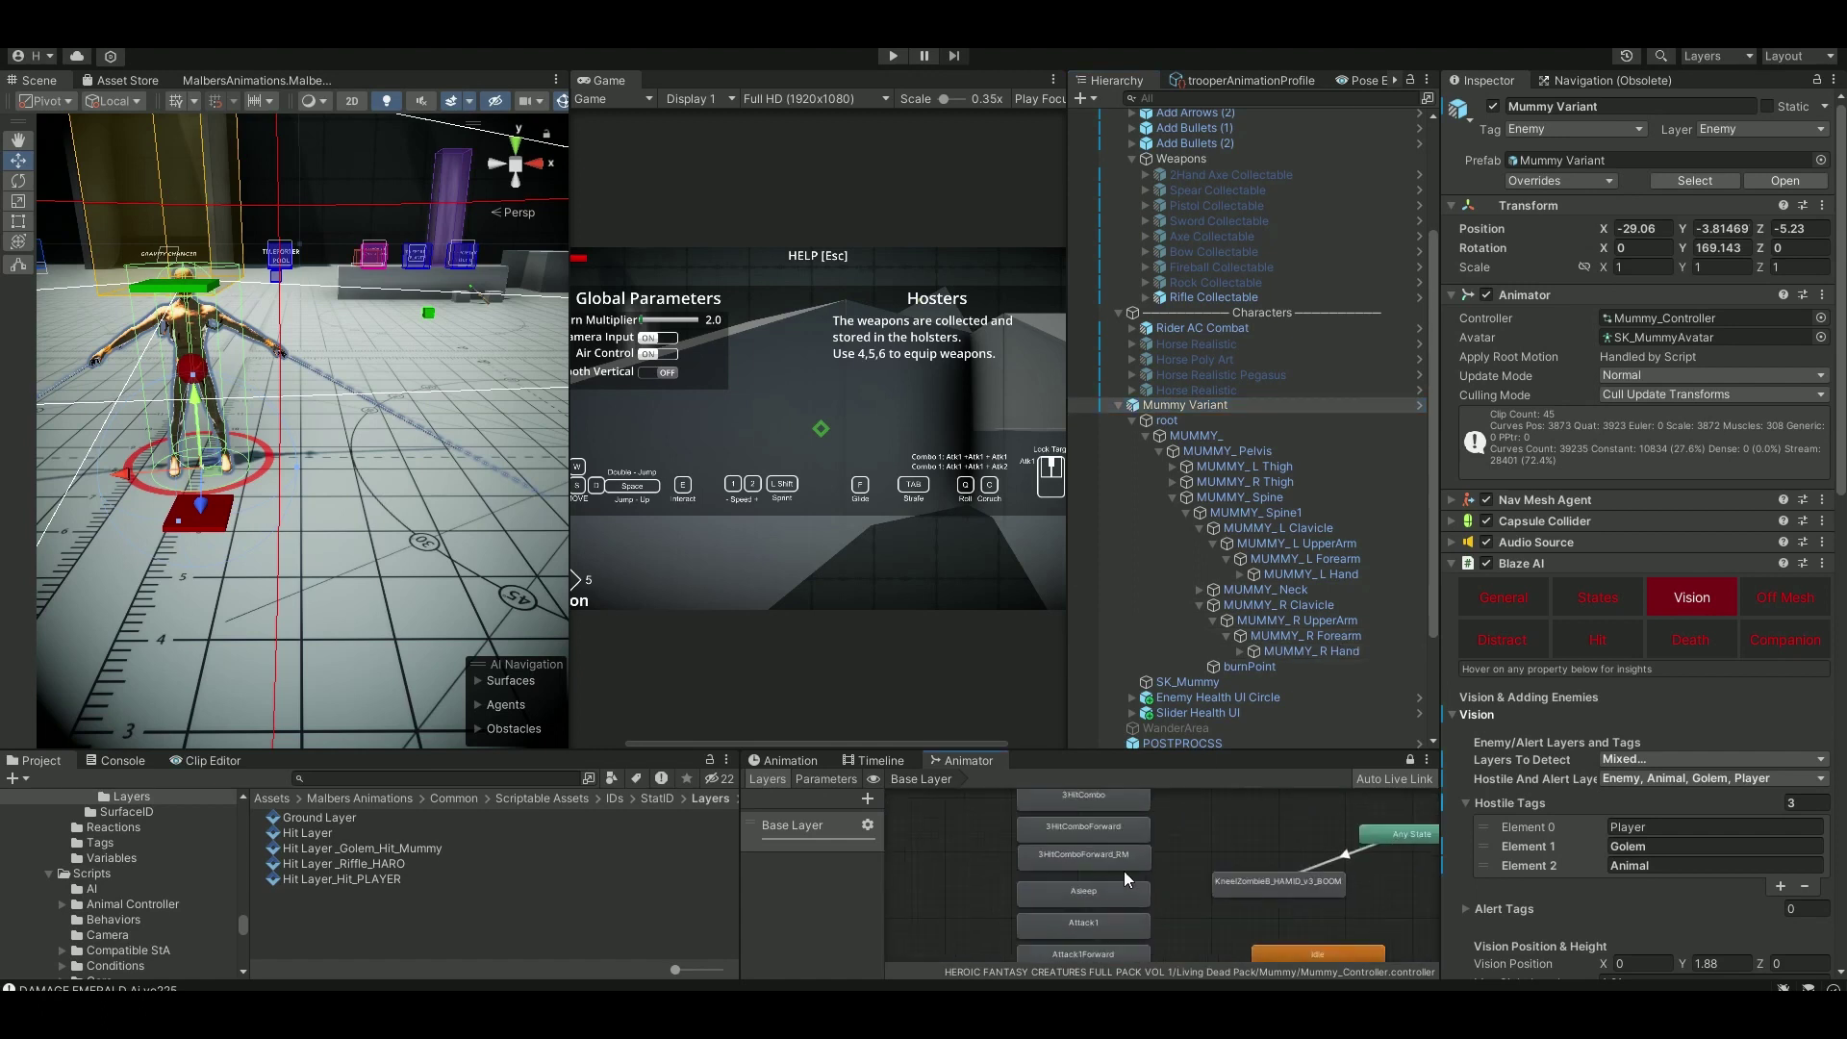
pyautogui.click(1099, 887)
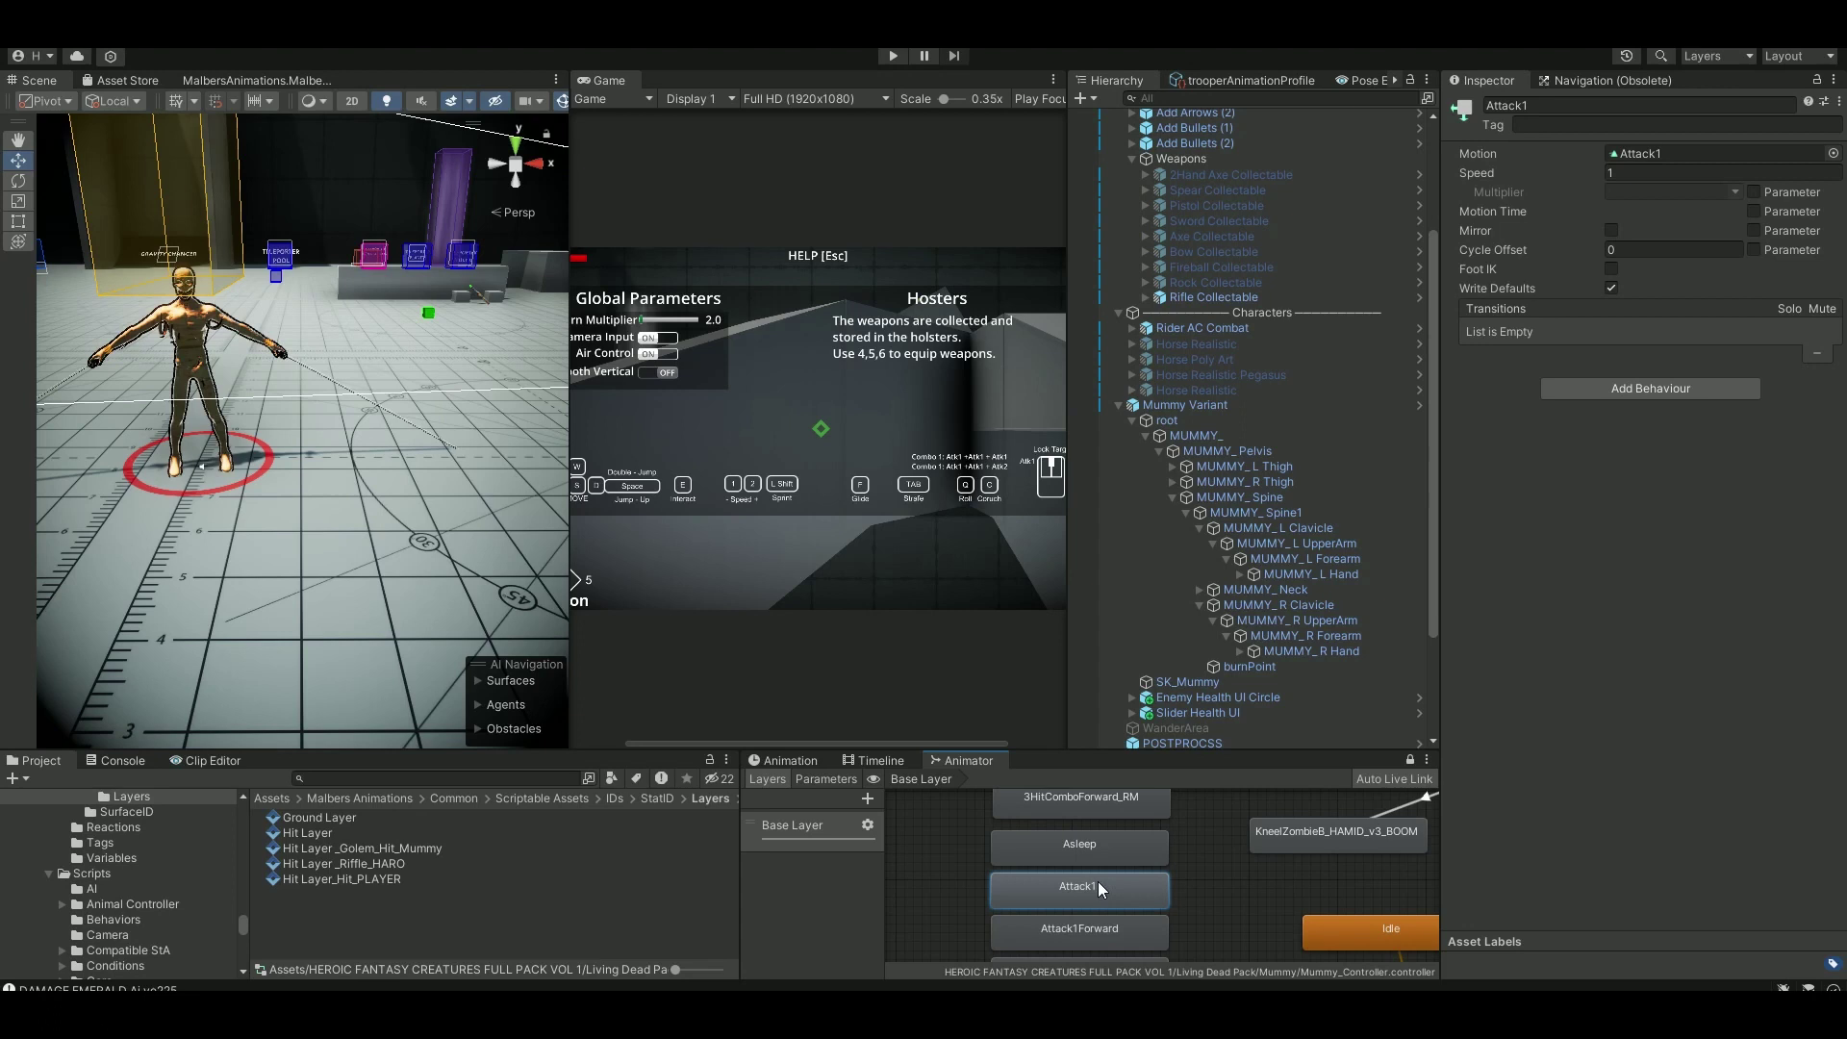
pyautogui.doubleClick(1104, 882)
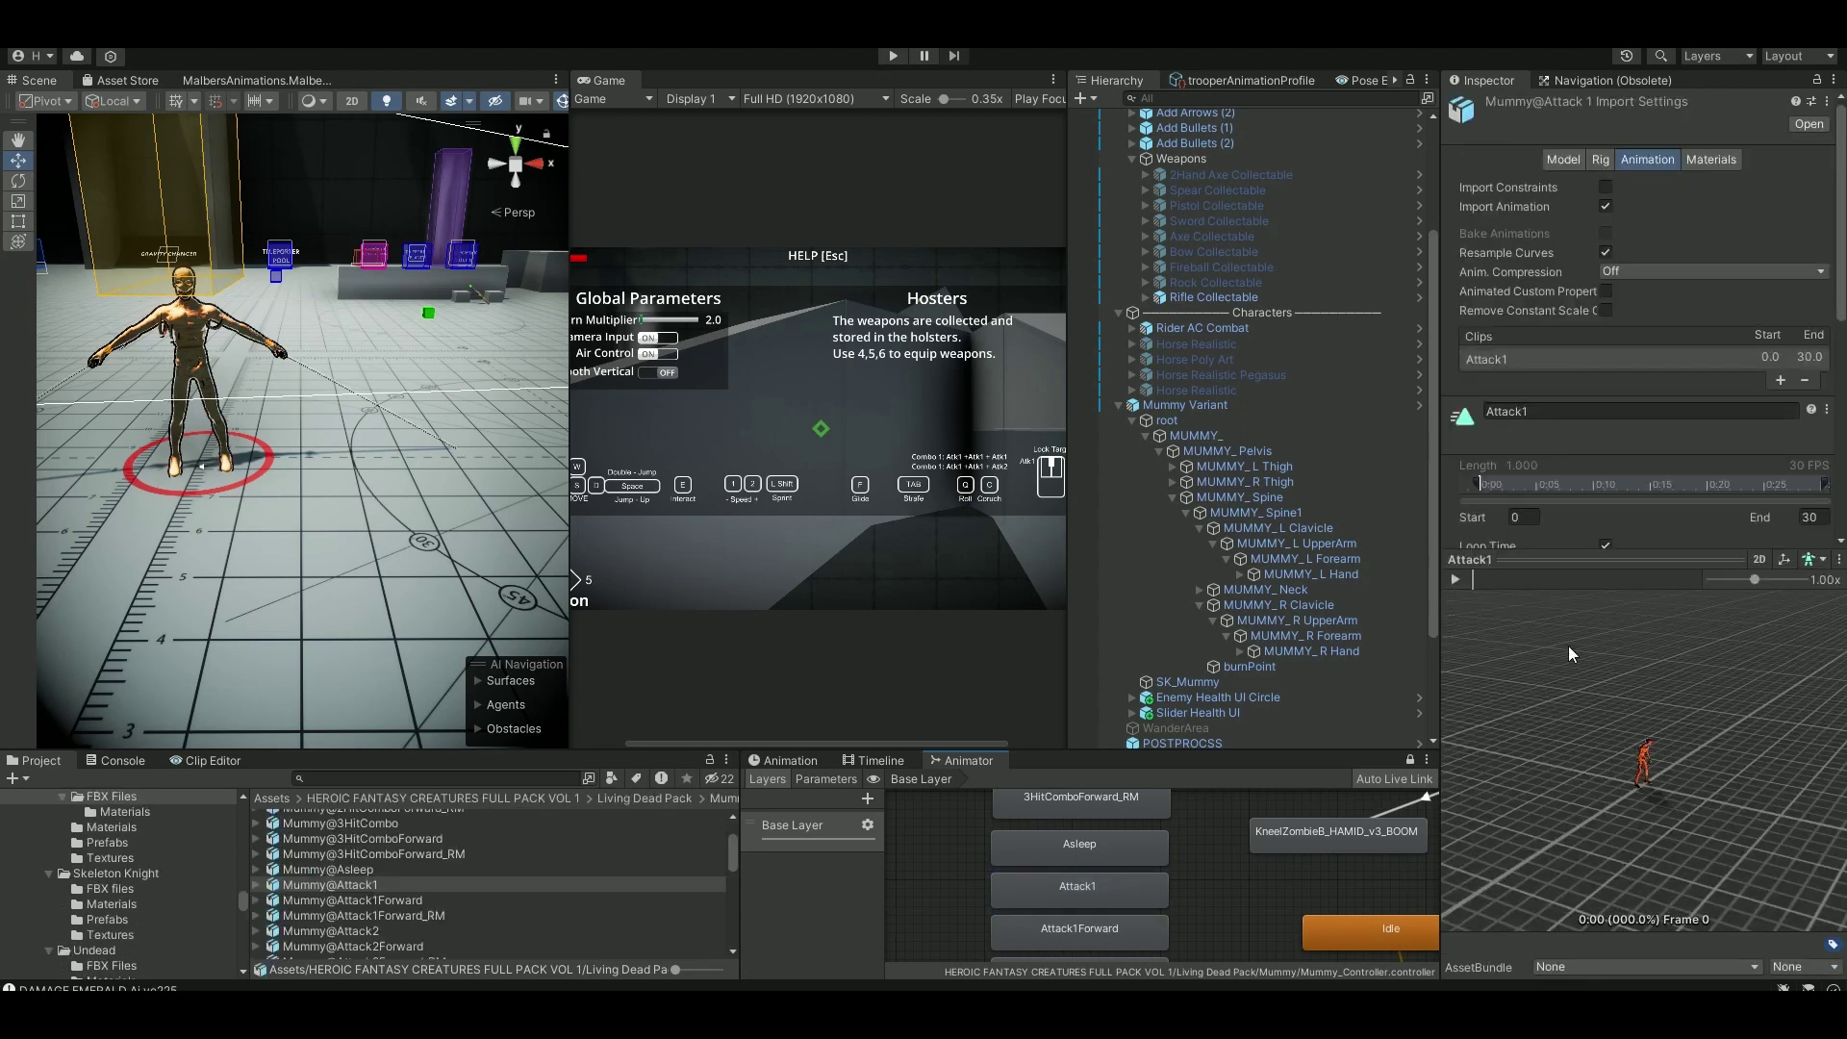
# Preview the Attack1 clip and expand its Events to examine the enableBox and noBox events against the attack motion.
pyautogui.click(1455, 579)
pyautogui.click(1456, 579)
pyautogui.scroll(-10, 1482, 501)
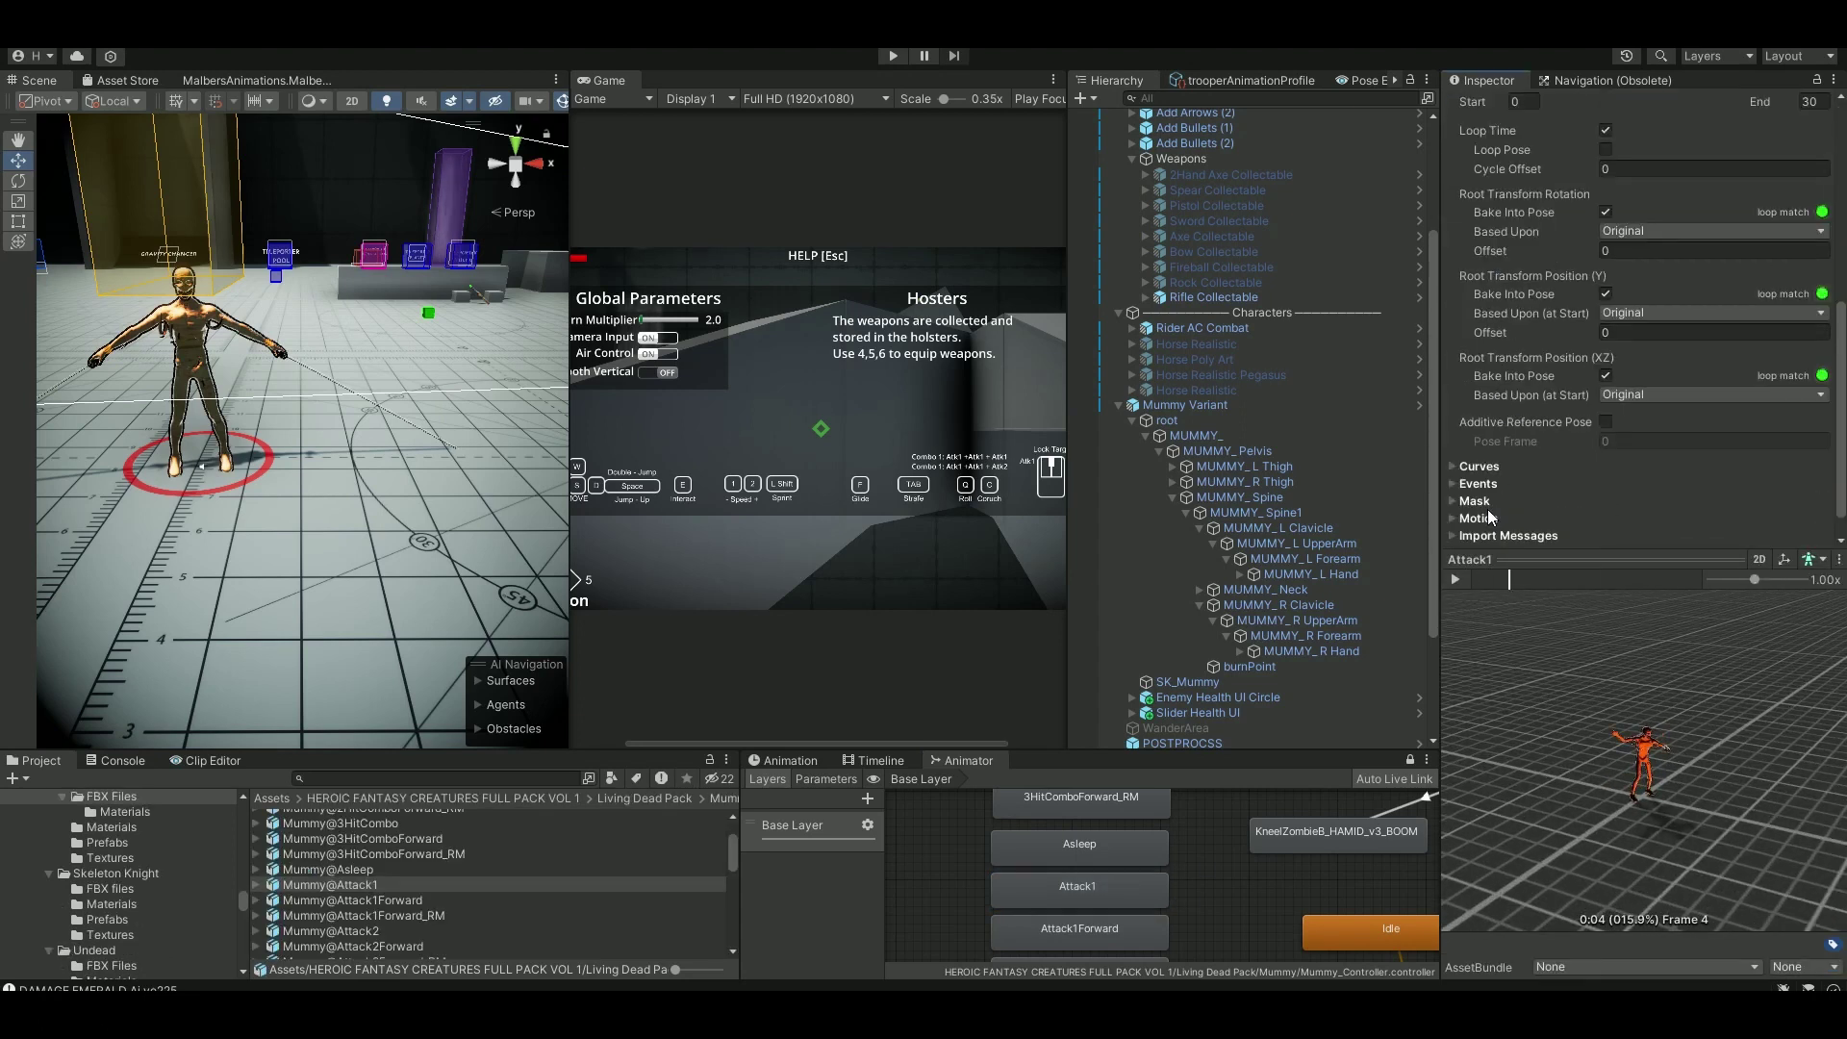
pyautogui.click(1472, 454)
pyautogui.scroll(-3, 1501, 501)
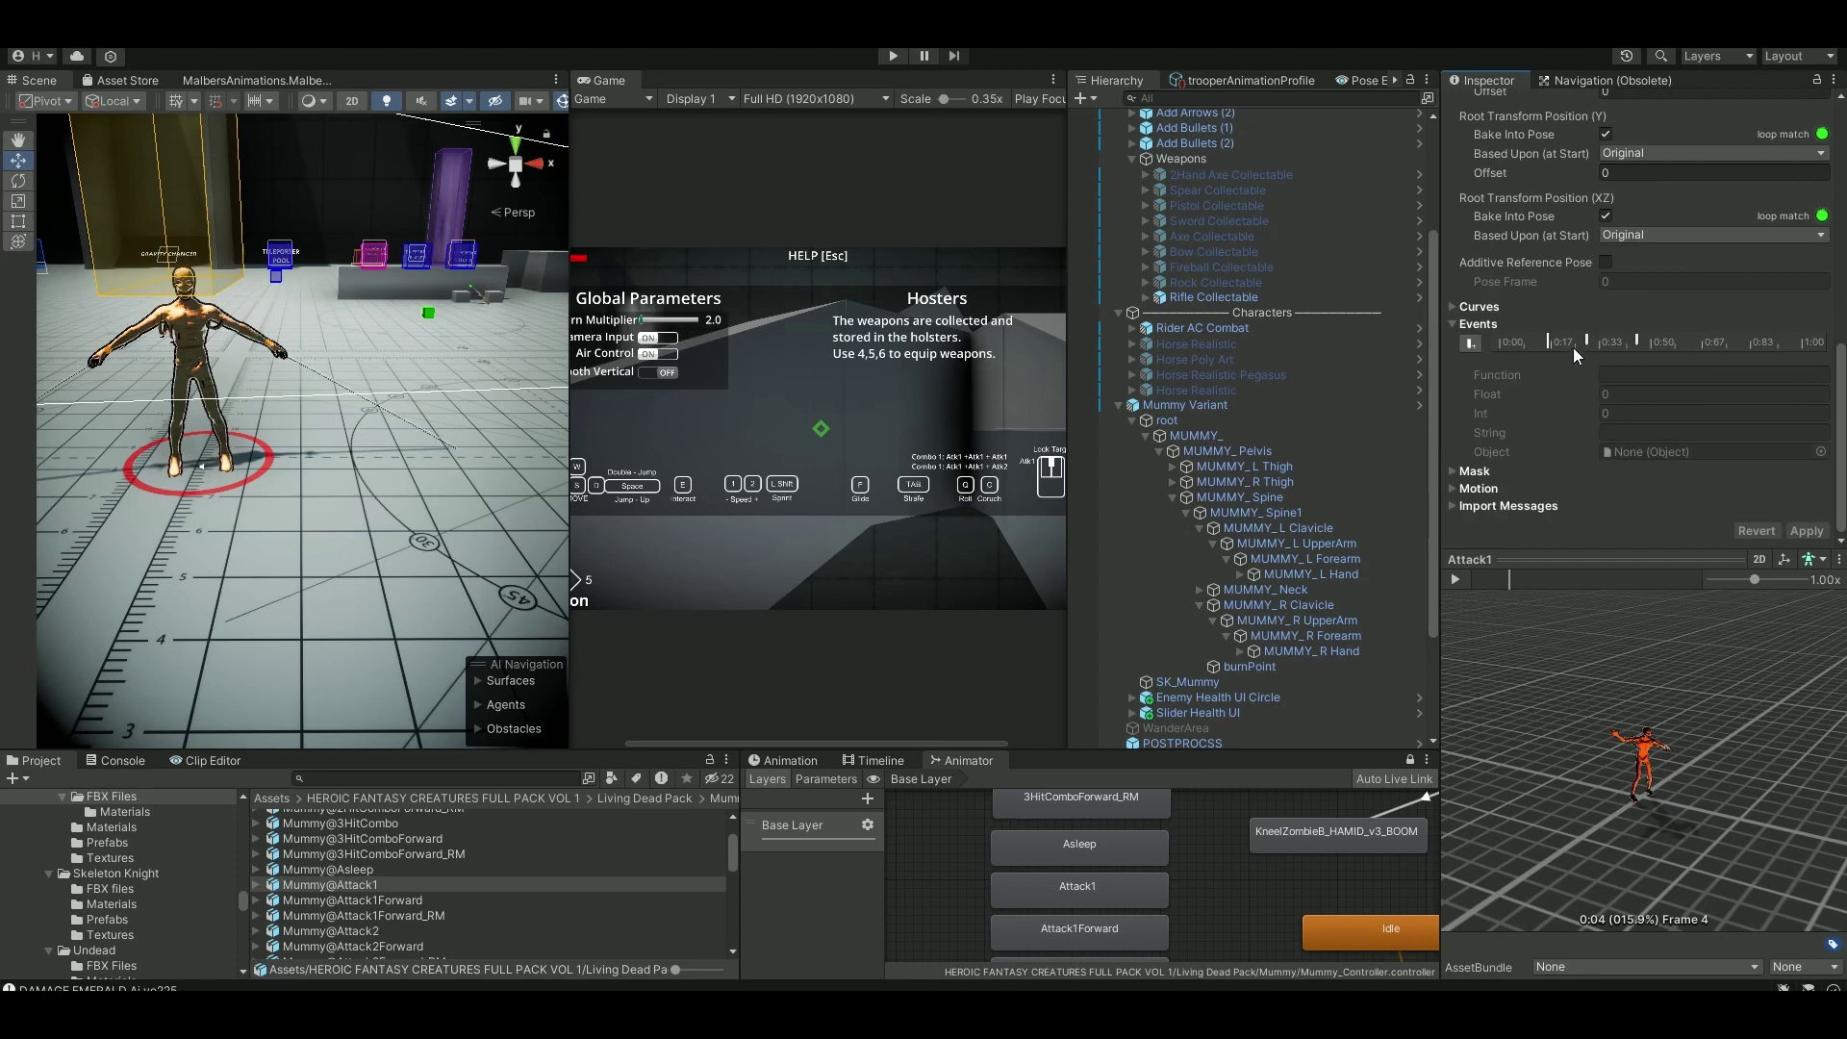
pyautogui.click(1456, 580)
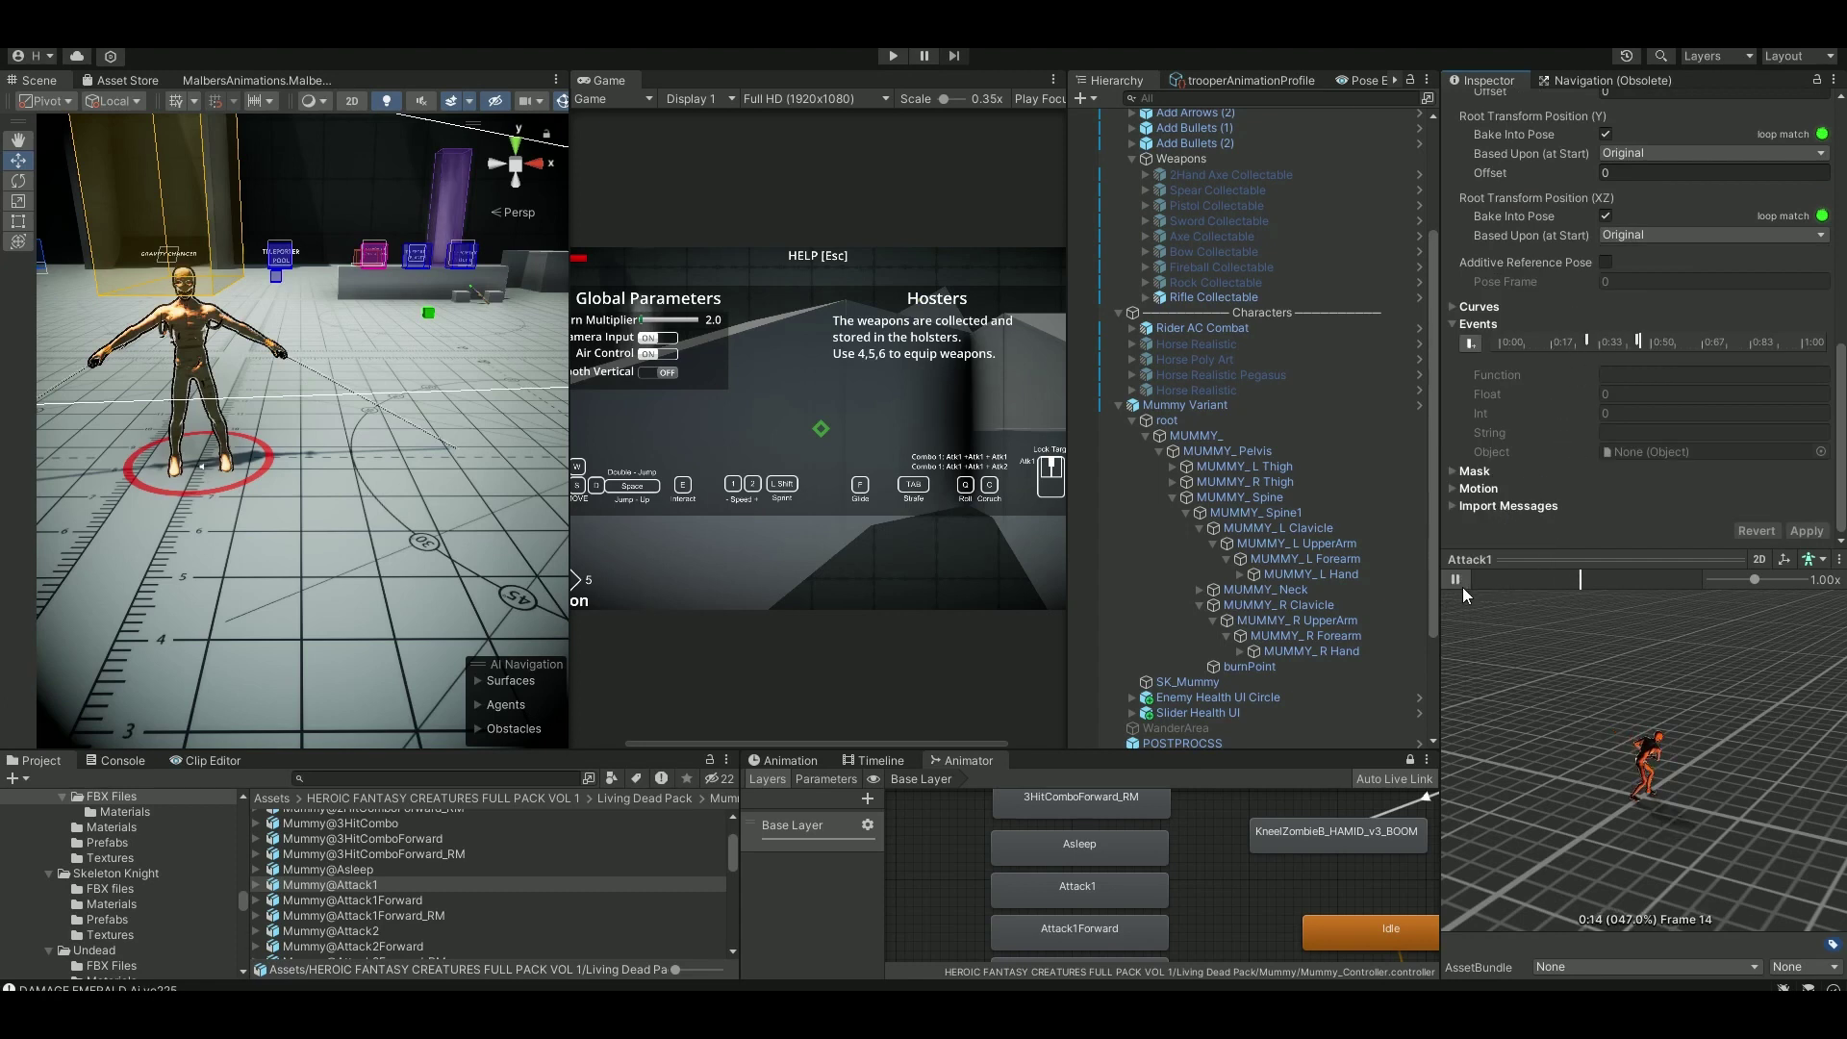
pyautogui.click(1588, 341)
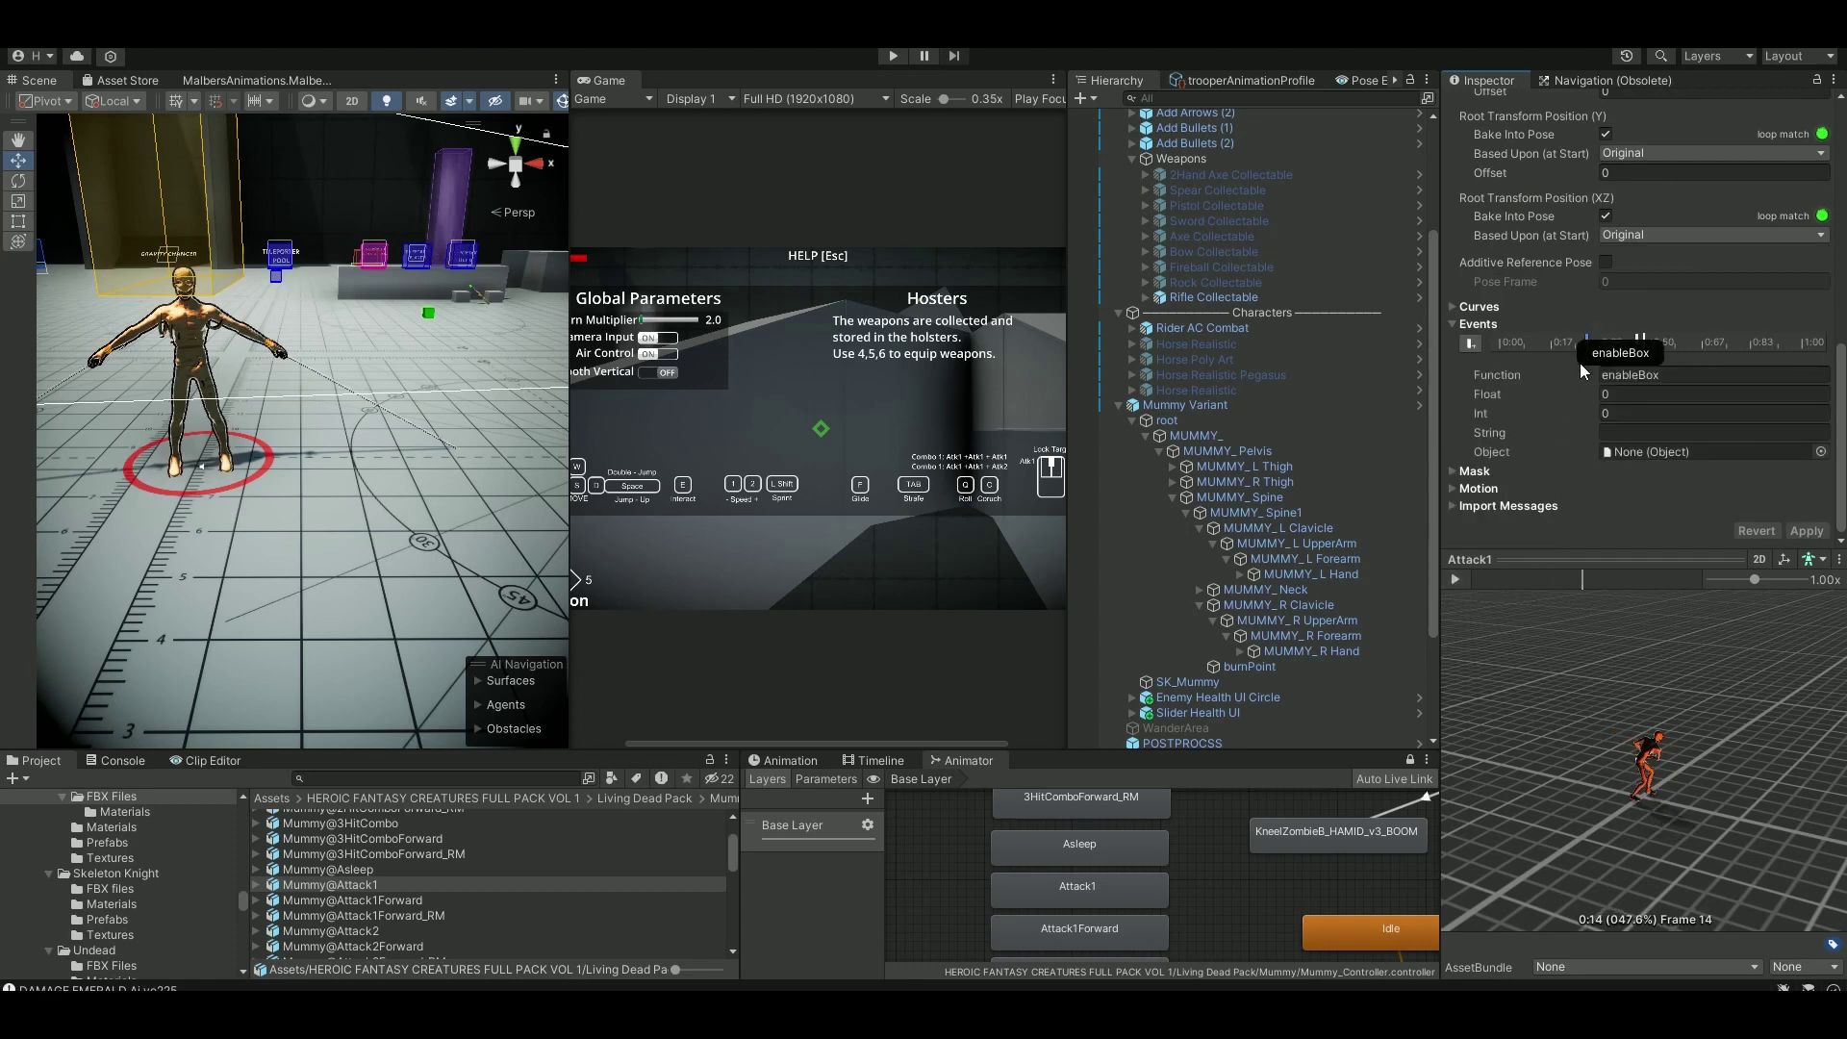
pyautogui.click(1460, 583)
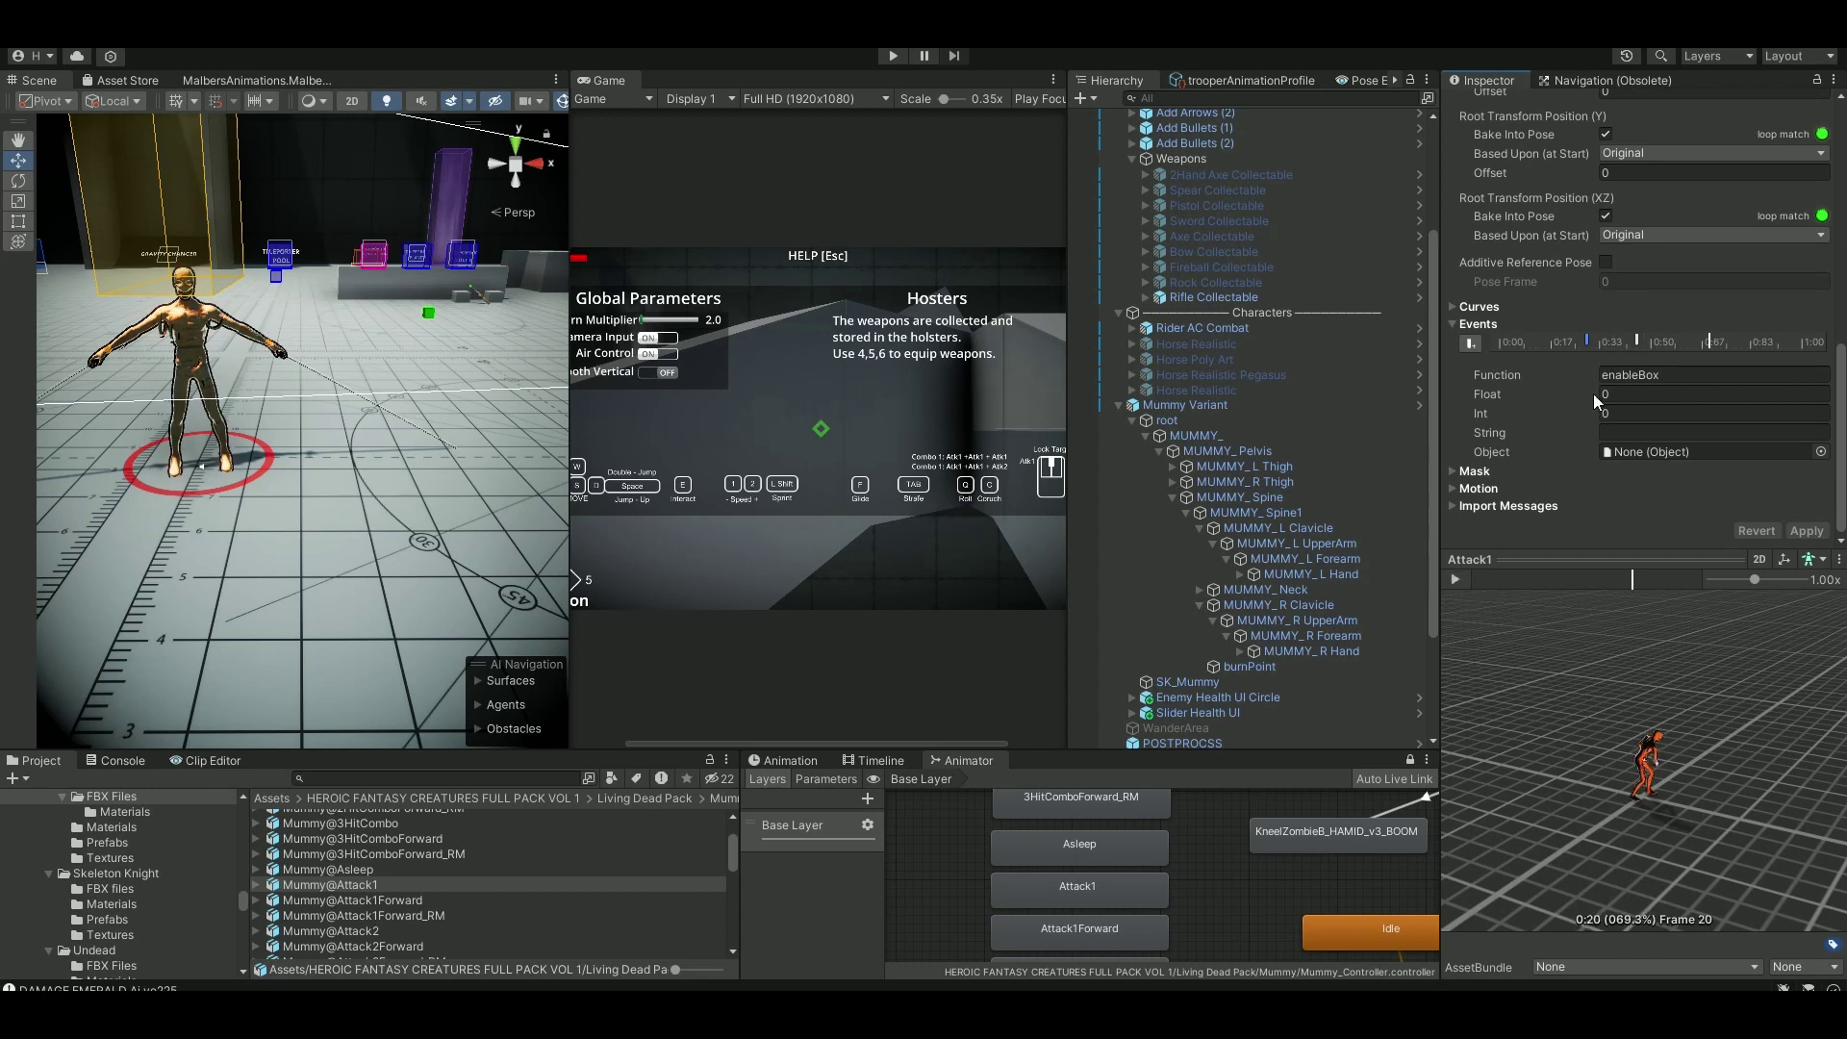
pyautogui.click(1636, 342)
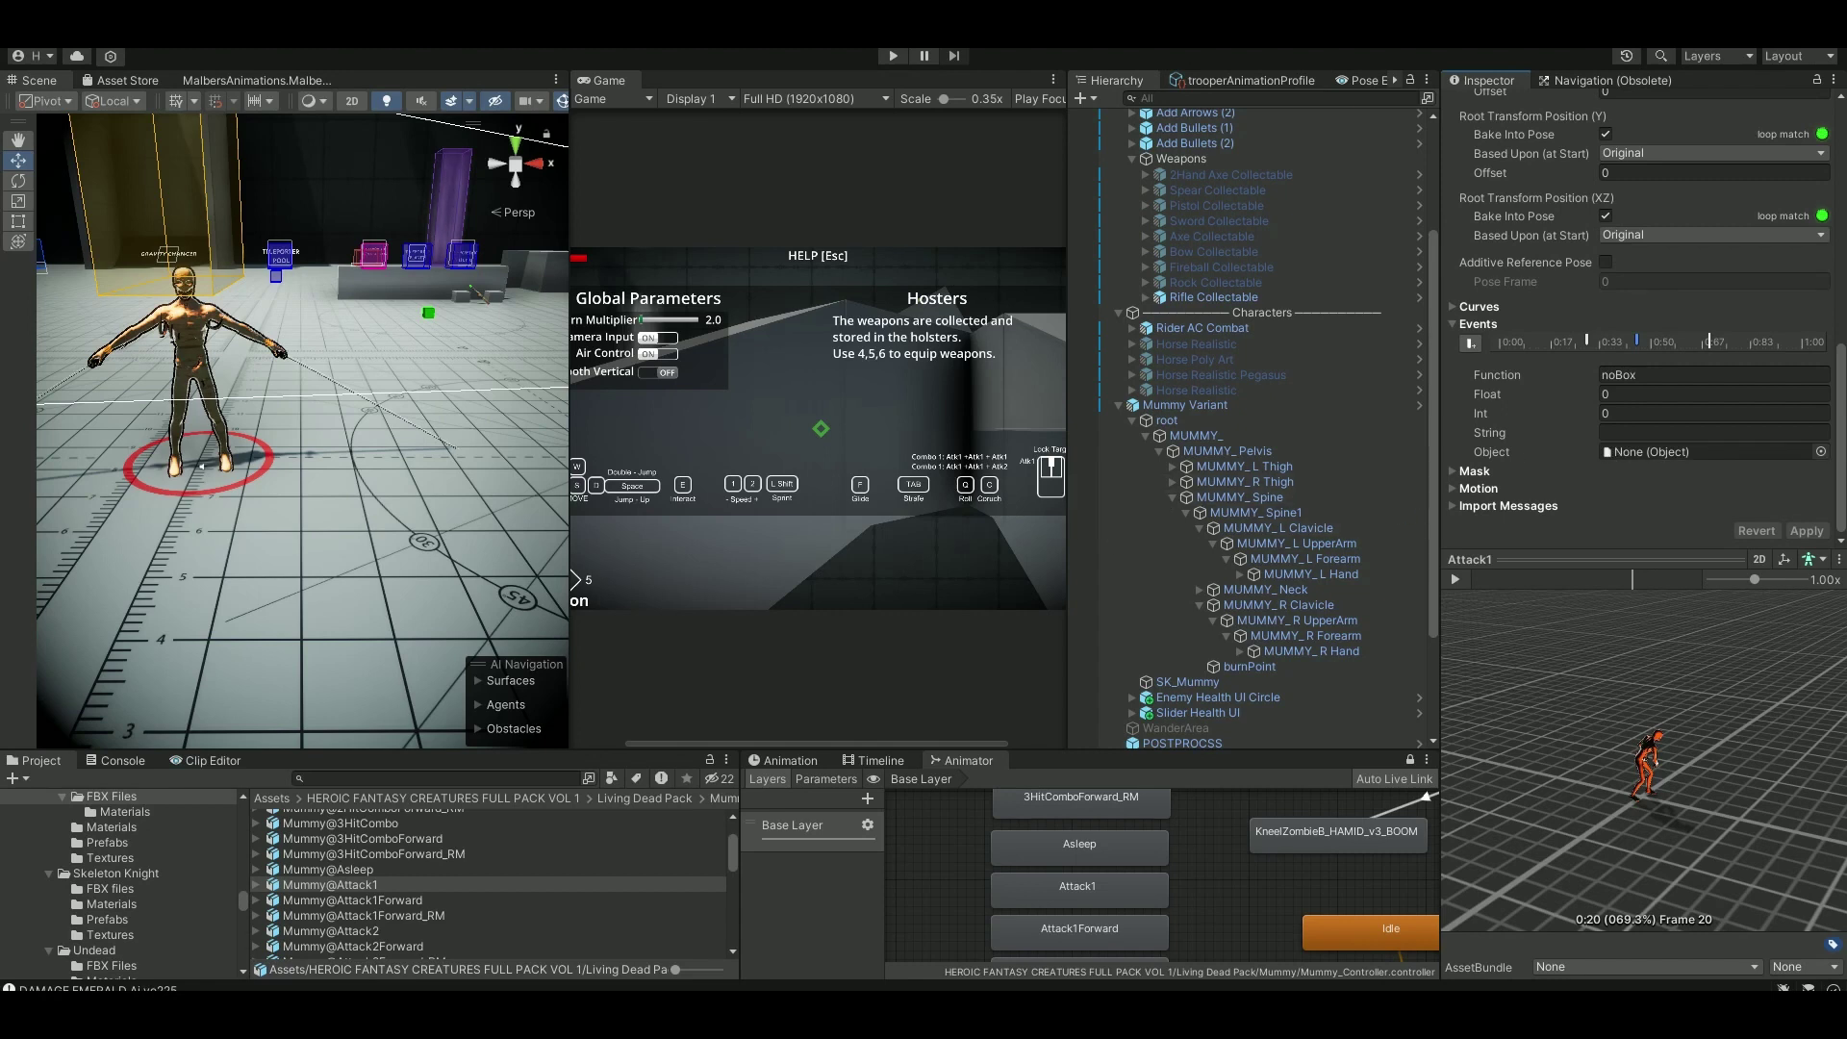
# In Visual Studio, examine the hitBoxEnable script's two BoxCollider fields and its enableBox and noBox methods.
pyautogui.hotkey('alt', 'Tab')
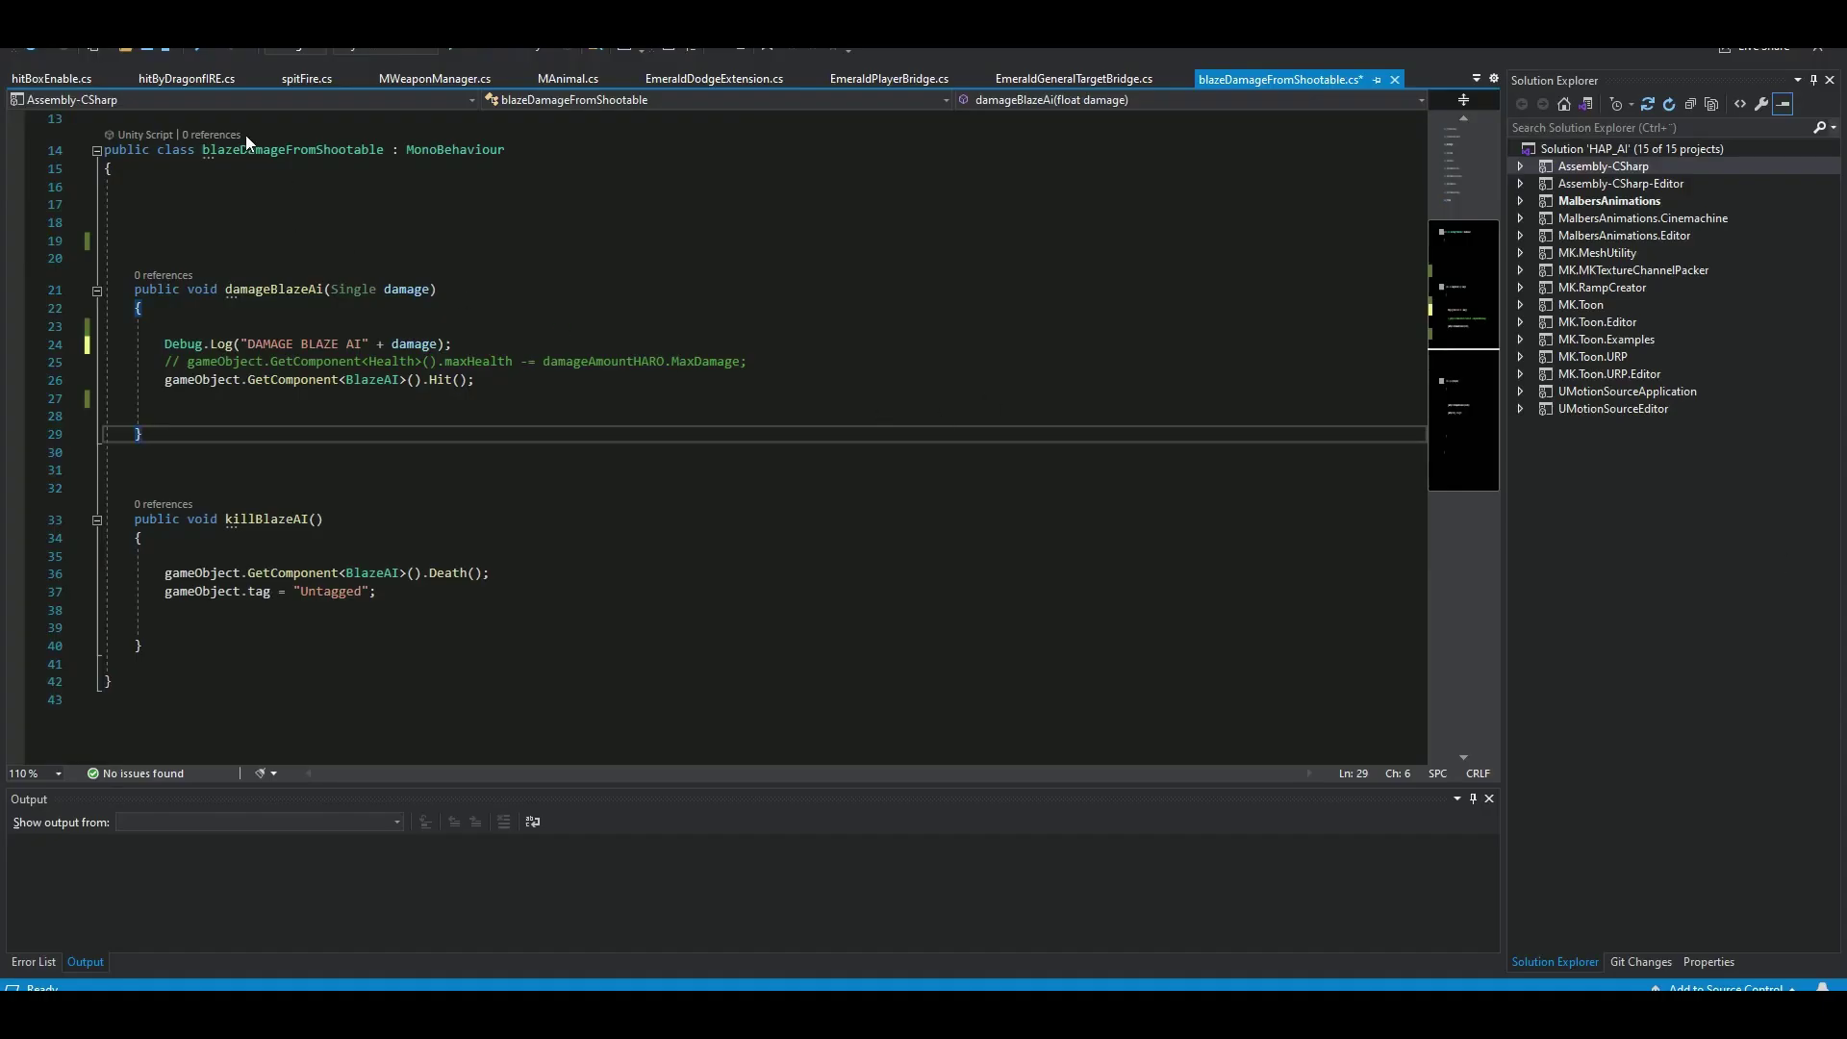
pyautogui.click(43, 79)
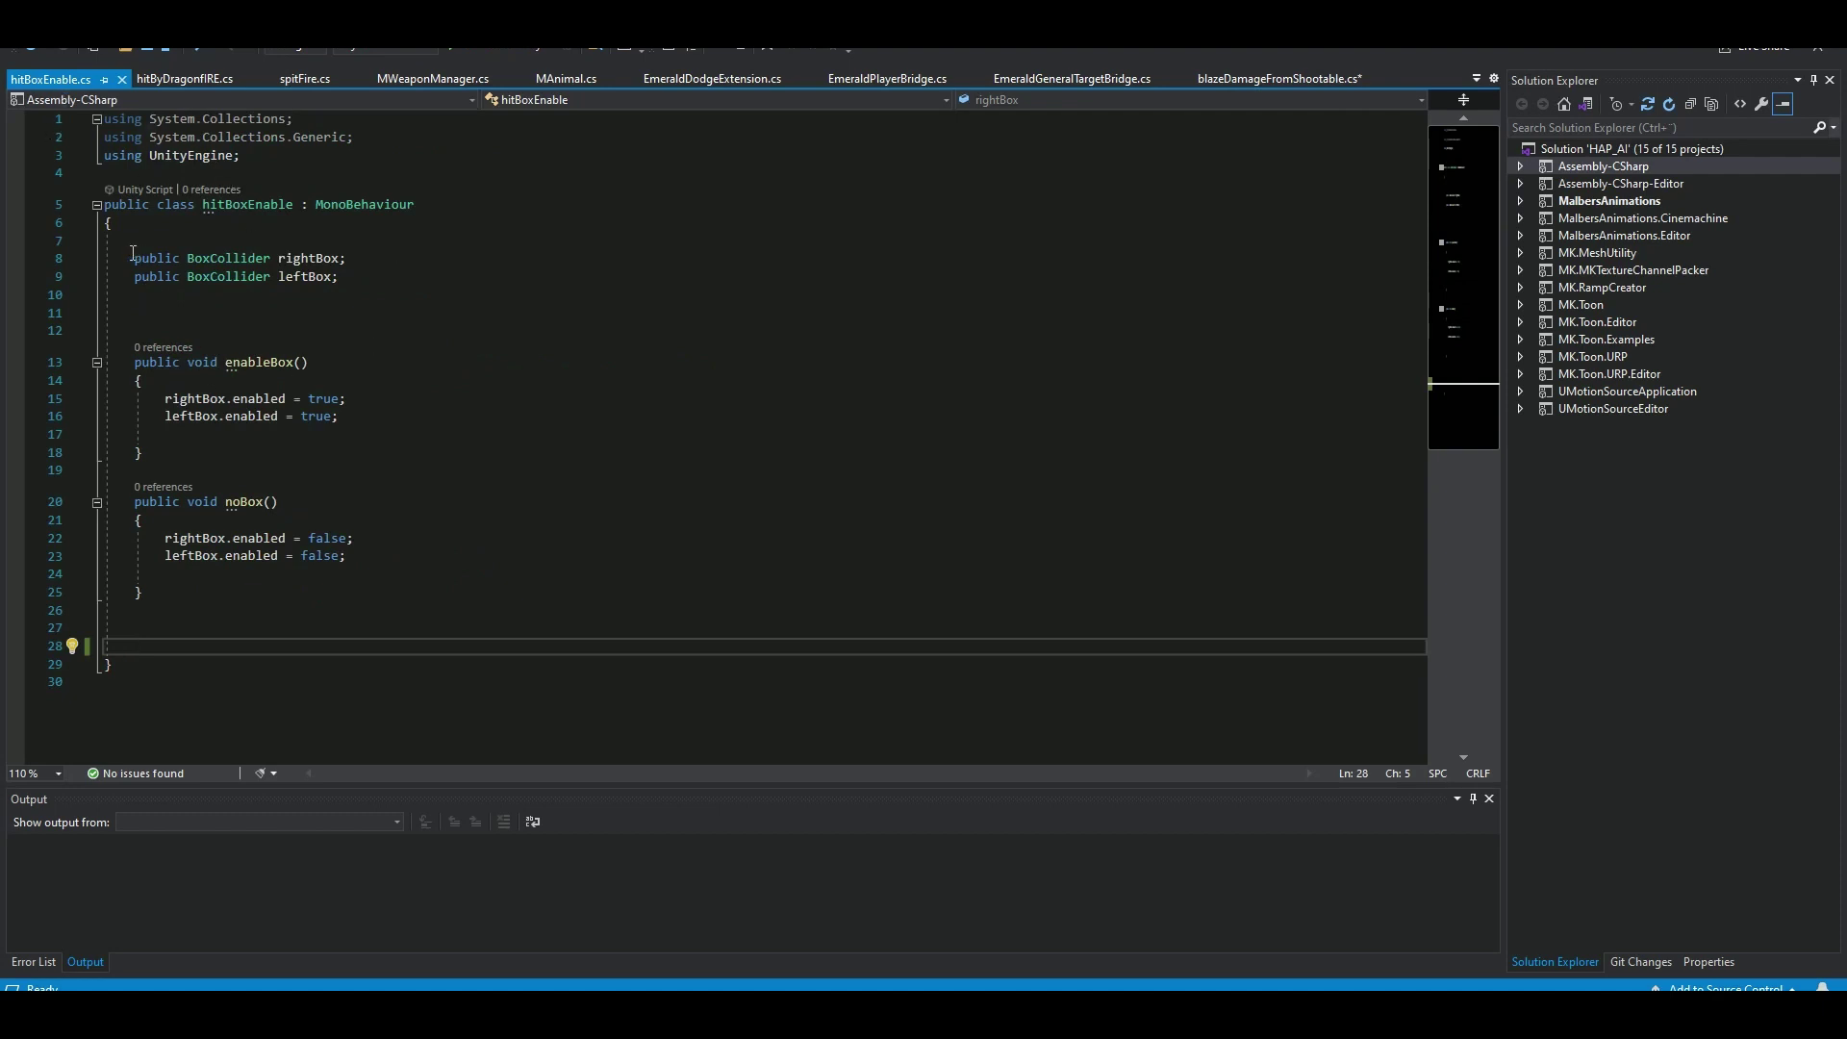
pyautogui.moveTo(133, 258); pyautogui.dragTo(396, 274)
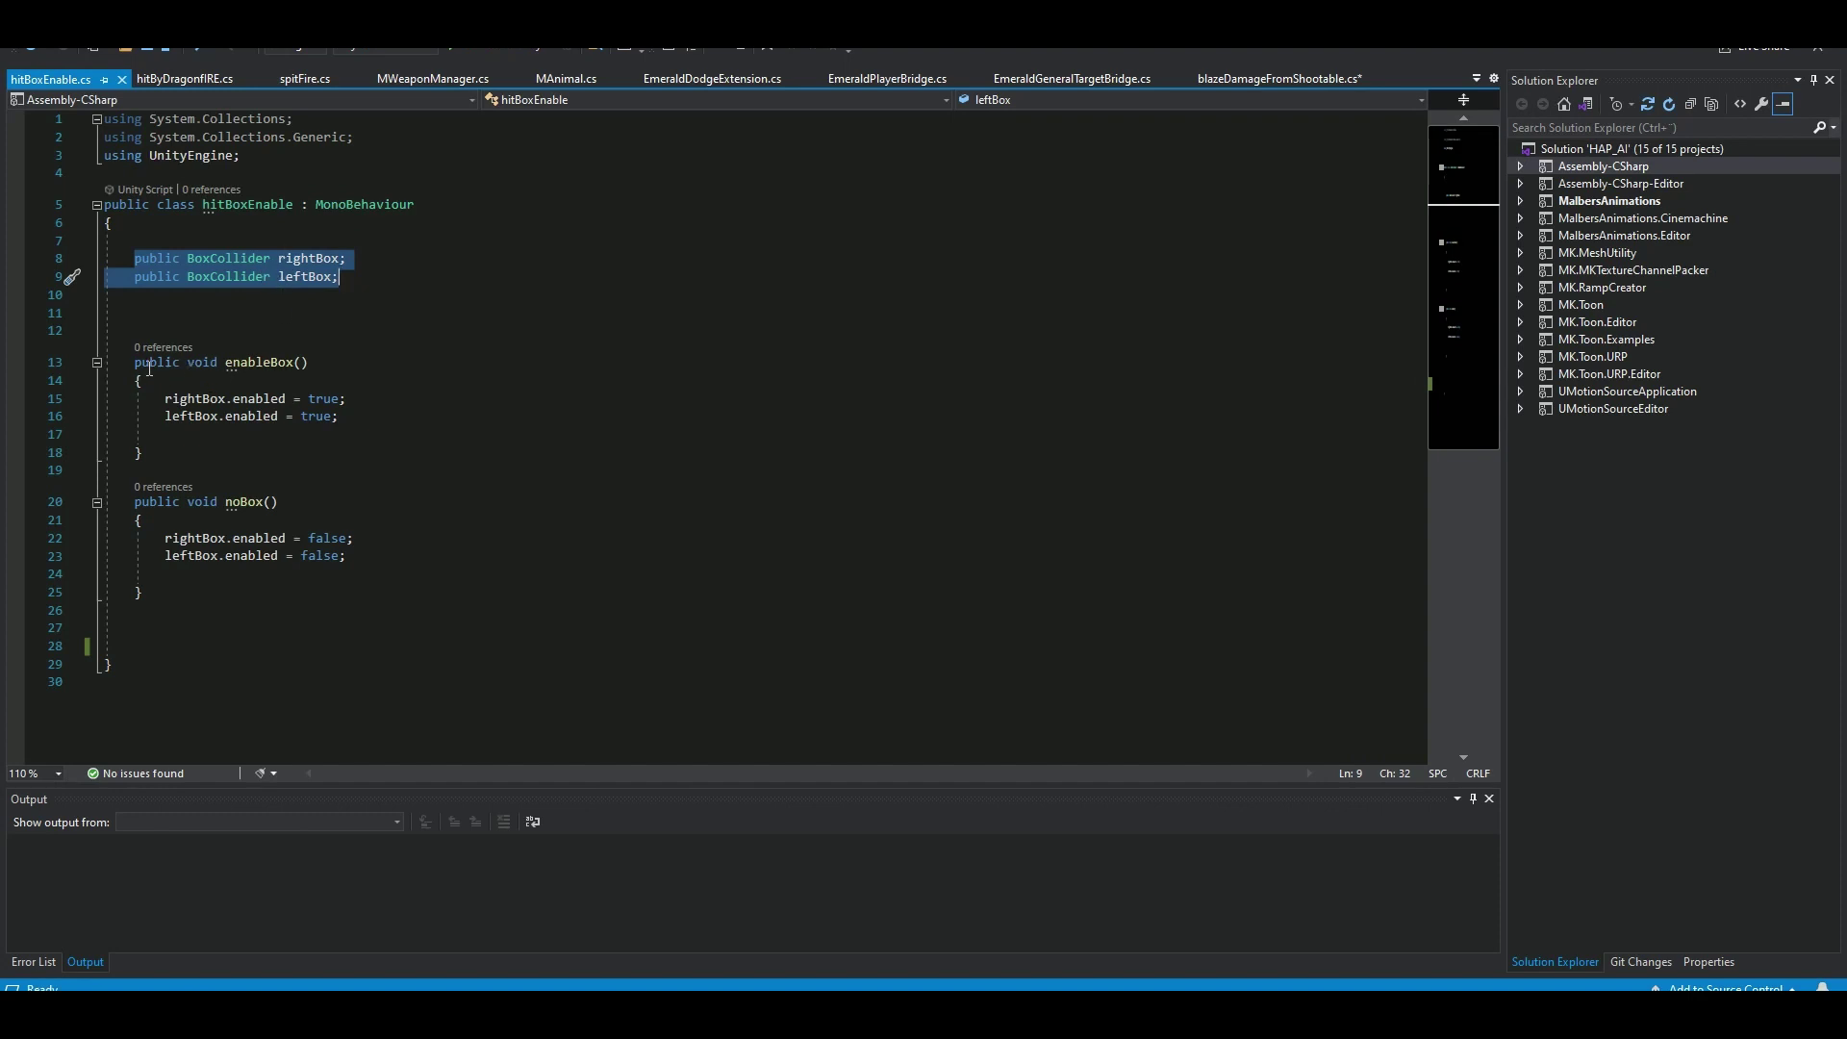
pyautogui.moveTo(128, 364); pyautogui.dragTo(234, 591)
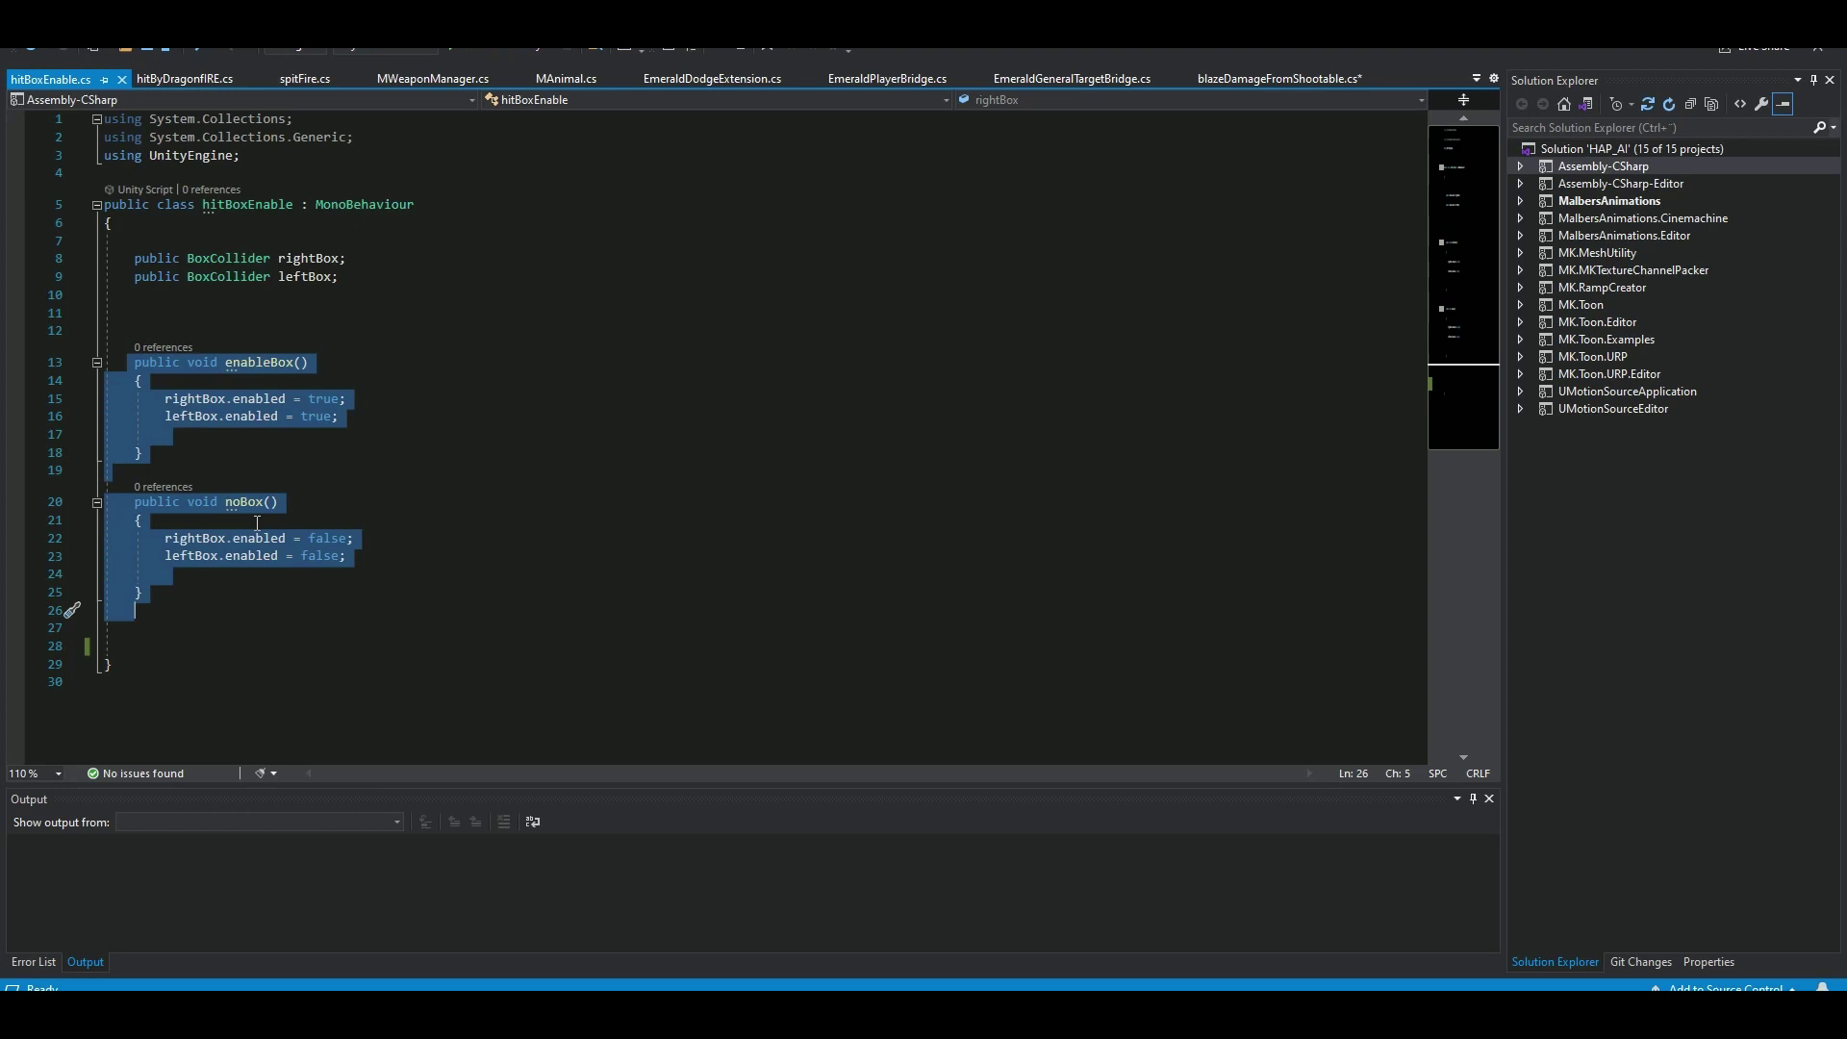
pyautogui.click(563, 443)
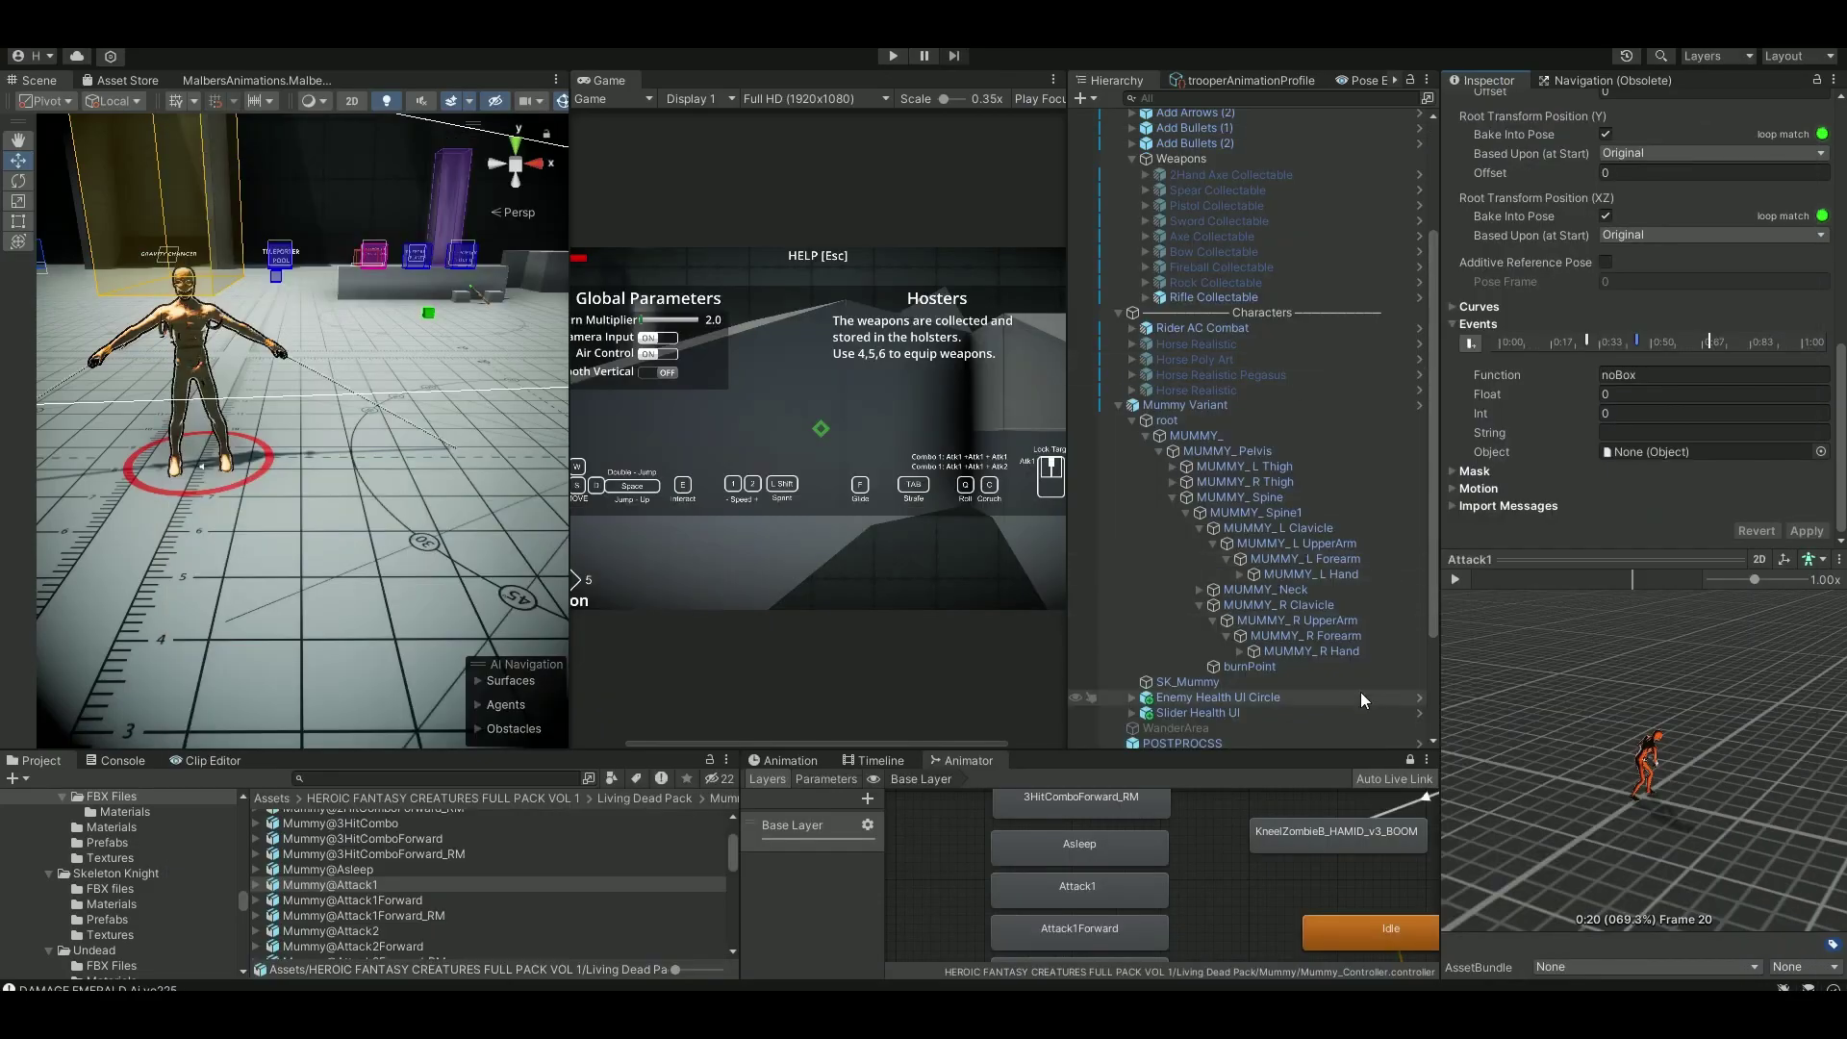
# Select MUMMY_ L Hand, widen the Inspector, and examine the Hit Box Enable script's hand collider references and the Box Collider's trigger settings.
pyautogui.click(1308, 574)
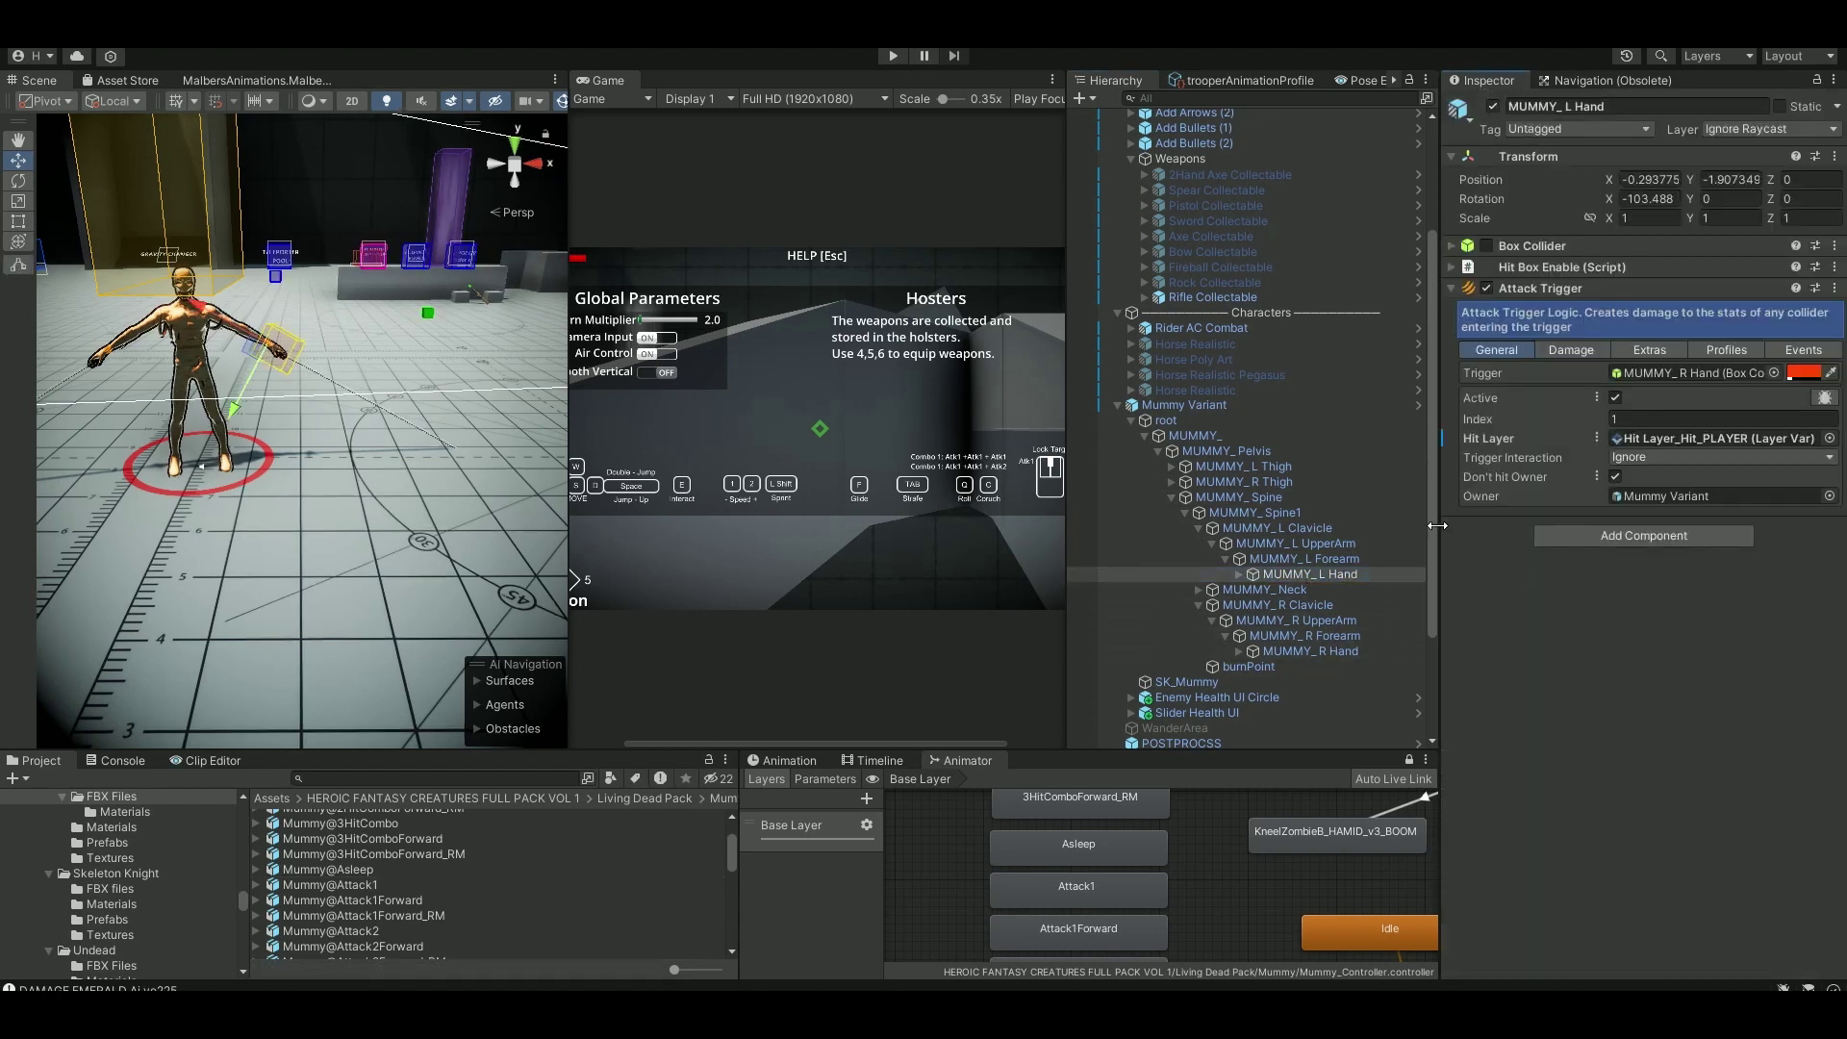
pyautogui.moveTo(1441, 525); pyautogui.dragTo(1326, 535)
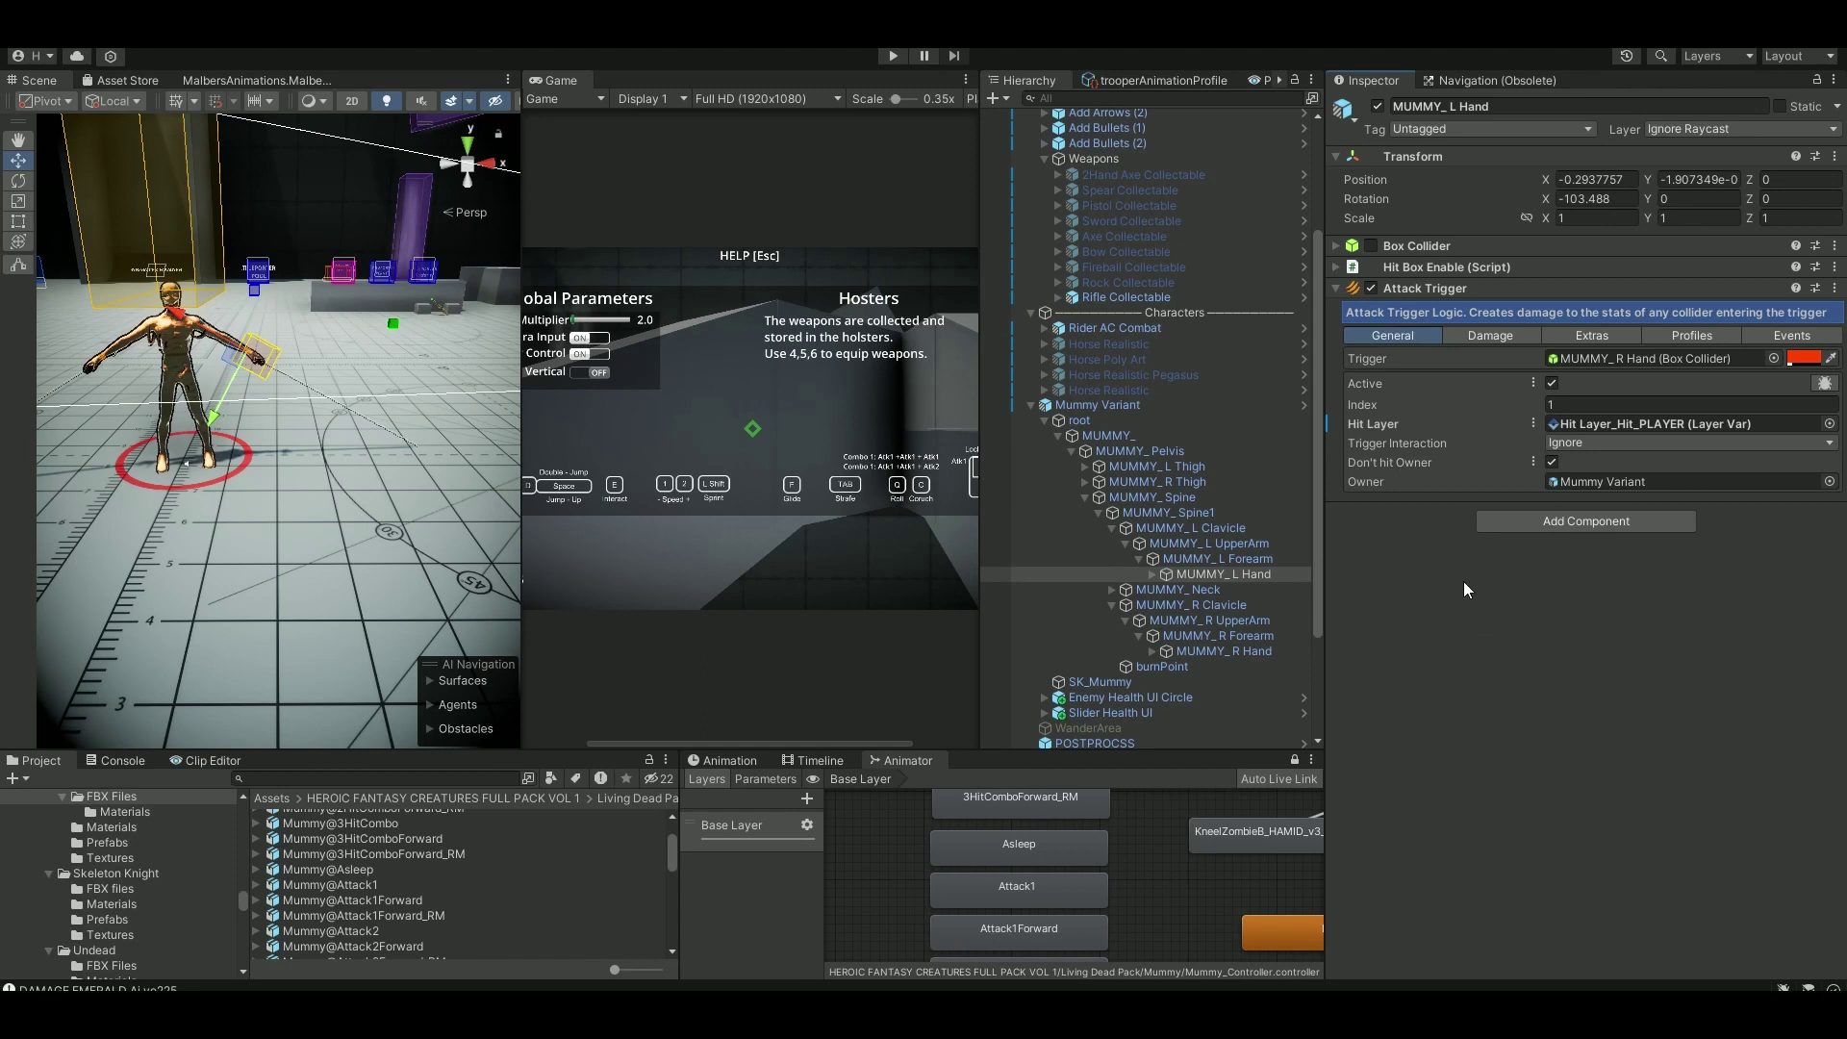
pyautogui.click(1336, 269)
pyautogui.click(1588, 308)
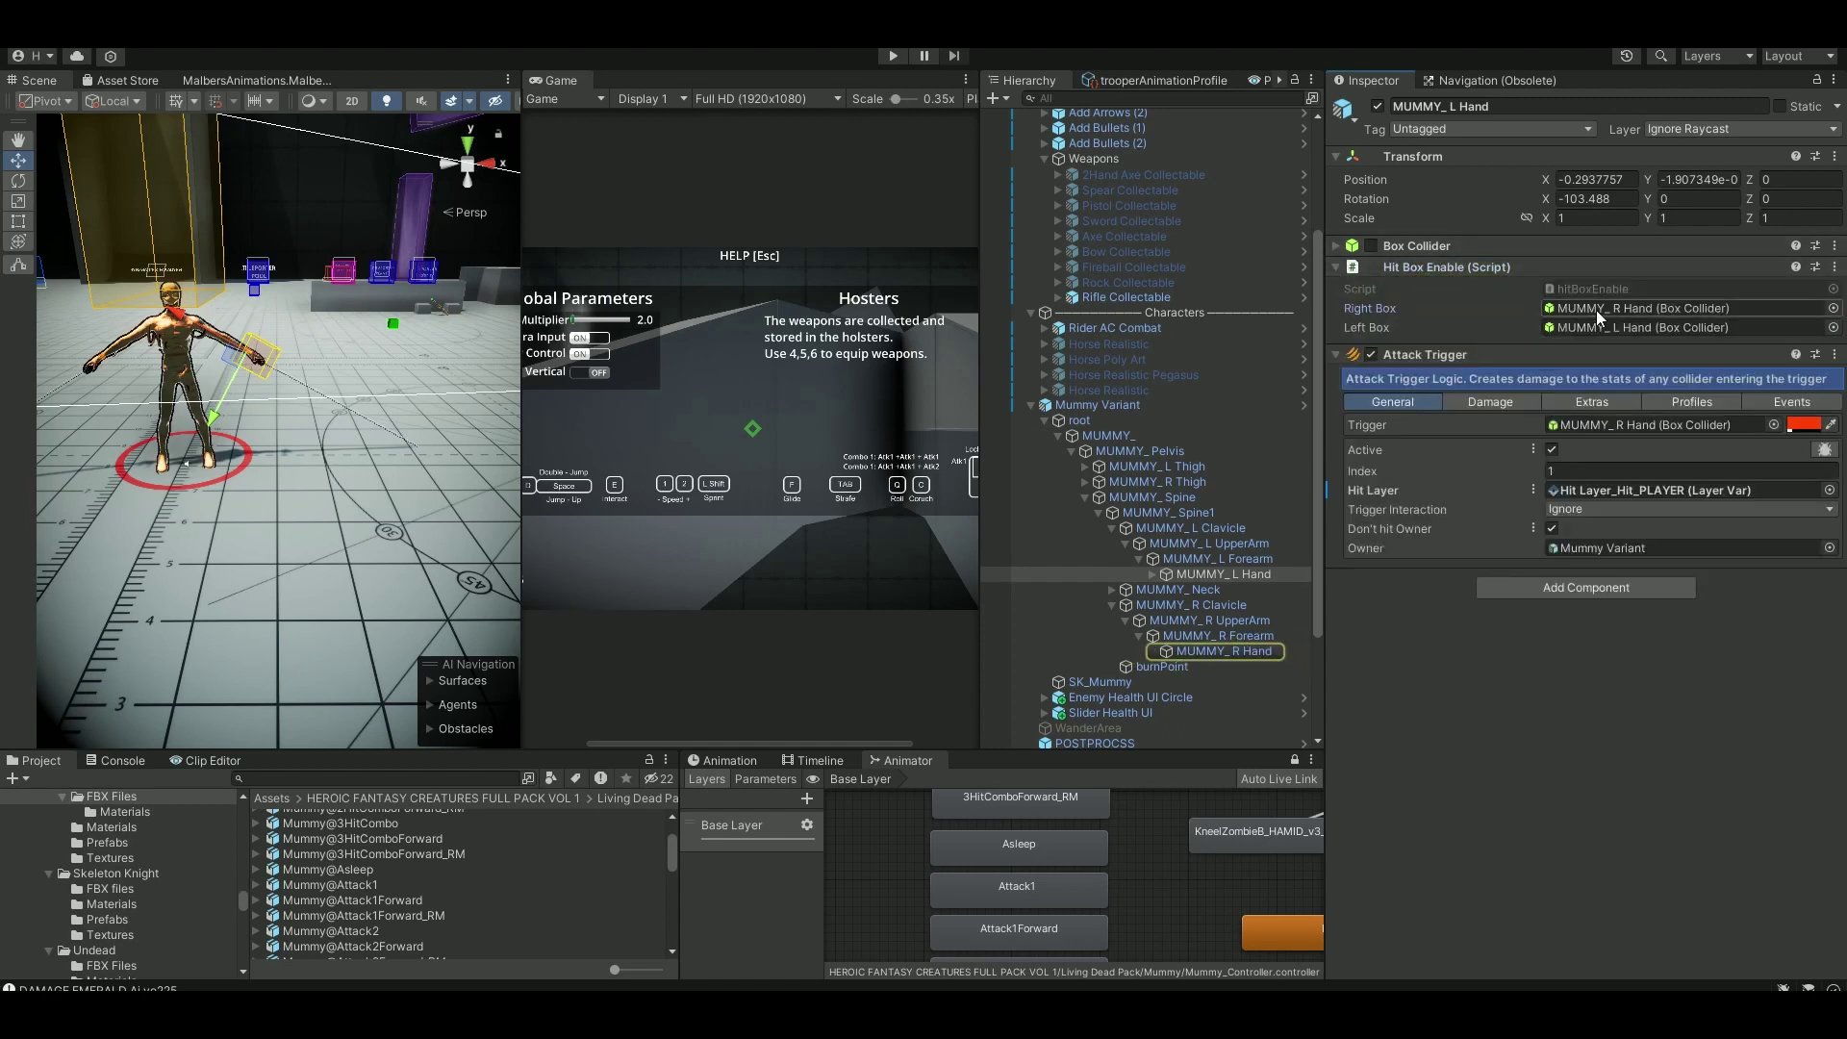
pyautogui.click(1628, 327)
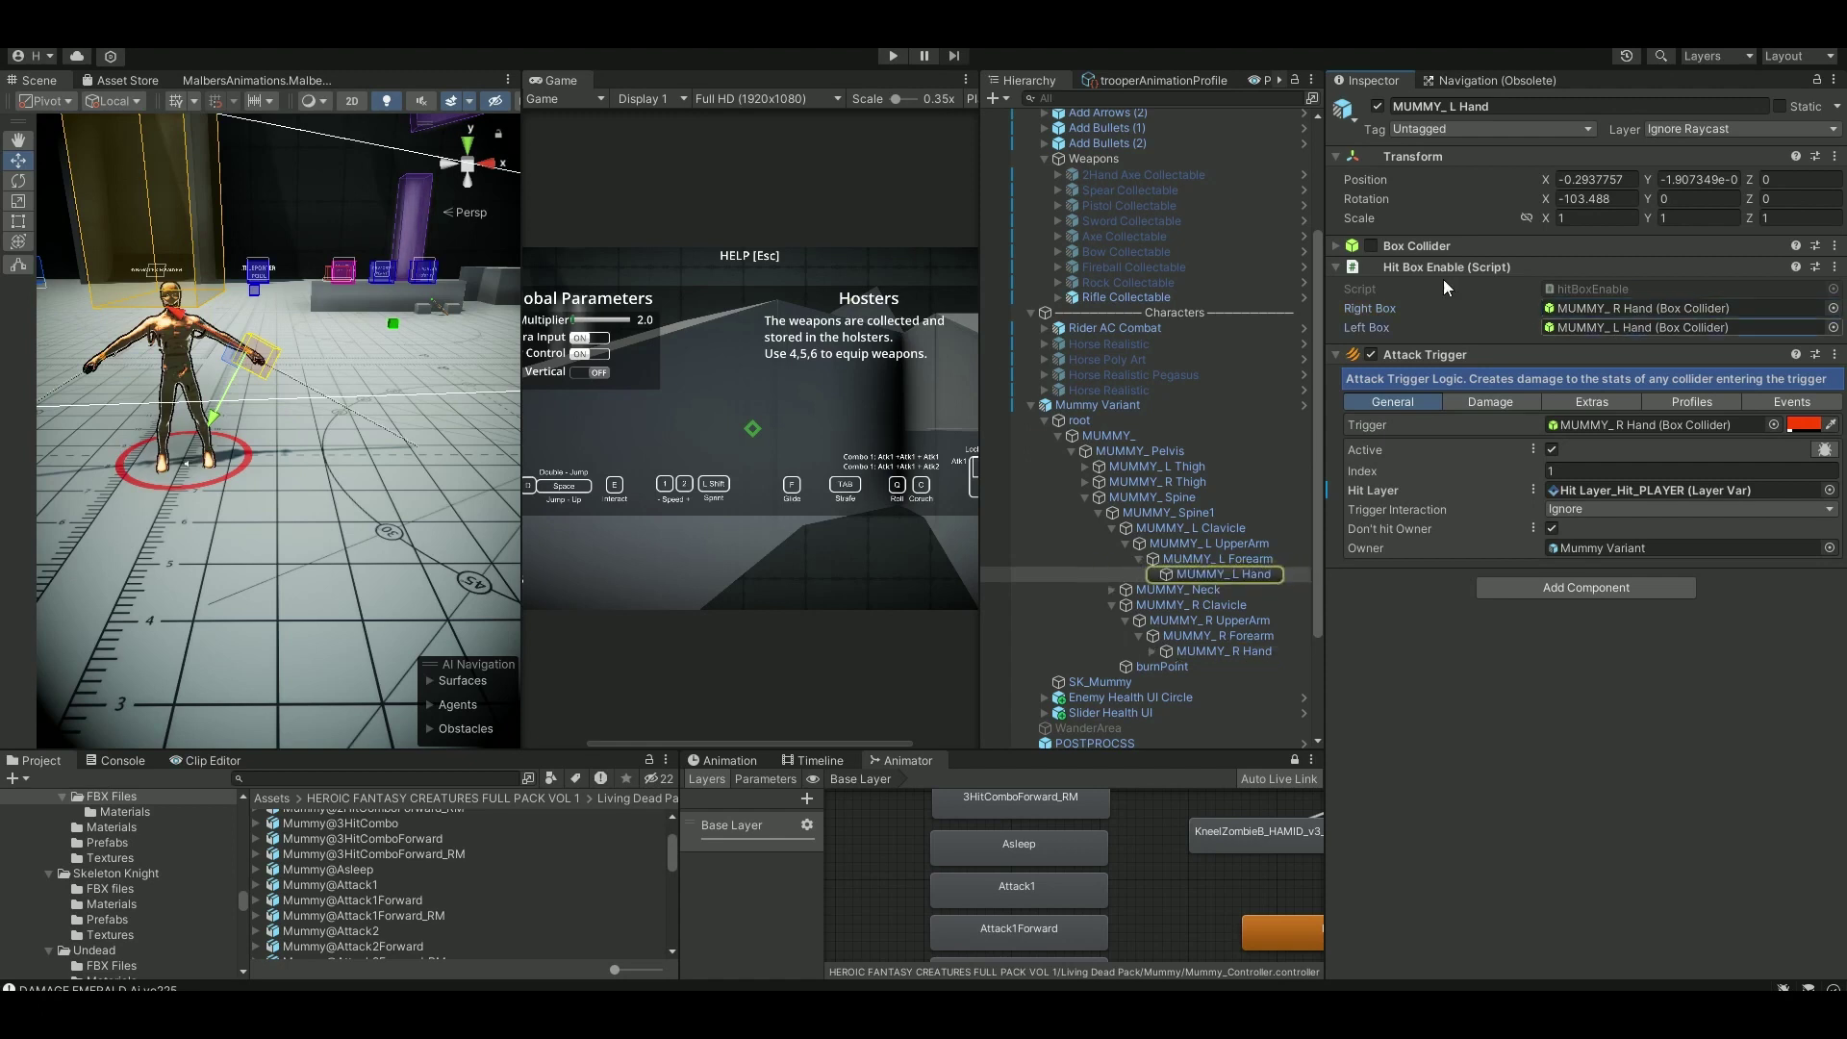
pyautogui.click(1336, 268)
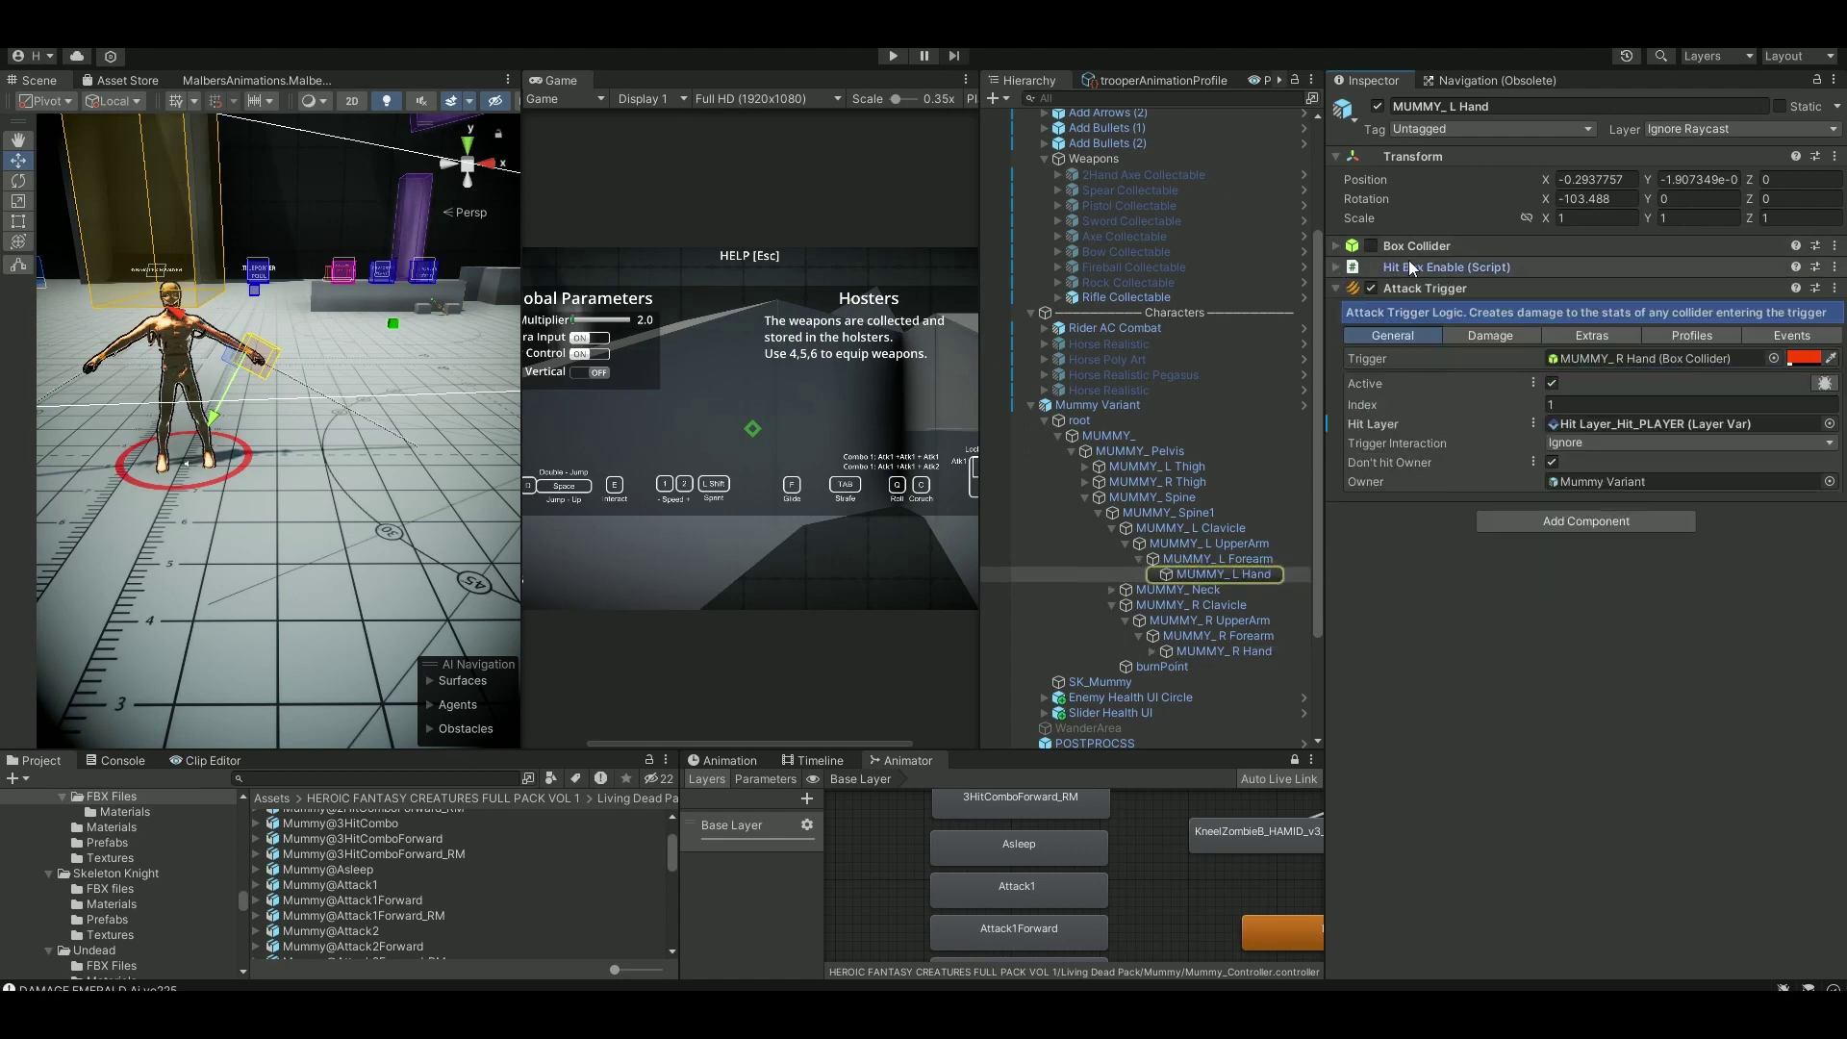
pyautogui.click(1336, 248)
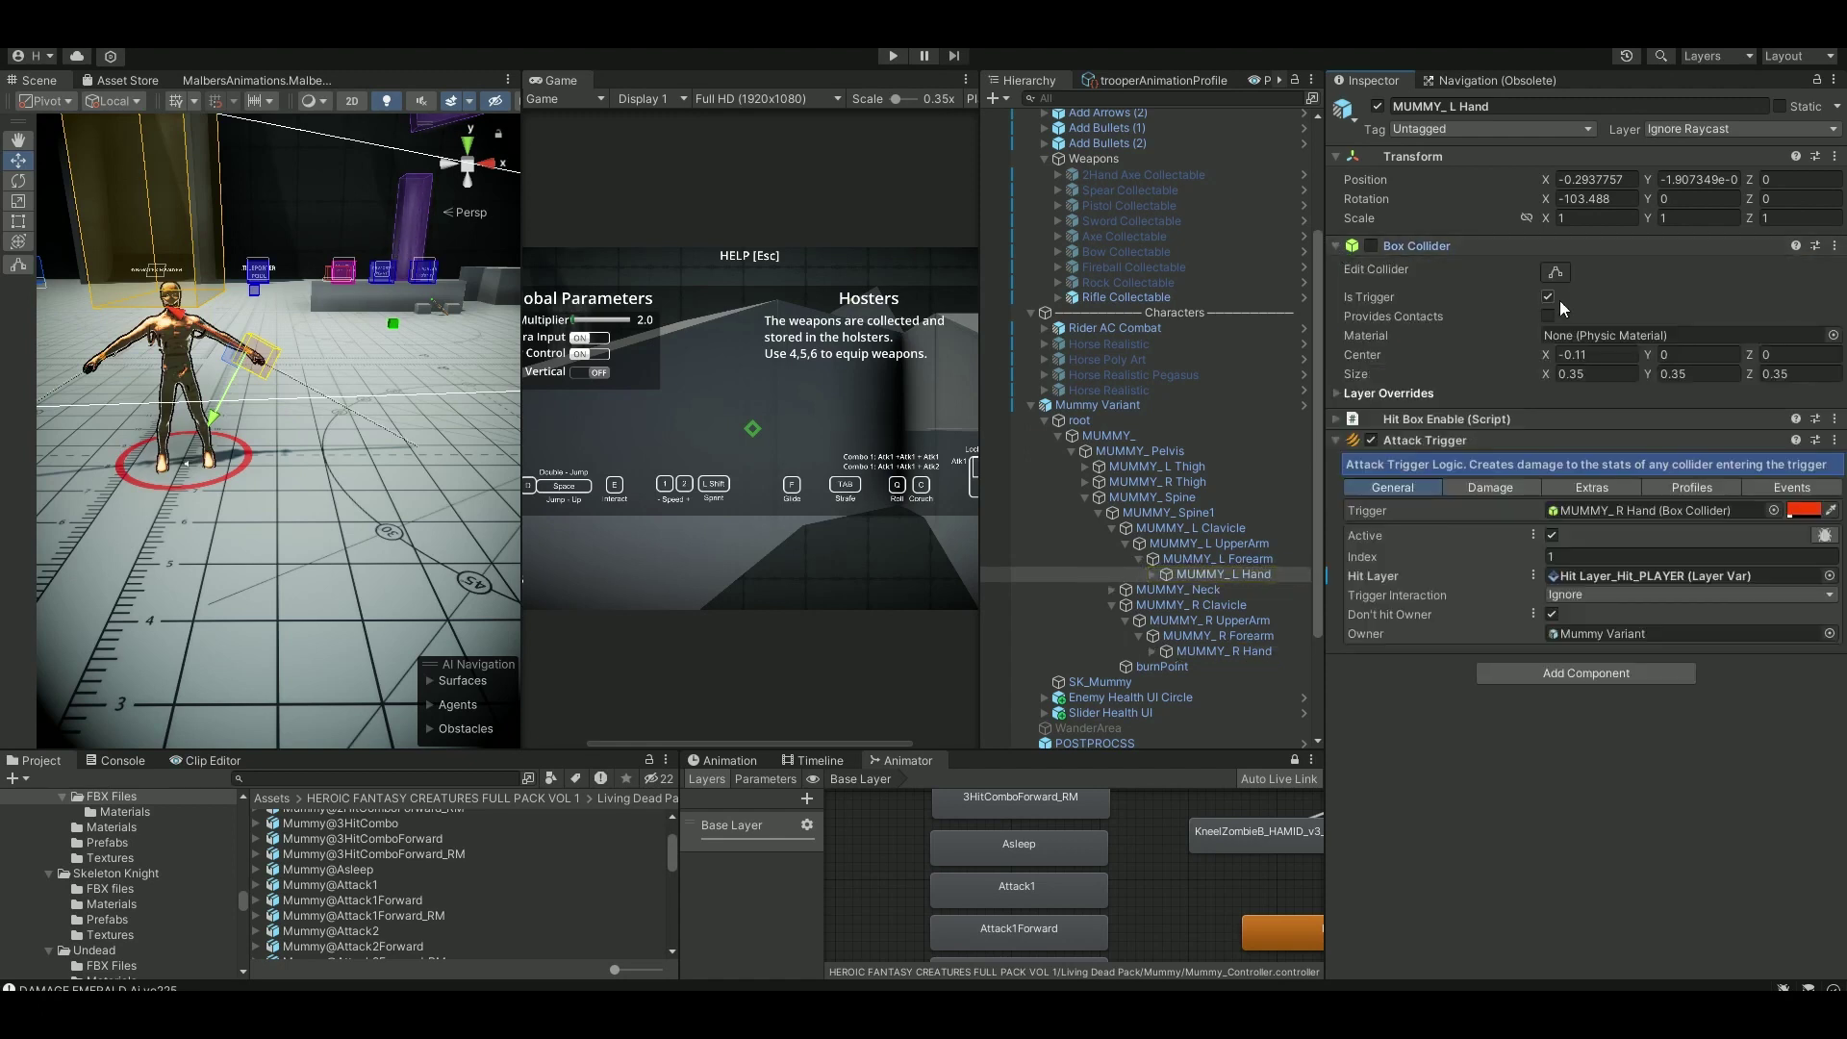
pyautogui.click(1337, 247)
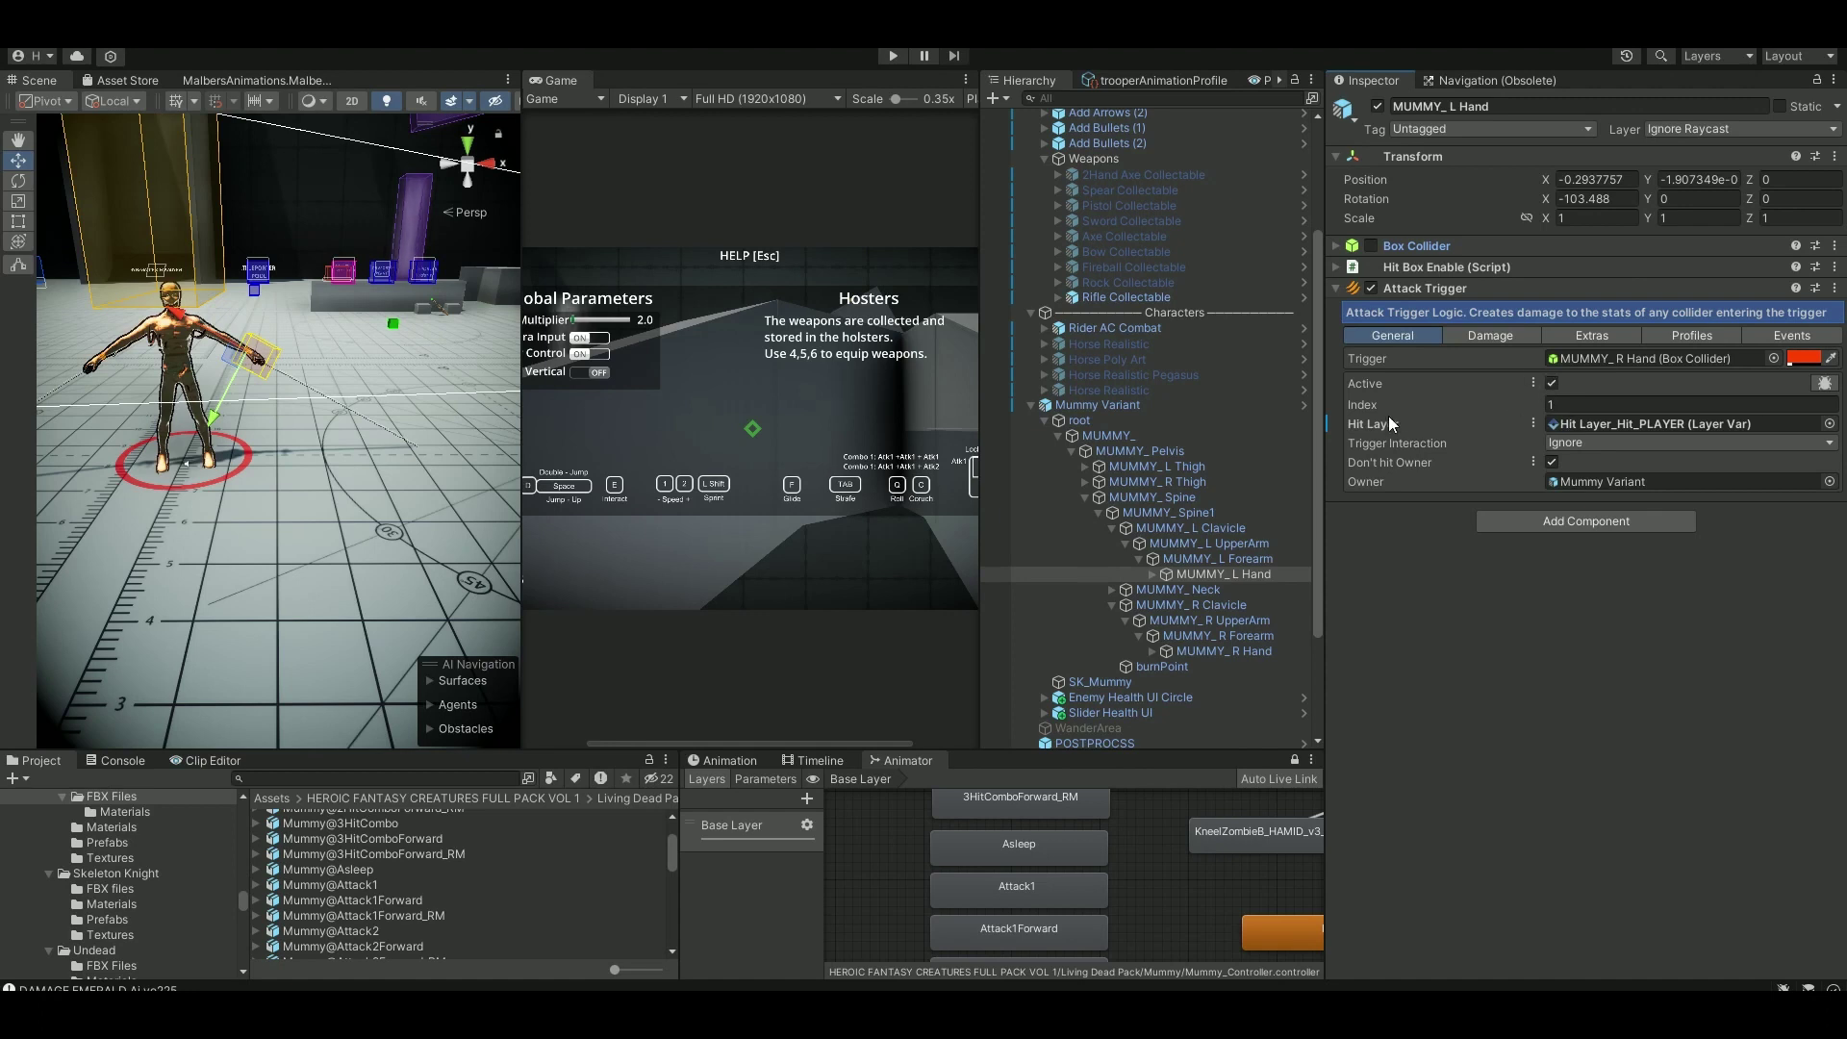
# Locate the left hand Attack Trigger's Hit Layer_Hit_PLAYER asset in the project and examine which layers its LayerMask value includes.
pyautogui.click(1594, 427)
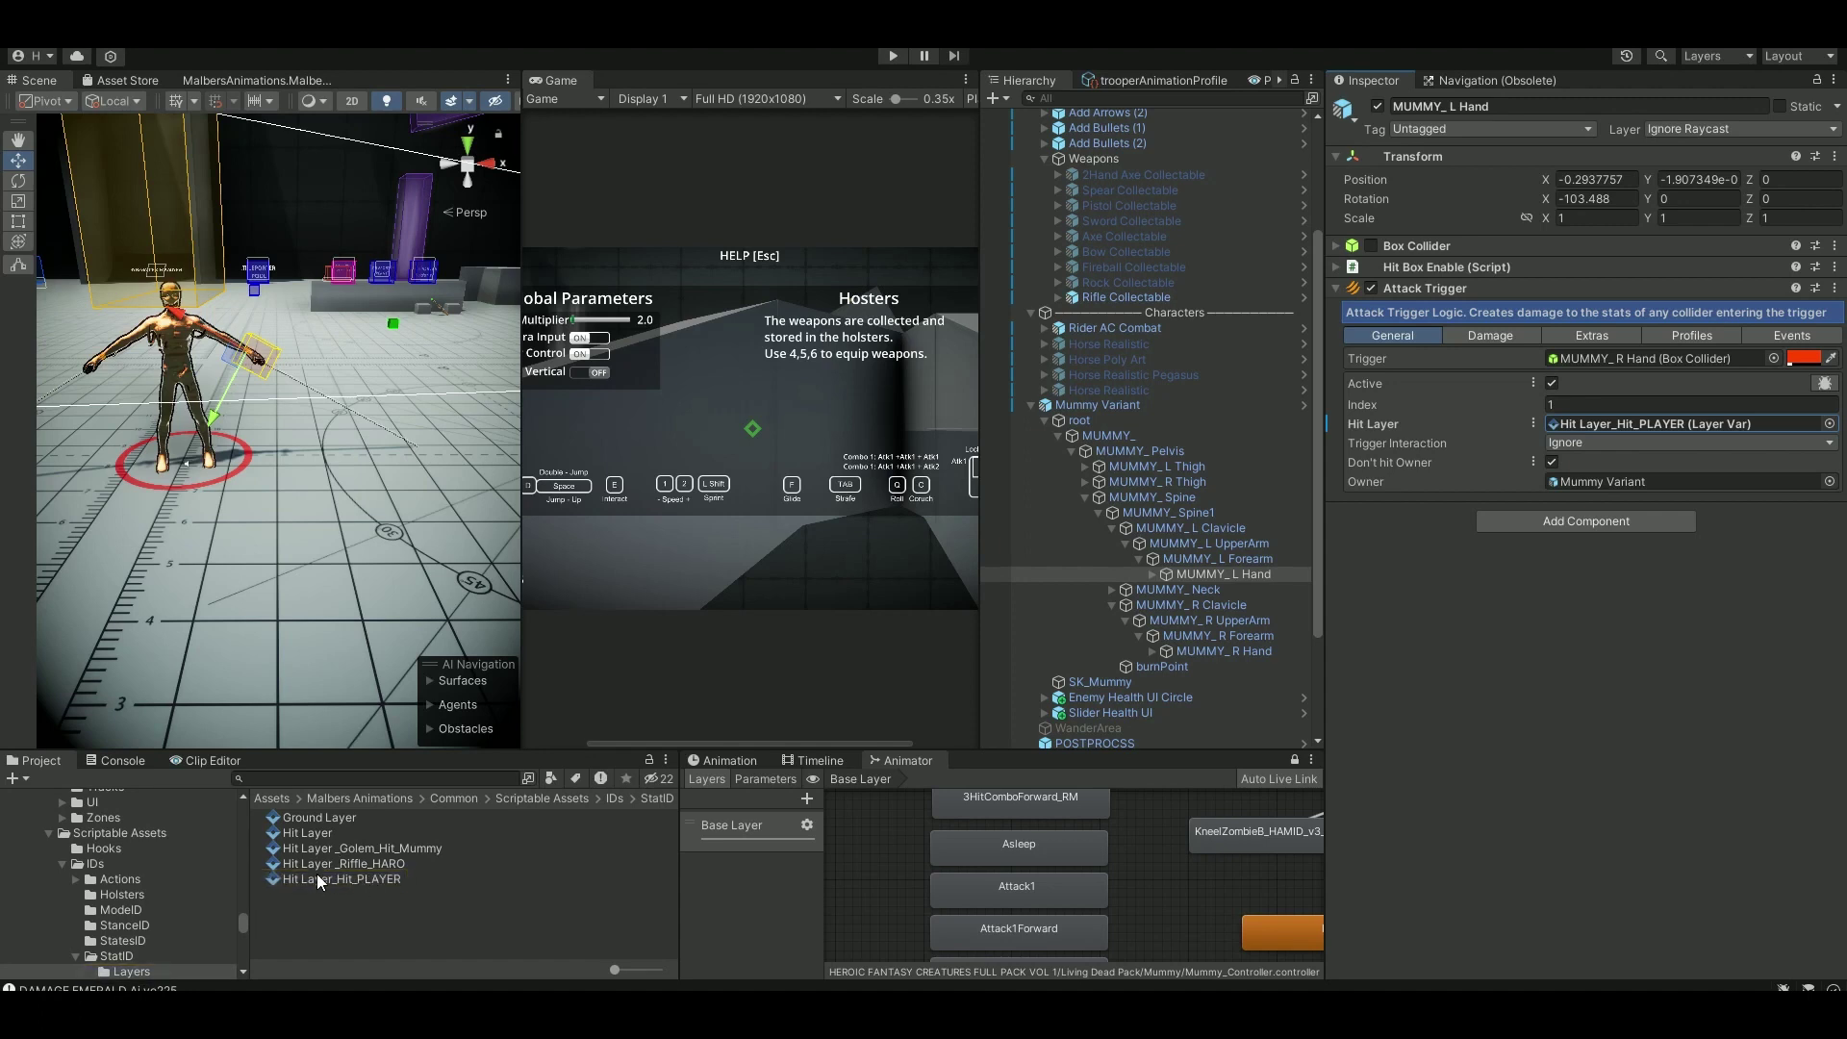
pyautogui.click(364, 881)
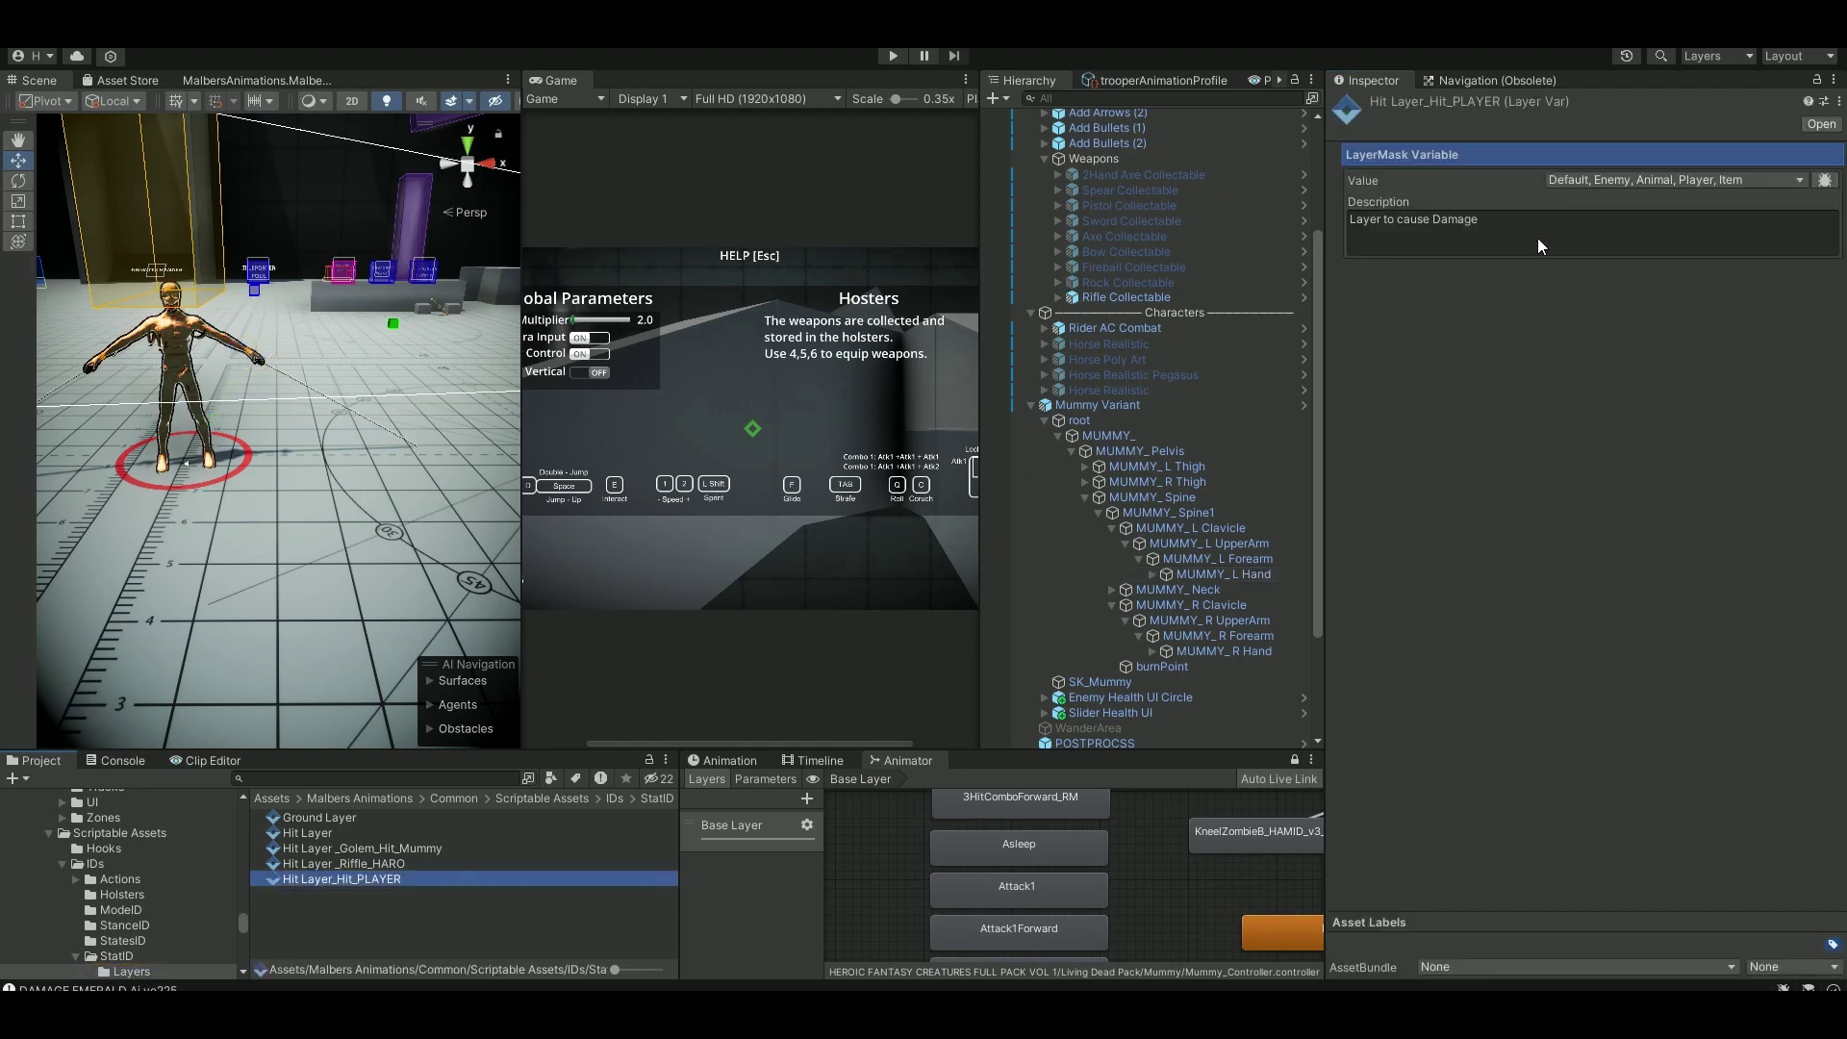
pyautogui.click(1621, 181)
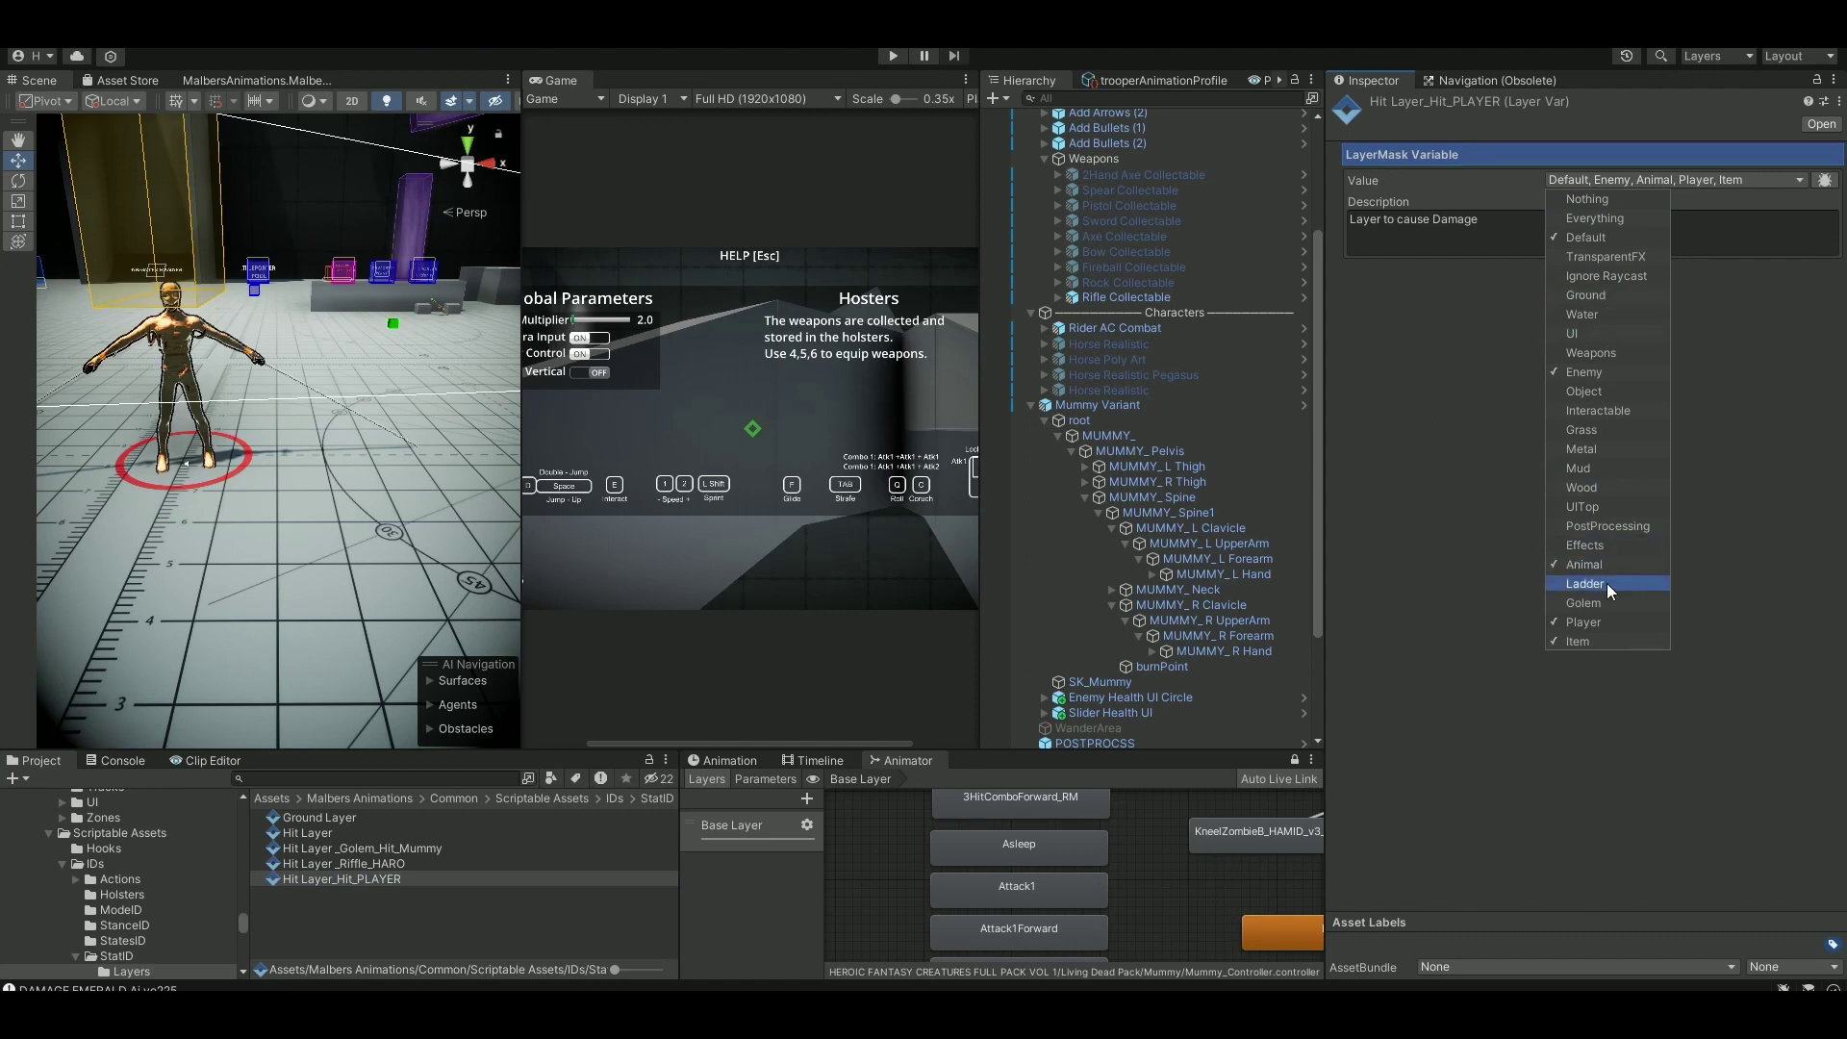
pyautogui.click(1440, 421)
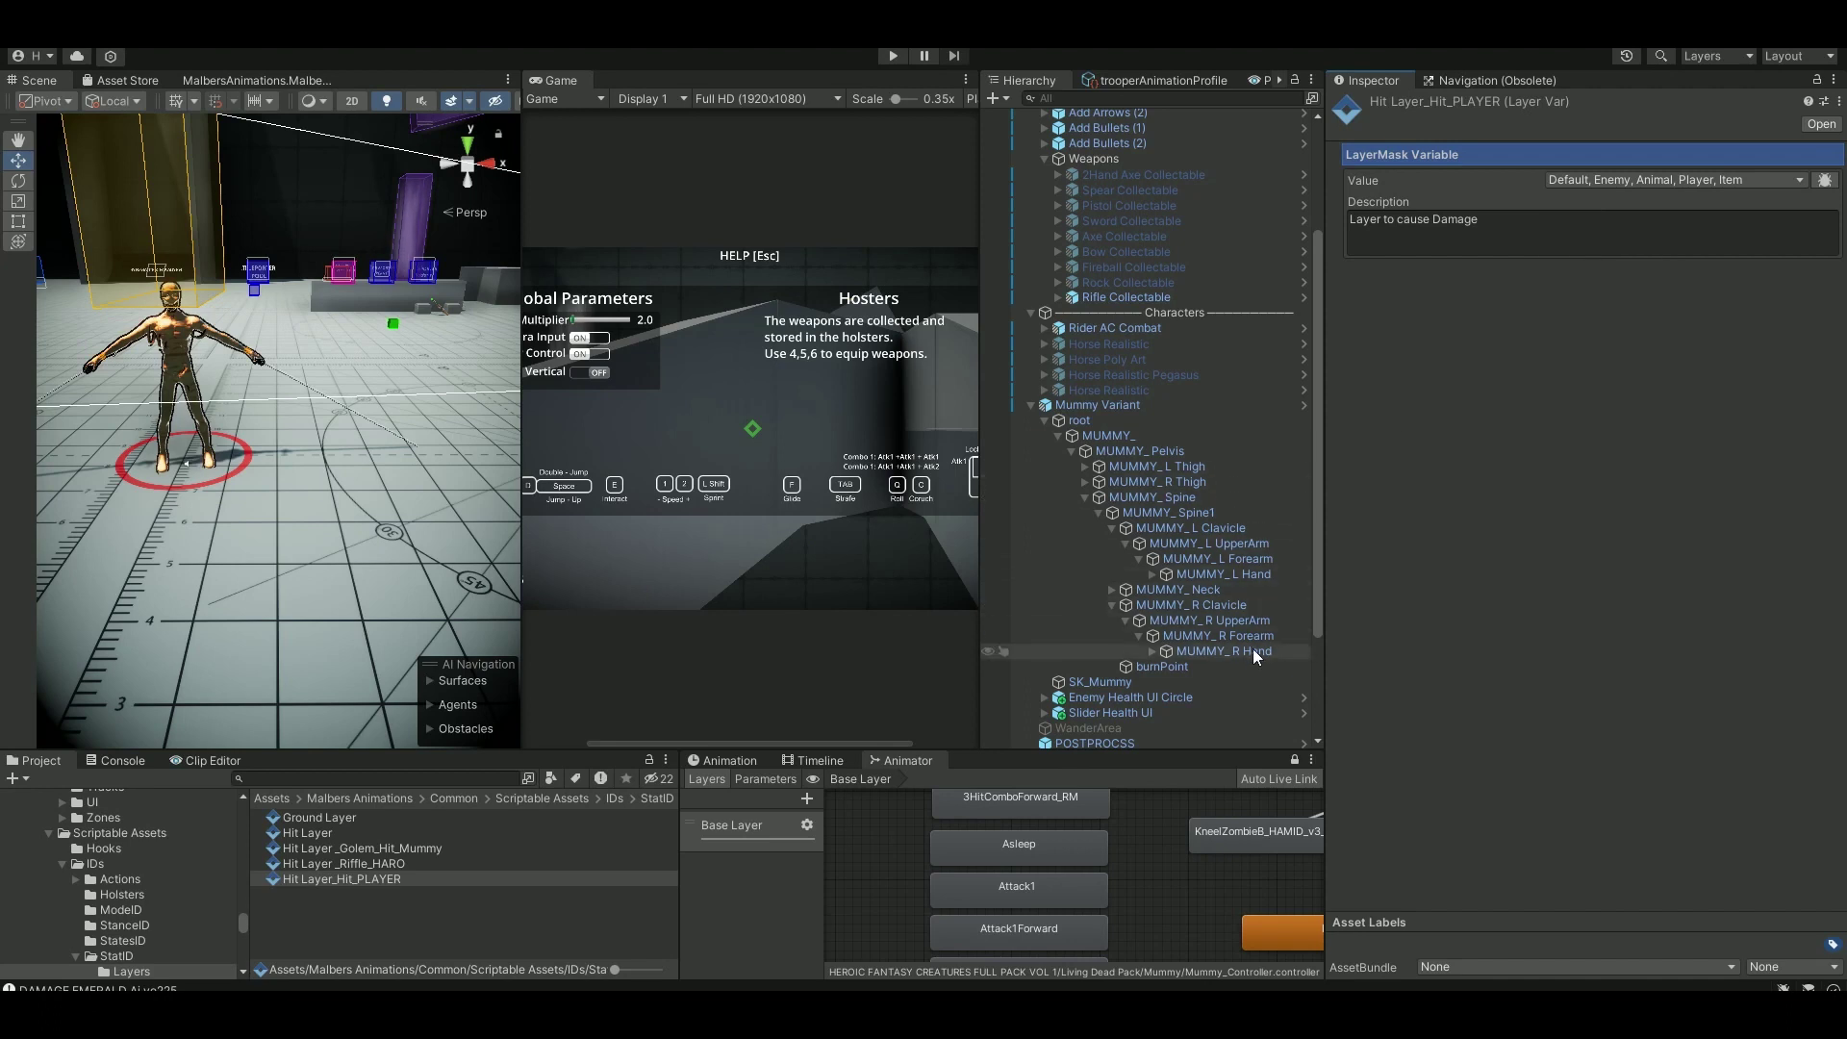
# Select MUMMY_ R Hand and examine its Attack Trigger's Health stat damage range and Physics Force settings.
pyautogui.click(1220, 651)
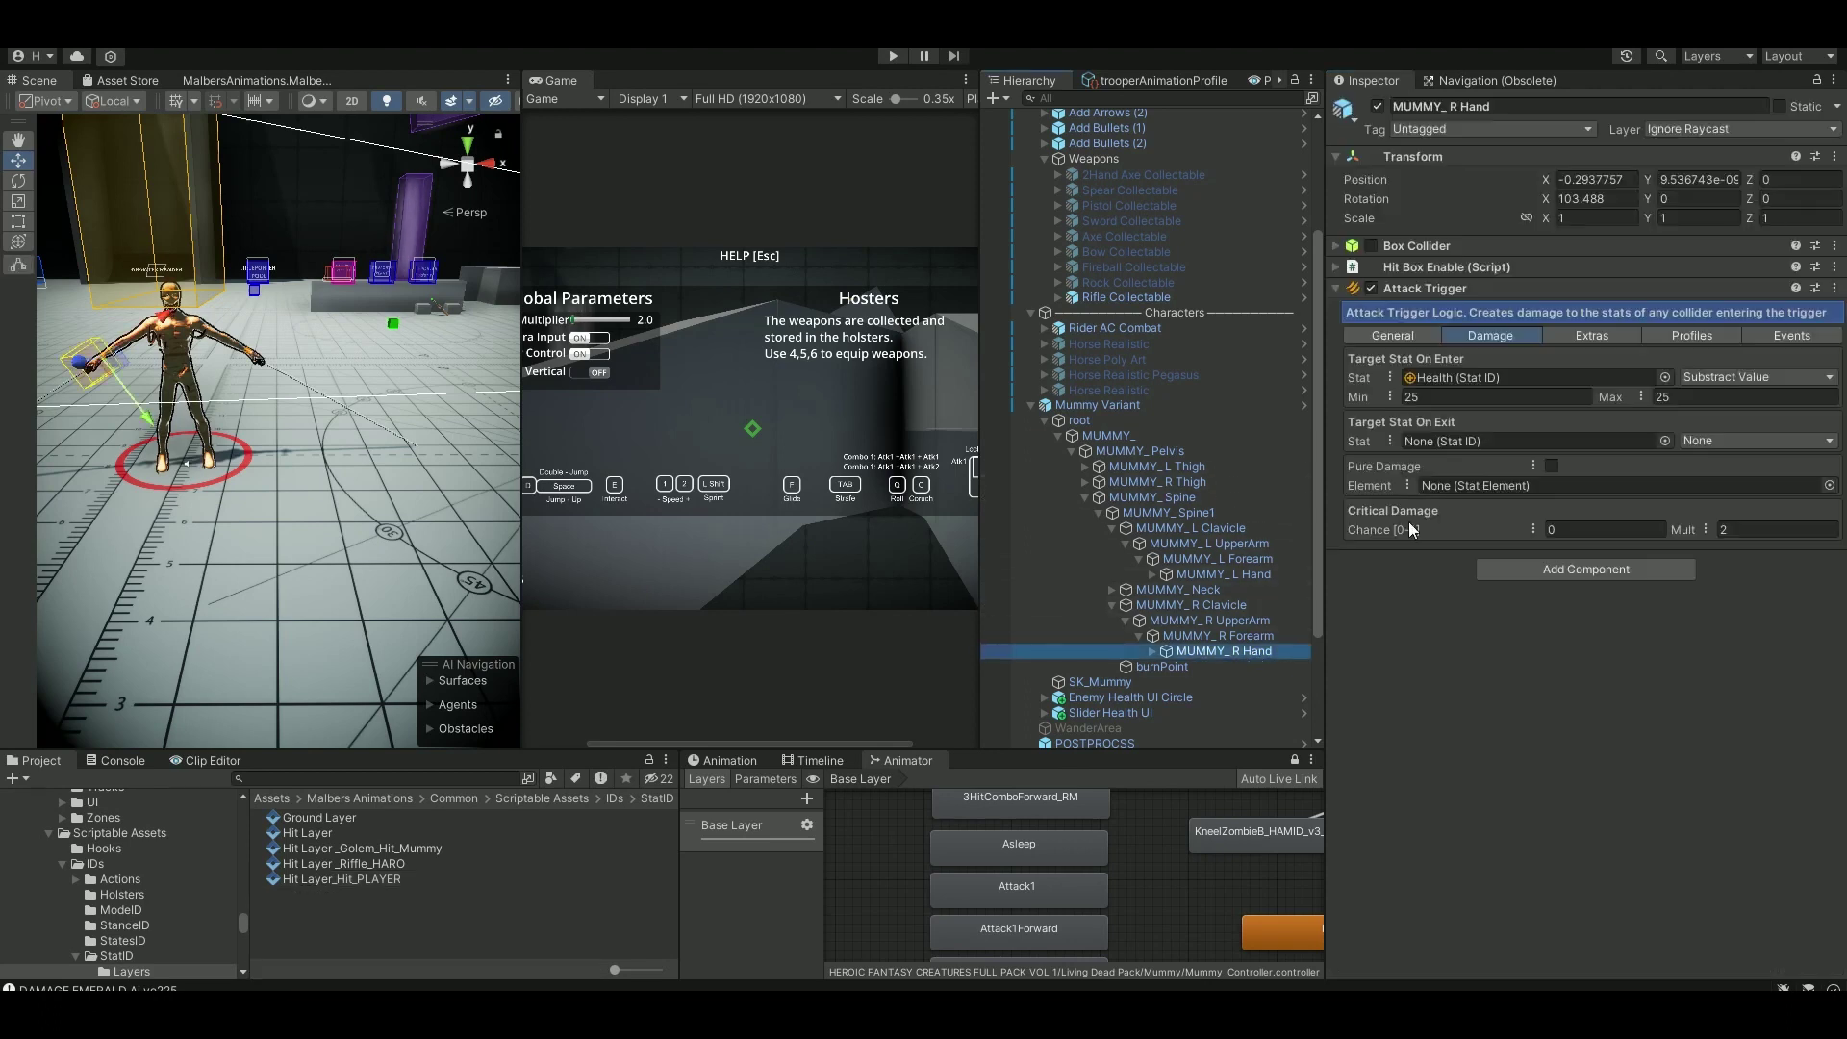
pyautogui.click(1492, 342)
pyautogui.click(1413, 398)
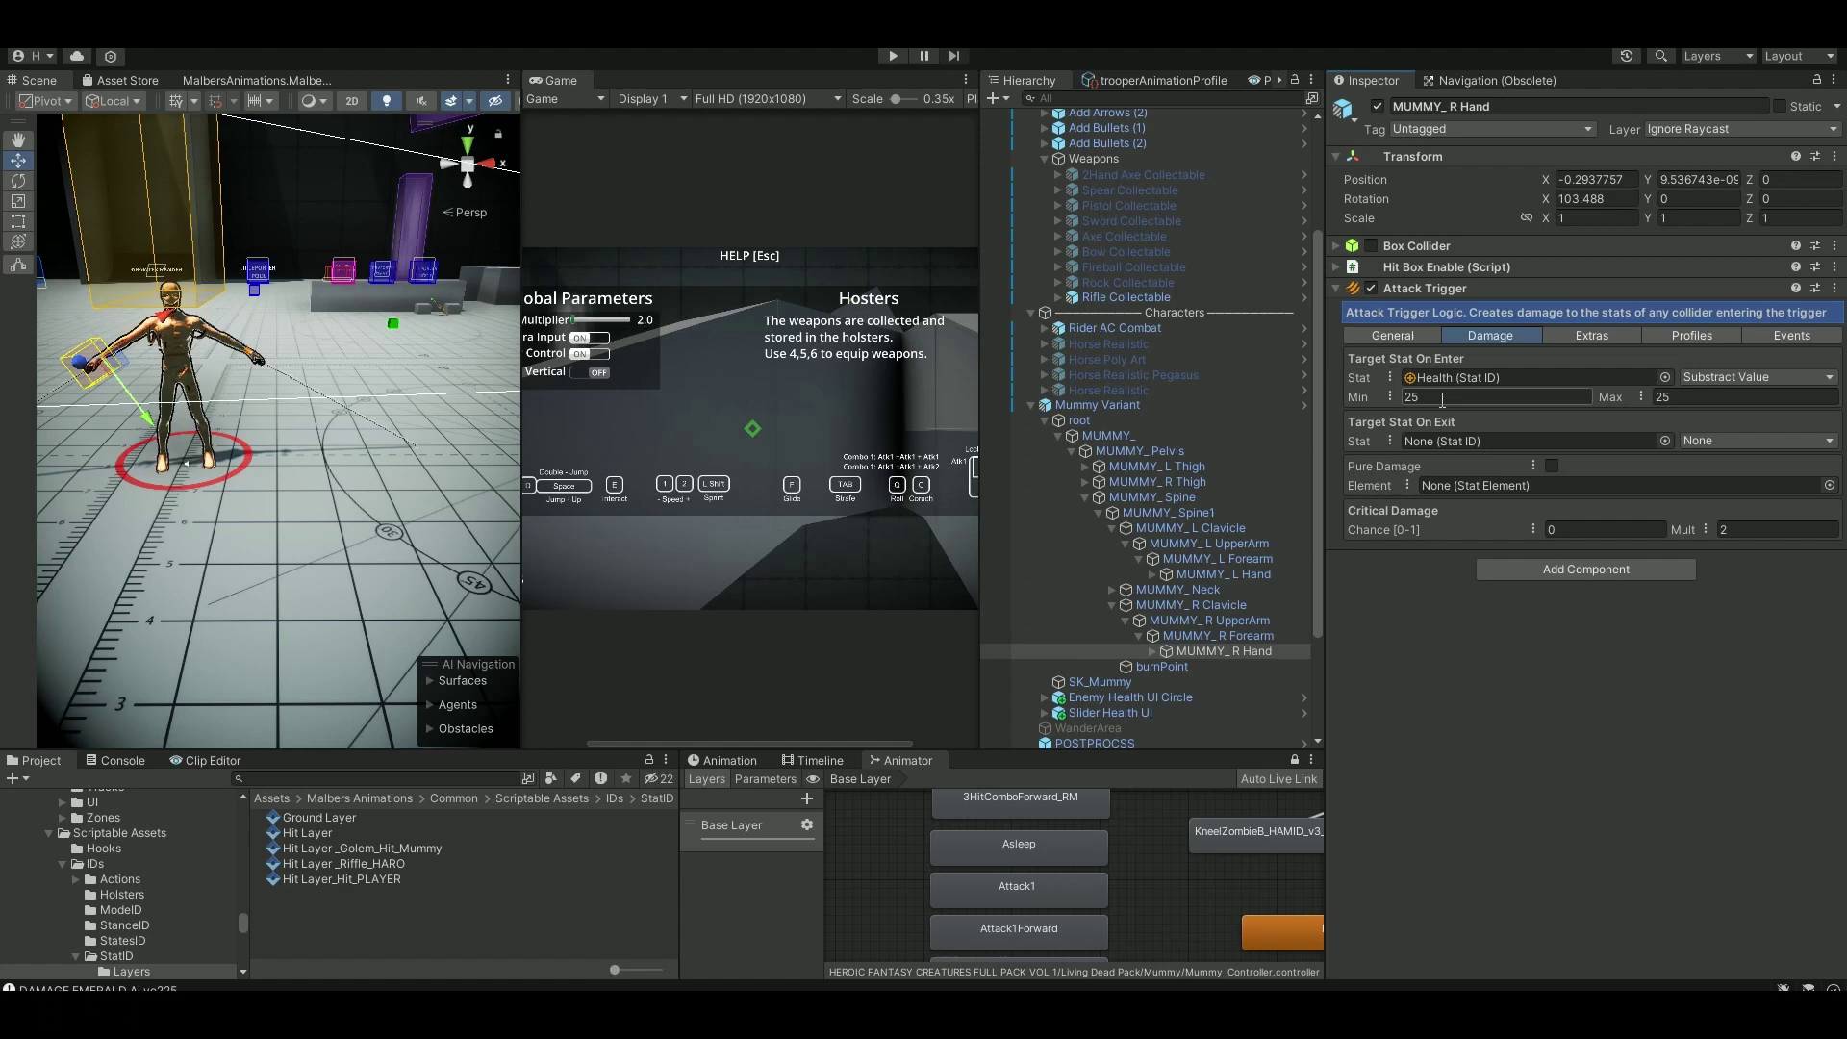
pyautogui.click(1585, 332)
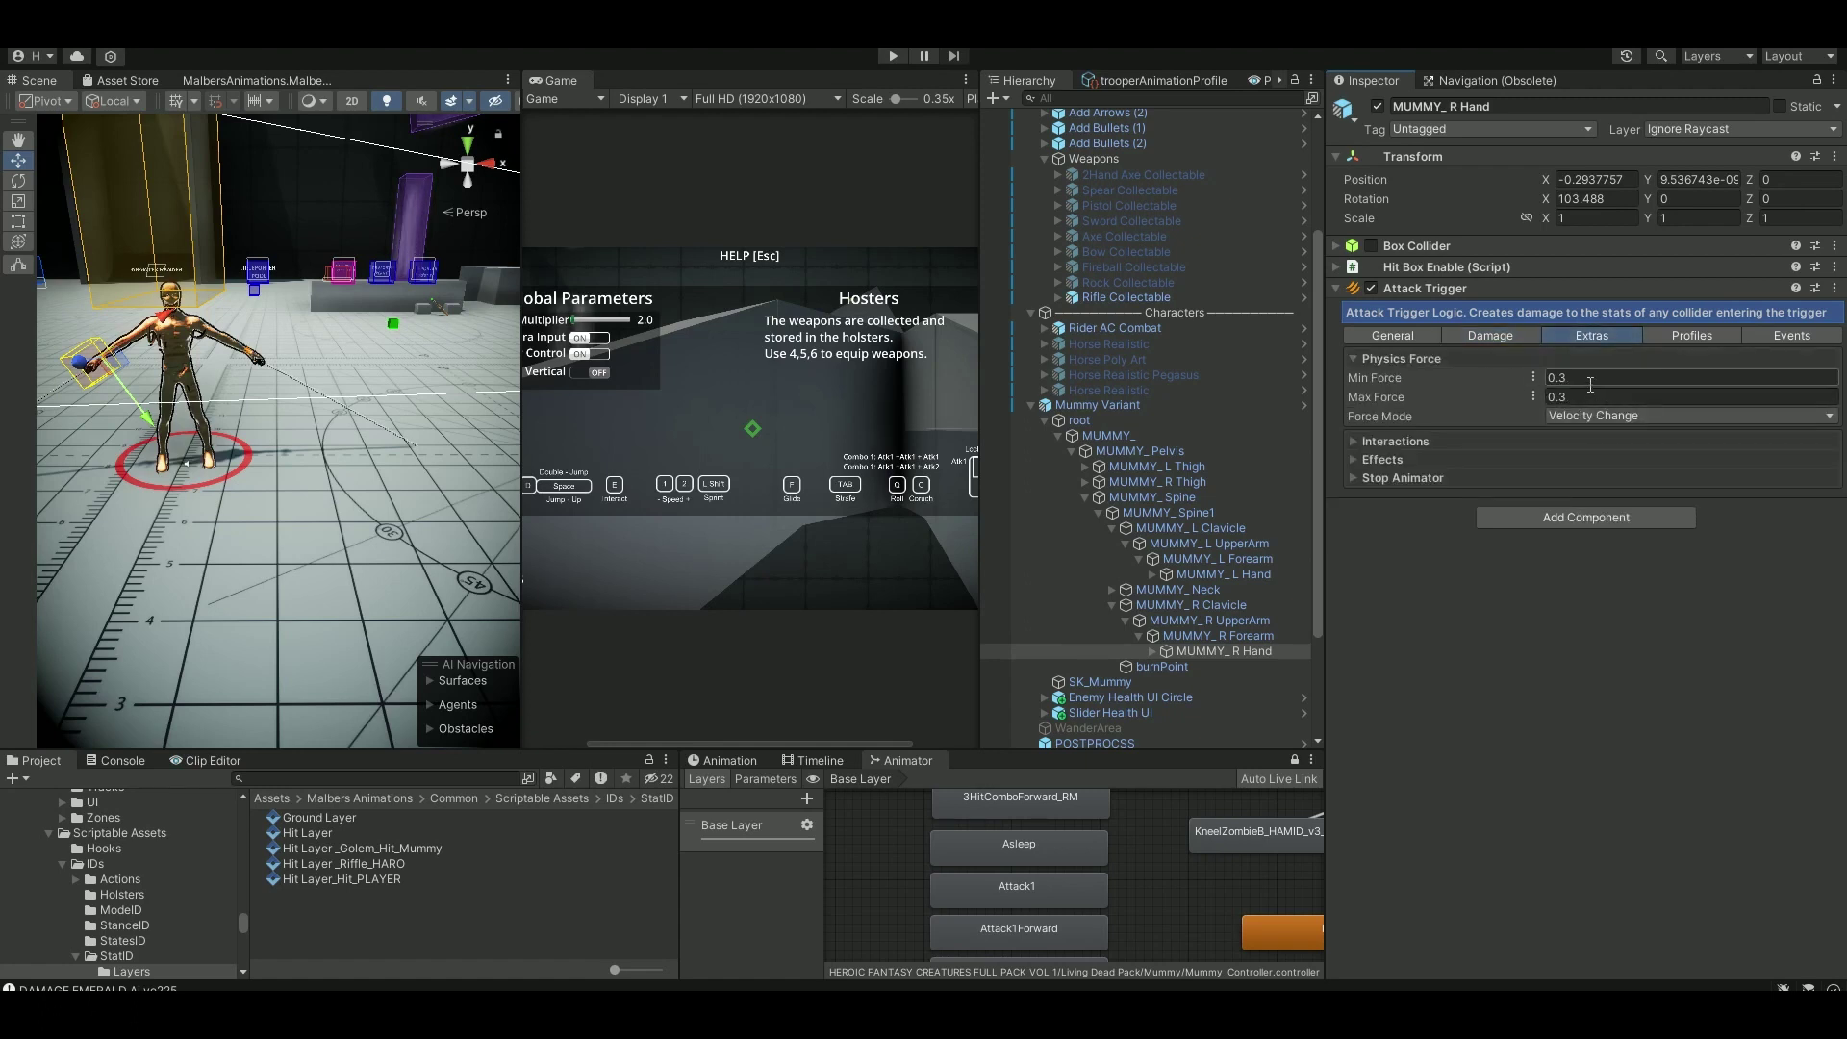
# Examine the right hand Attack Trigger's profiles and its On Hit event that activates Particle Flame, and collapse the component.
pyautogui.click(1687, 337)
pyautogui.click(1776, 341)
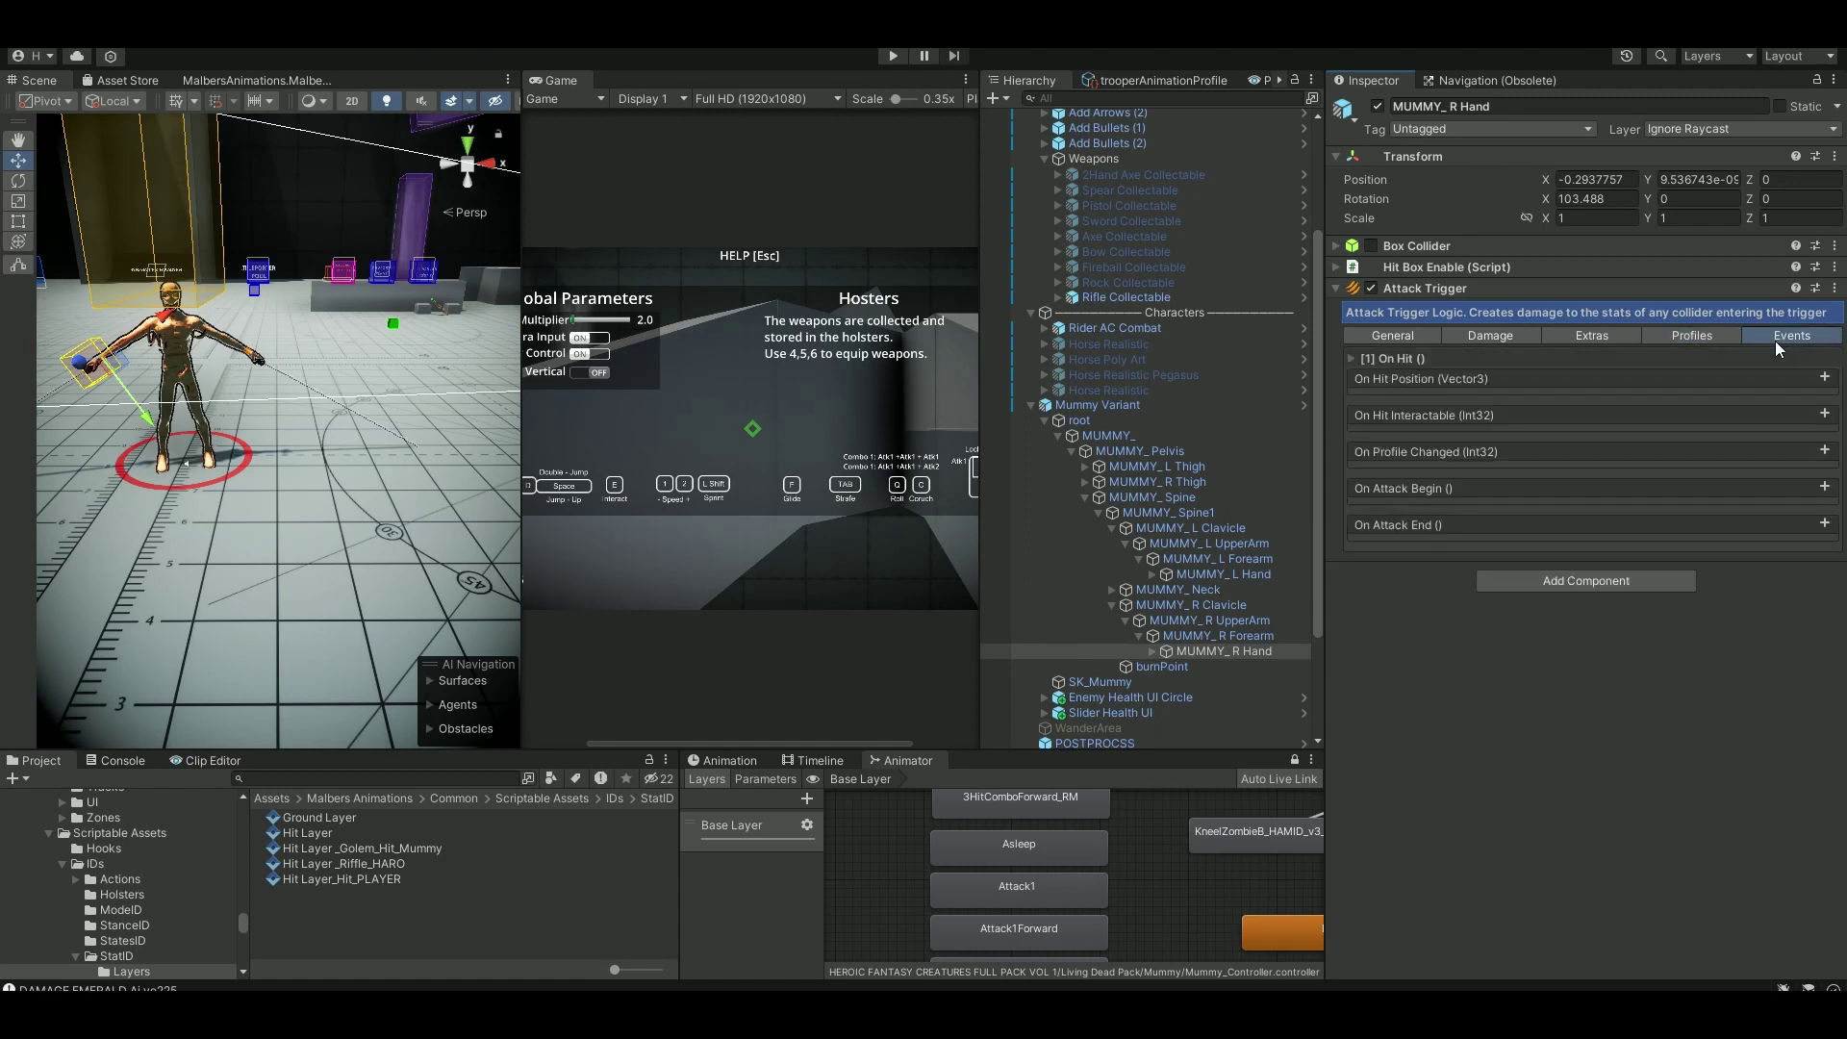
pyautogui.click(1353, 359)
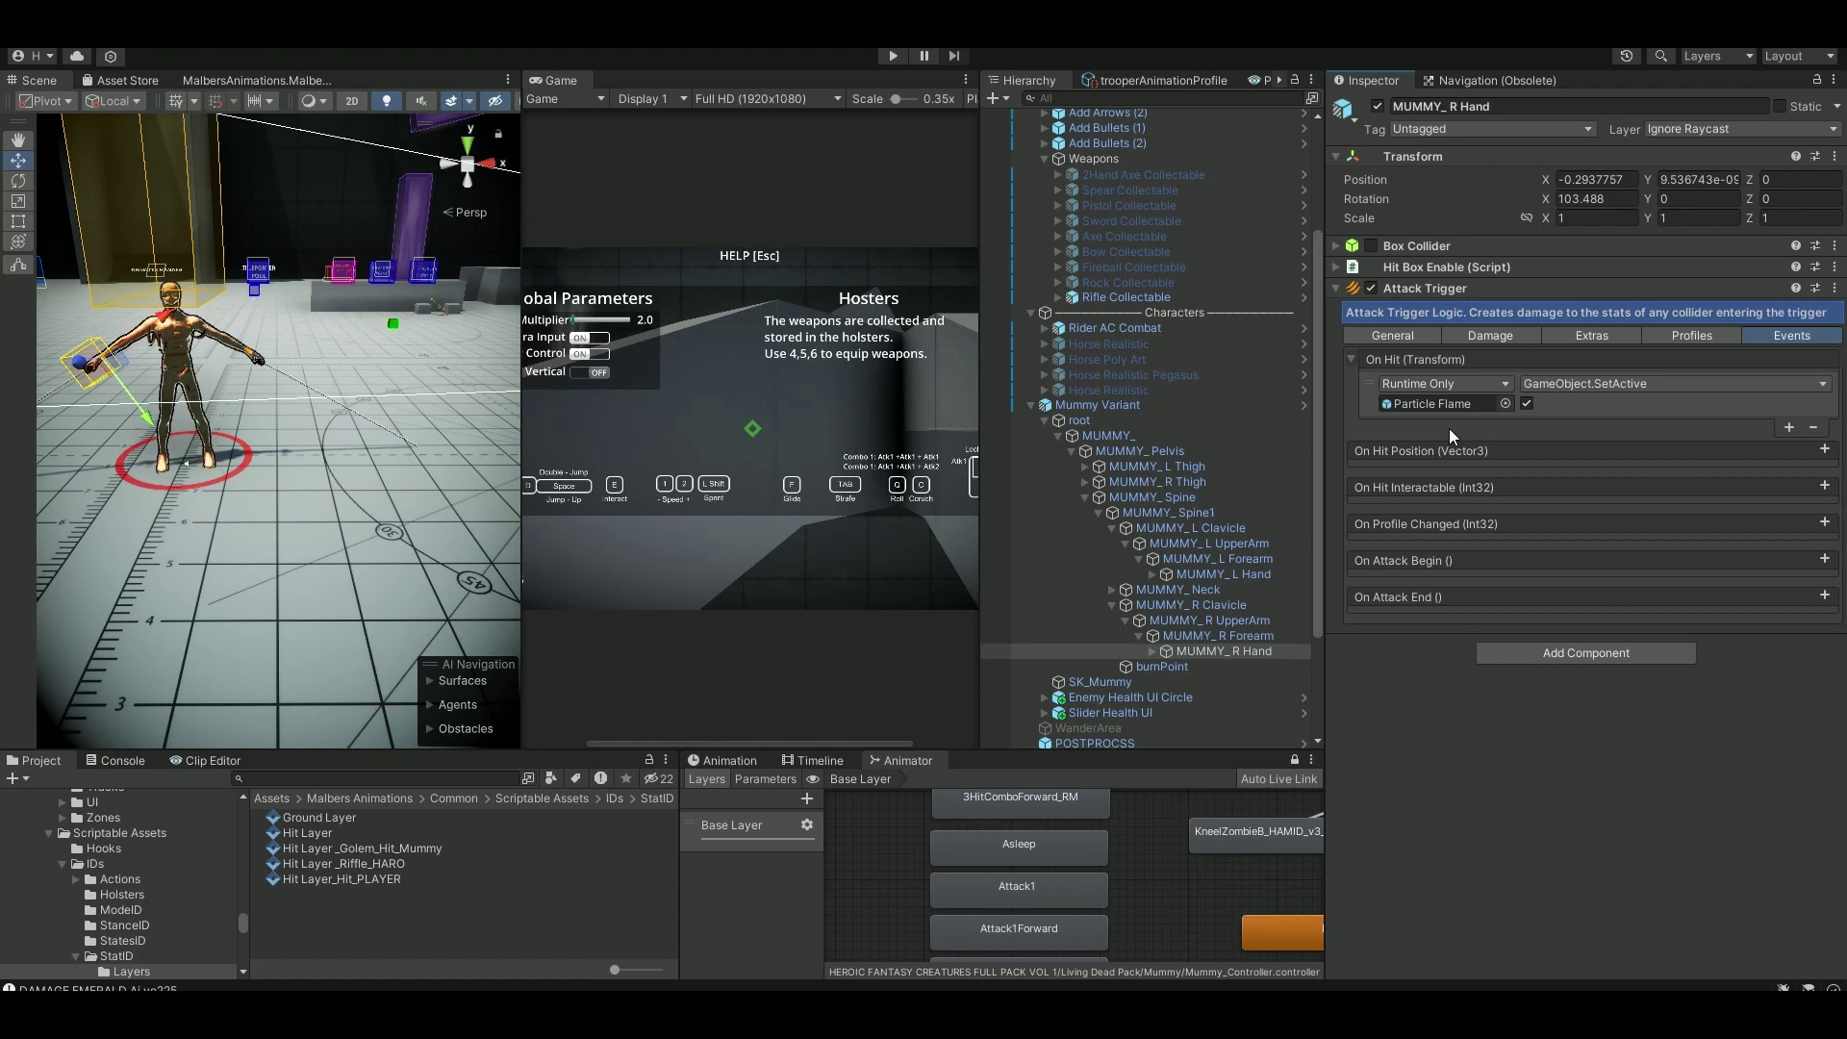
pyautogui.click(1351, 360)
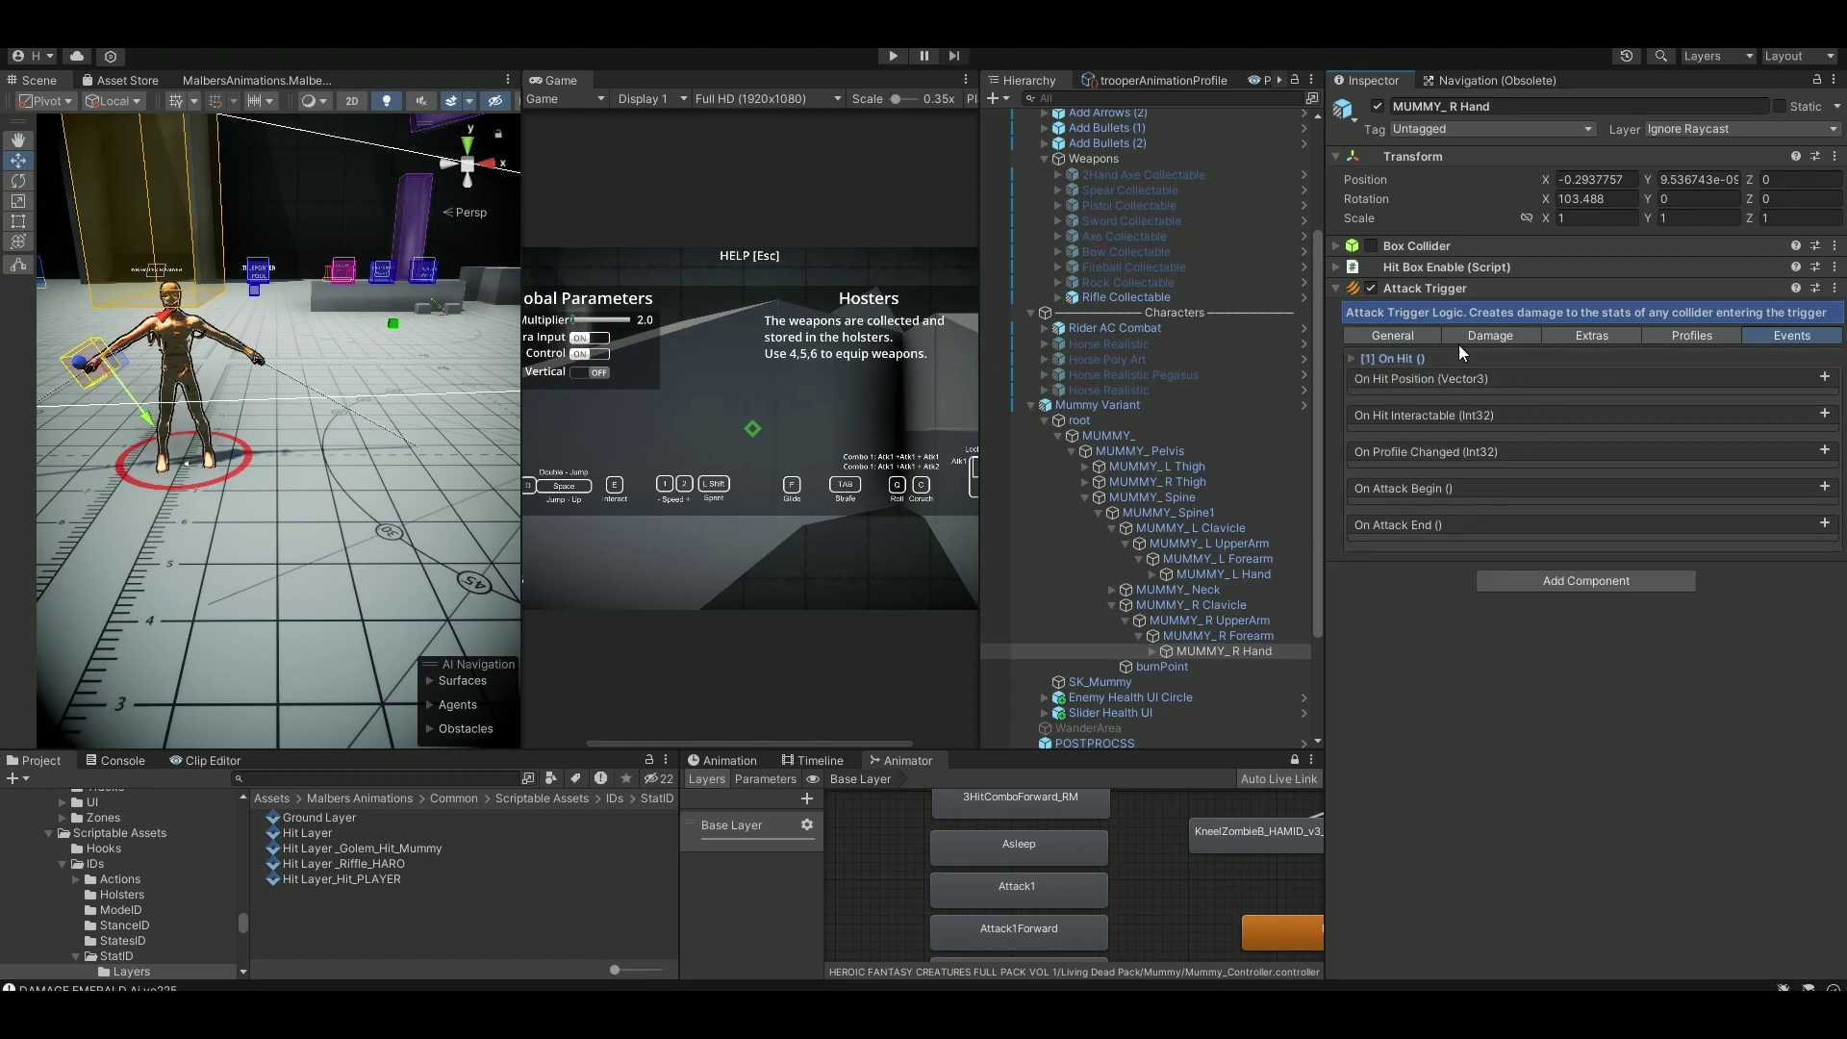
pyautogui.click(1337, 287)
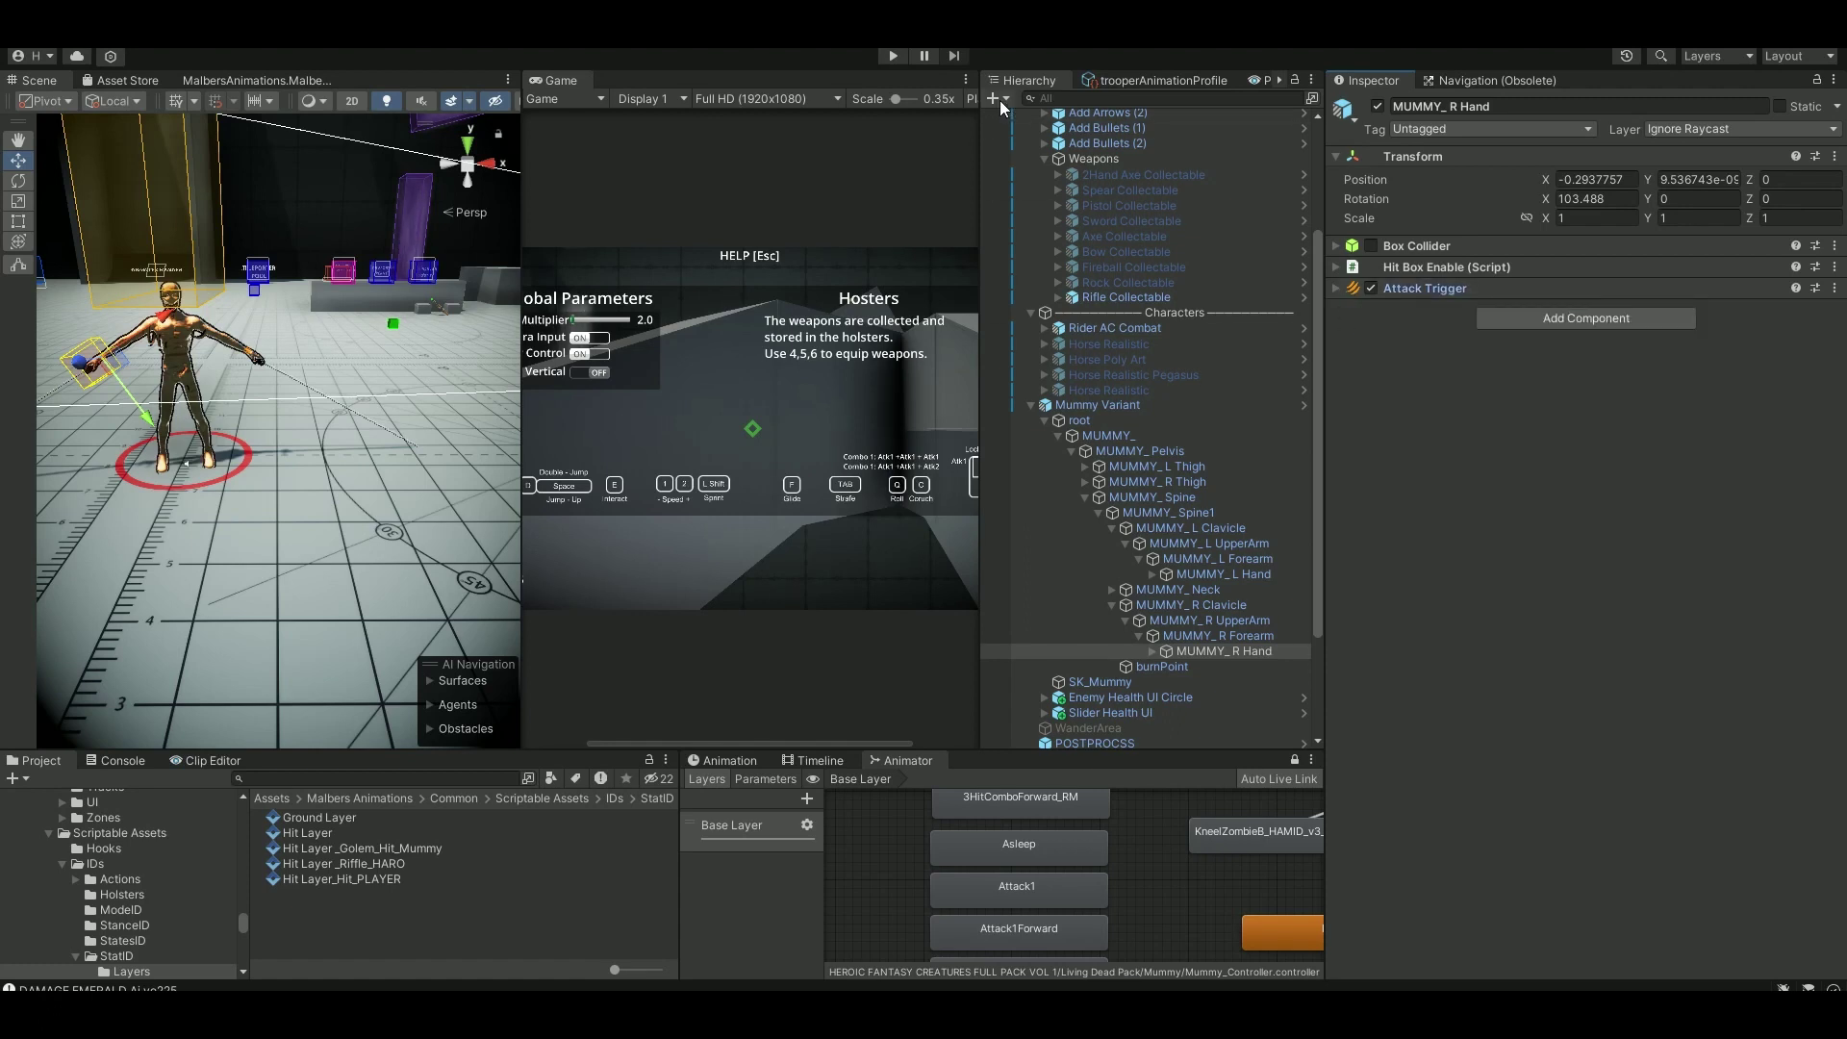
# Enter Play mode to test the mummy's attacks on the rider.
pyautogui.click(892, 56)
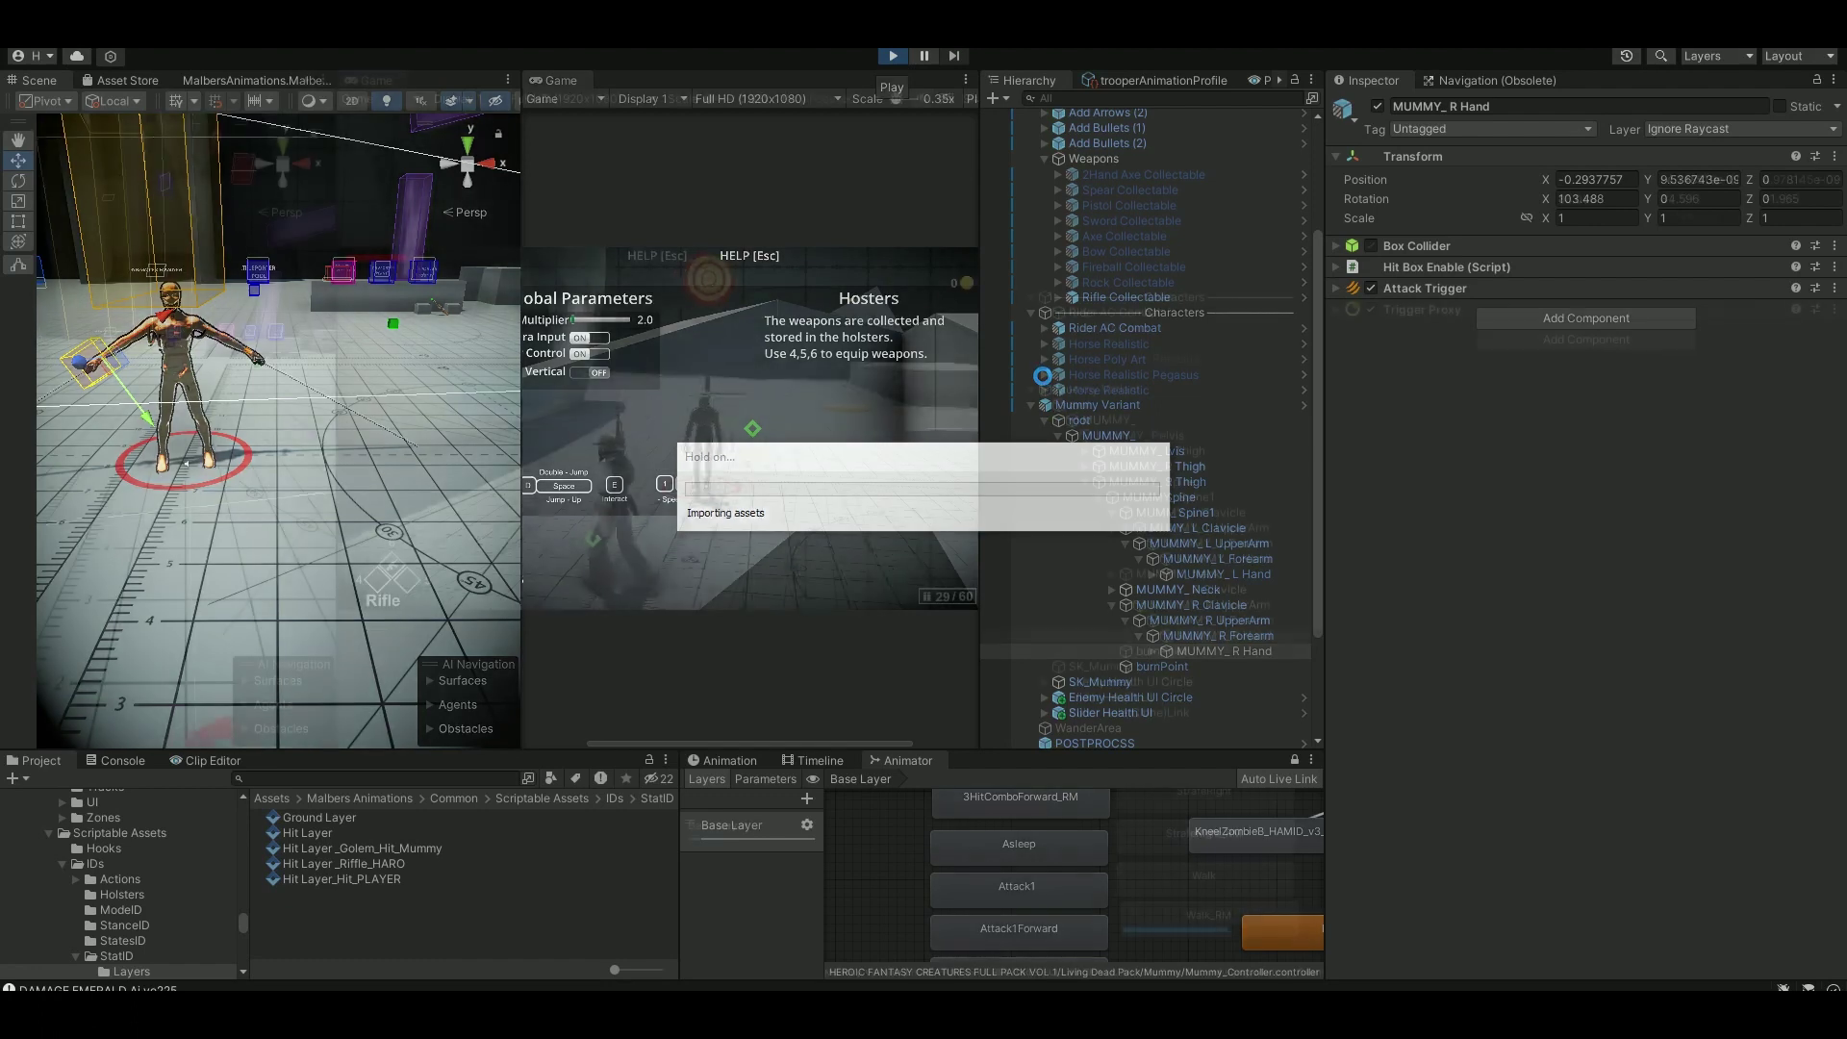